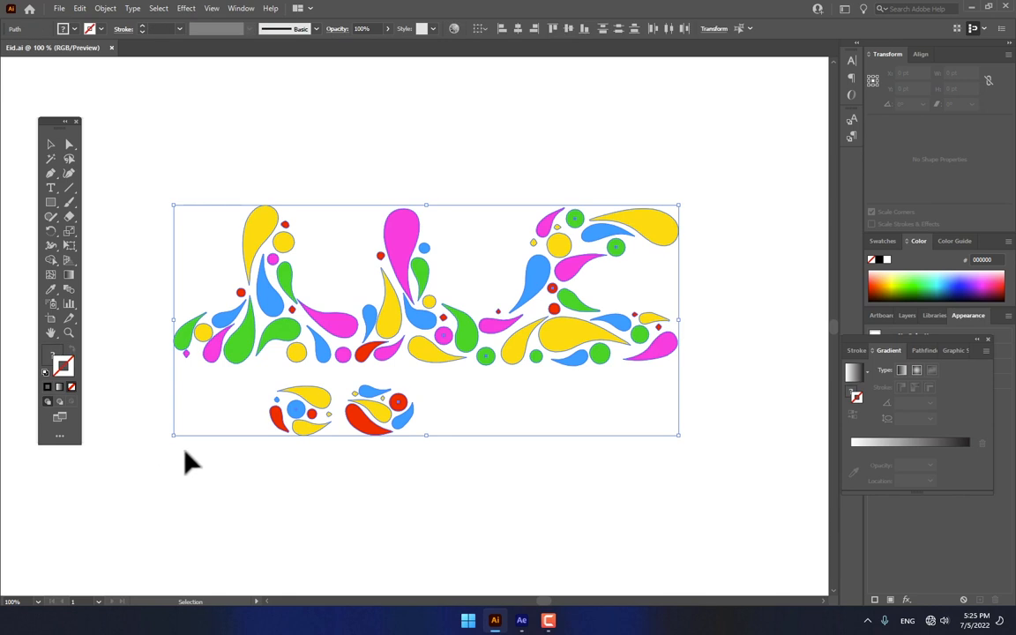
- Select and copy all the colored lettering shapes in the Eid artwork, and switch to After Effects
click(560, 182)
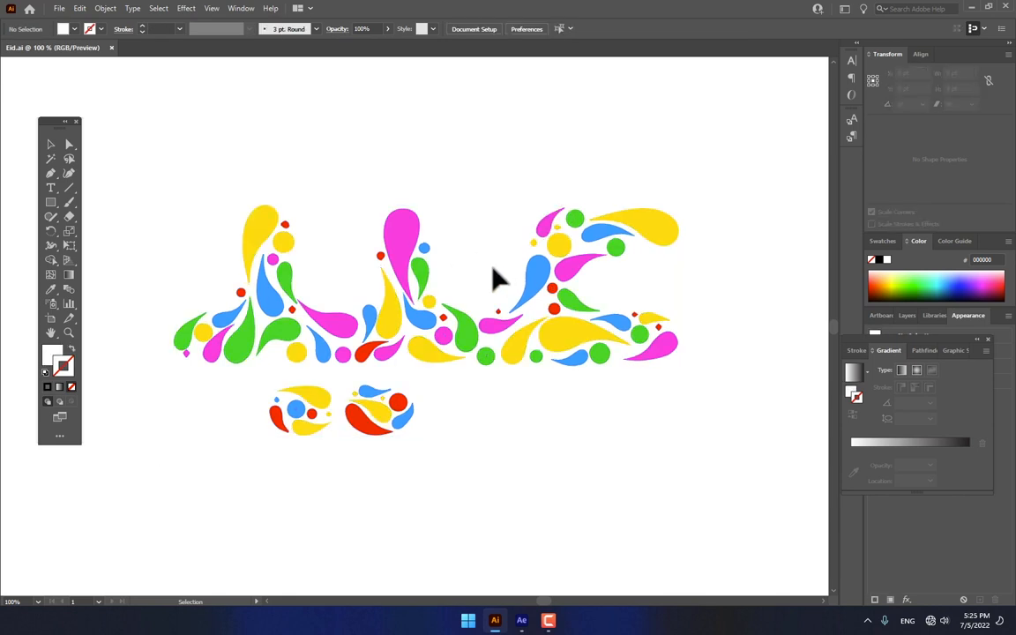
key(ctrl+a)
key(a)
key(v)
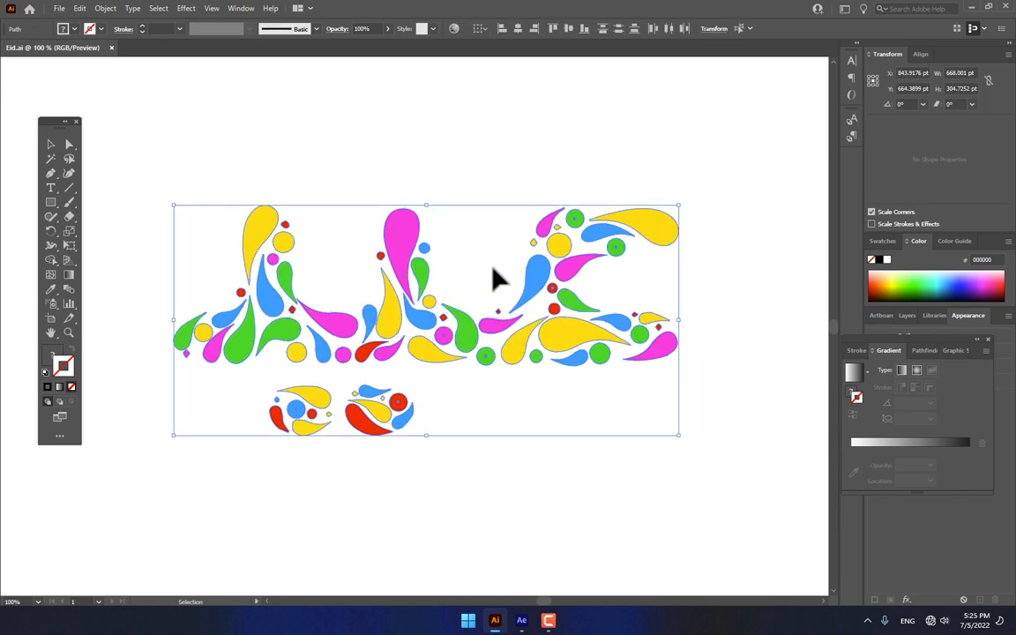
click(521, 620)
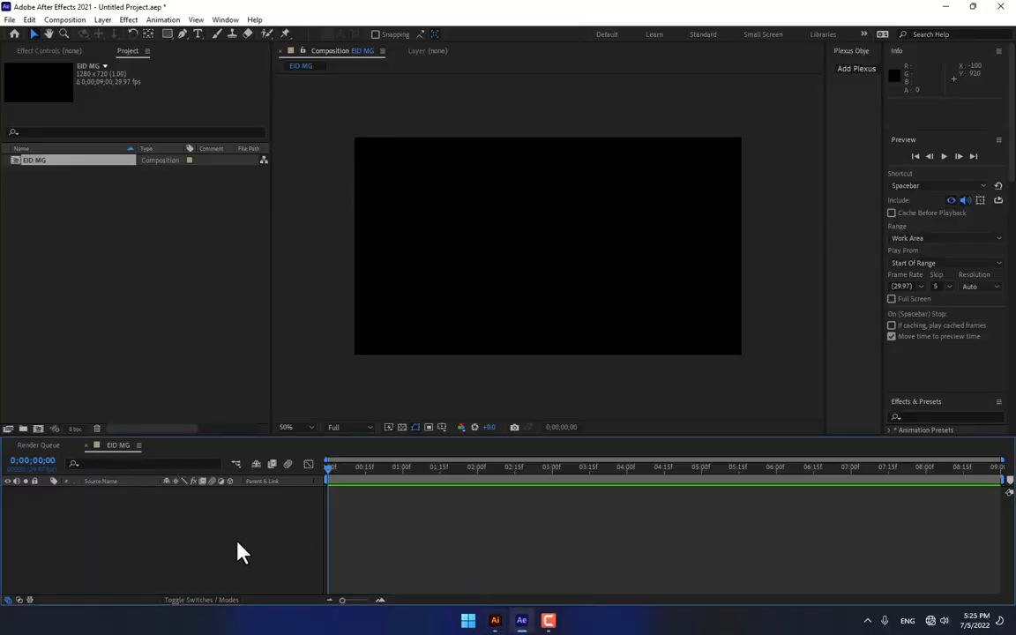
- Create a white 1280 x 720 px solid named Stroke in the EID MG composition
key(ctrl+y)
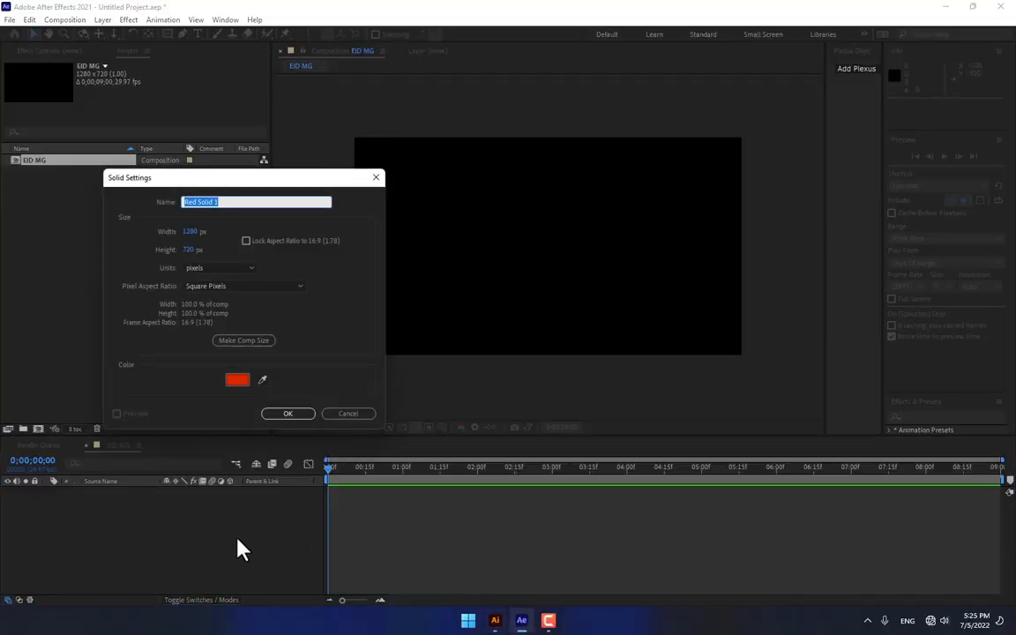
text(Stroke)
click(237, 381)
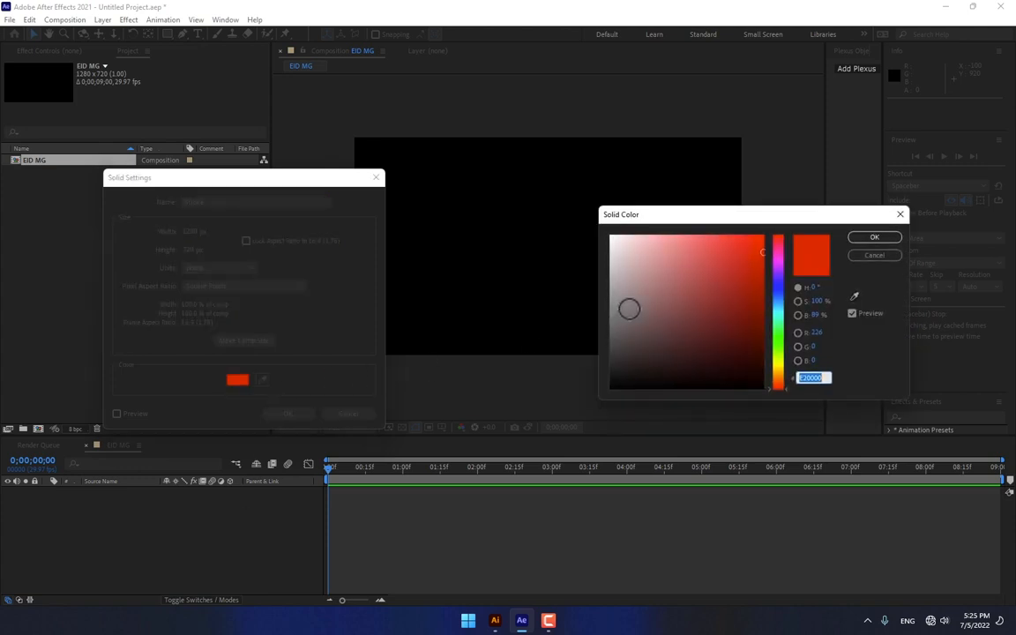
drag(631, 306, 551, 197)
click(874, 239)
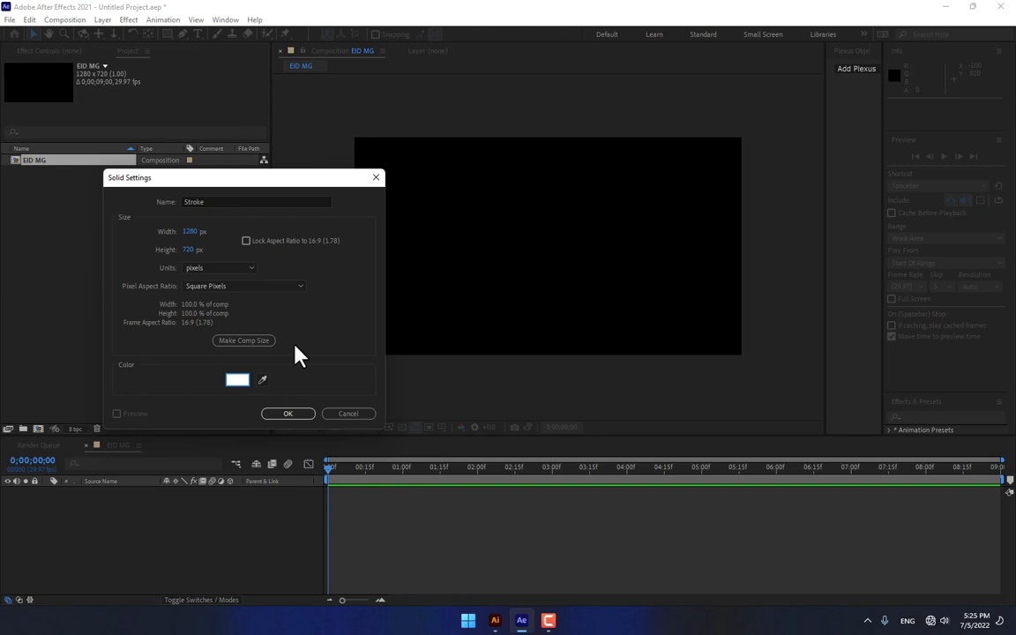
click(294, 412)
- Paste the copied paths onto the Stroke solid as masks and scale the layer to 150%
key(ctrl+v)
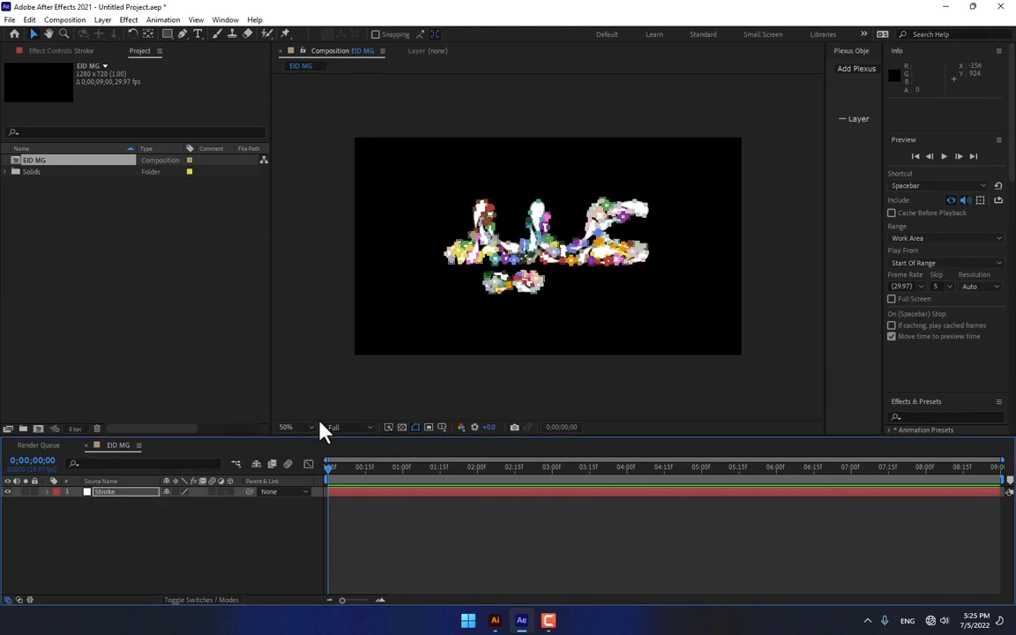
click(126, 494)
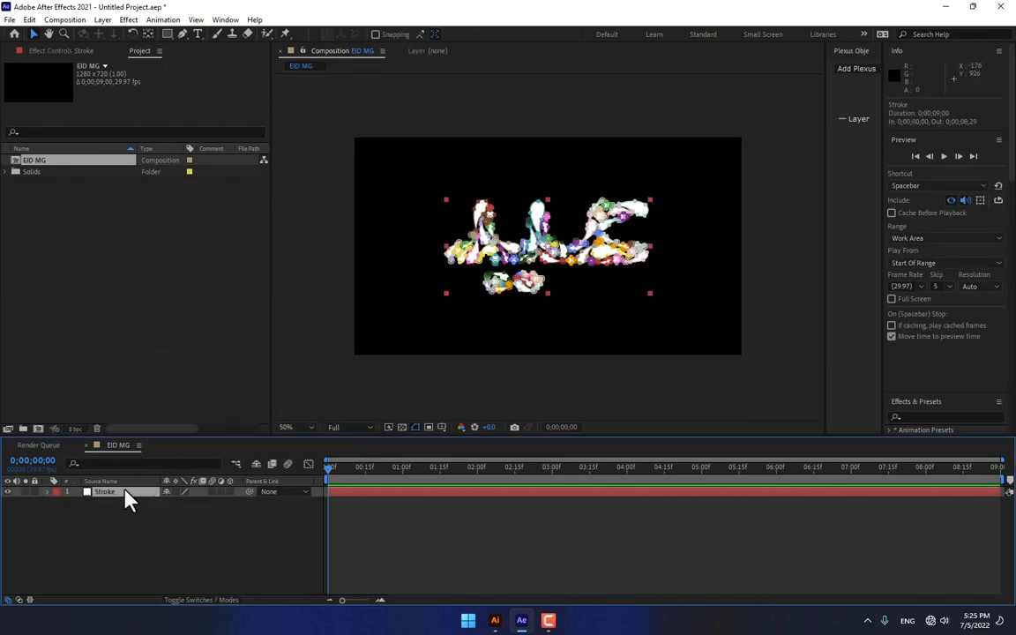
key(s)
click(202, 502)
text(150)
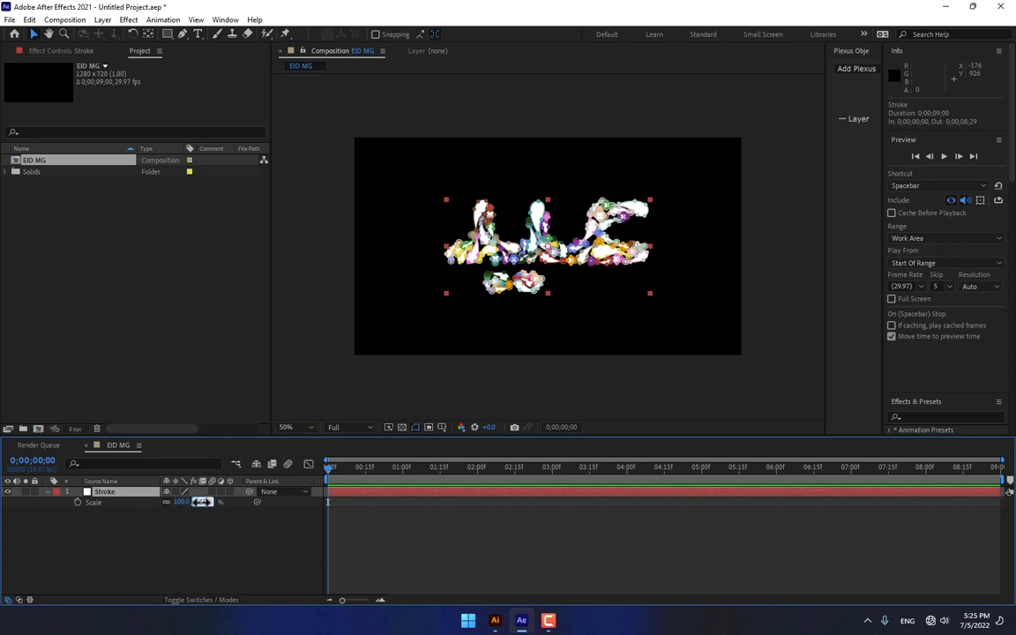
key(Return)
click(236, 550)
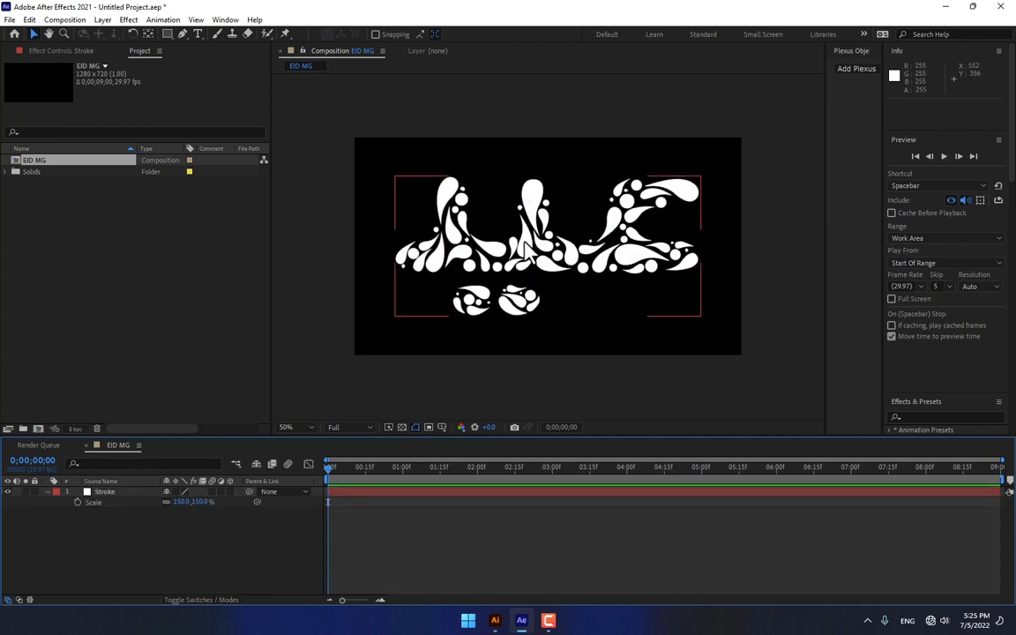
- Apply the 3D Stroke effect to the Stroke layer and set its Thickness to 1.0
click(123, 492)
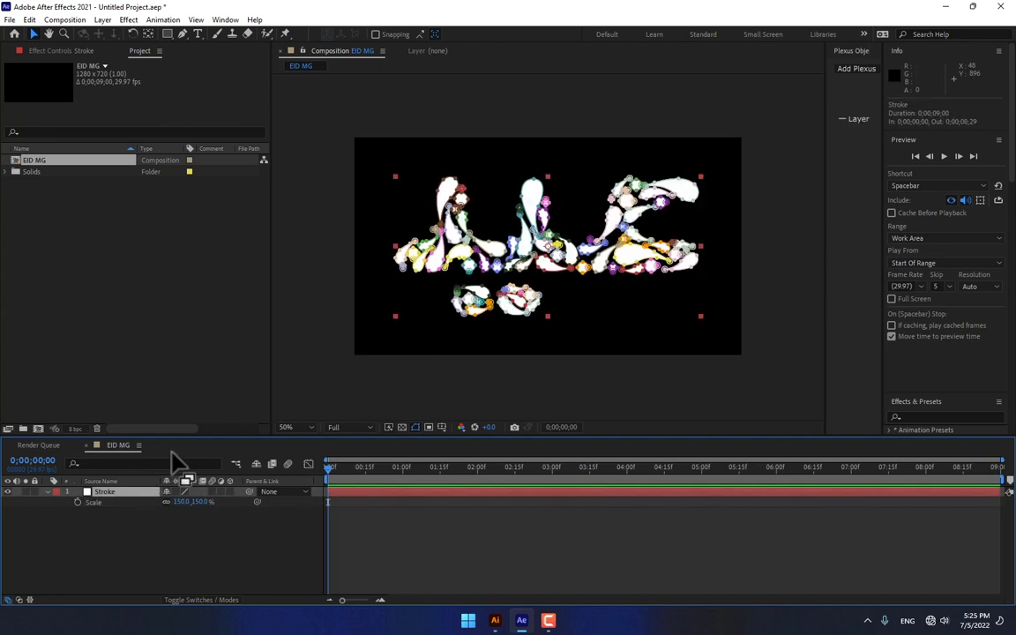
click(935, 416)
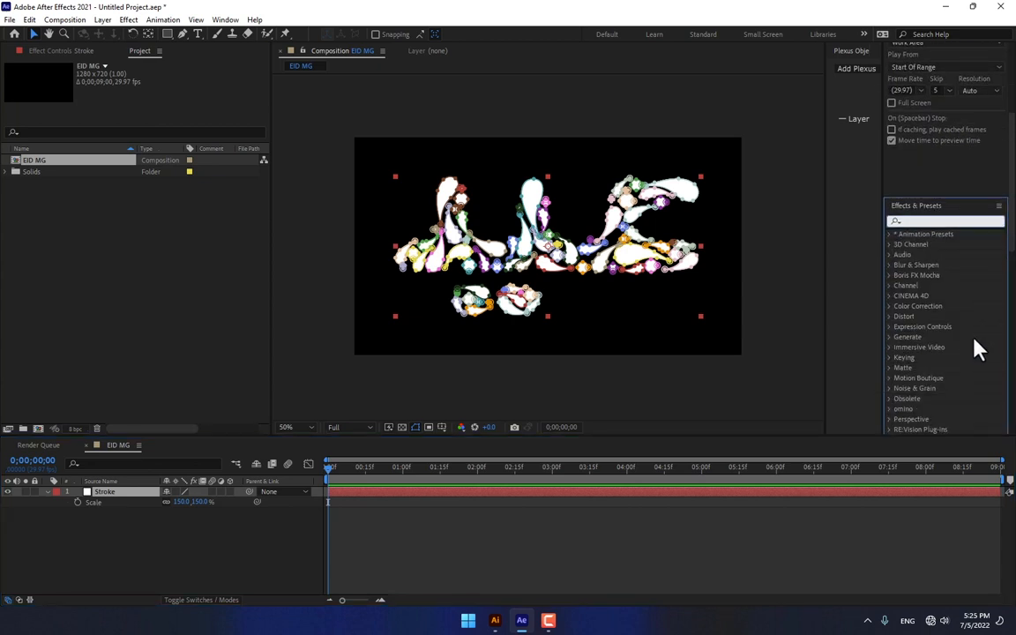
text(3d strok)
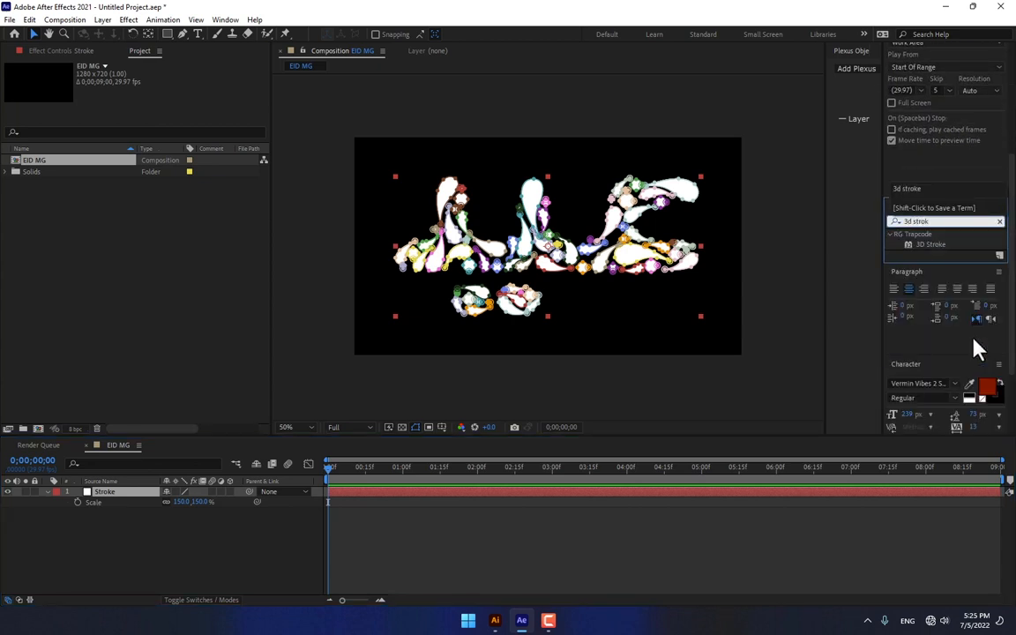
drag(933, 246, 428, 305)
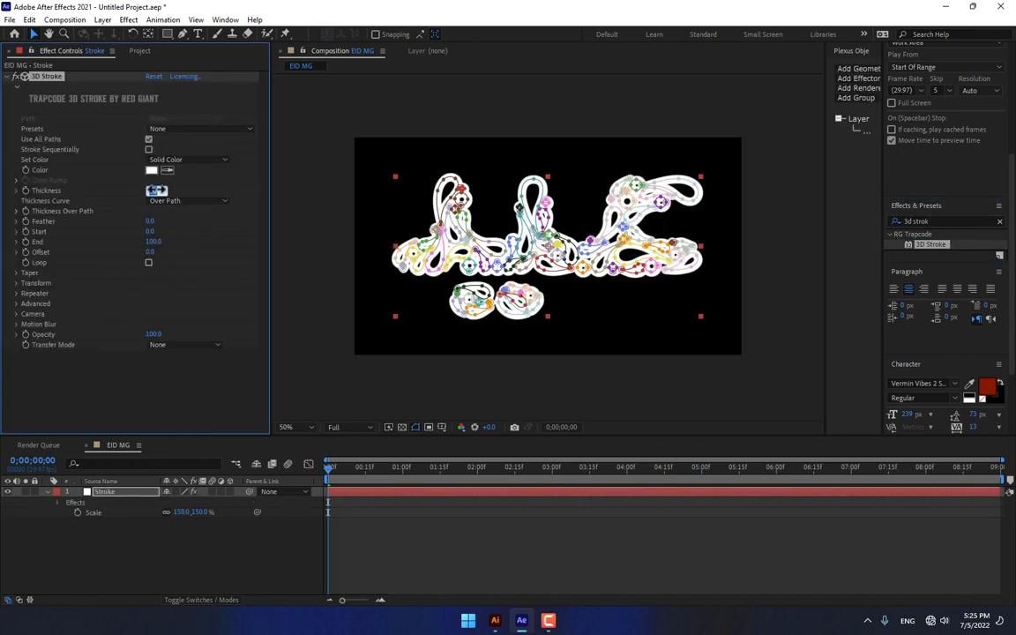
drag(156, 189, 134, 189)
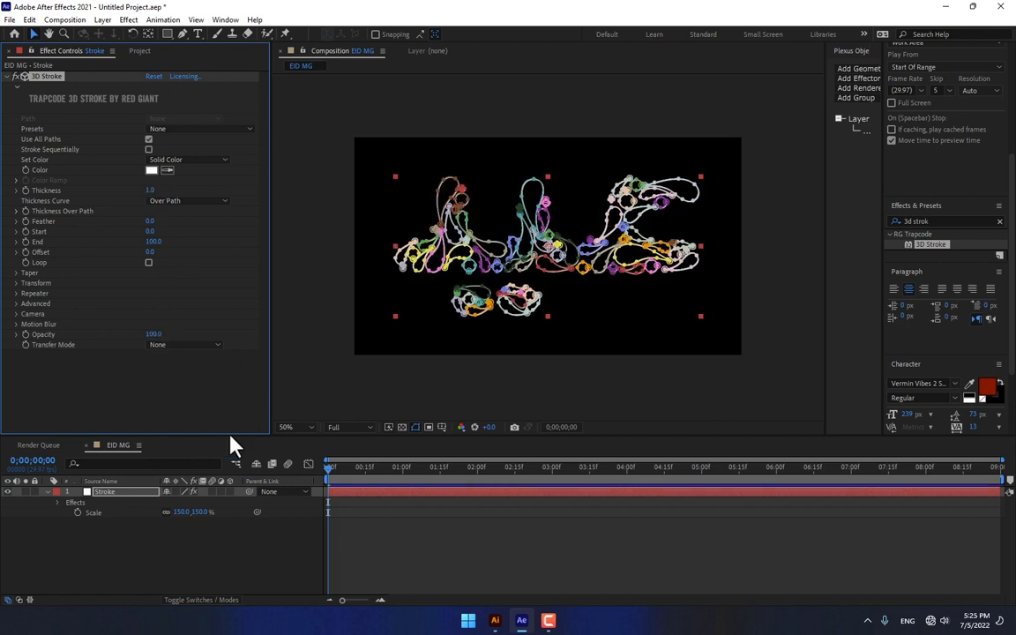
click(268, 553)
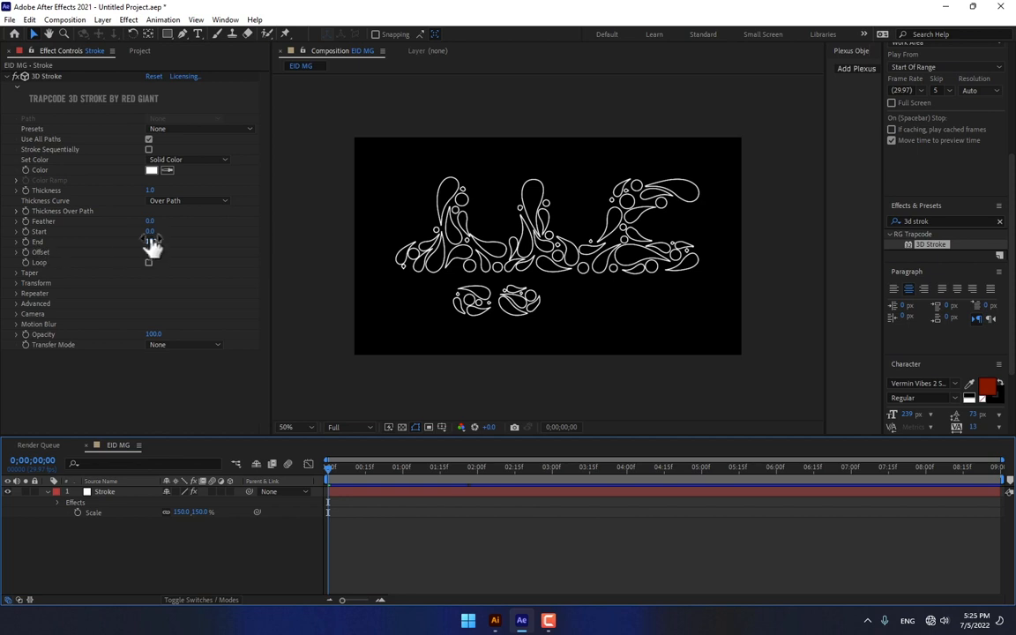
- Try out the Start value of the 3D Stroke effect on the lettering outlines
mouse_move(146, 232)
mouse_down()
mouse_move(188, 231)
mouse_move(77, 232)
mouse_up()
click(265, 561)
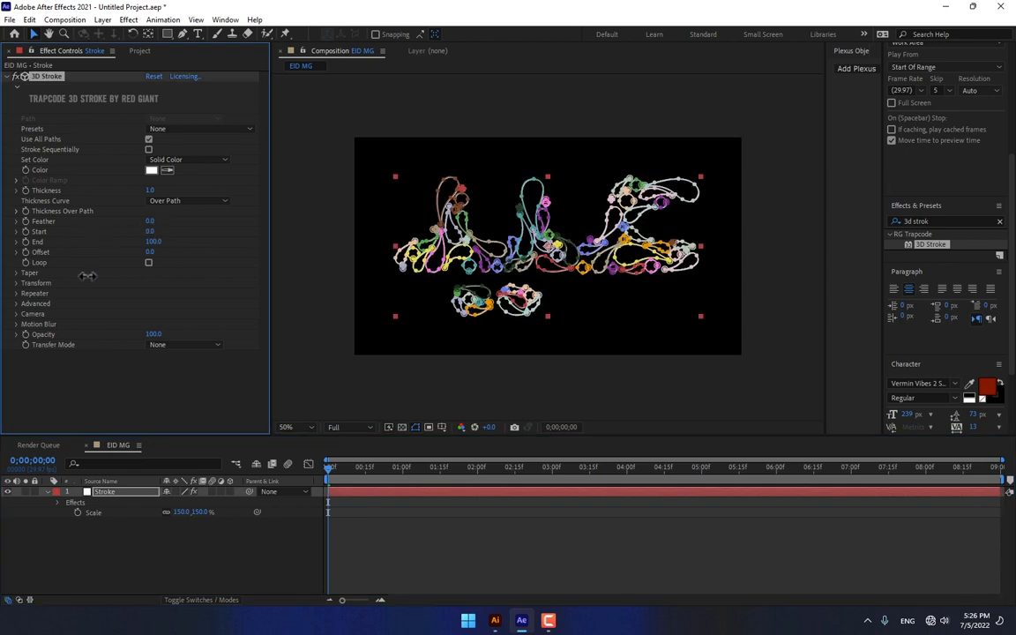
click(269, 540)
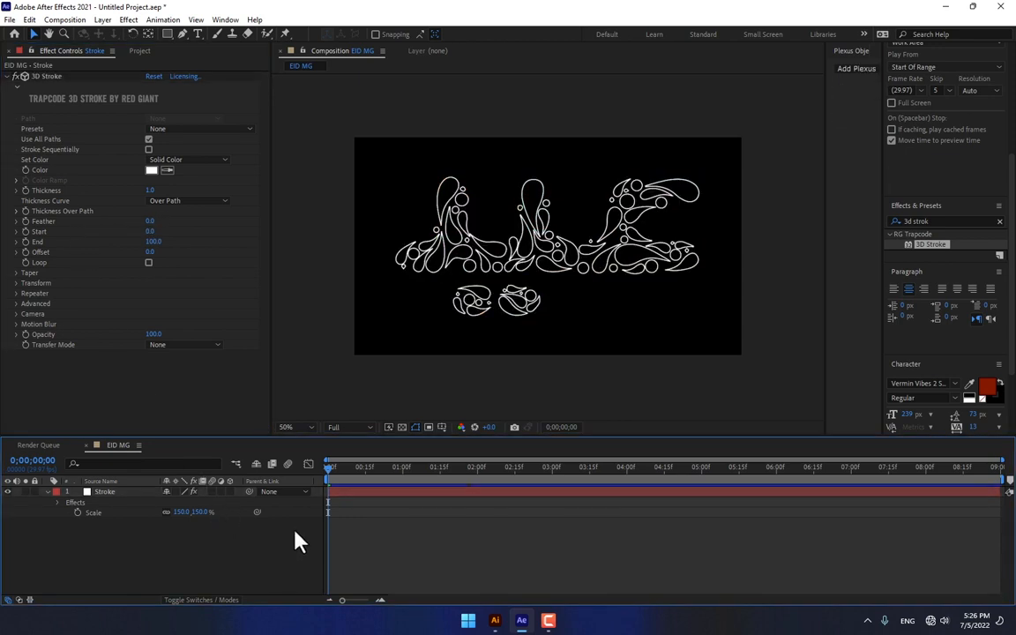
- Switch to Illustrator and select all the yellow shapes at once with the Magic Wand tool
click(495, 621)
click(231, 388)
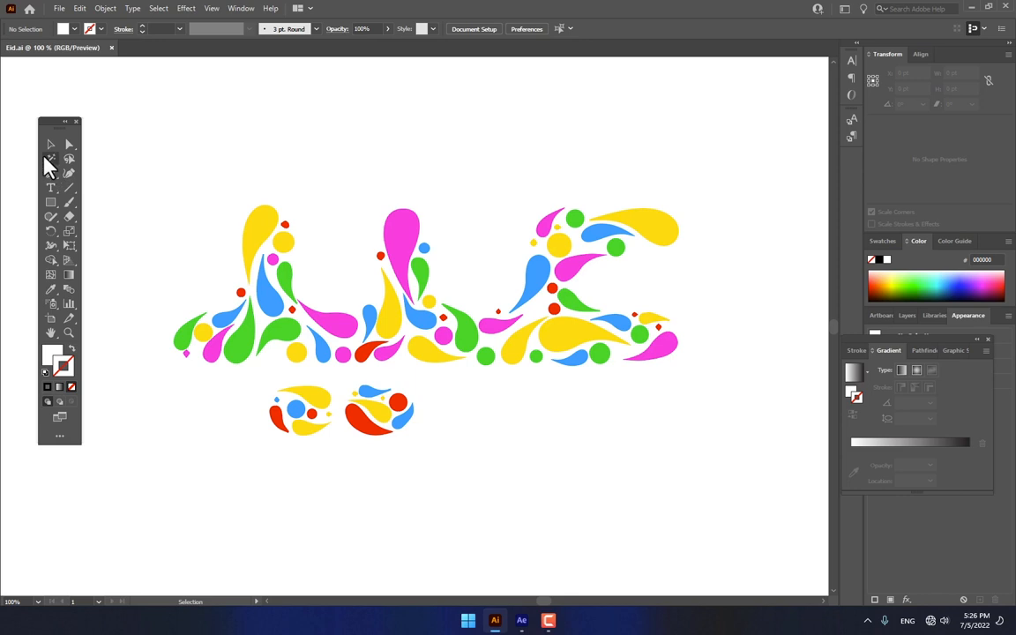
click(50, 159)
click(262, 222)
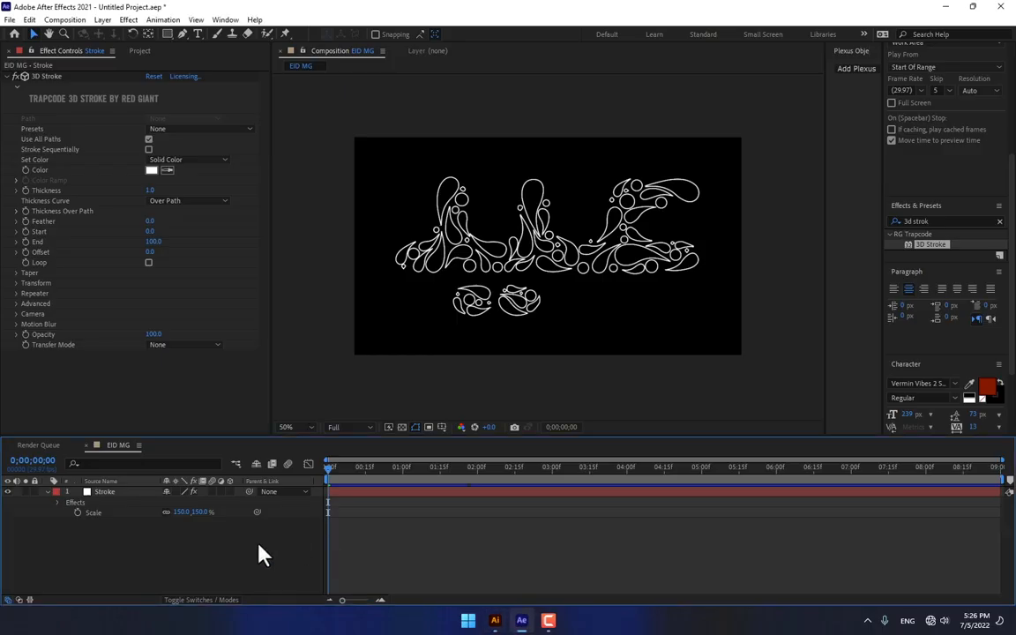
- Start a new solid in the EID MG composition in After Effects and name it Yellow Drops
key(ctrl+y)
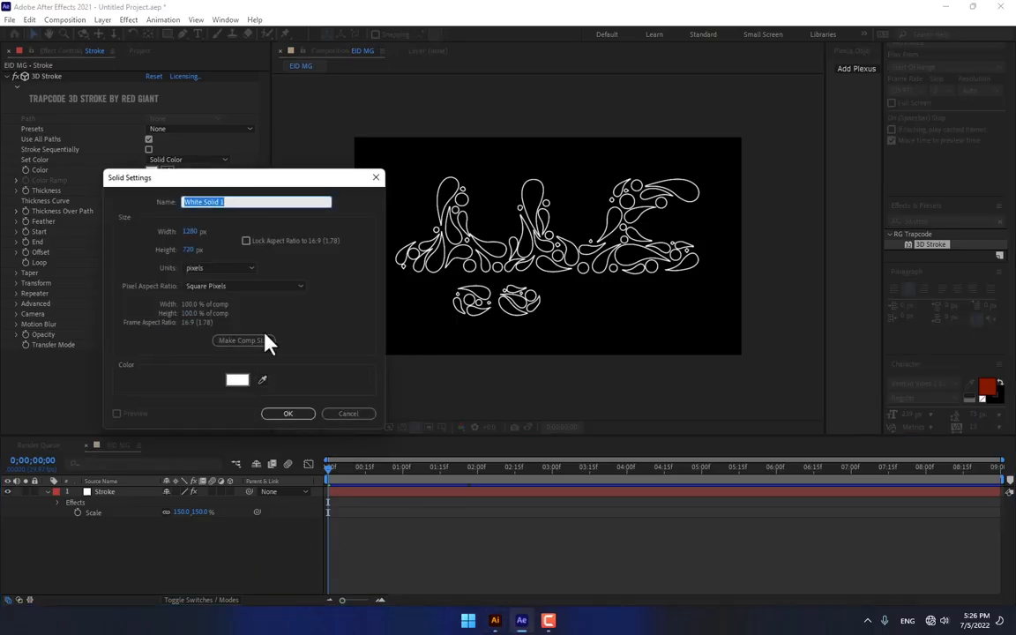
text(Yellow Drops)
click(237, 380)
click(874, 254)
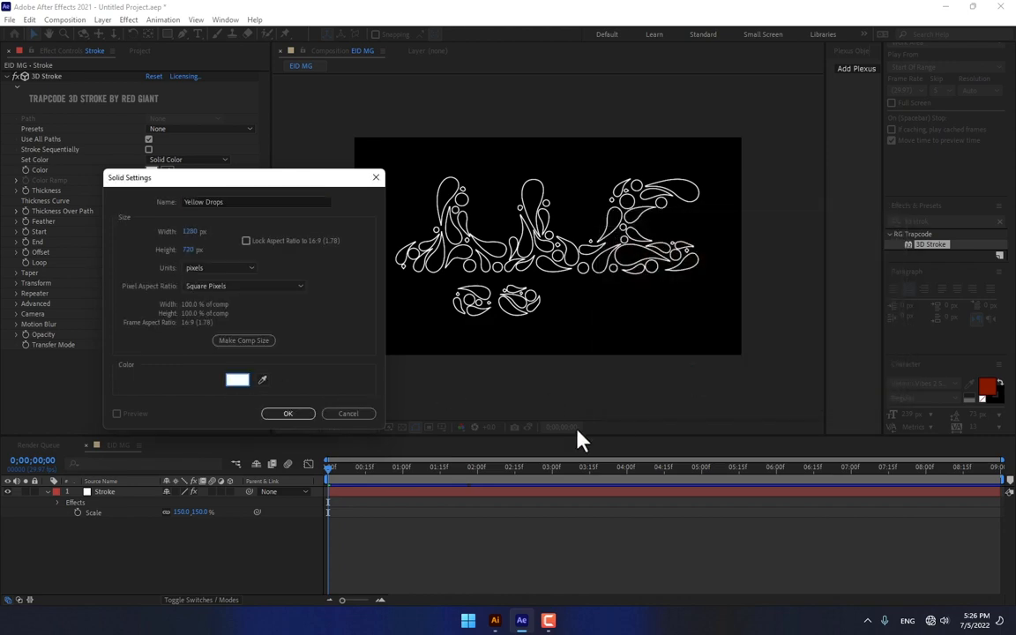
- Copy the hex code of the selected shapes' yellow fill in Illustrator and return to the solid settings in After Effects
click(496, 621)
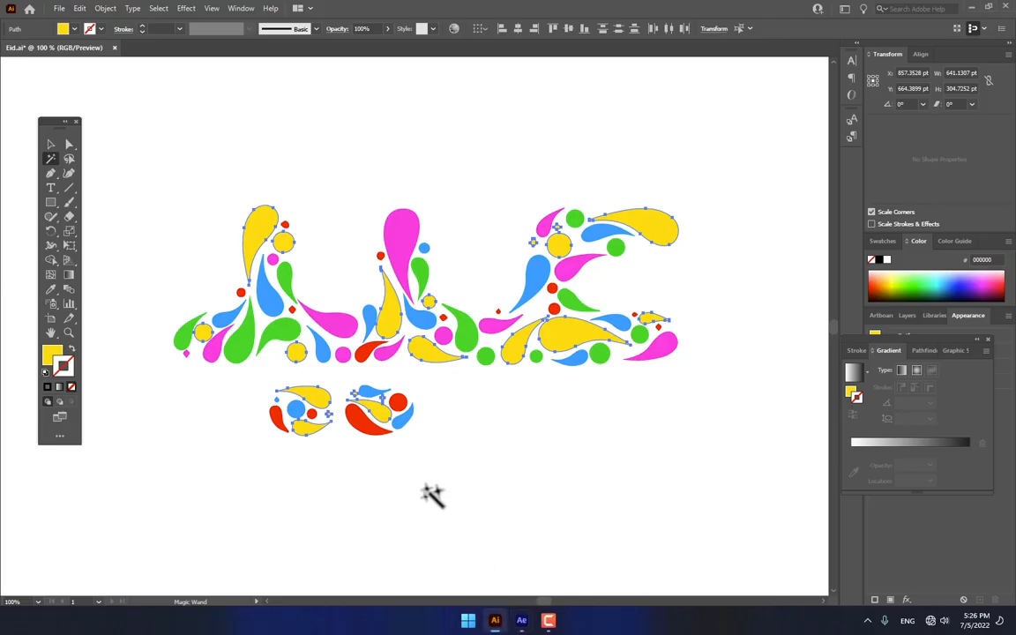
double_click(51, 354)
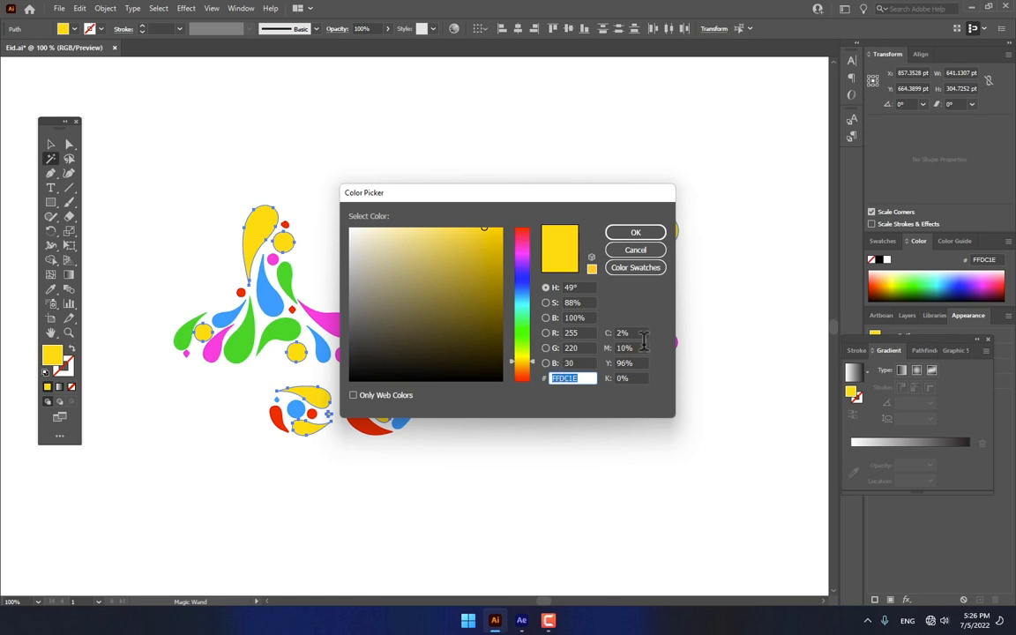
click(646, 250)
click(523, 621)
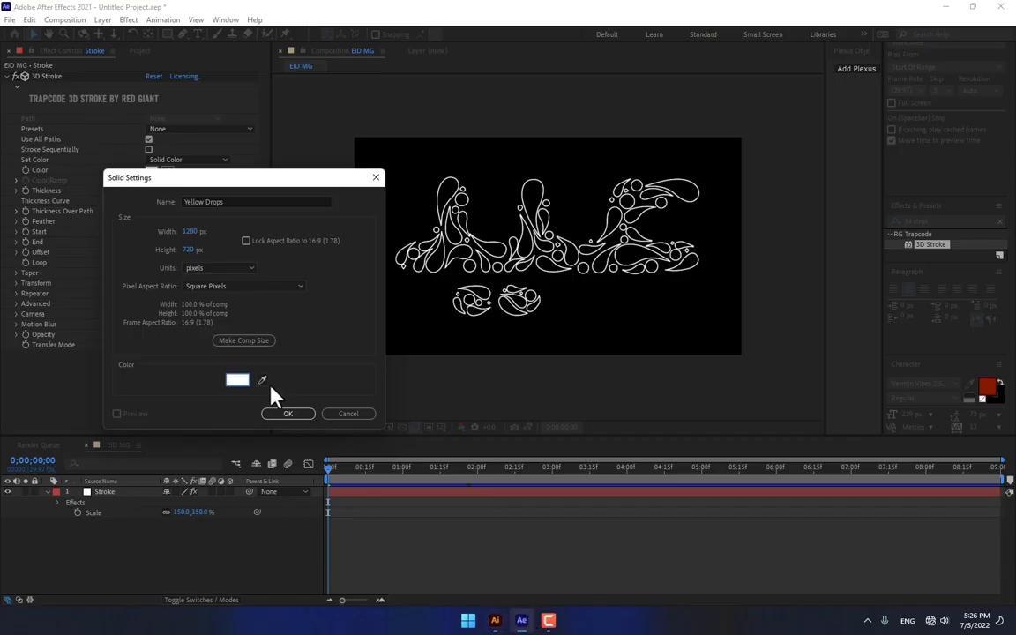
- Set the Yellow Drops solid's color to FFDC1E and create the solid
click(238, 380)
text(FFDC1E)
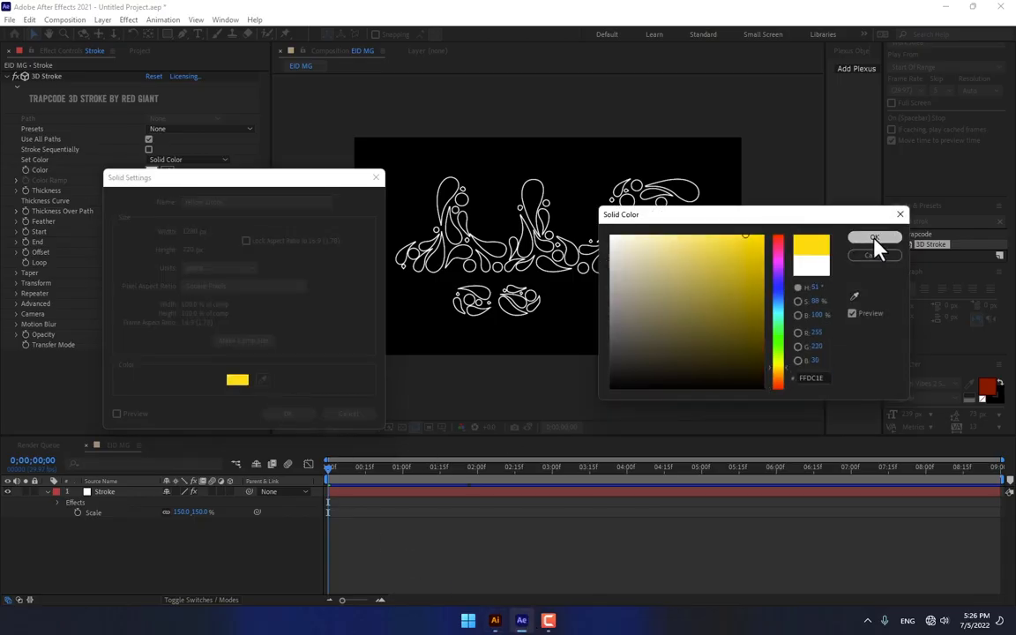
click(874, 238)
click(307, 415)
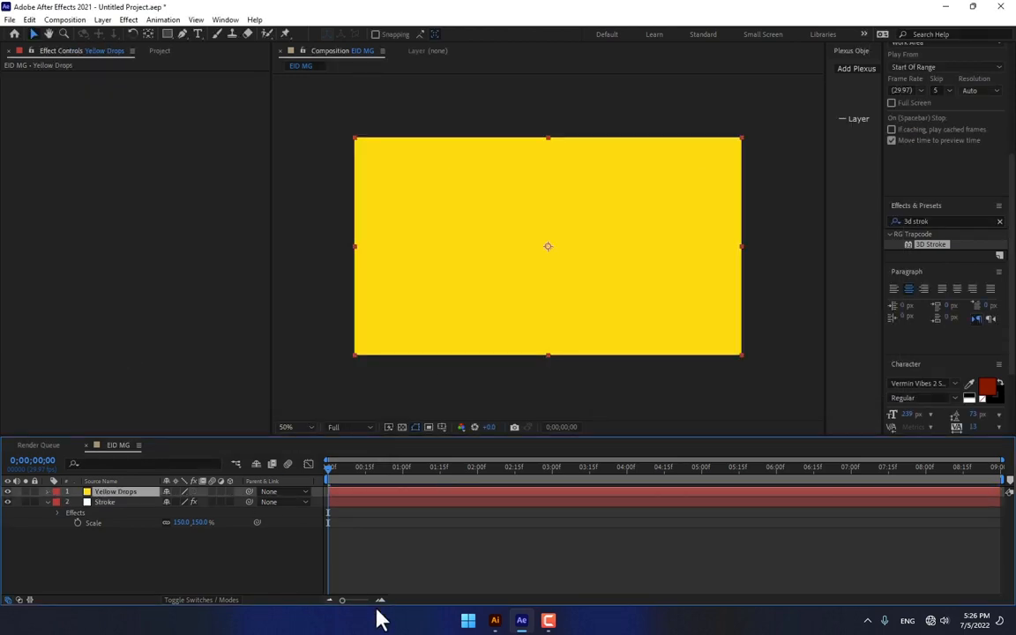
- Copy the selected yellow shapes from Illustrator and paste them as masks onto the Yellow Drops solid in After Effects
click(495, 621)
key(ctrl+c)
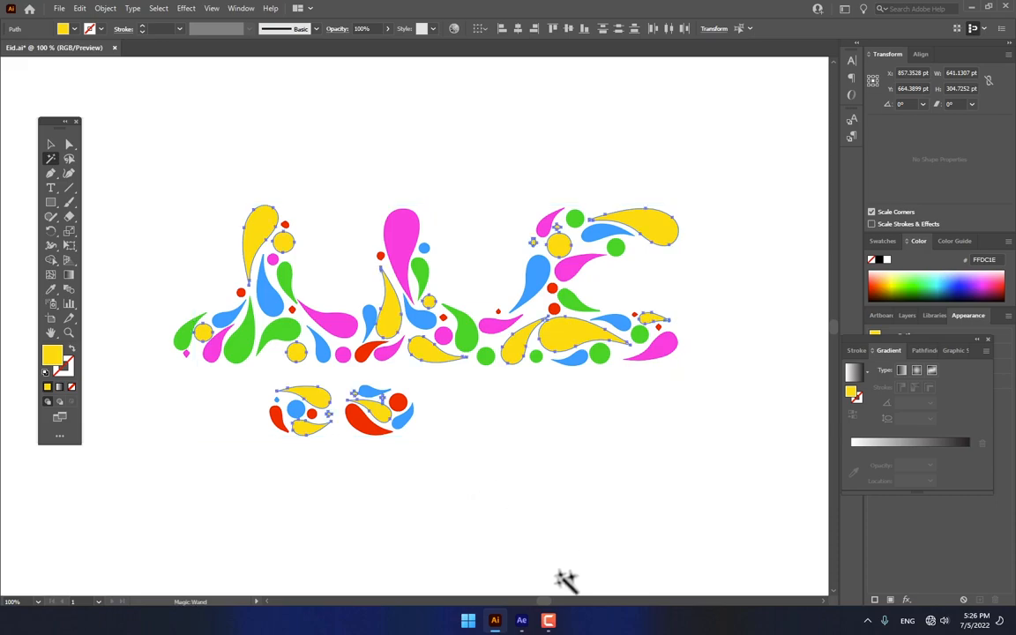
click(521, 621)
key(ctrl+v)
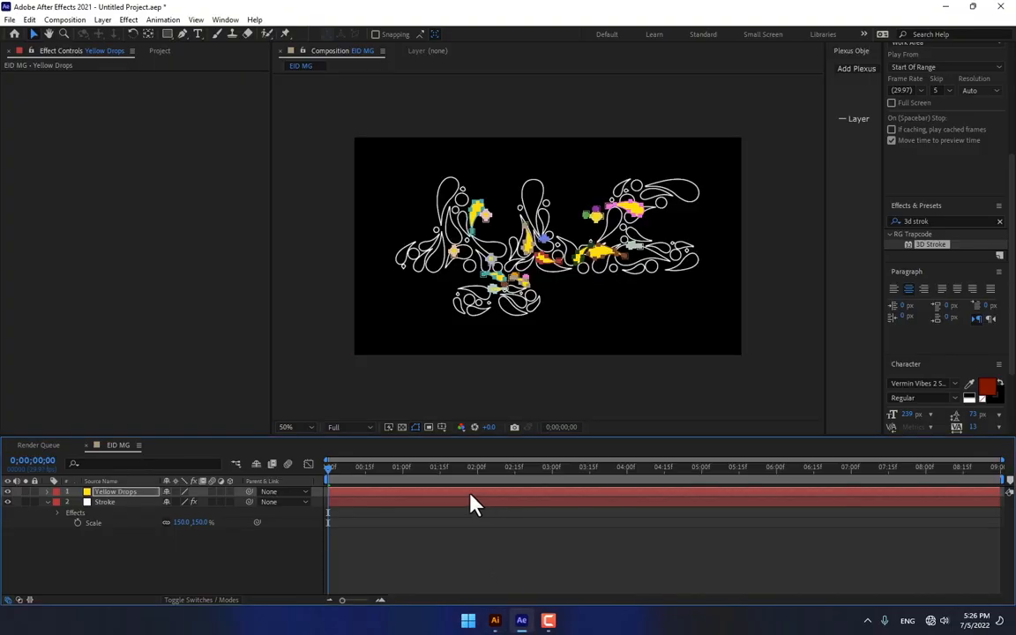
- Set the Yellow Drops layer's scale to 150%
key(s)
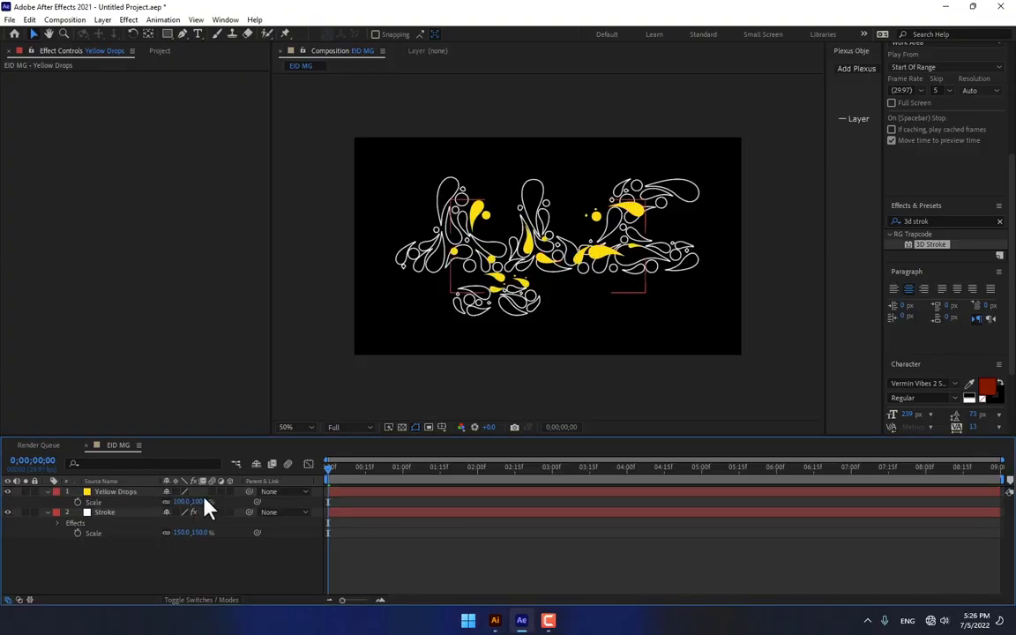
click(201, 502)
text(150)
key(Return)
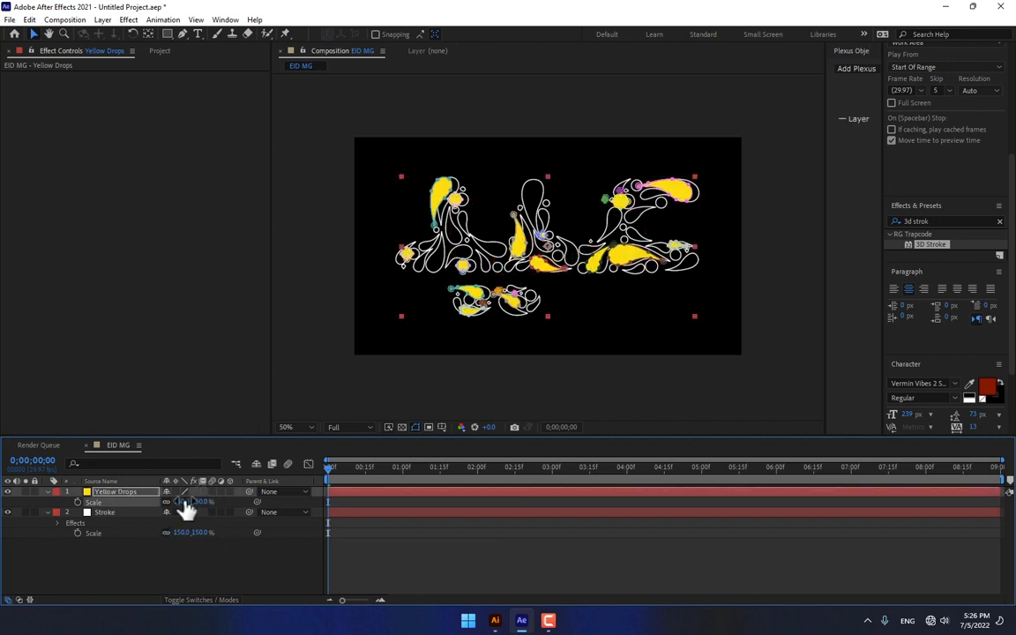
- Fit the yellow shapes to the white outlines by shifting the Yellow Drops layer horizontally and adjusting its scale to about 149.2%
drag(207, 501, 164, 507)
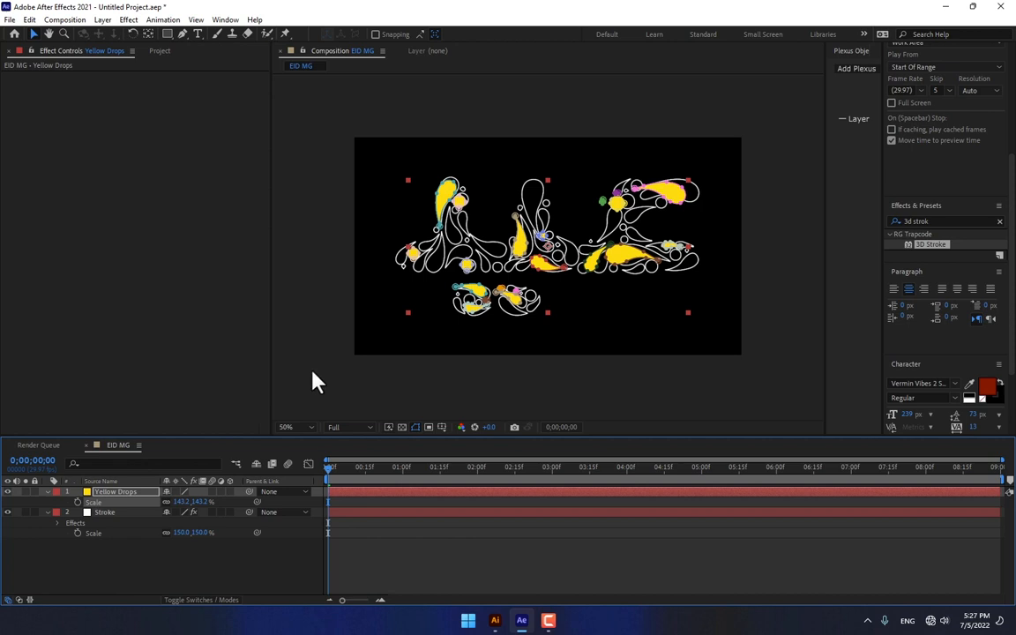
key(p)
drag(170, 502, 235, 502)
key(s)
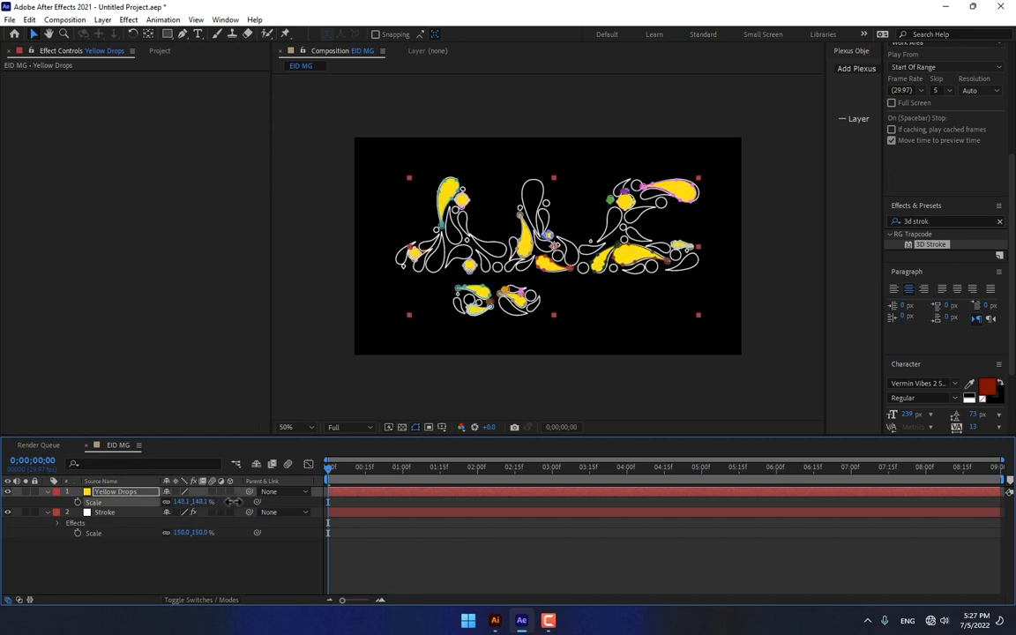
key(p)
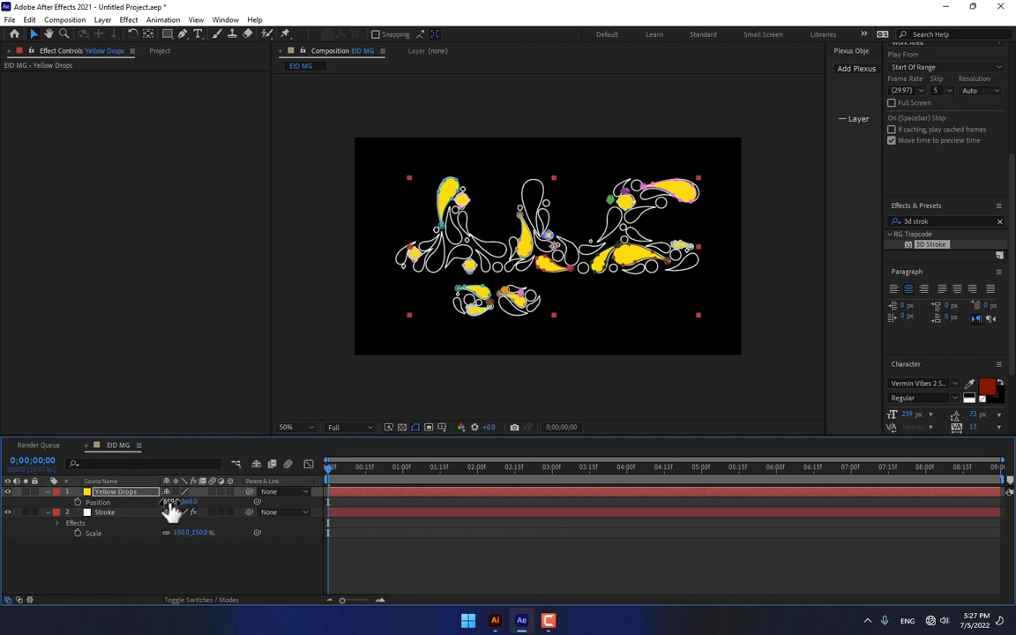
drag(167, 502, 210, 501)
key(s)
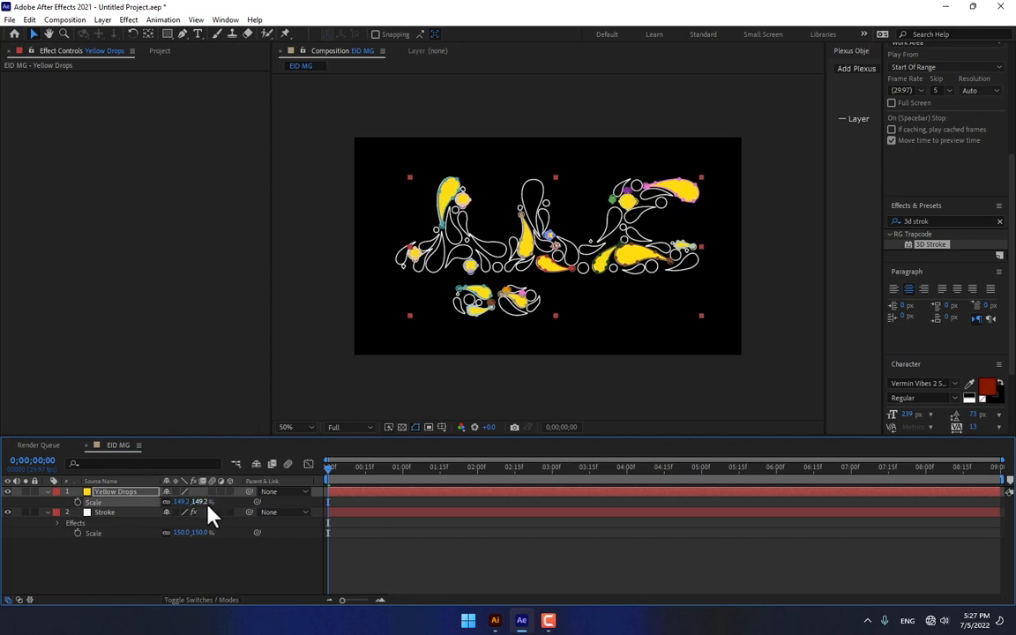
- Reposition the Yellow Drops layer to about 659.7, 360.3 so its shapes line up with the white outlines
key(p)
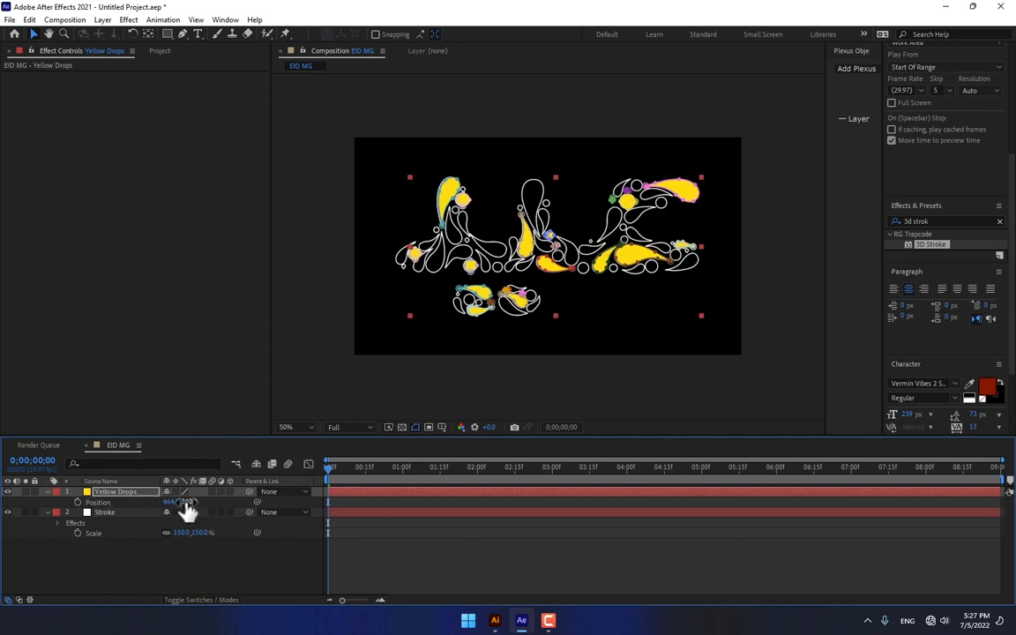
drag(172, 501, 195, 506)
click(285, 594)
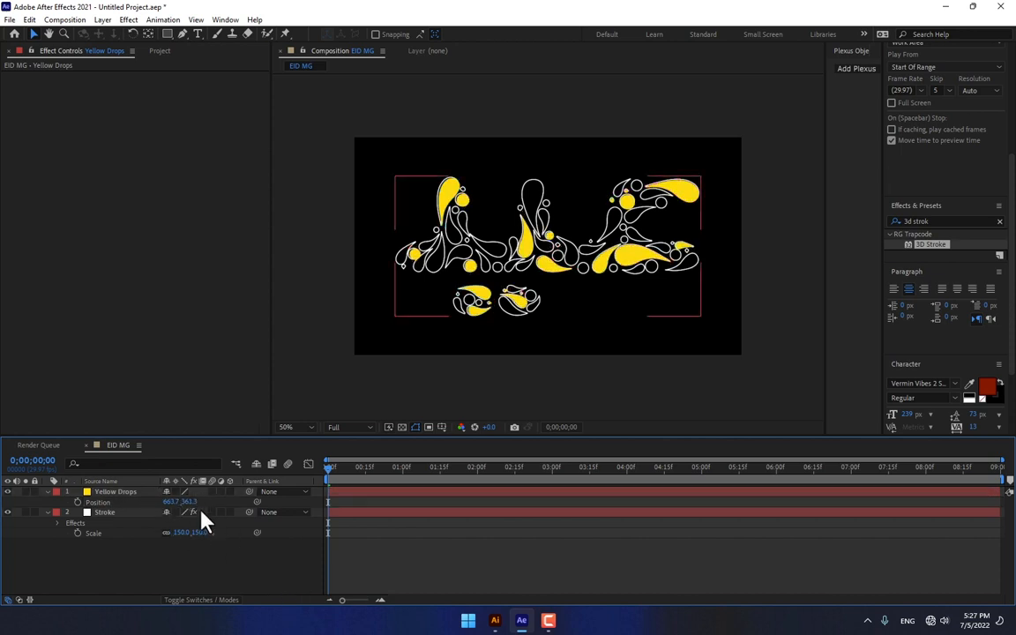
click(132, 493)
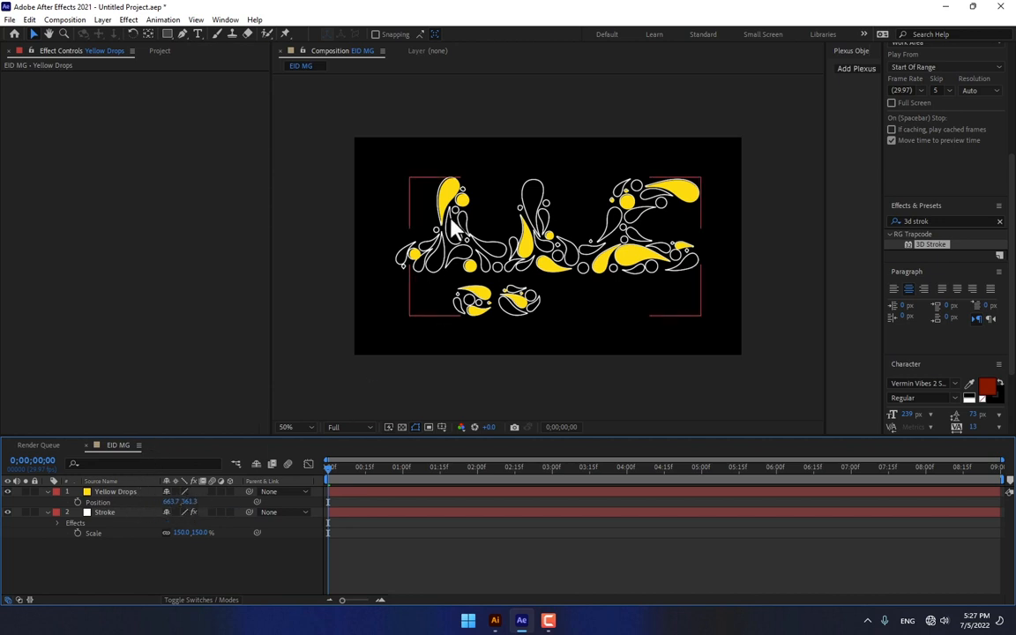
scroll(441, 192, up, 2)
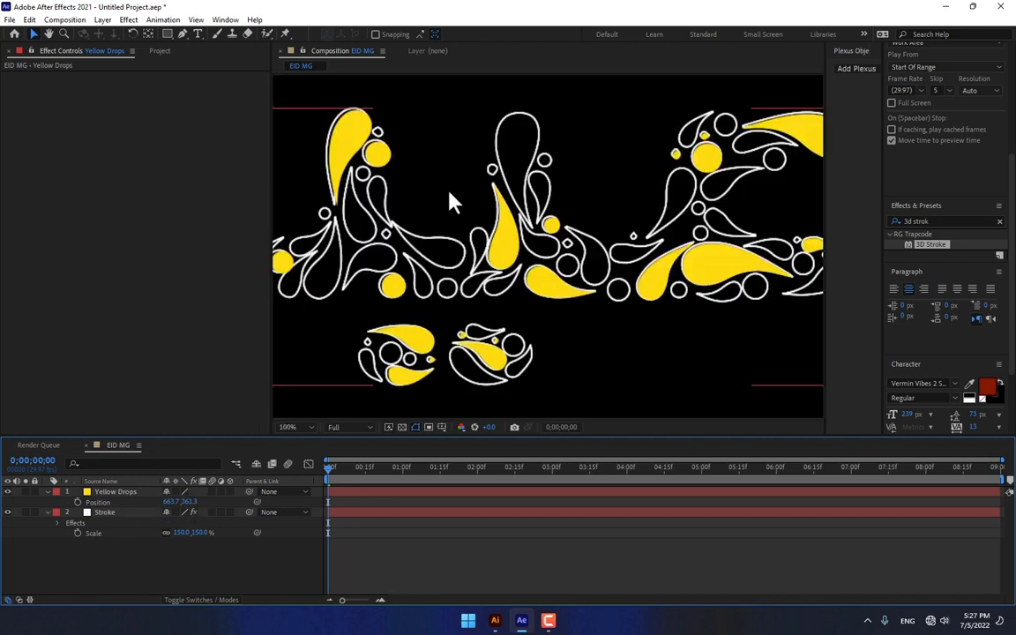
click(311, 146)
drag(341, 149, 339, 148)
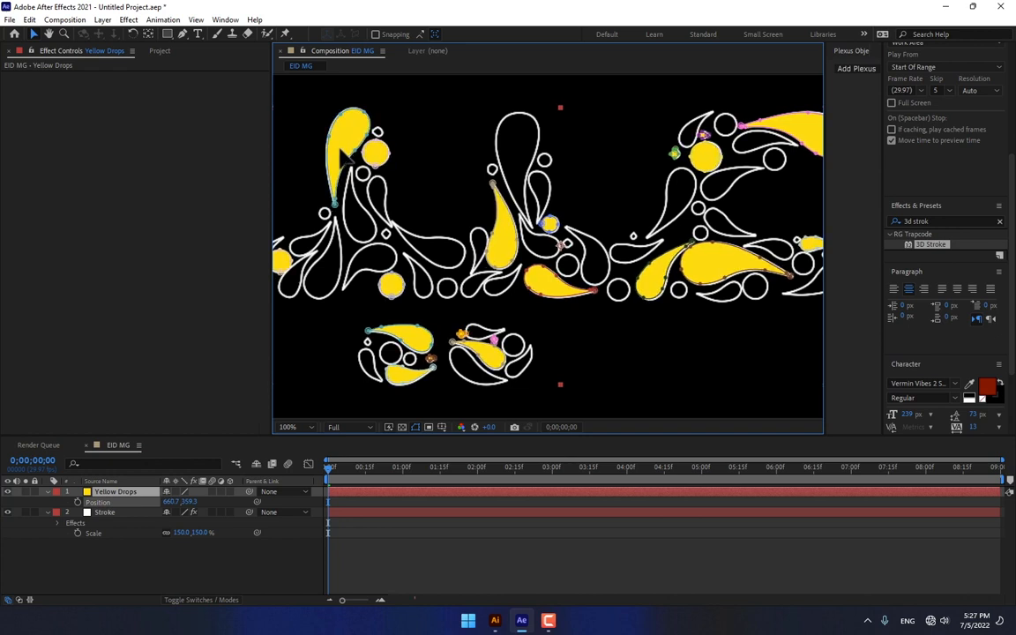
key(Right)
key(Down)
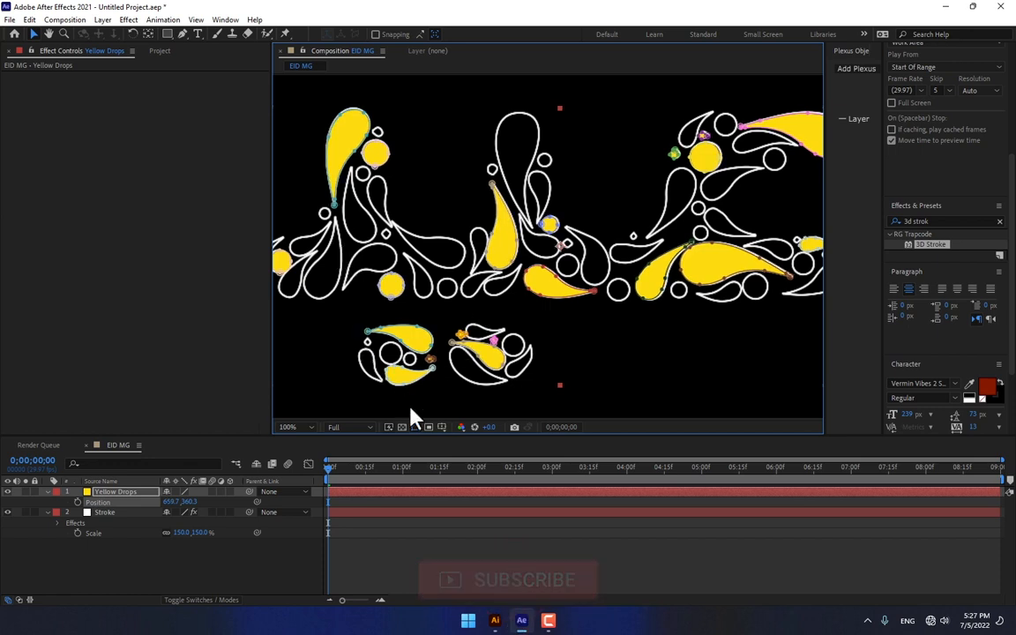
click(125, 551)
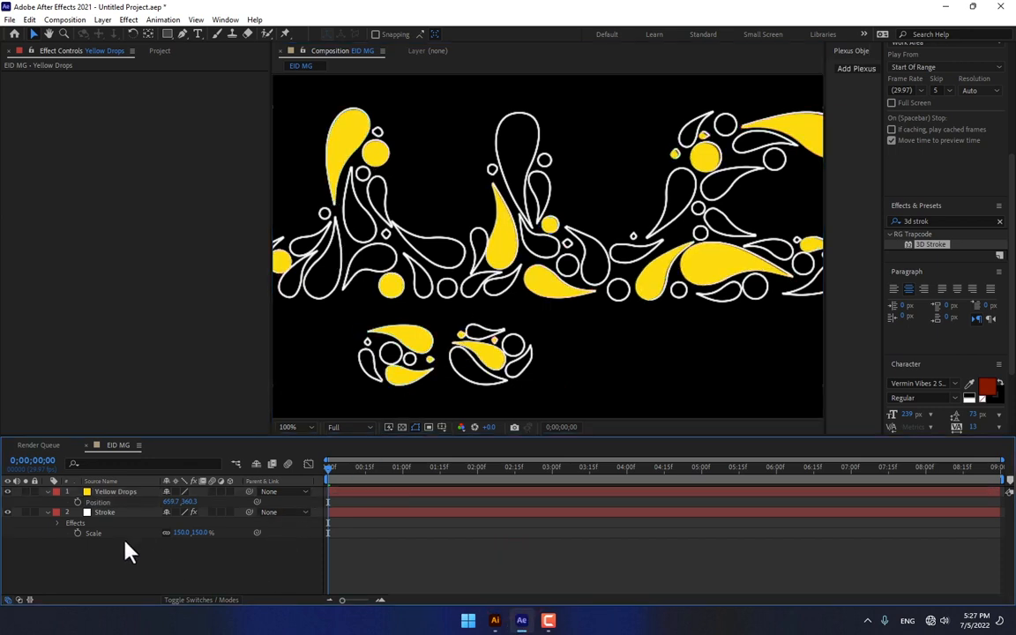
- Move the Yellow Drops layer below the Stroke layer in the layer stack
click(137, 494)
mouse_move(137, 494)
mouse_down()
mouse_move(108, 545)
mouse_move(110, 530)
mouse_up()
click(221, 575)
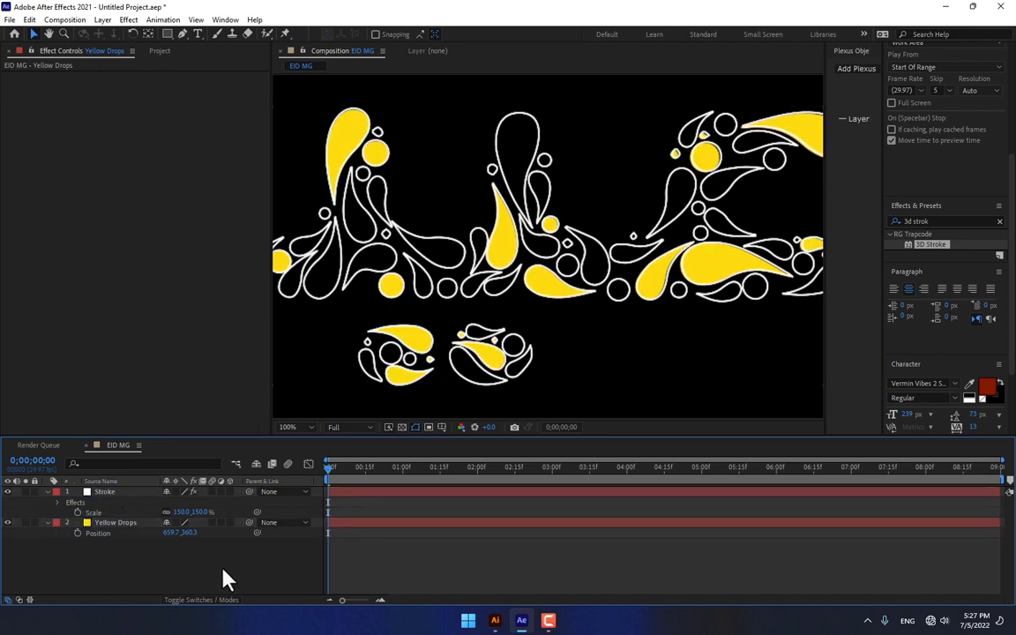
key(comma)
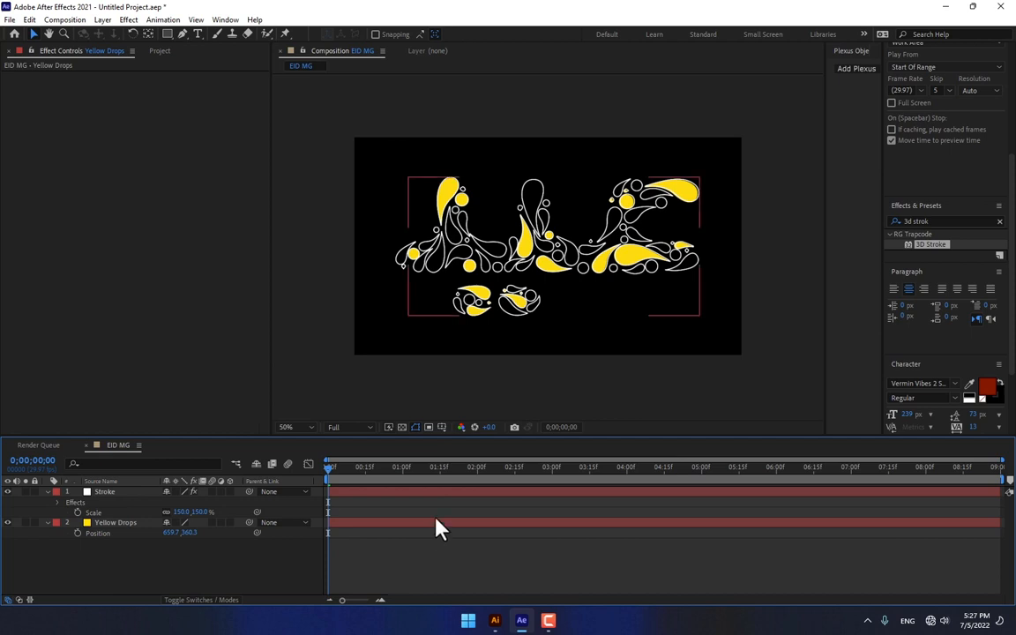
- Select and copy all the blue shapes in Illustrator with the Magic Wand, and return to After Effects
click(496, 621)
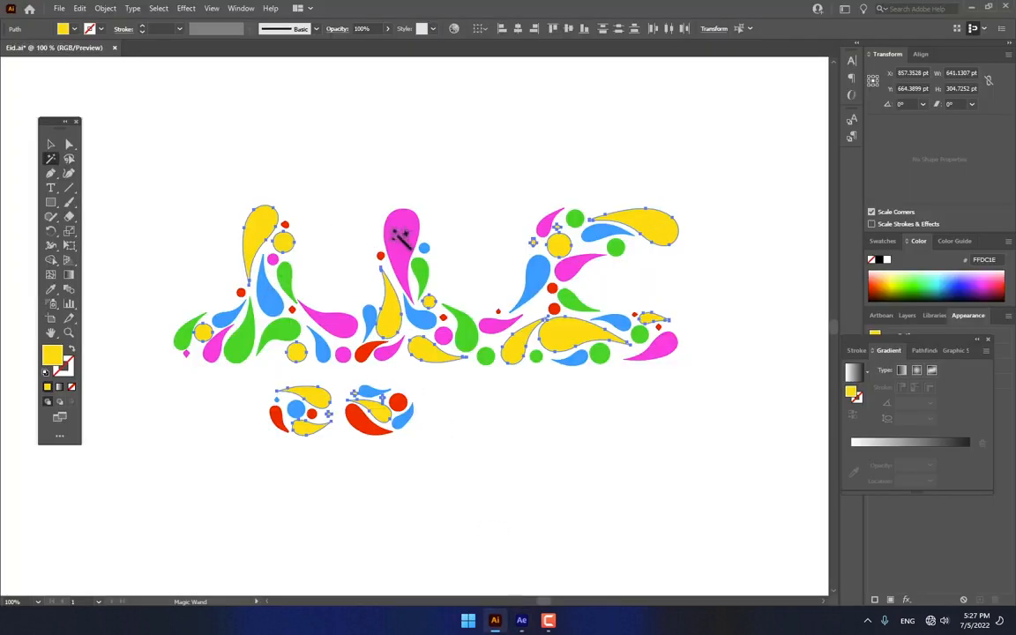
click(268, 291)
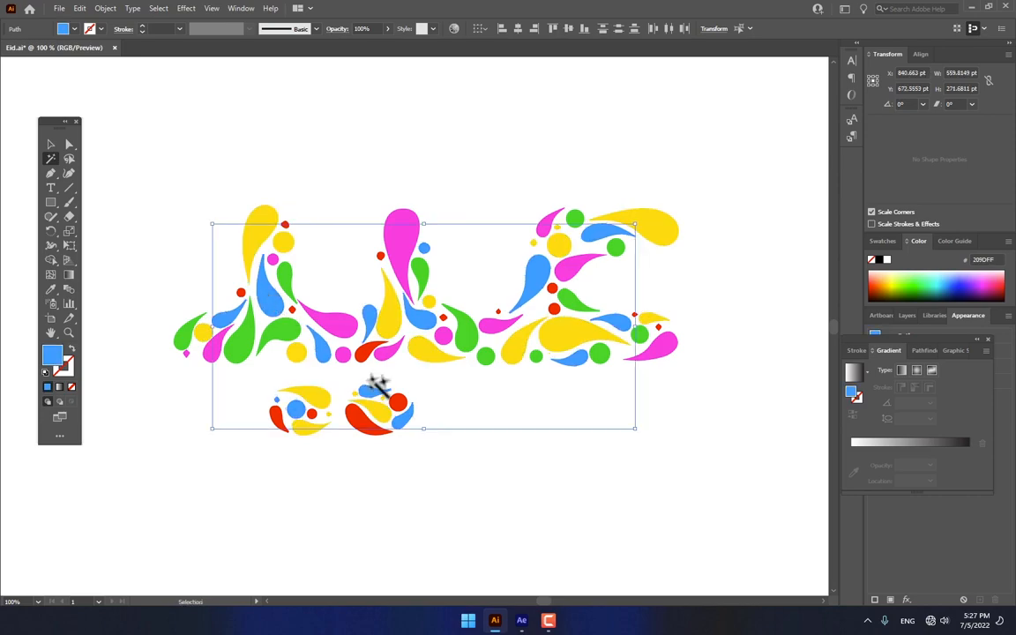
click(524, 619)
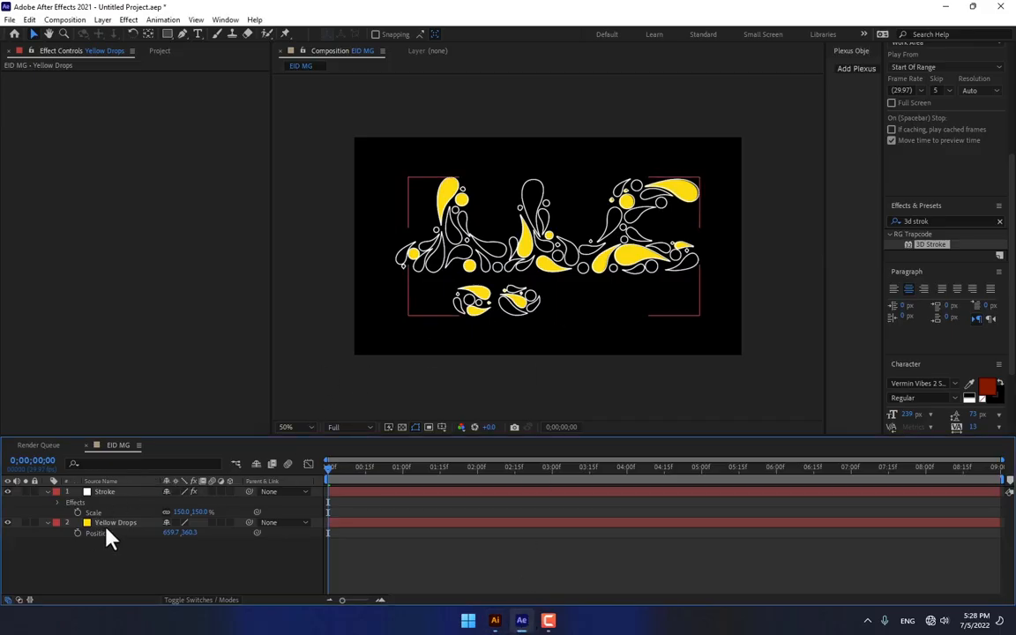
- Adjust the Yellow Drops layer's scale to about 149.6% to match the white outlines
click(128, 524)
key(s)
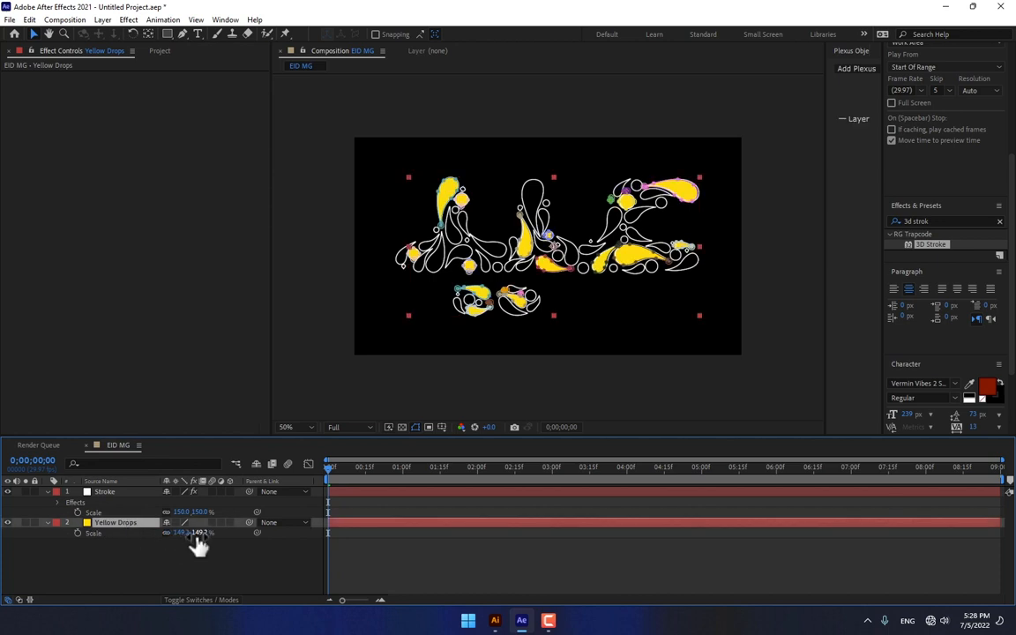
drag(204, 540, 210, 532)
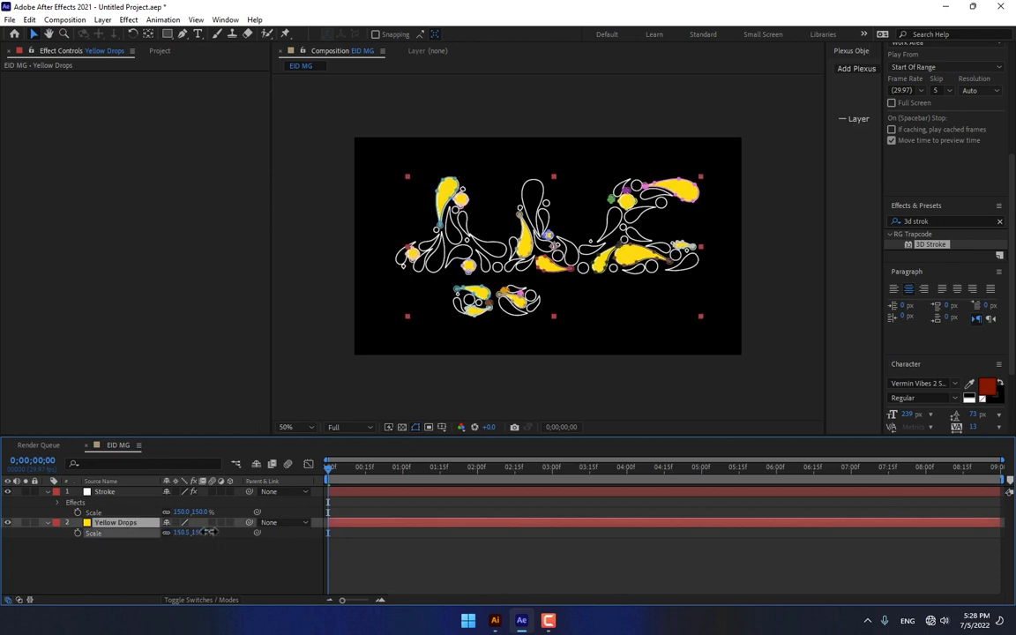
key(Return)
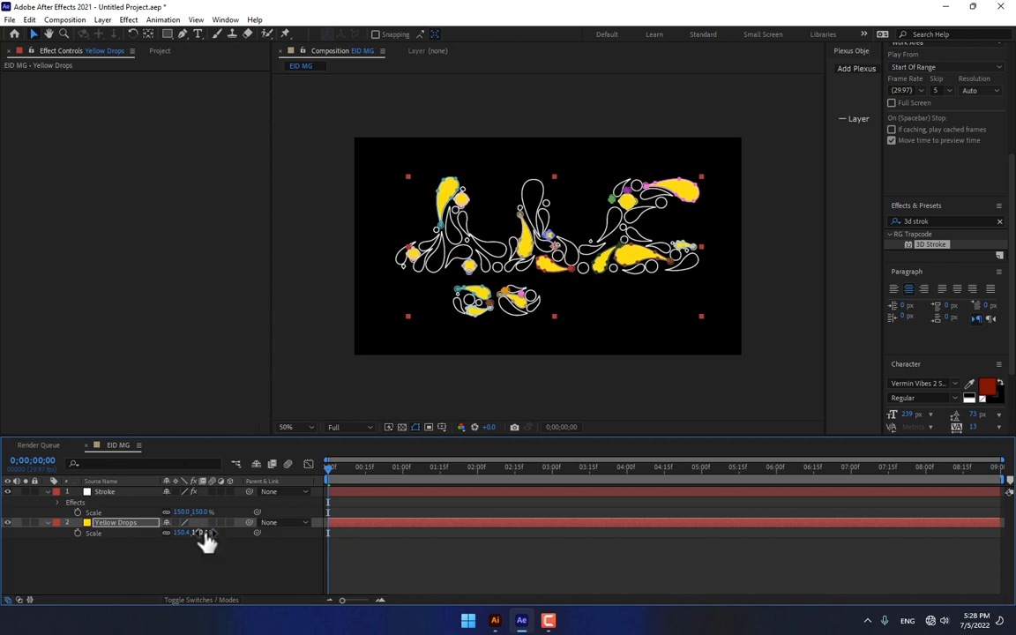
drag(204, 540, 202, 533)
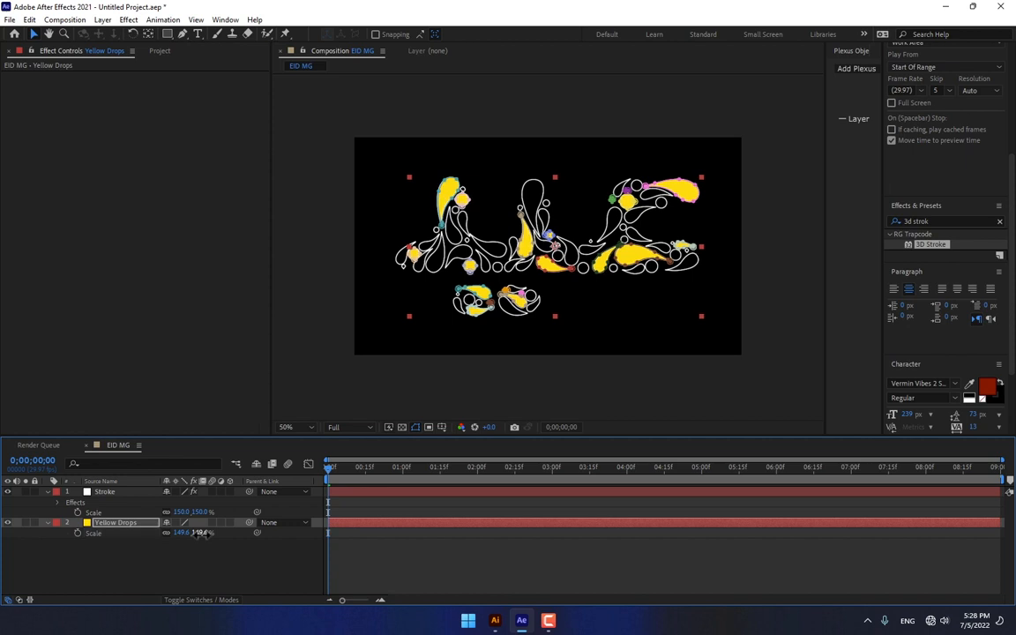
click(433, 592)
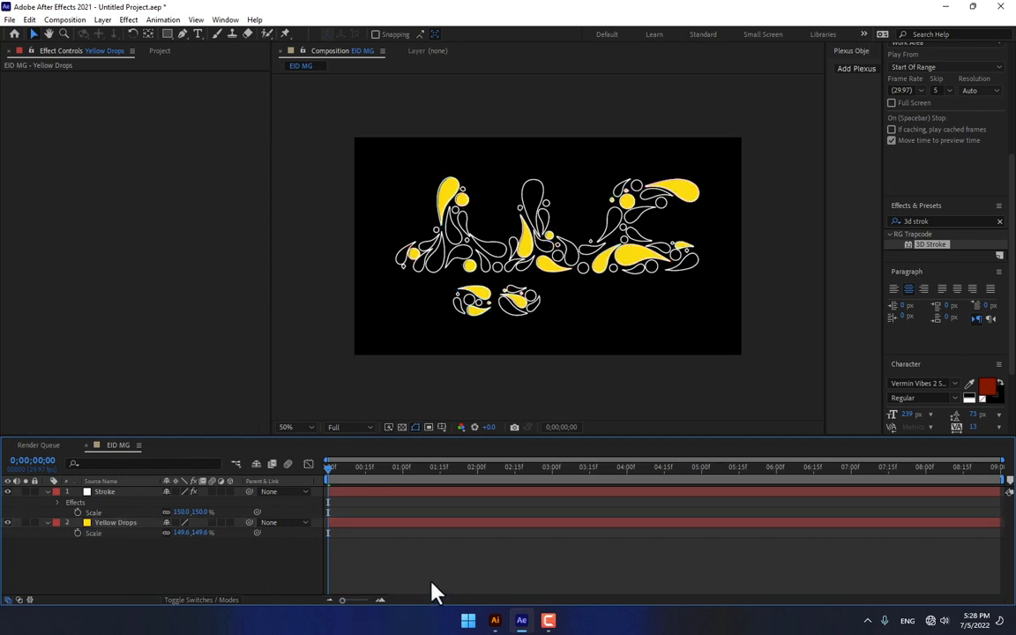
click(264, 528)
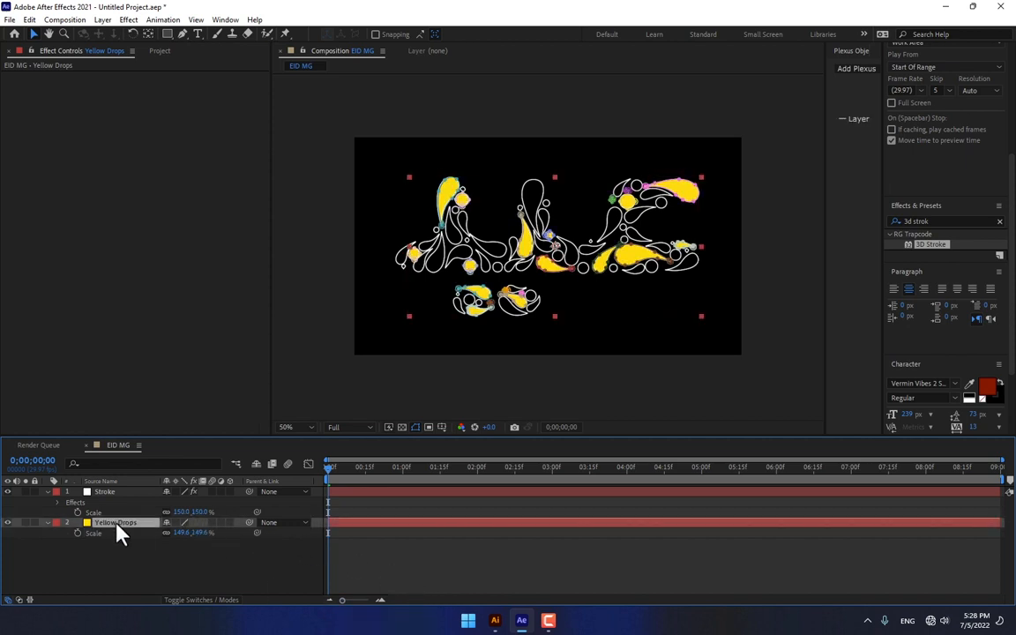
click(265, 572)
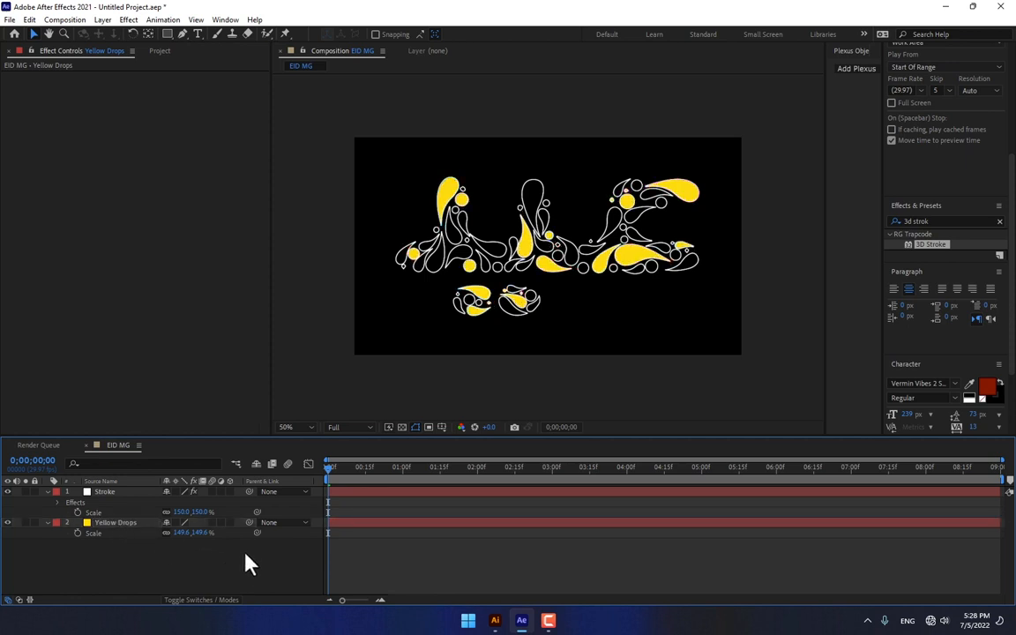
- Start a new solid in the EID MG composition and name it Blue Drops
key(ctrl+y)
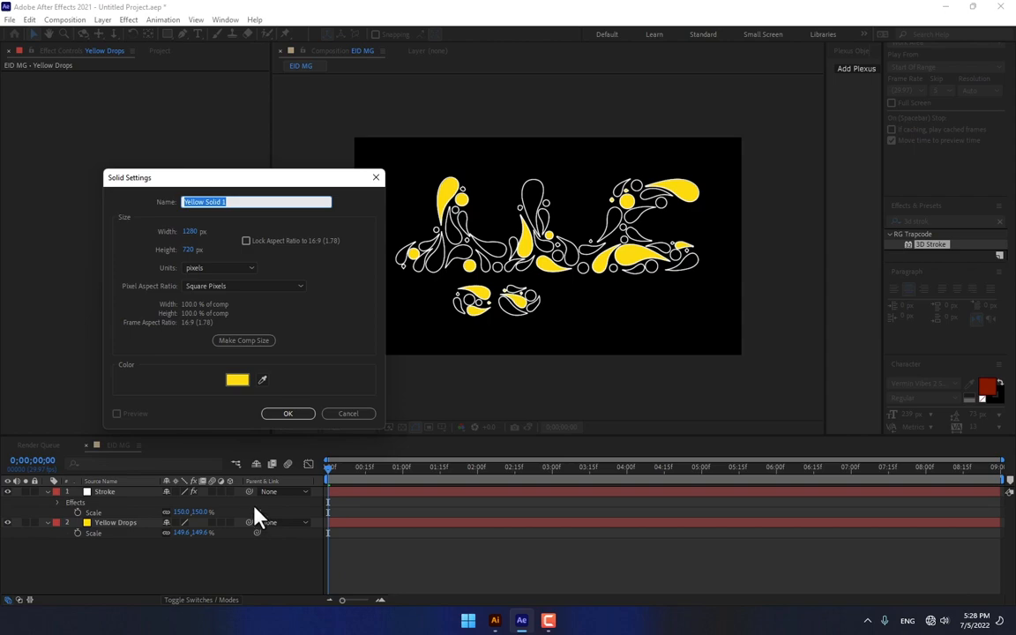
click(494, 620)
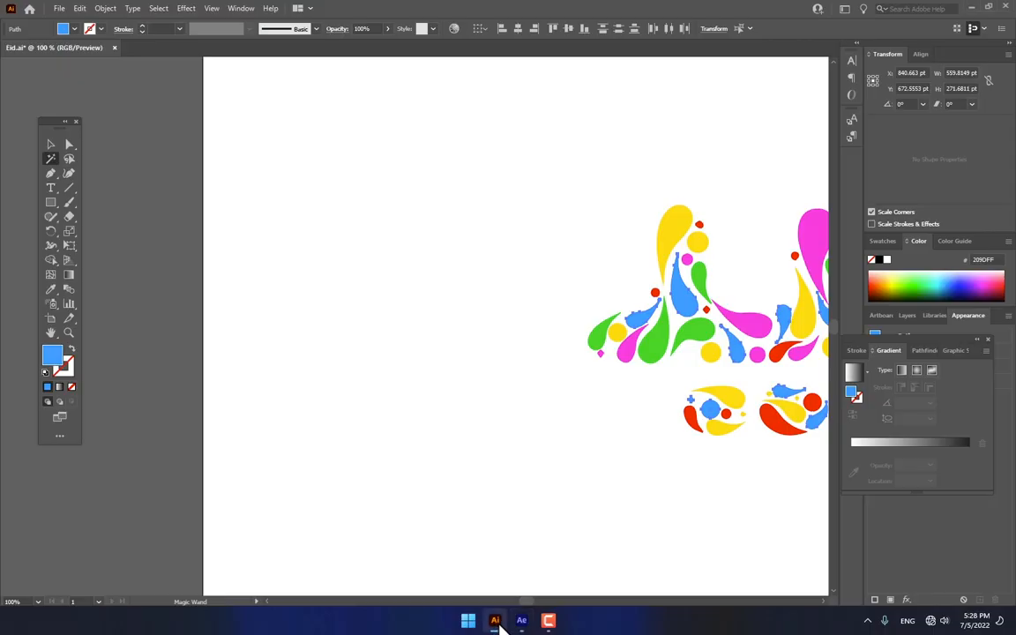
click(522, 620)
text(Blue C)
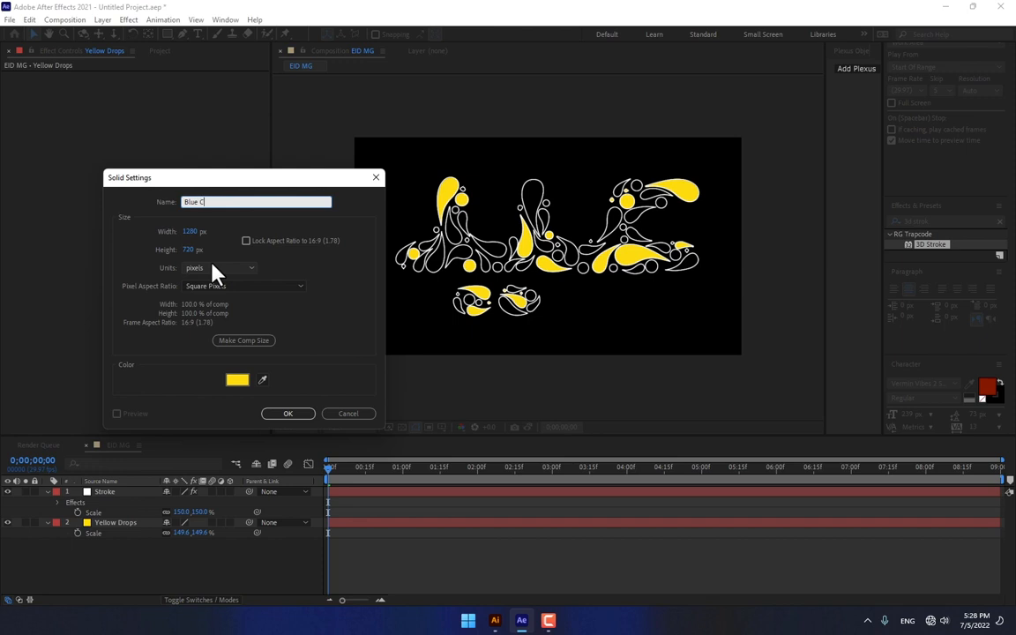
key(BackSpace)
text(Drops)
- Set the Blue Drops solid's color to blue 0078FF and create the solid
click(238, 381)
text(0078FF)
key(Tab)
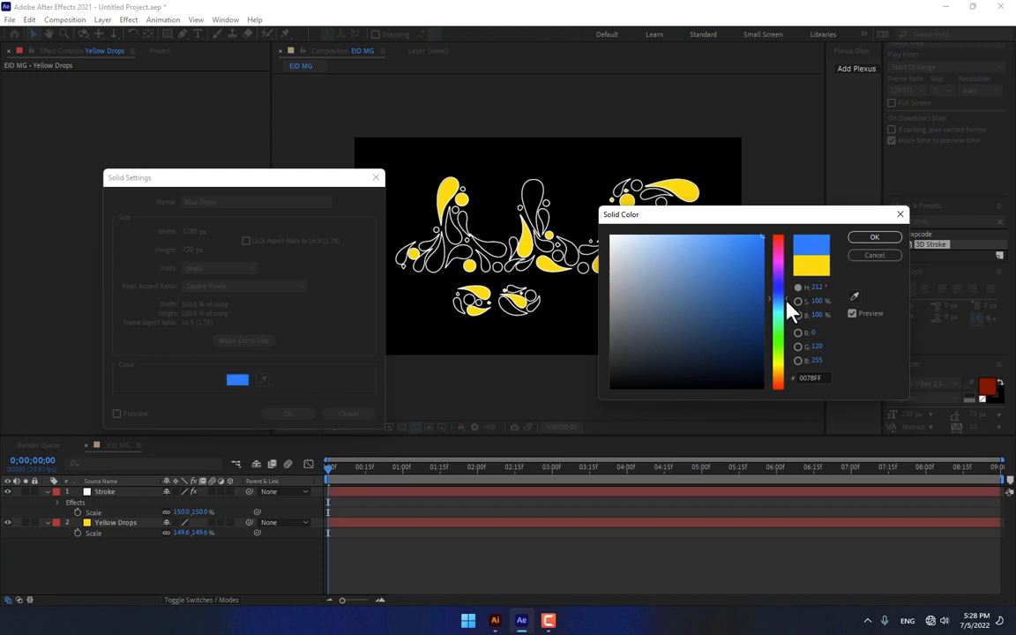
click(876, 239)
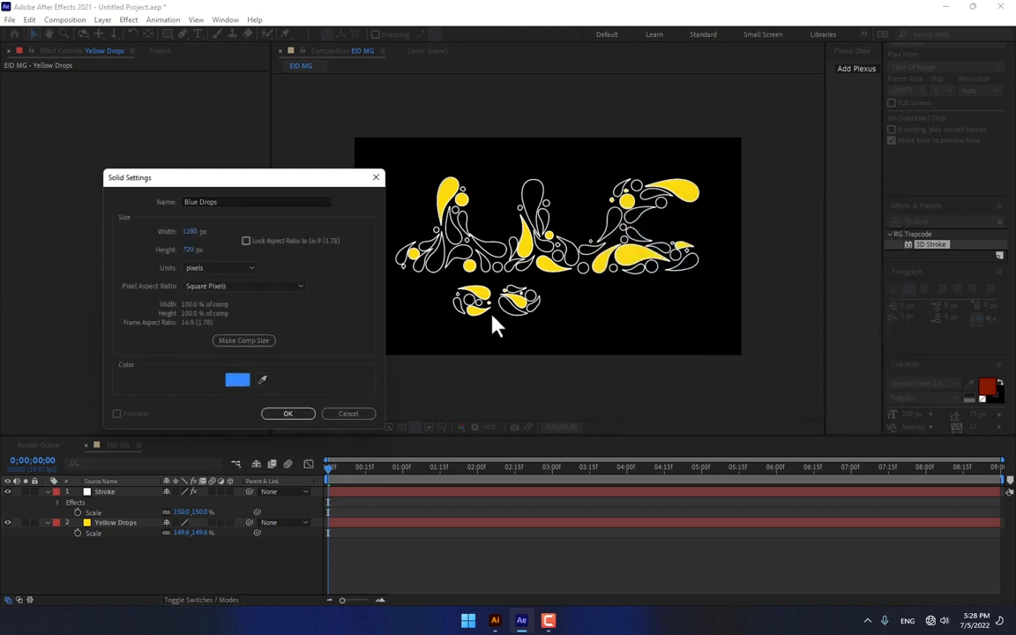
click(283, 414)
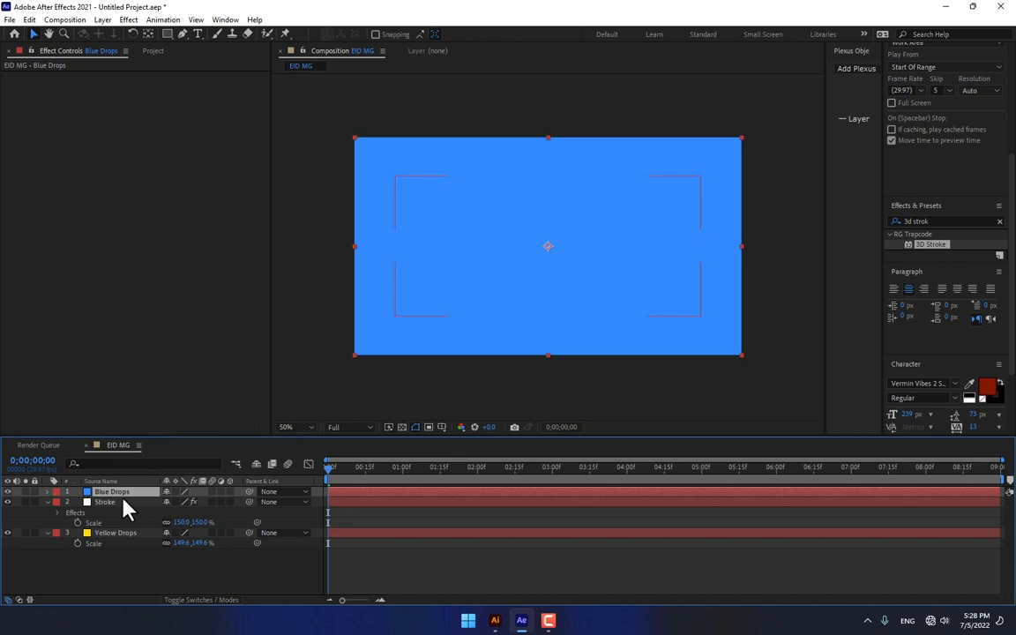
- Paste the copied blue shapes as masks onto the Blue Drops solid and set its scale to 150%
key(s)
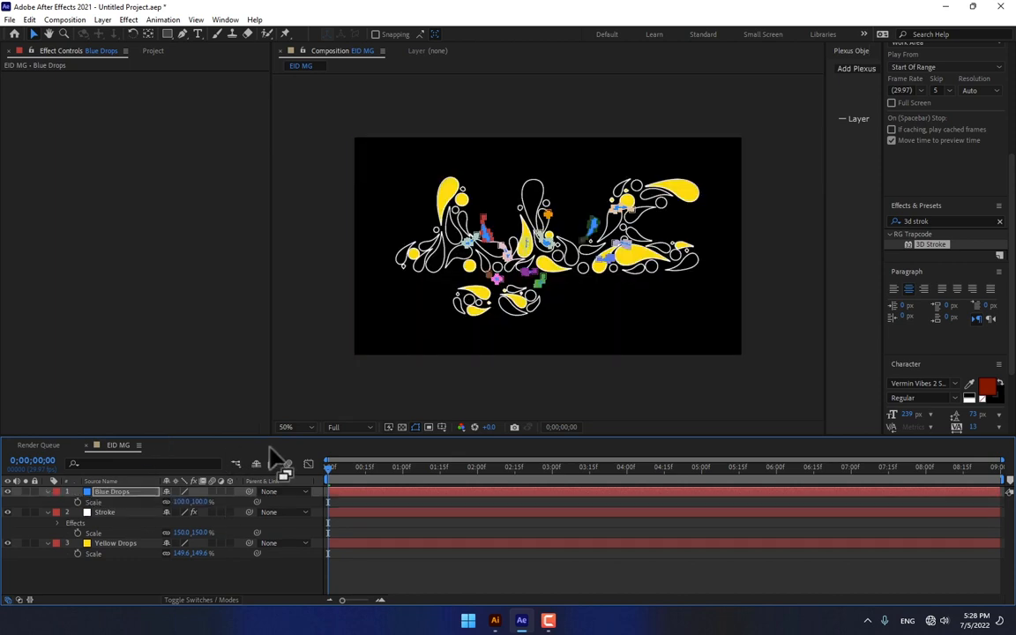
click(206, 502)
text(150)
key(Return)
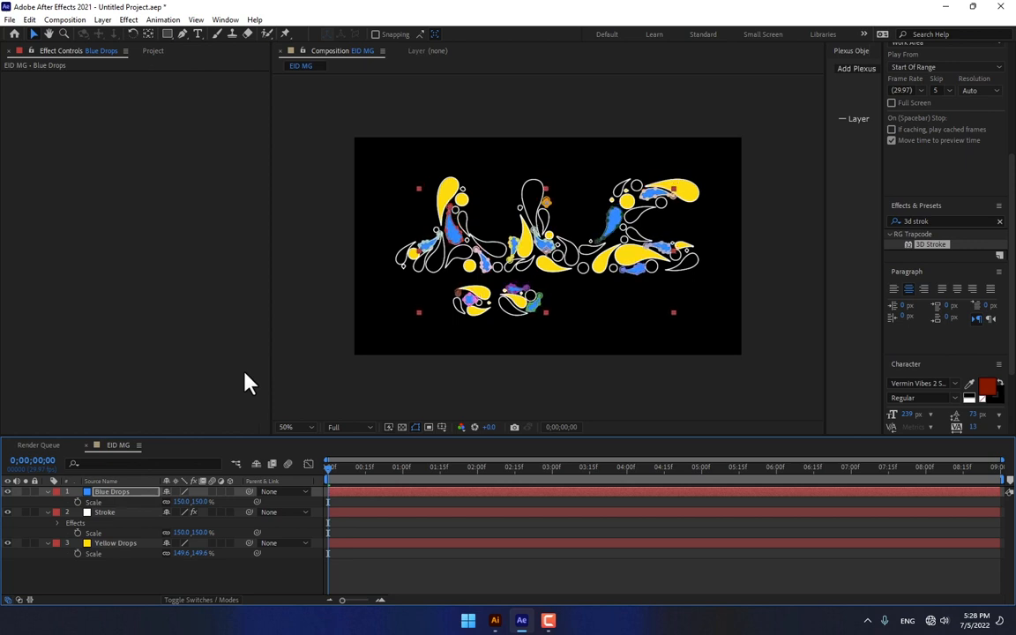
- Set the Yellow Drops layer's scale to 150%
click(202, 553)
text(150)
key(Return)
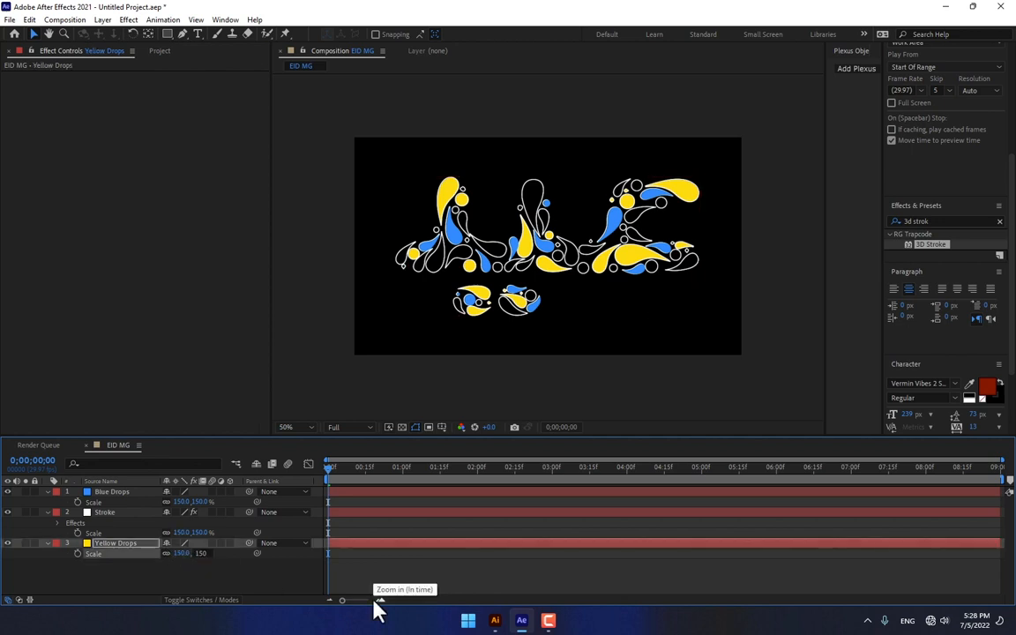
click(291, 575)
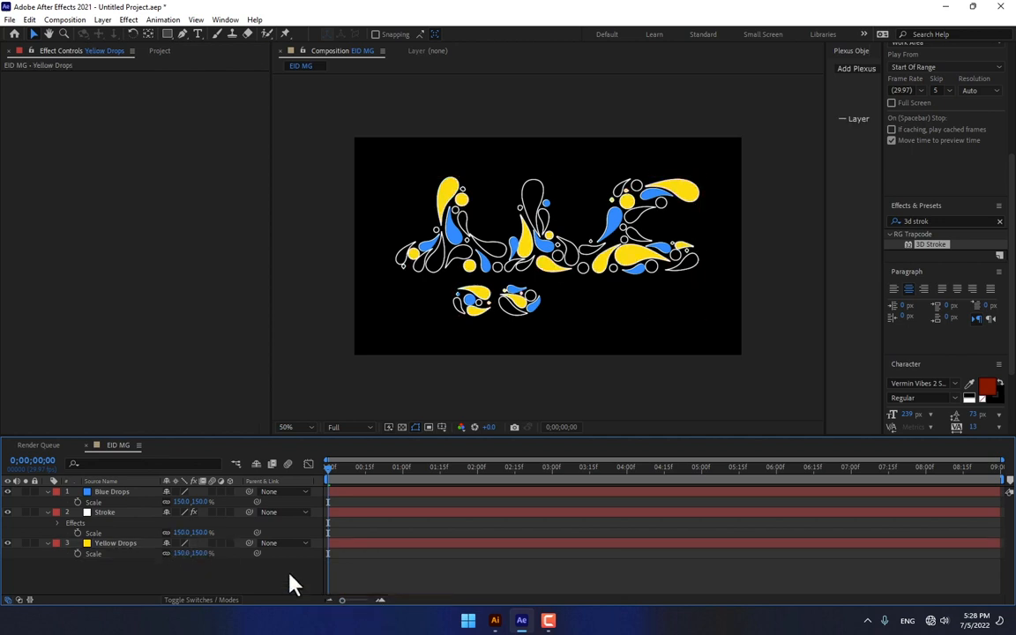
- Nudge the Blue Drops layer slightly to the left so its shapes fit the white outlines
click(107, 493)
scroll(374, 200, up, 2)
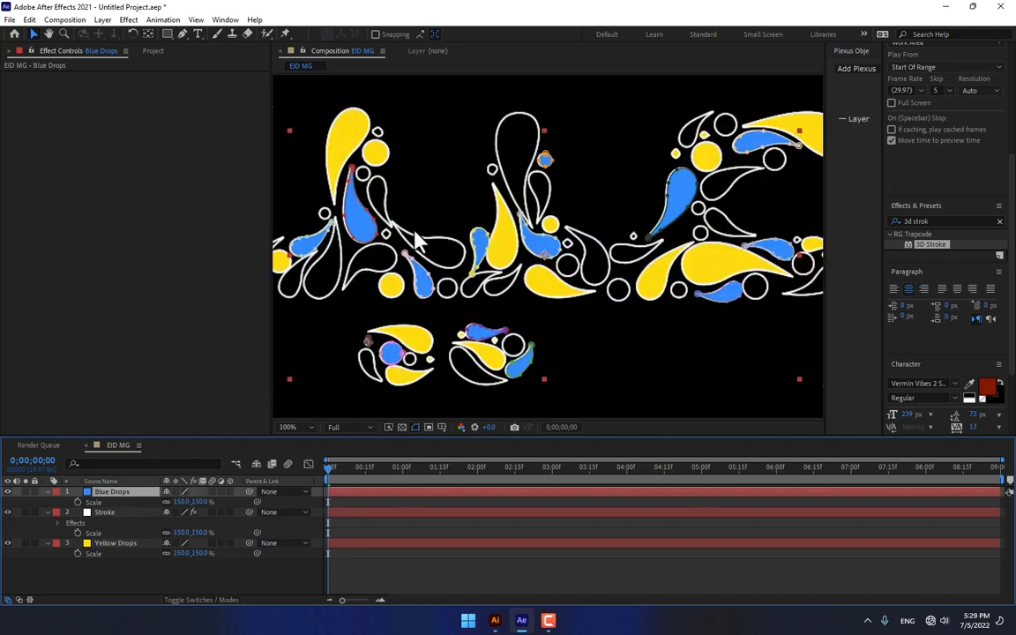
key(Return)
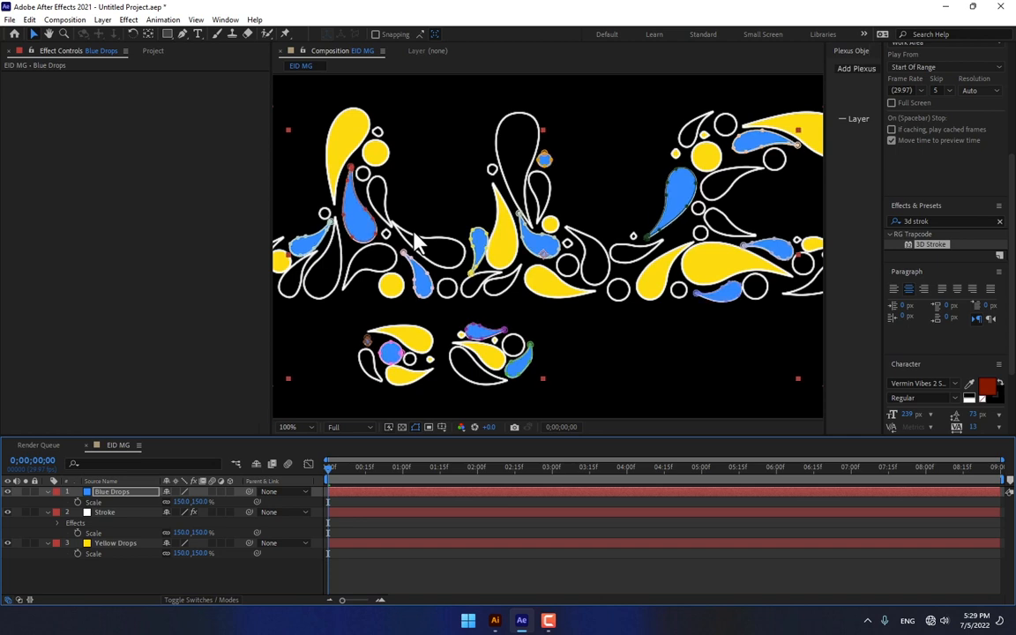
scroll(441, 357, down, 1)
click(294, 569)
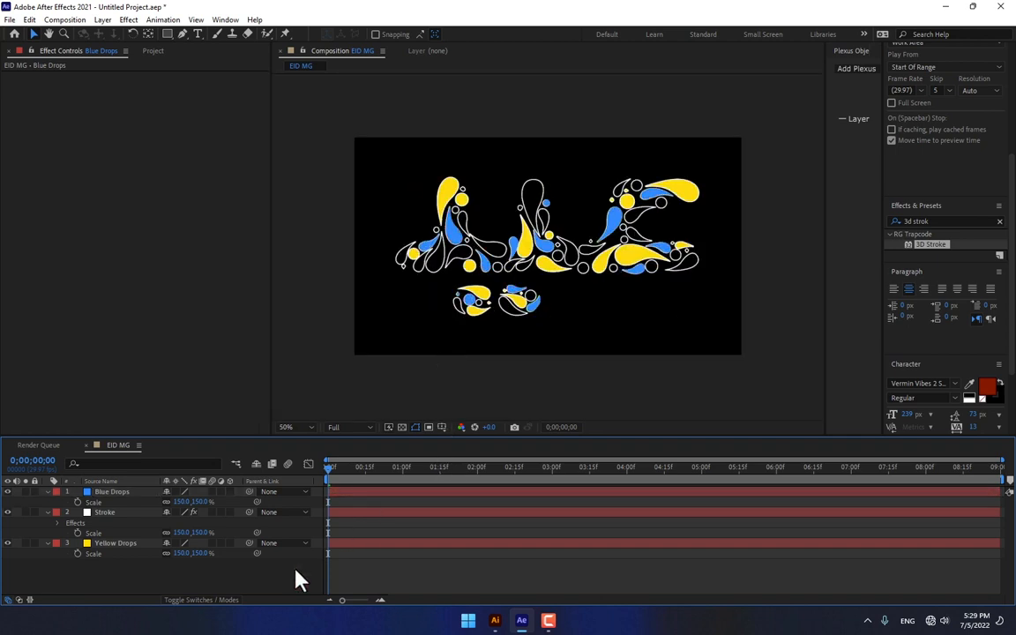
- Select all the green shapes in Illustrator with the Magic Wand, return to After Effects and deselect the layers
click(494, 620)
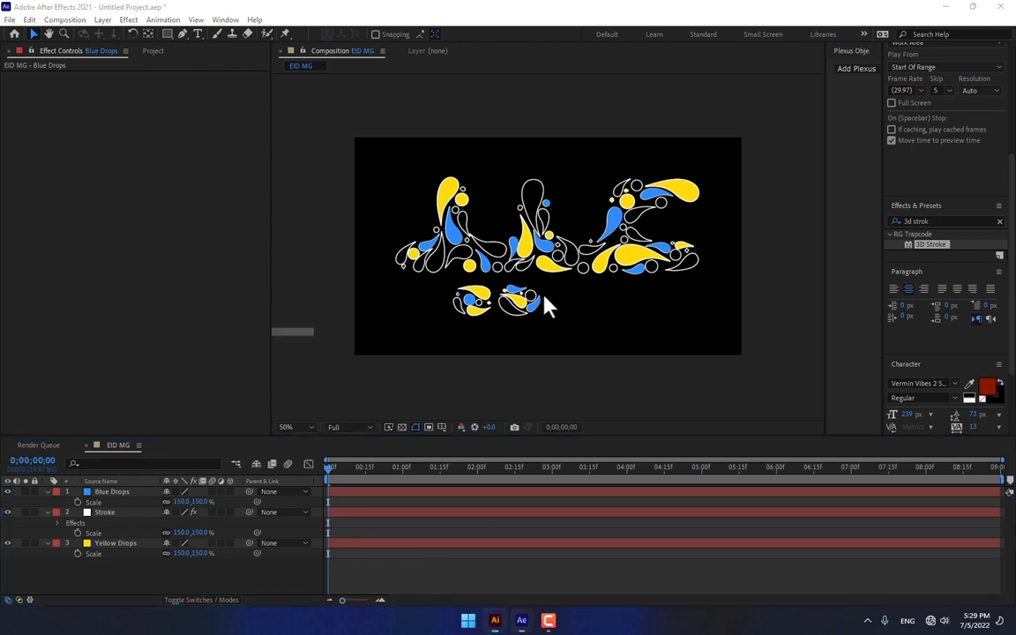
drag(695, 336, 334, 313)
click(309, 319)
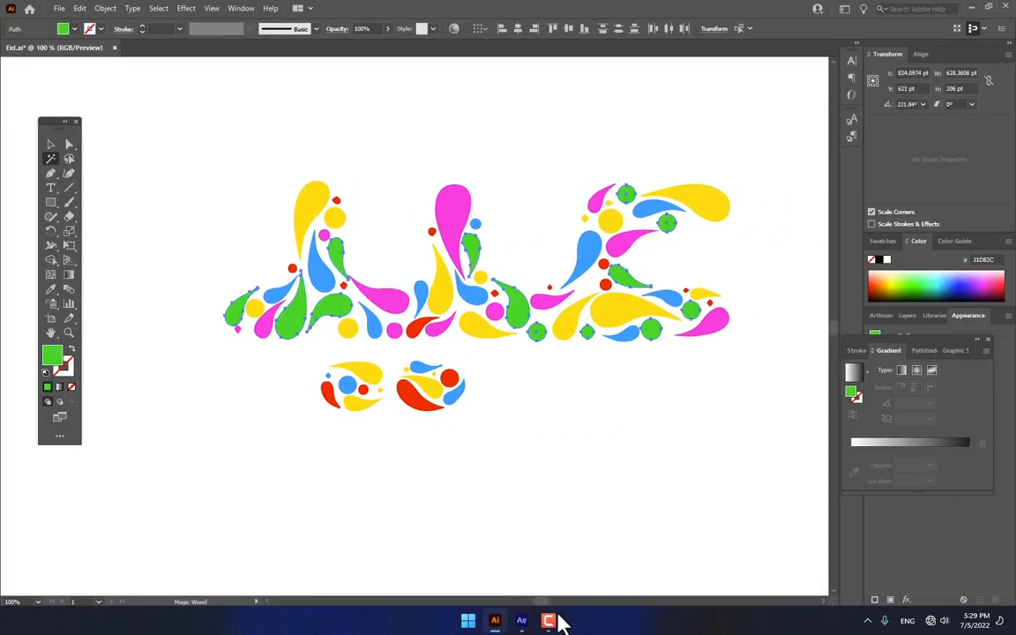
click(523, 621)
click(191, 589)
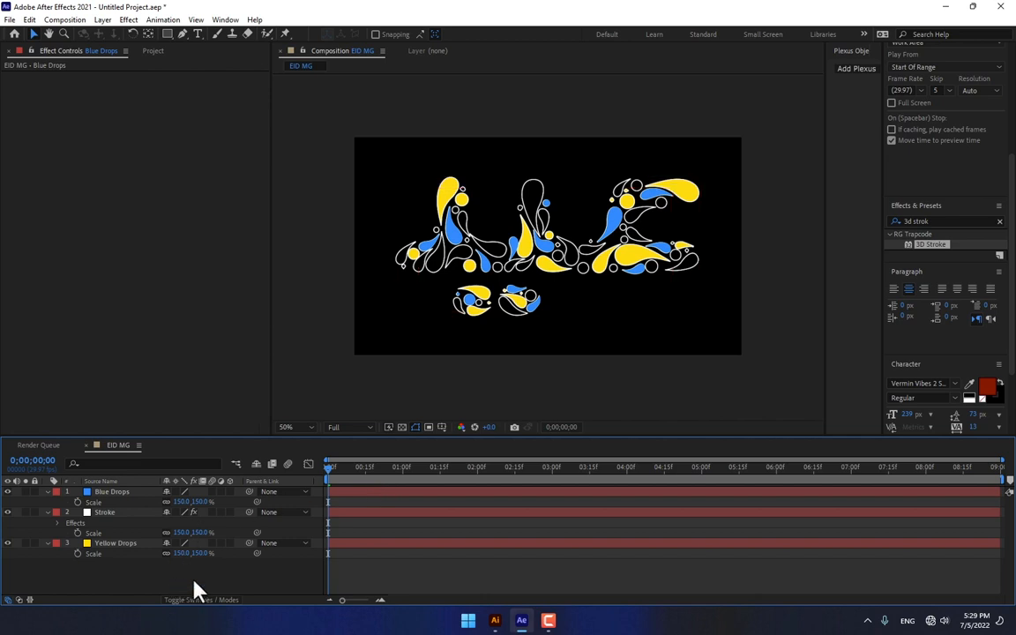
- Create a 1280 x 720 solid named Green Drops with the green colour 00CC0E
key(ctrl+y)
text(Gr)
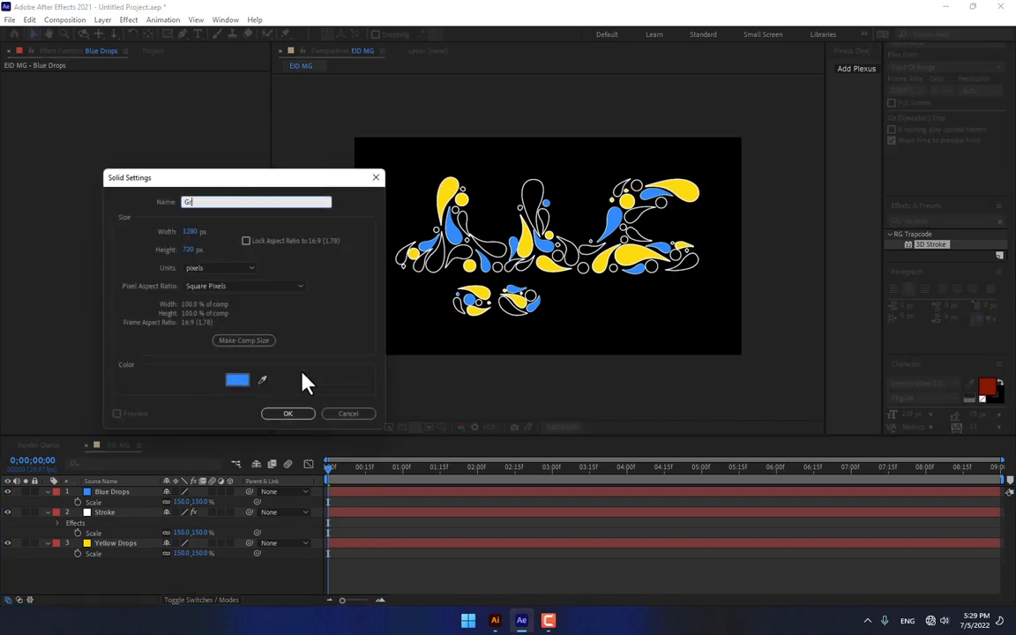
text(een Drops)
click(237, 380)
click(778, 336)
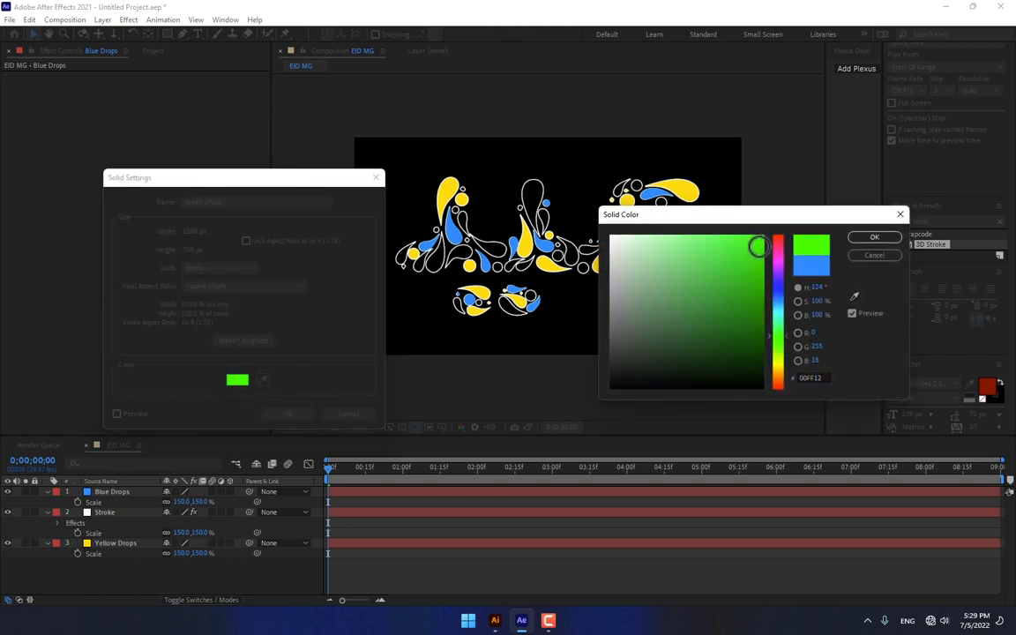
click(871, 237)
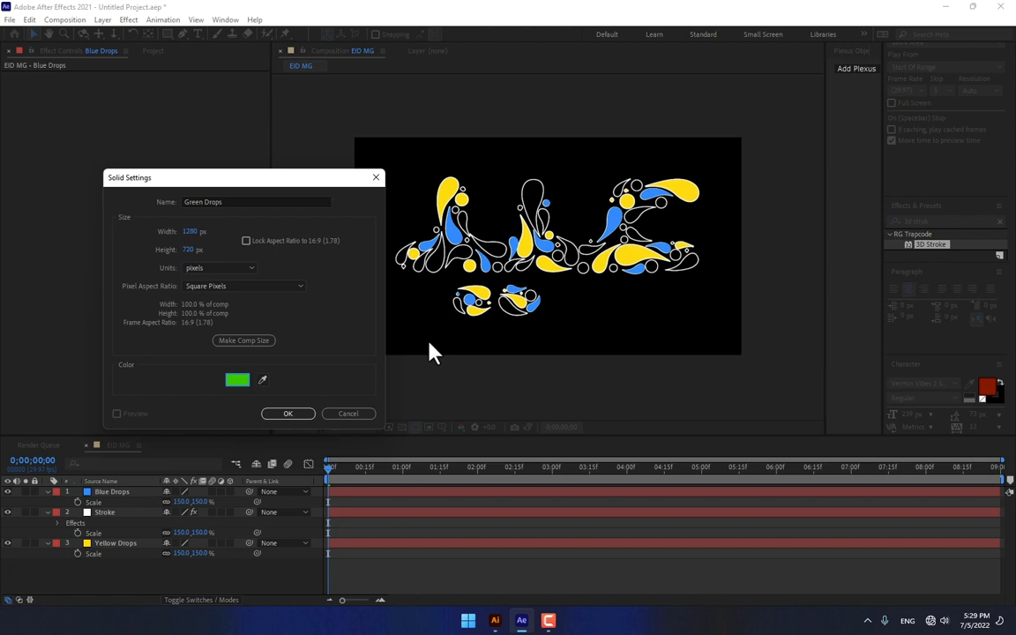
click(312, 412)
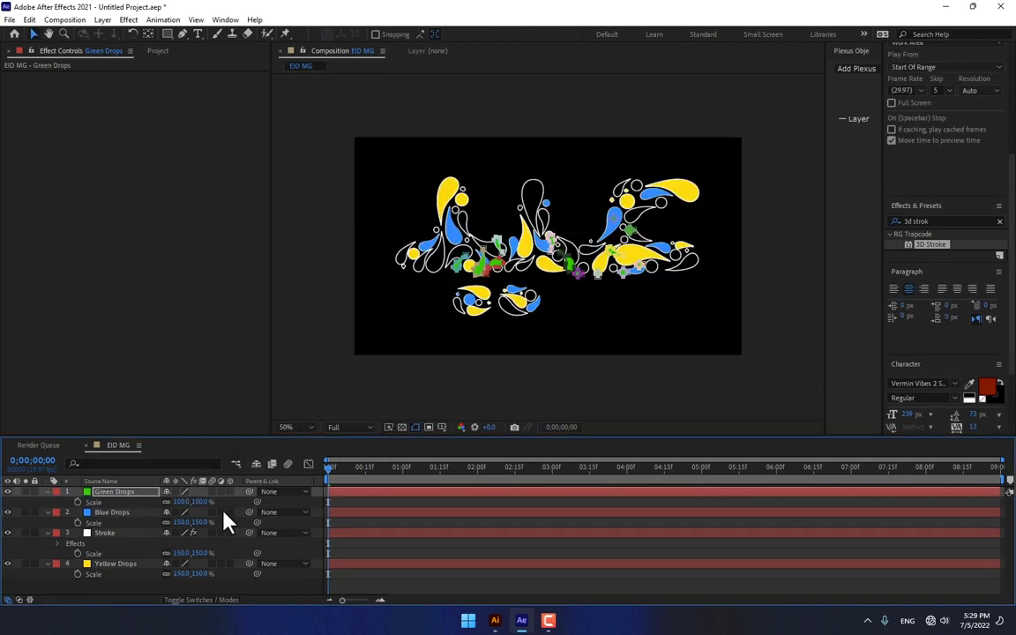
- Paste the copied green shapes as masks onto the Green Drops solid and set its scale to 150%
click(200, 501)
text(150)
key(Return)
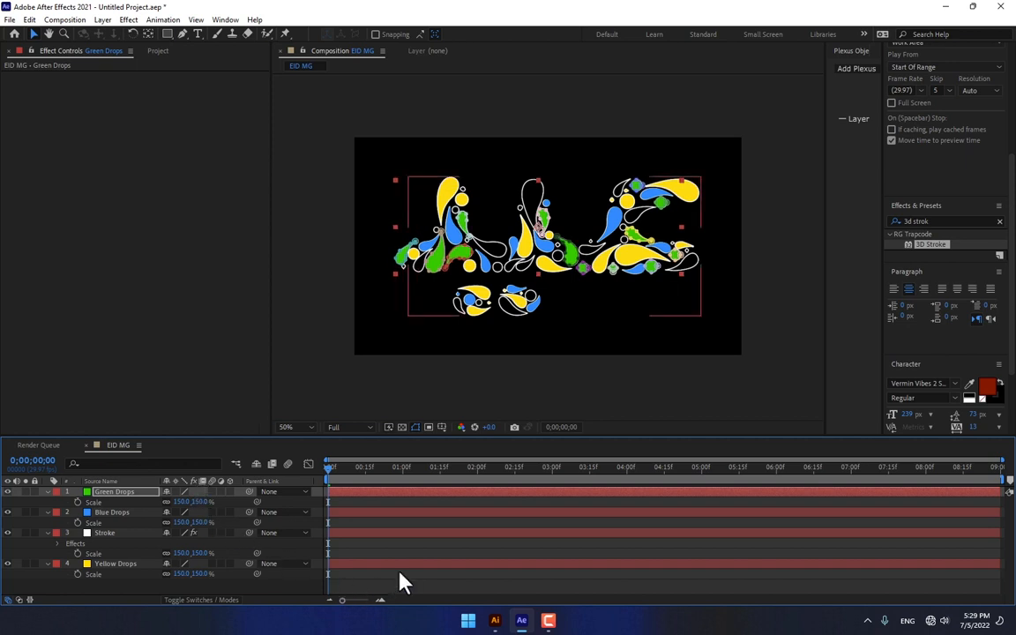
click(432, 580)
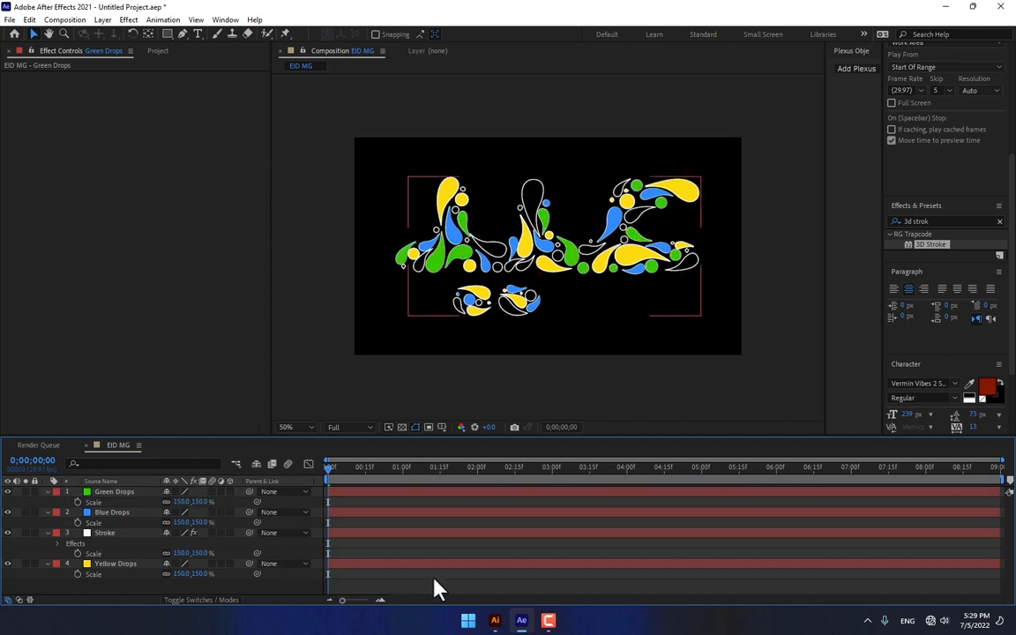
- Select all the magenta shapes in Illustrator with the Magic Wand for copying, and return to After Effects
click(495, 620)
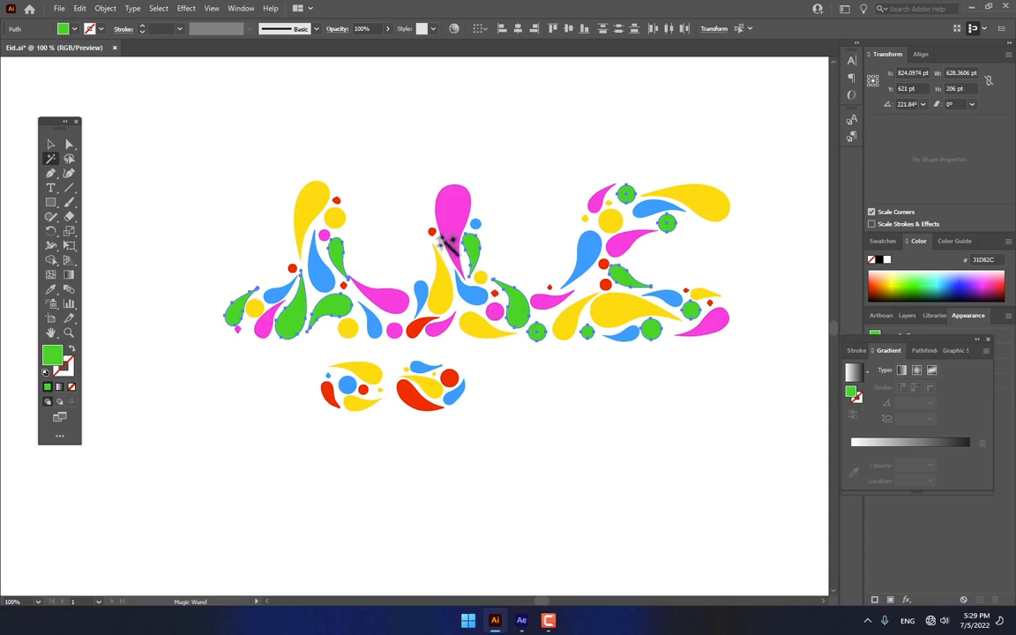
click(456, 210)
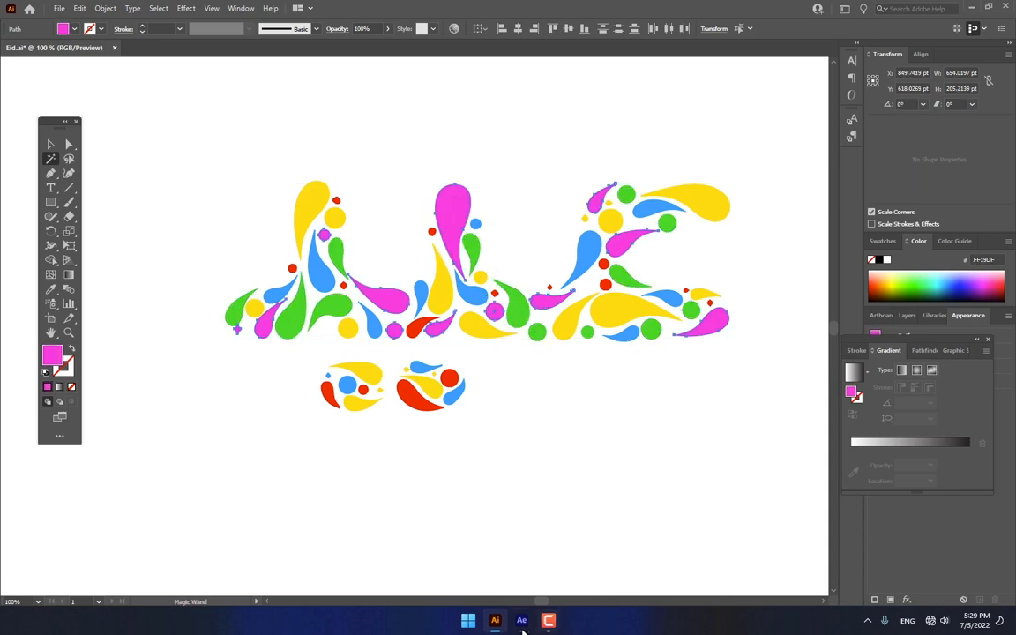
click(521, 620)
click(201, 497)
- Create a 1280 x 720 solid named Rose Drops with the magenta colour FF1CF7
key(ctrl+y)
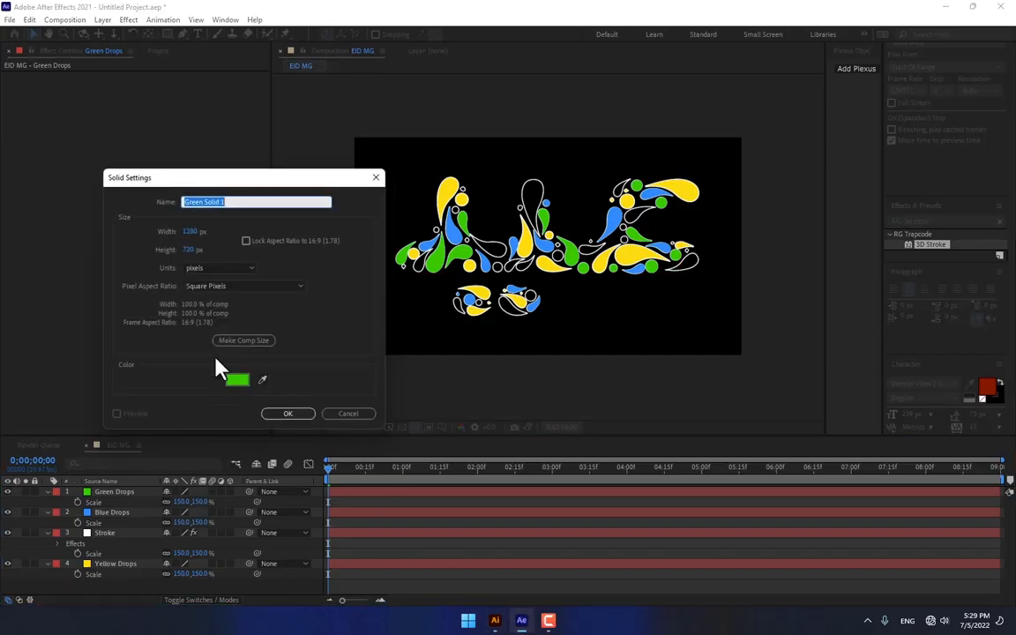
text(Rose Drops)
click(288, 412)
click(238, 382)
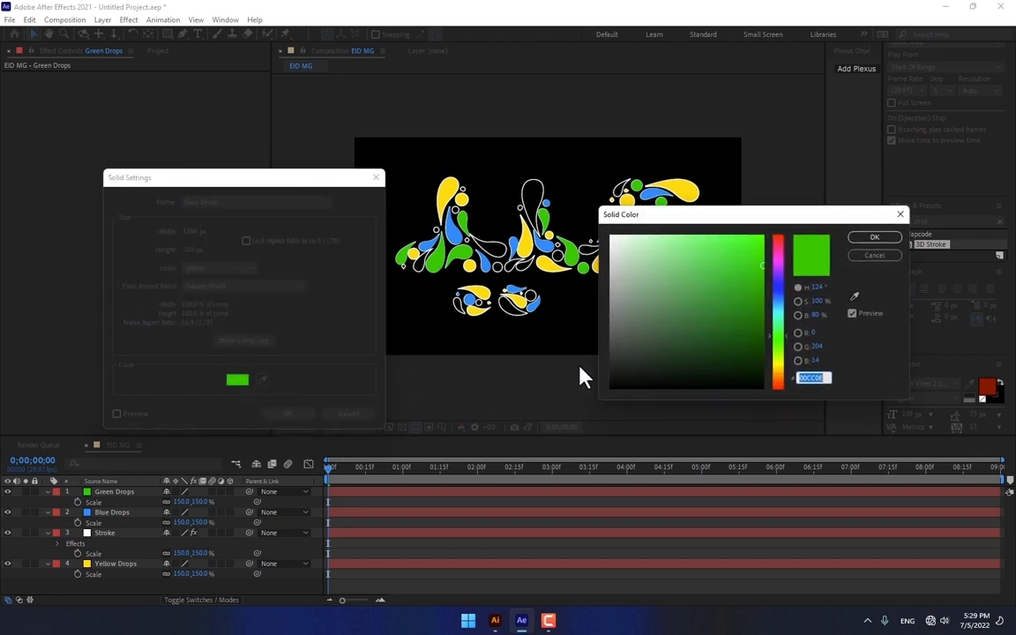
click(778, 266)
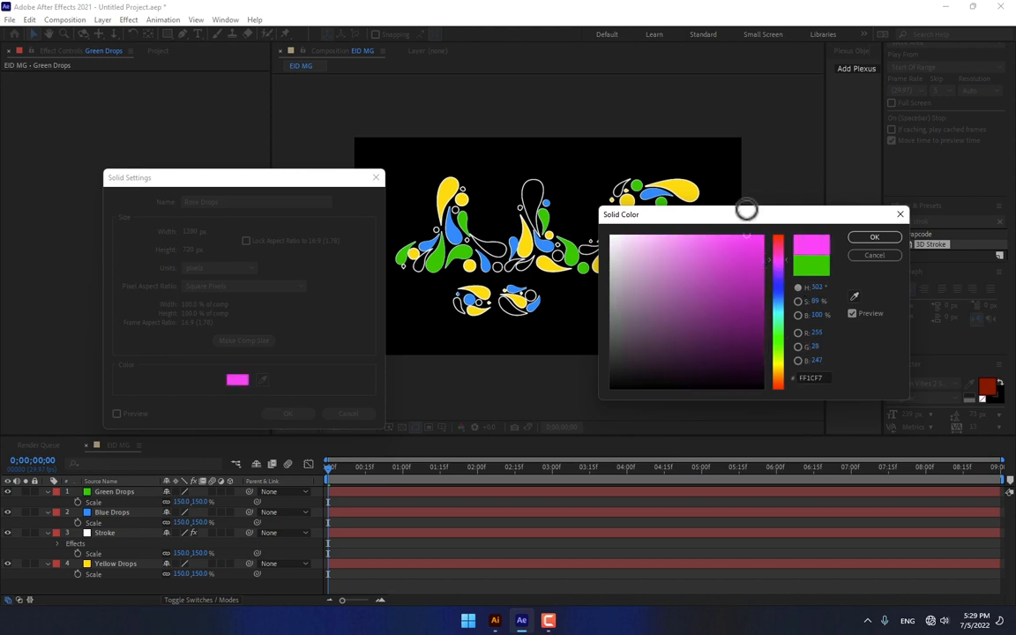
click(874, 237)
click(309, 414)
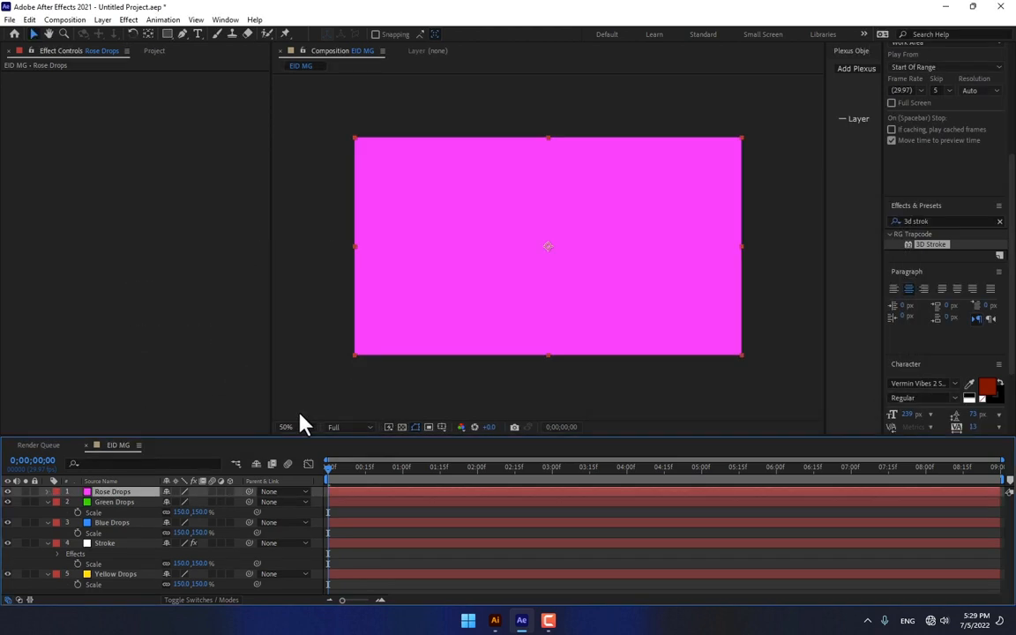
- Paste the copied magenta shapes as masks onto the Rose Drops solid and set its scale to 150%
key(s)
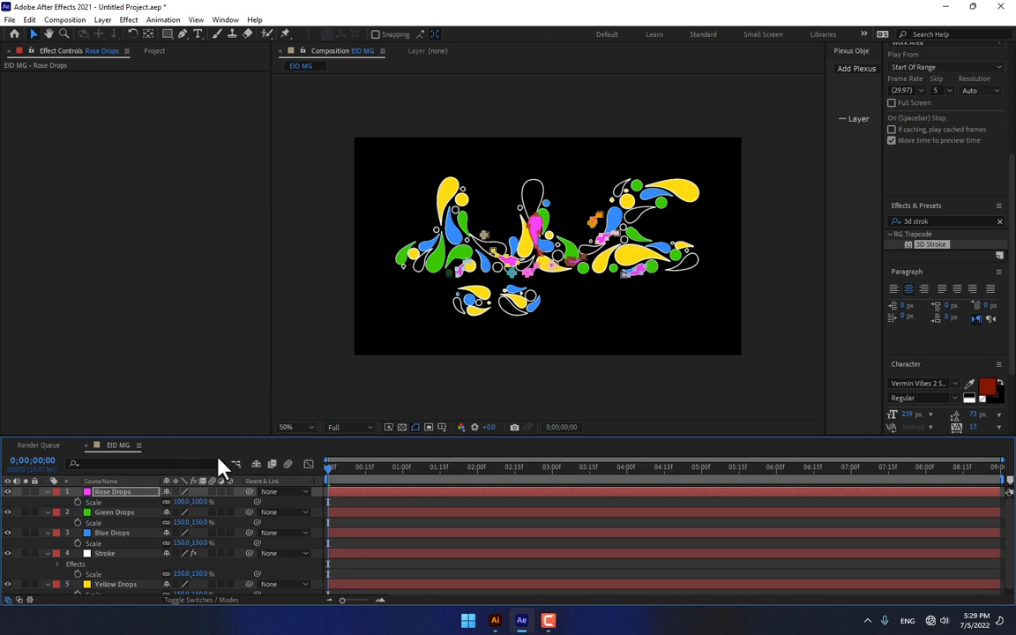
click(202, 501)
text(150)
key(Return)
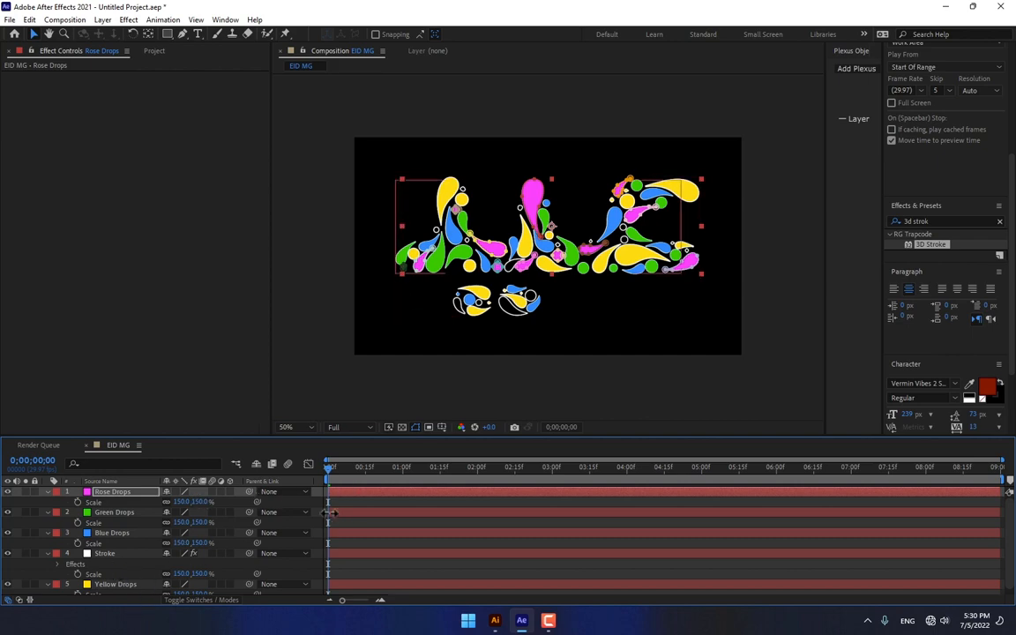
- Select all the red shapes in Illustrator with the Magic Wand for copying, and return to After Effects
click(495, 621)
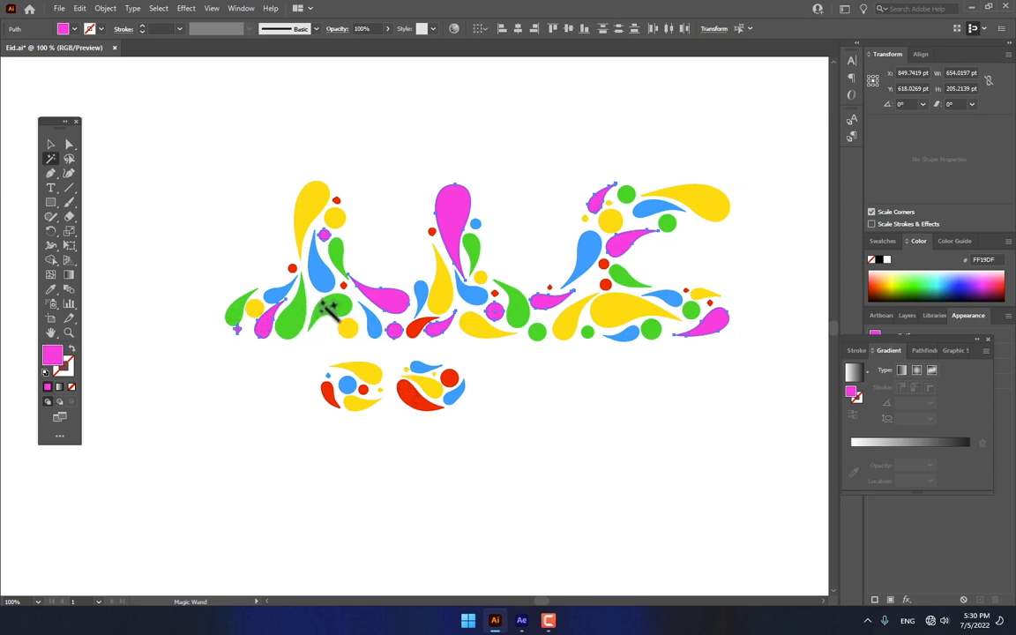
click(450, 379)
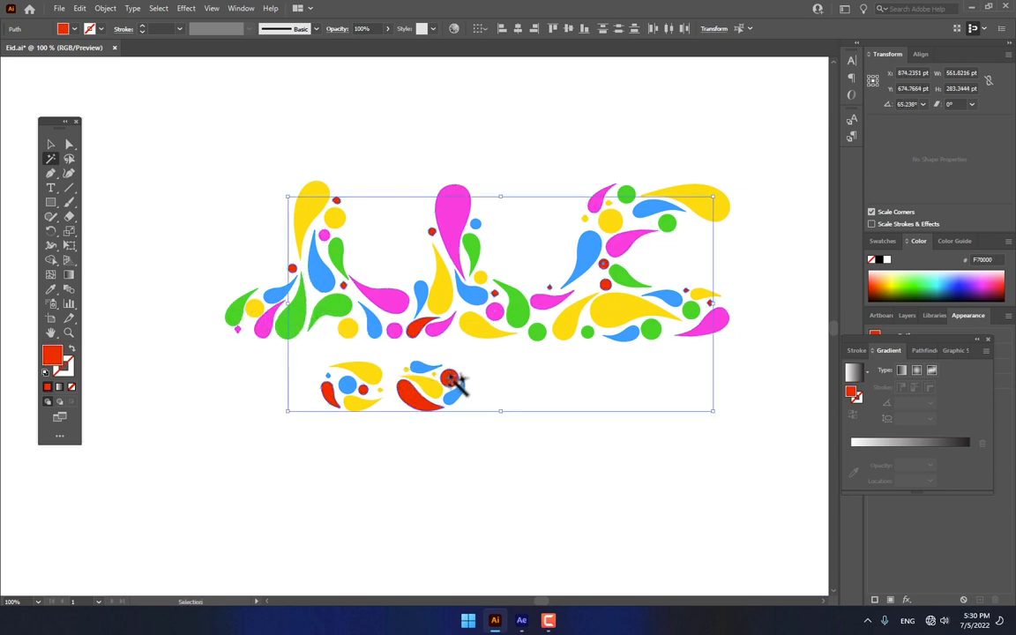
click(522, 621)
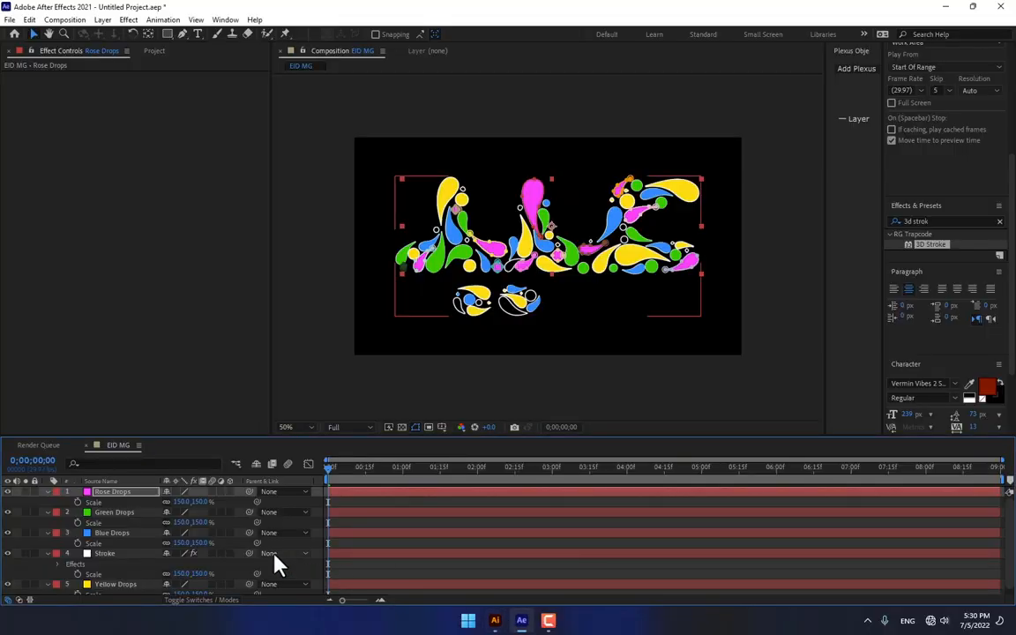
- Create a 1280 x 720 solid named Red Drops with the colour FF3A3A
key(ctrl+y)
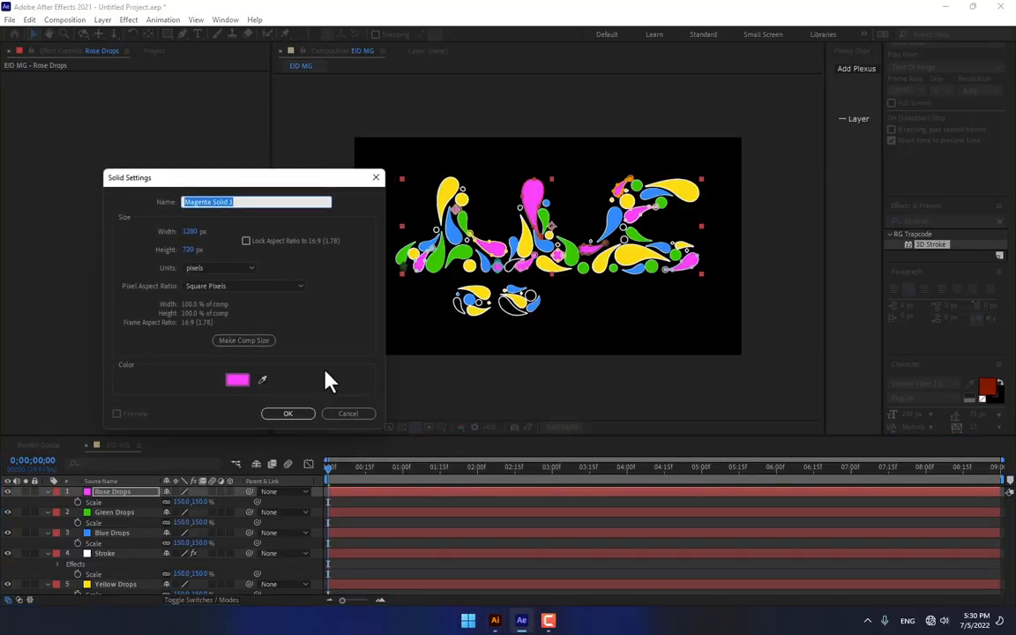
text(Red Drops)
click(240, 380)
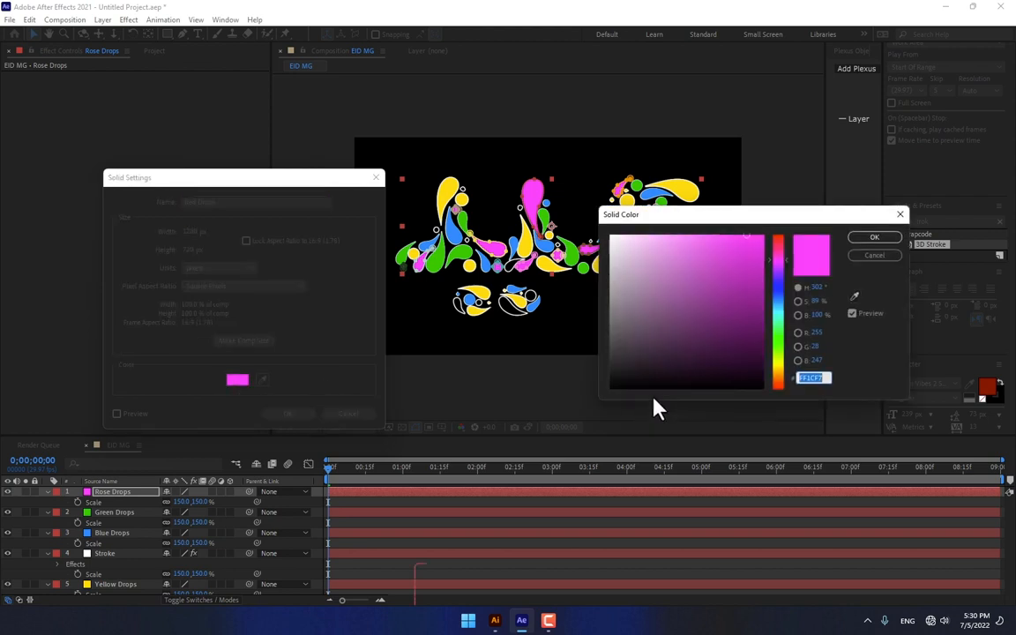
text(FF3A3A)
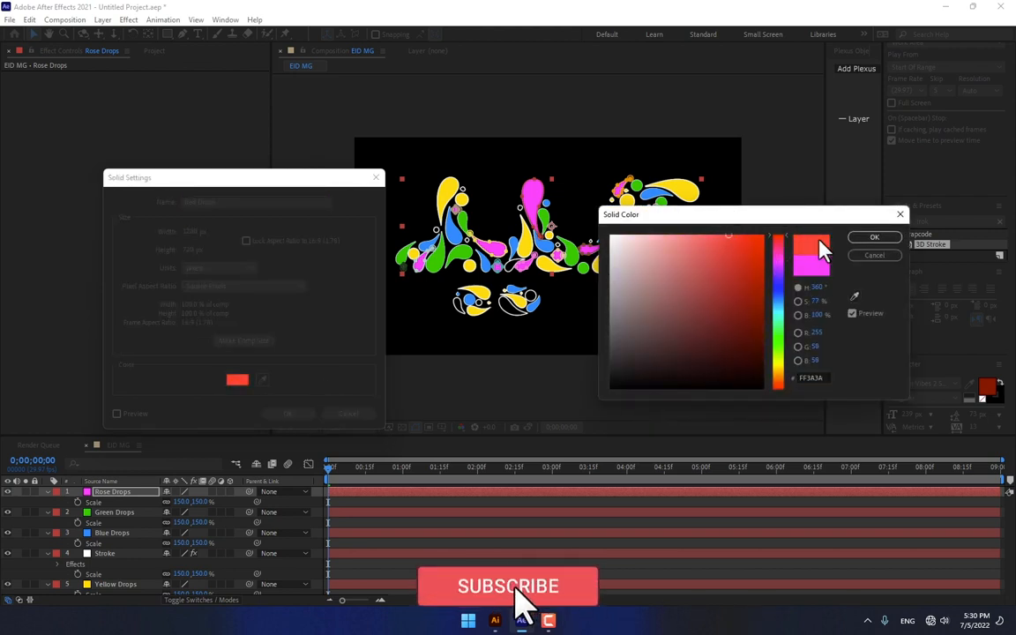
key(Return)
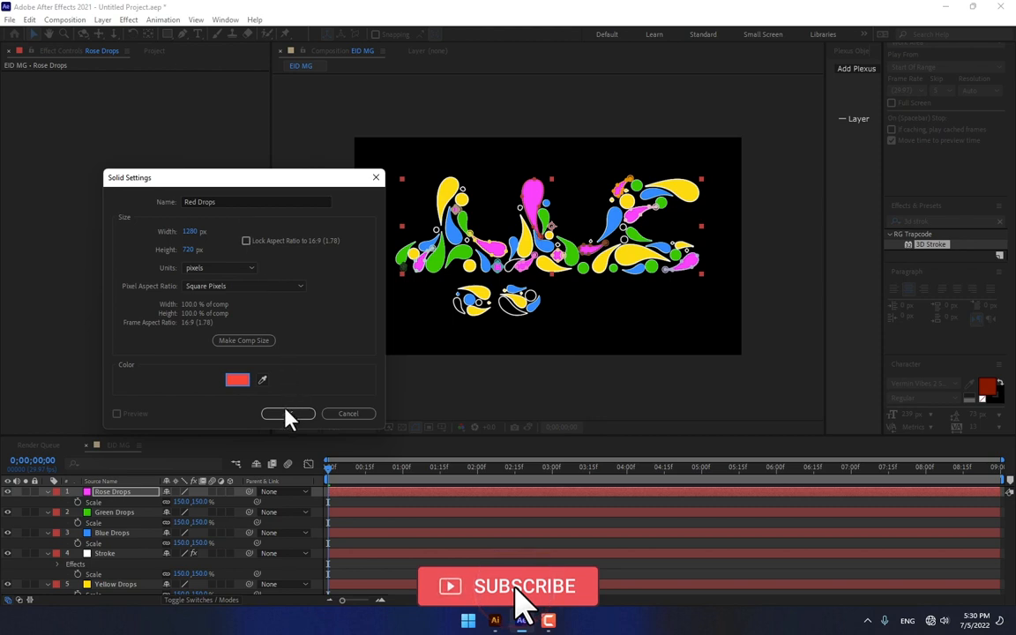
click(288, 412)
- Paste the copied red shapes as masks onto the Red Drops solid and set its scale to 150%
key(ctrl+v)
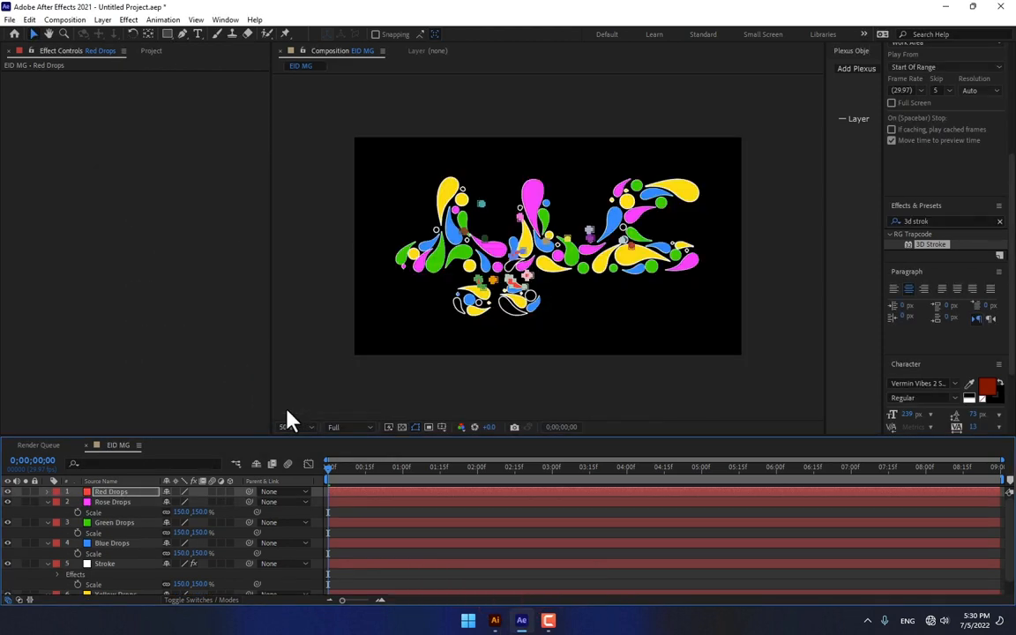
text(s)
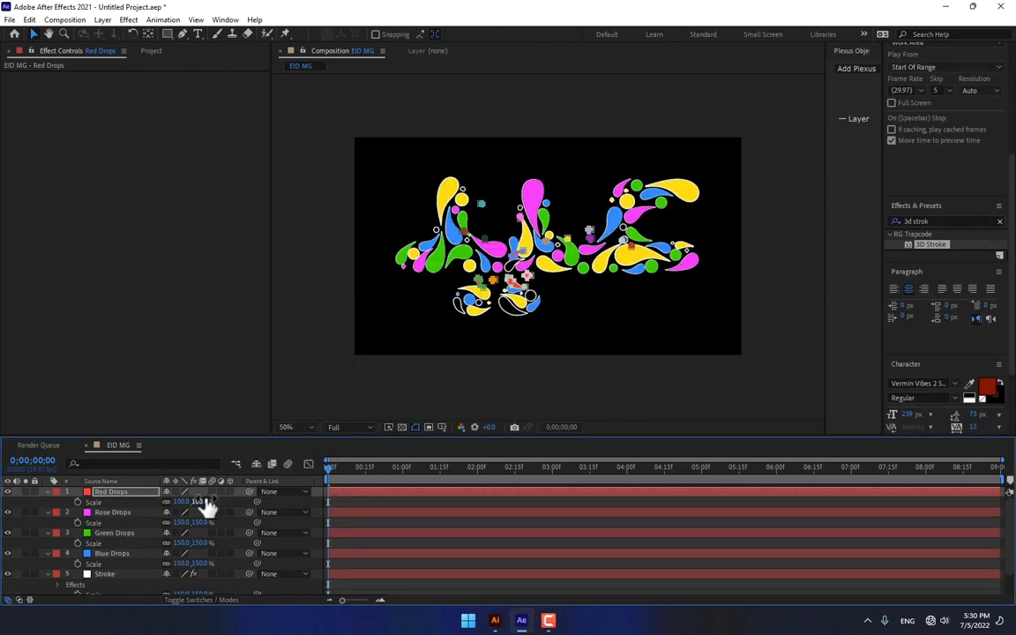
text(150)
key(Return)
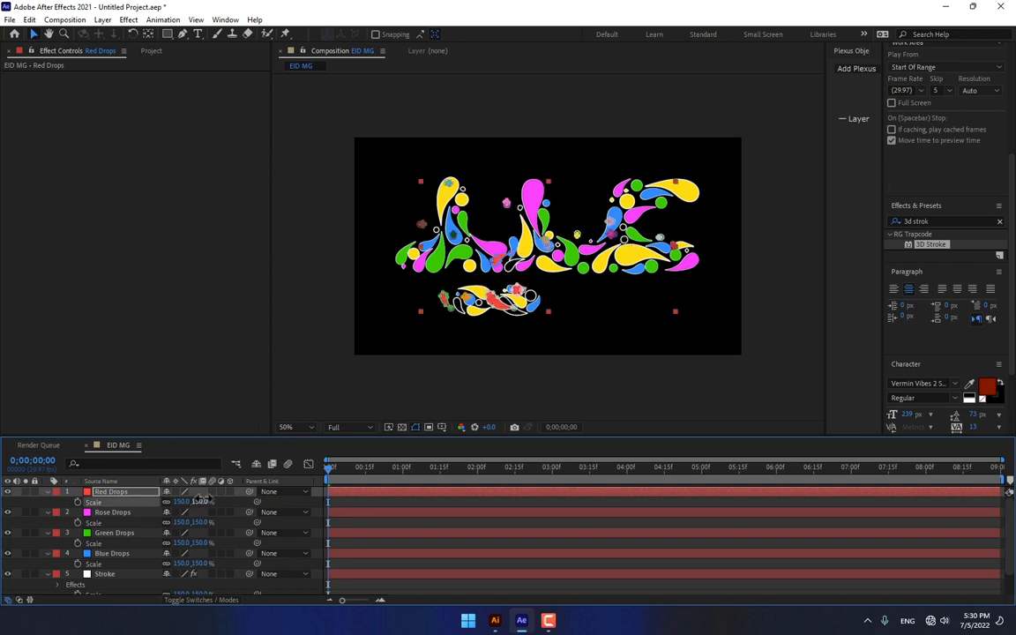
- Nudge the Red Drops layer right and down so its shapes fit the white outlines, and check the alignment up close
key(shift+Up)
key(shift+Right)
key(shift+Right)
key(shift+Right)
key(shift+Down)
key(shift+Down)
key(shift+Down)
key(shift+Down)
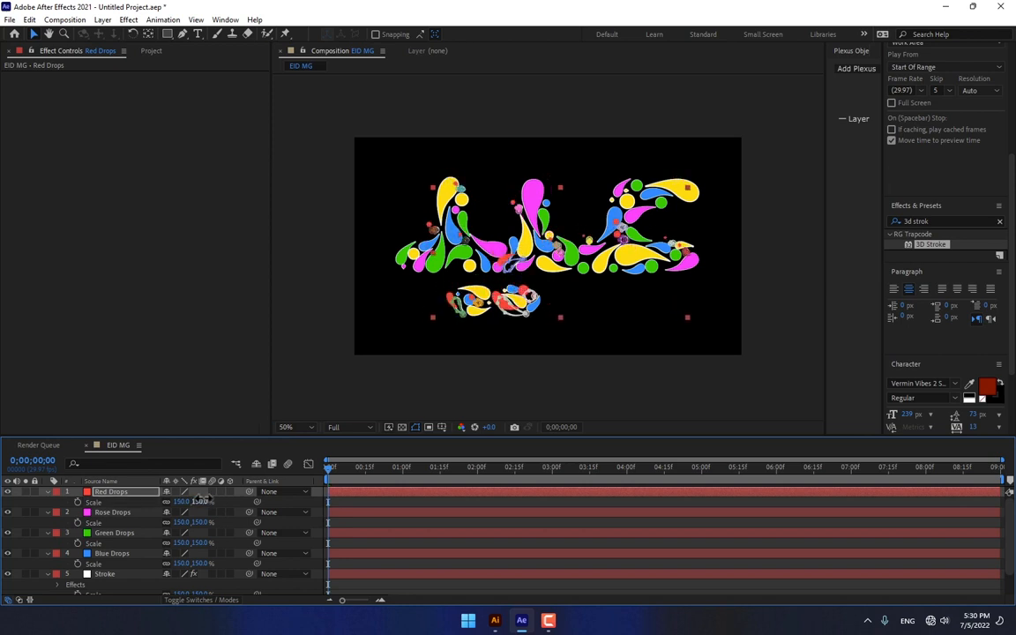
key(shift+Up)
key(shift+Up)
key(Down)
key(Down)
key(Down)
key(Down)
key(Right)
key(Right)
key(Right)
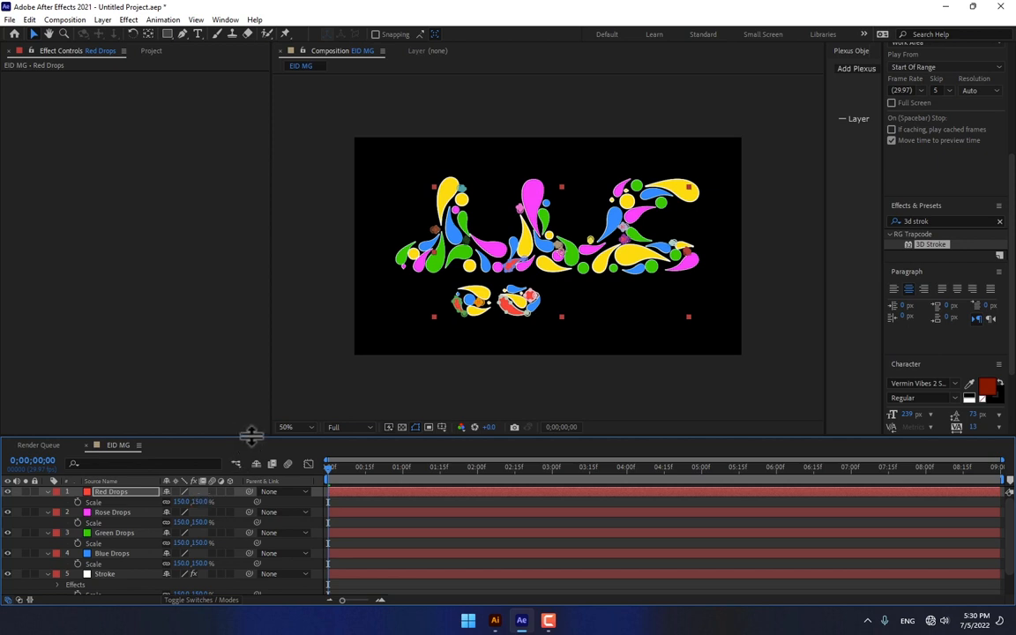
key(period)
key(period)
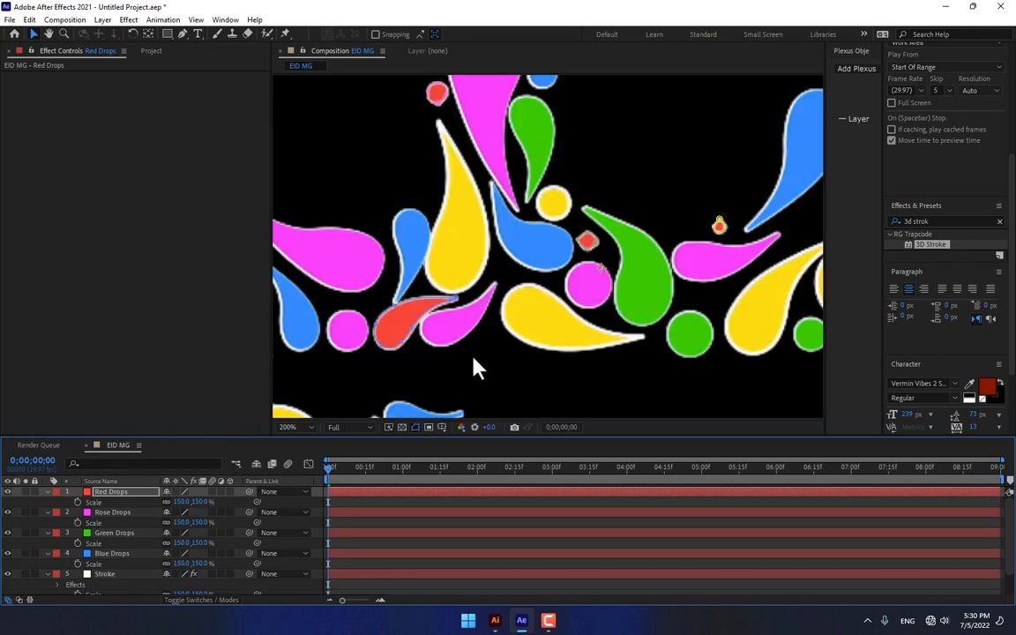
drag(474, 368, 595, 200)
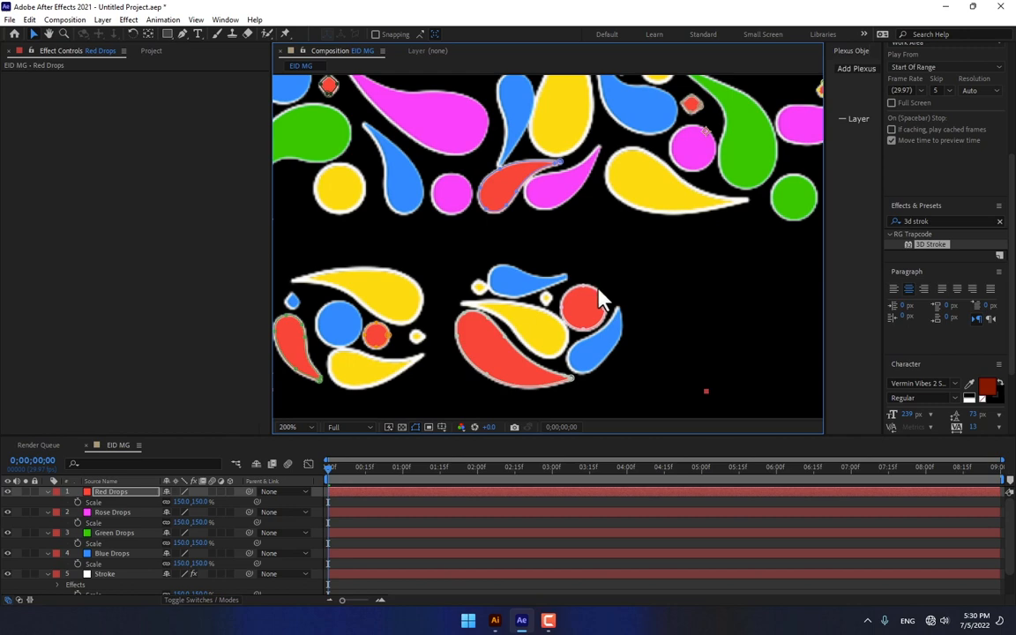
key(comma)
key(comma)
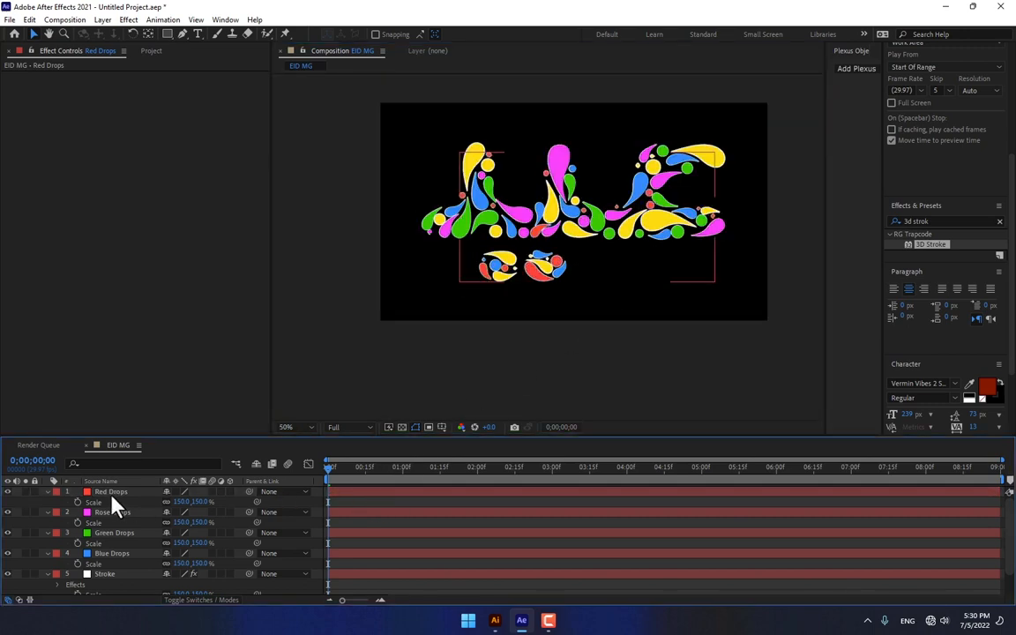
- Move the Stroke layer above all the drop layers and collapse the properties of every layer
click(104, 574)
drag(104, 576, 121, 498)
key(ctrl+a)
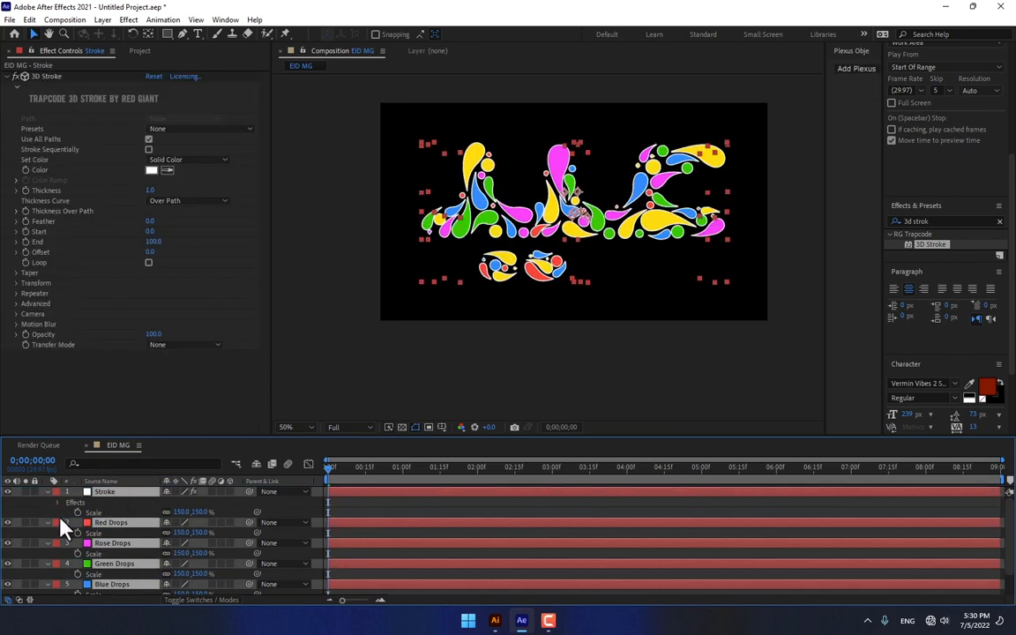
click(48, 492)
click(172, 556)
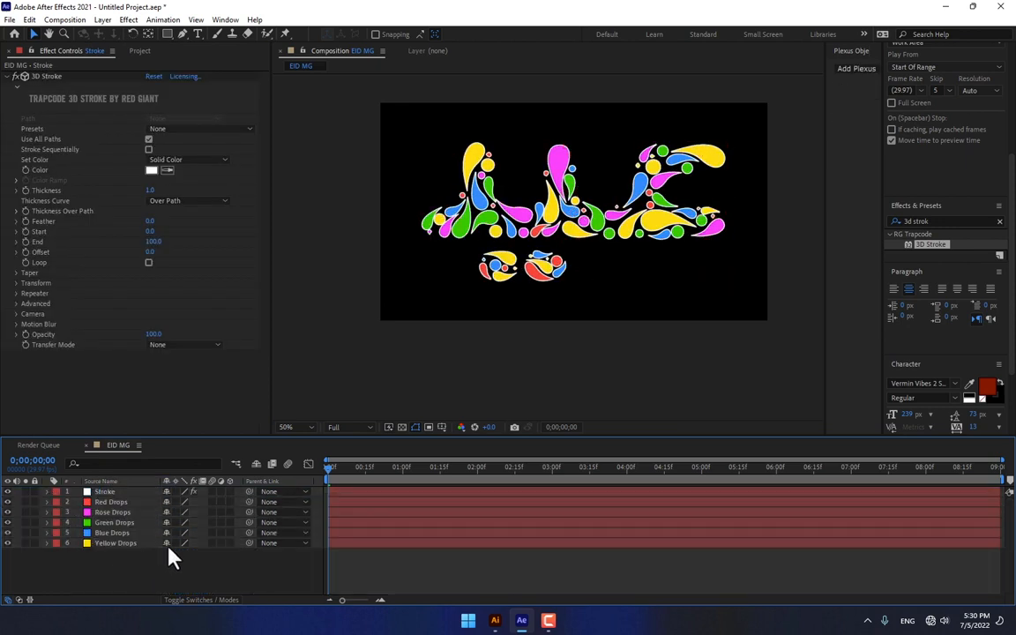
click(273, 502)
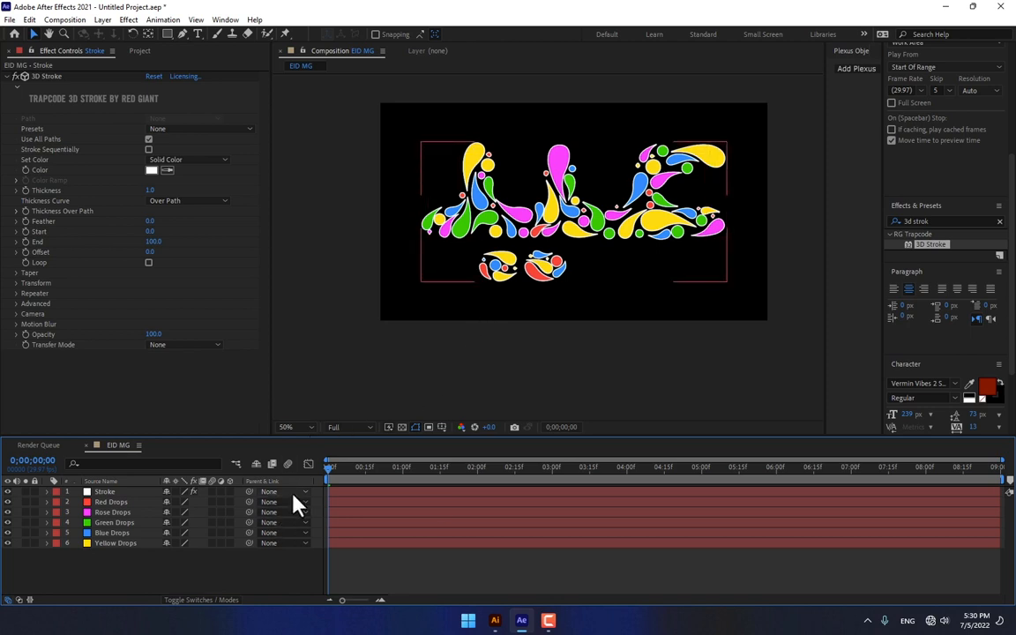
click(106, 492)
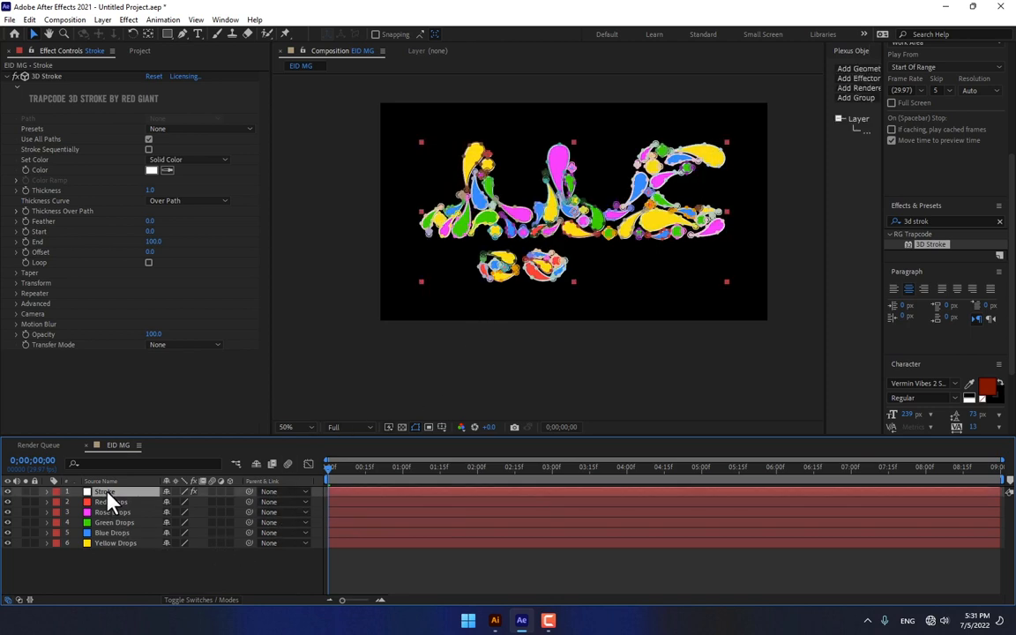
right_click(108, 496)
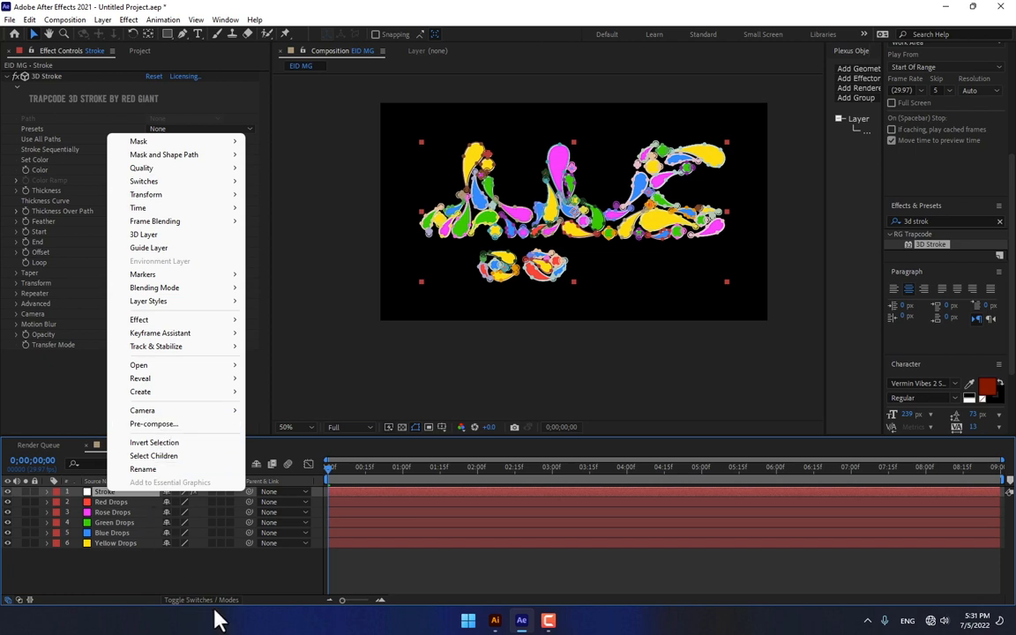
click(257, 594)
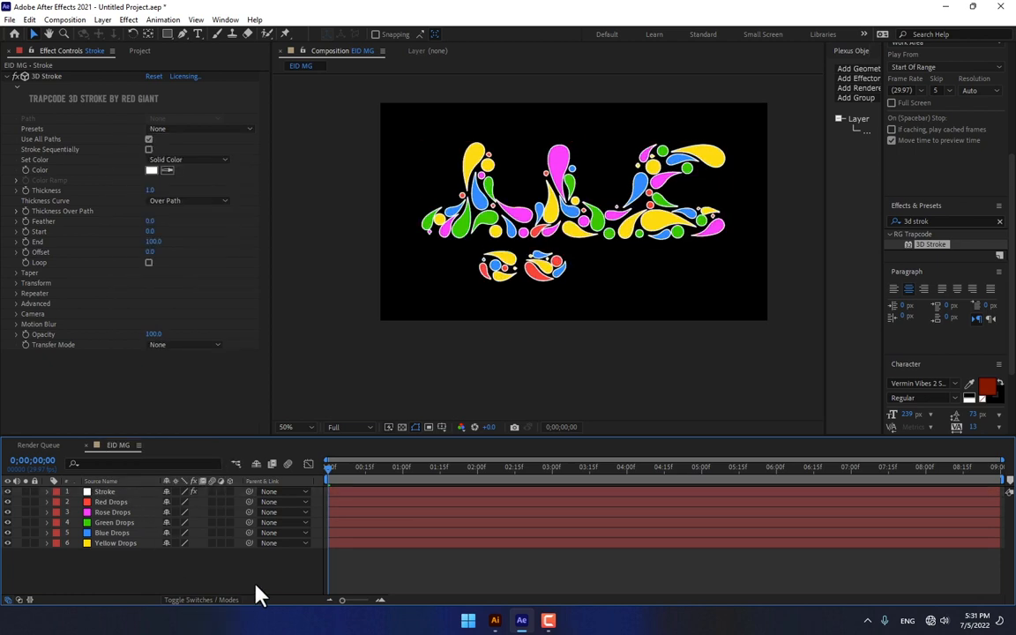
click(231, 491)
click(601, 360)
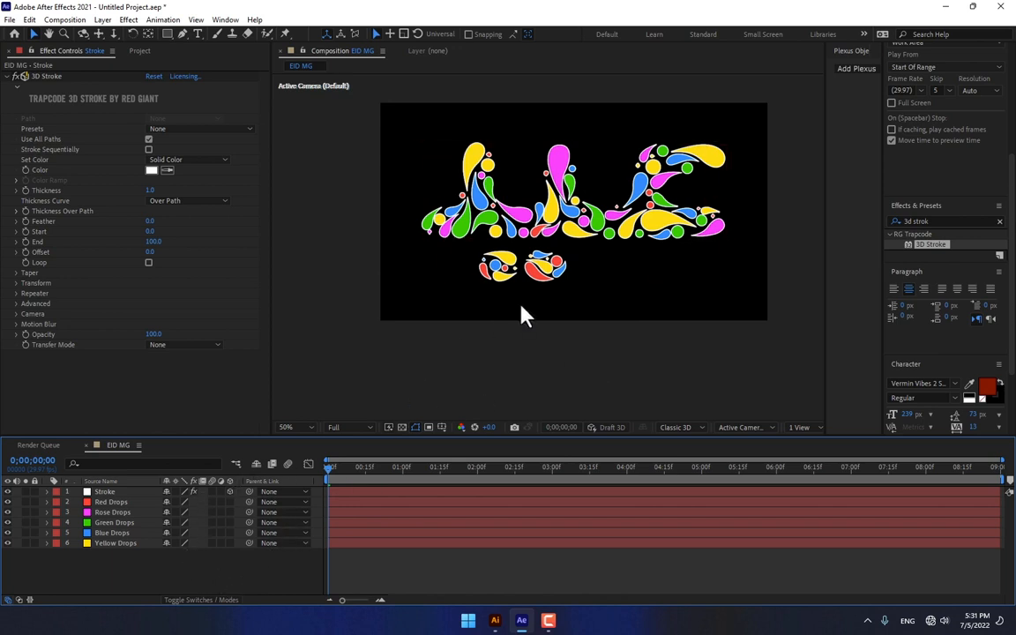
click(232, 495)
- Pre-compose the Stroke layer under the name Stroke, moving all attributes into the new composition
right_click(116, 491)
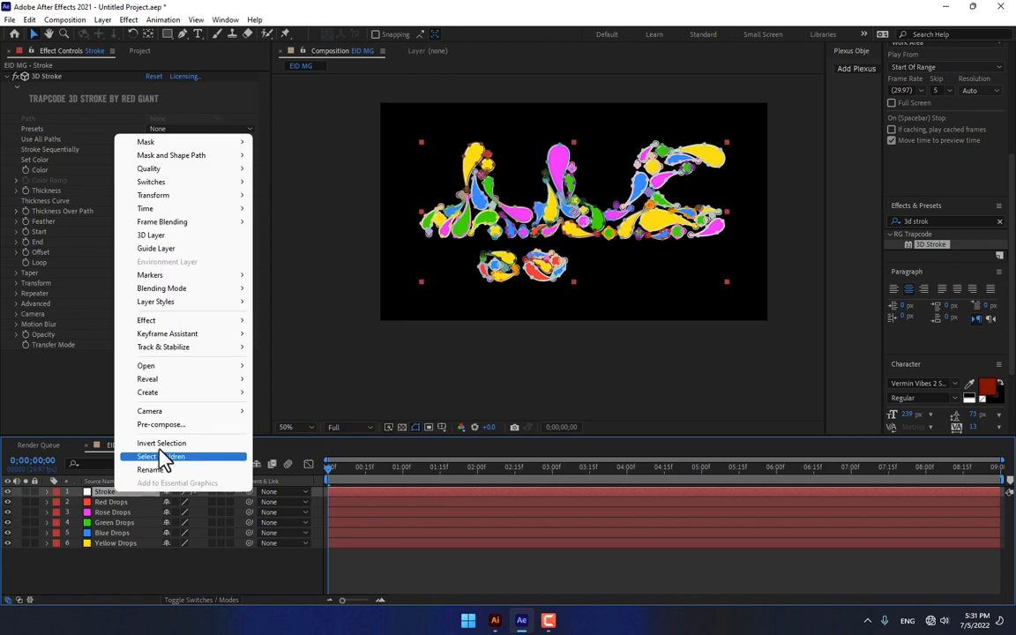
click(167, 424)
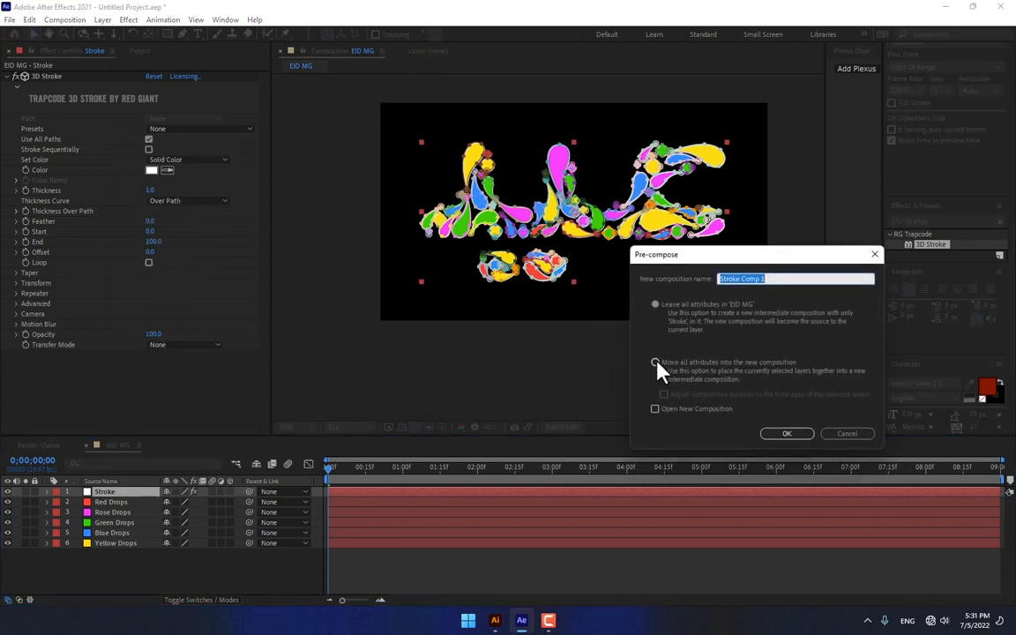
click(656, 362)
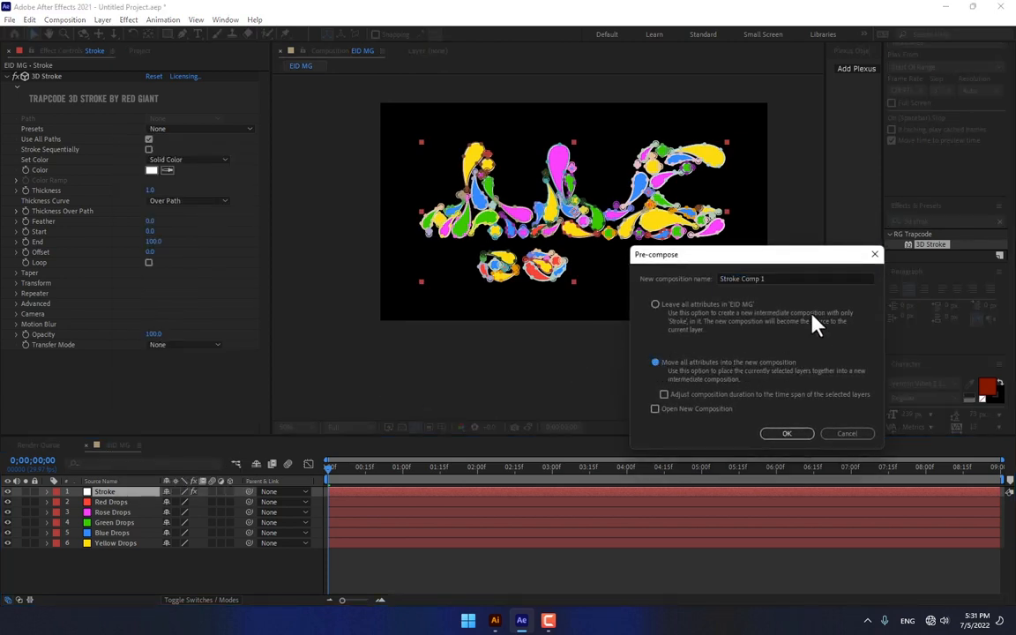
drag(792, 277, 743, 278)
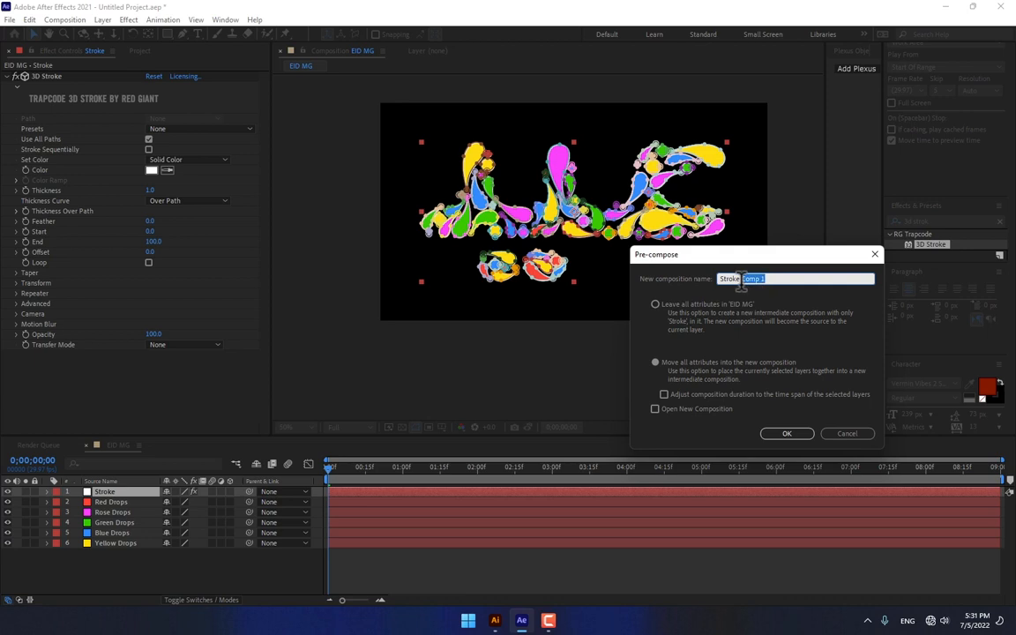
key(BackSpace)
key(Return)
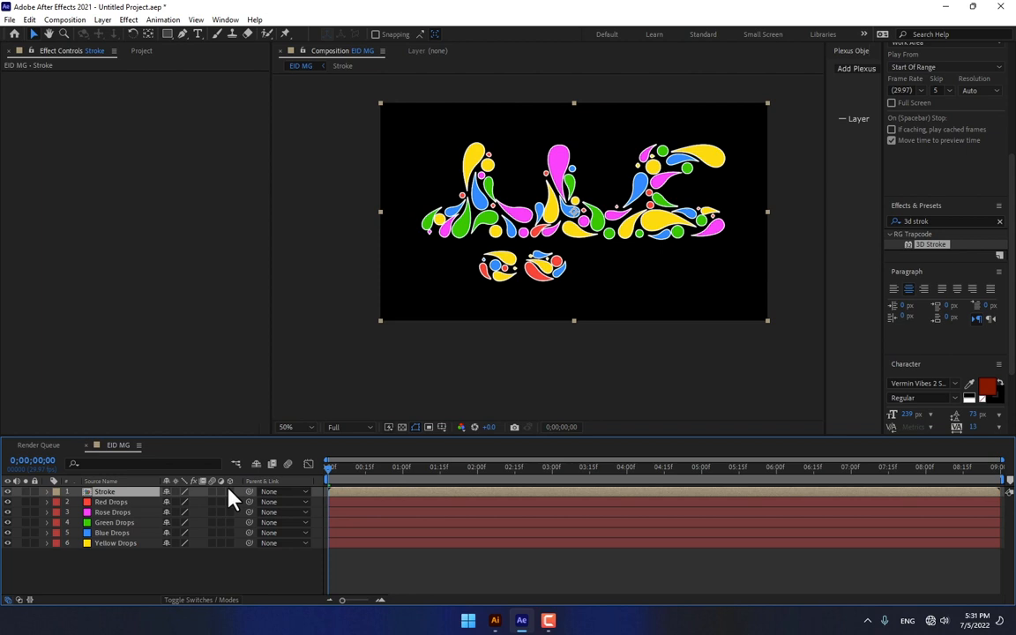
- Pre-compose the Red Drops layer with all its attributes, naming the new composition Red Drops
right_click(118, 502)
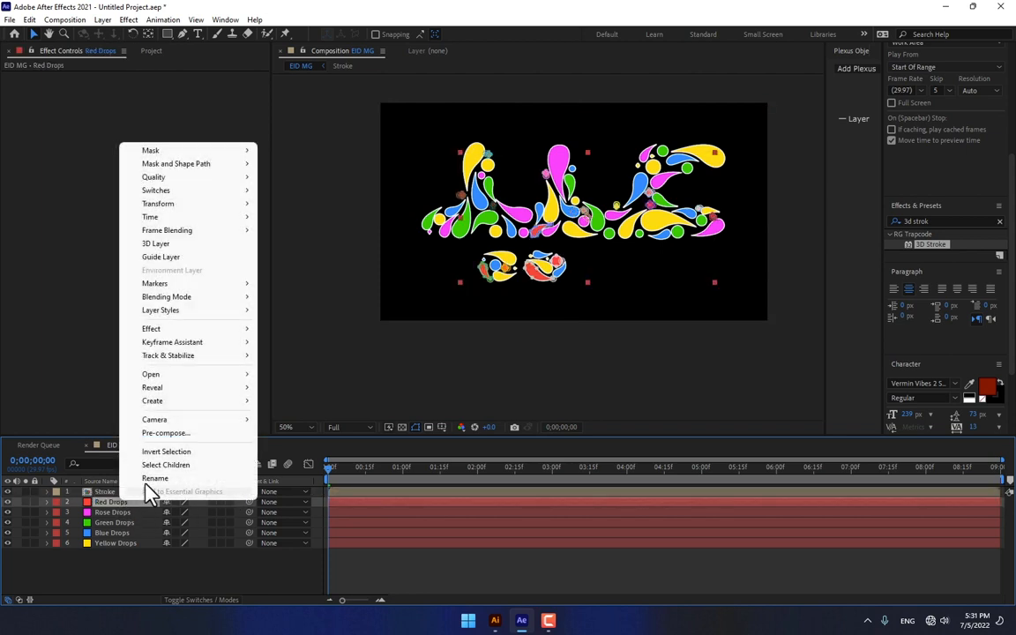
click(181, 433)
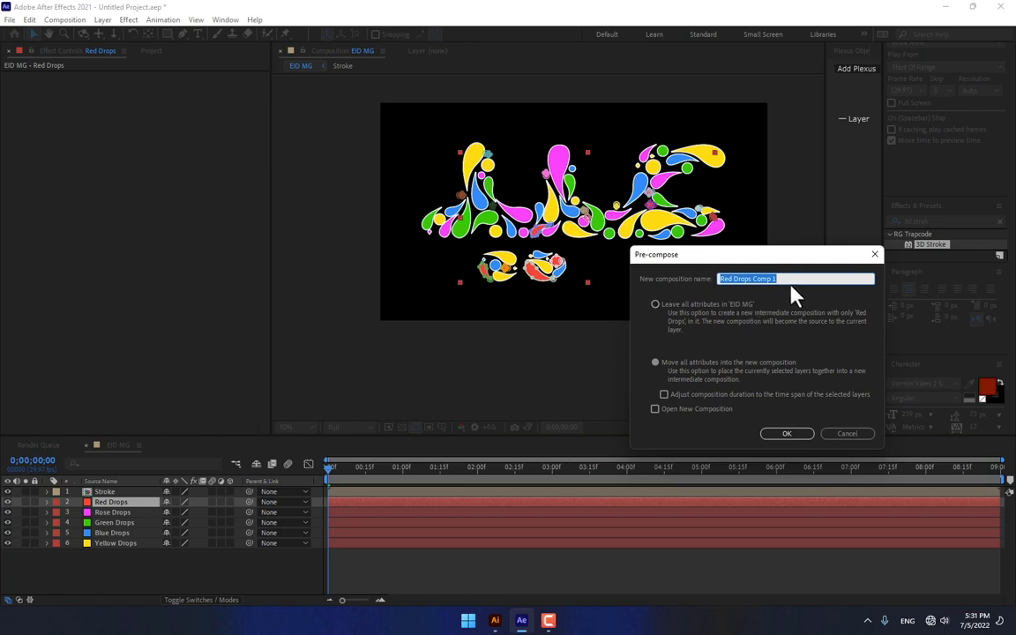
drag(778, 280, 752, 280)
click(781, 436)
- Pre-compose the Rose Drops layer with all its attributes, naming the new composition Rose Drops
right_click(102, 514)
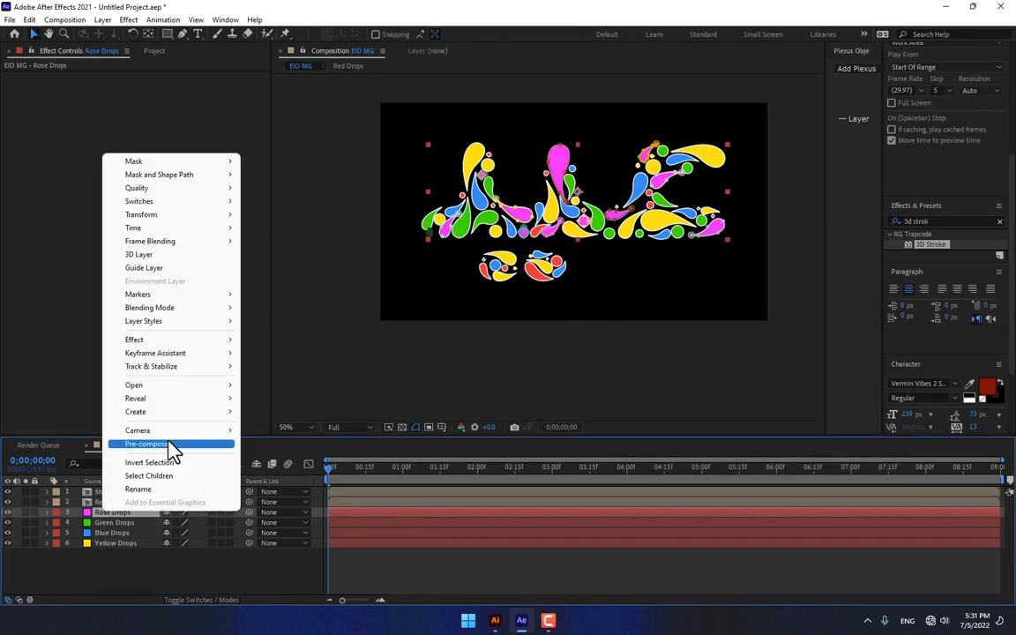
click(145, 444)
drag(780, 279, 757, 281)
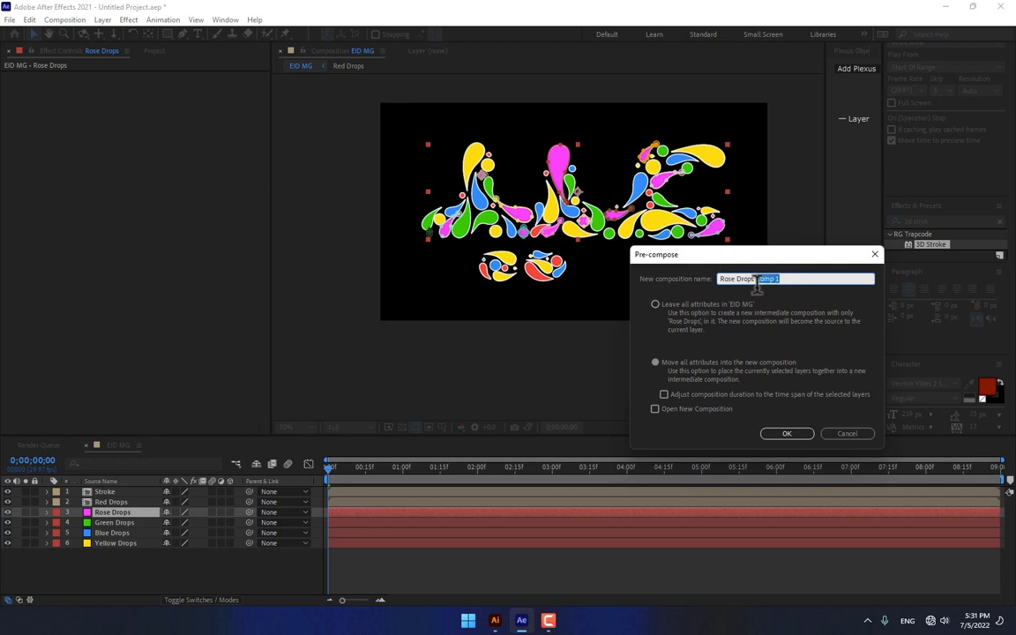
key(BackSpace)
click(778, 435)
- Pre-compose the Green Drops layer with all its attributes, naming the new composition Green Drops
right_click(119, 523)
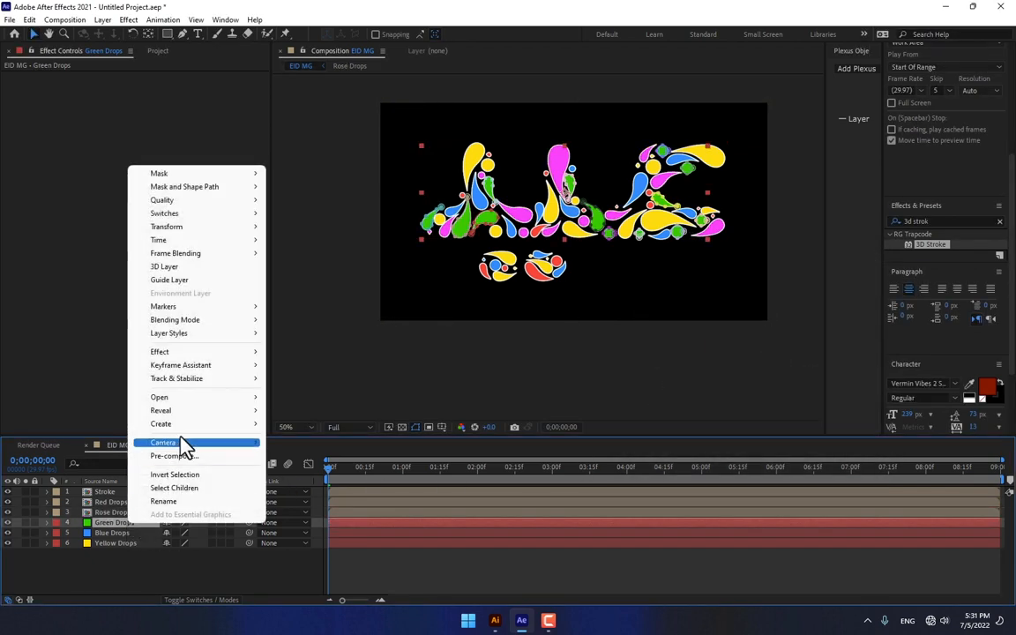
click(187, 457)
drag(783, 279, 758, 280)
key(BackSpace)
click(780, 435)
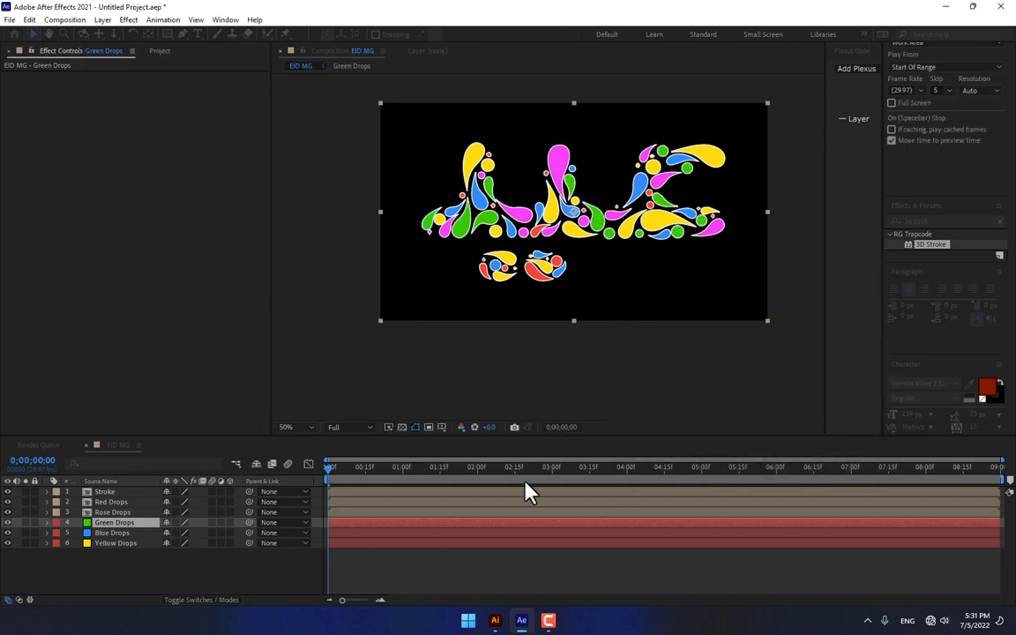
- Pre-compose the Blue Drops layer with all its attributes, naming the new composition Blue Drops
right_click(116, 533)
click(170, 466)
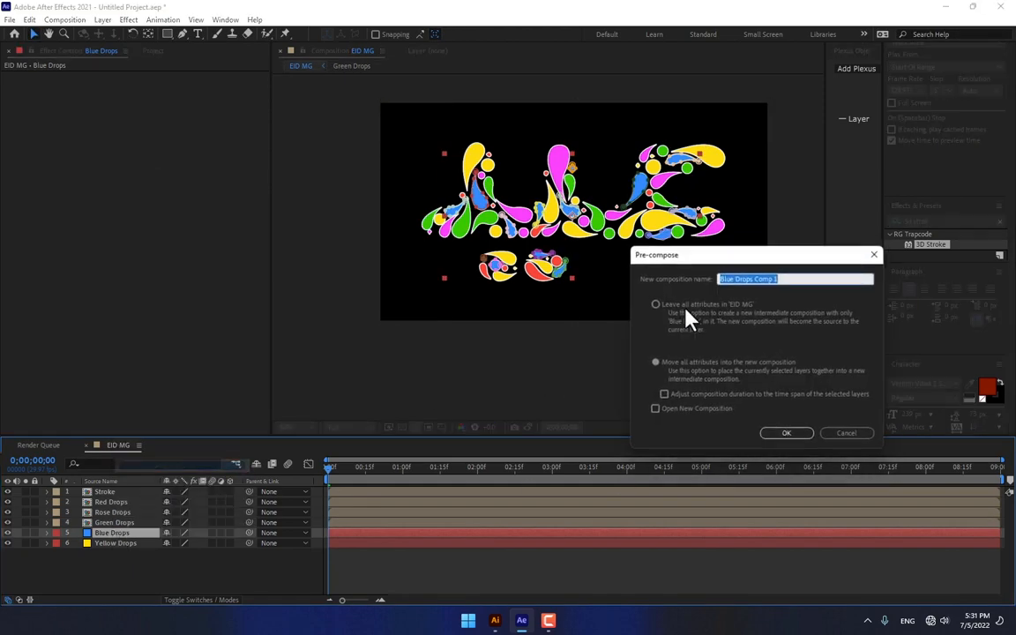
drag(780, 280, 758, 280)
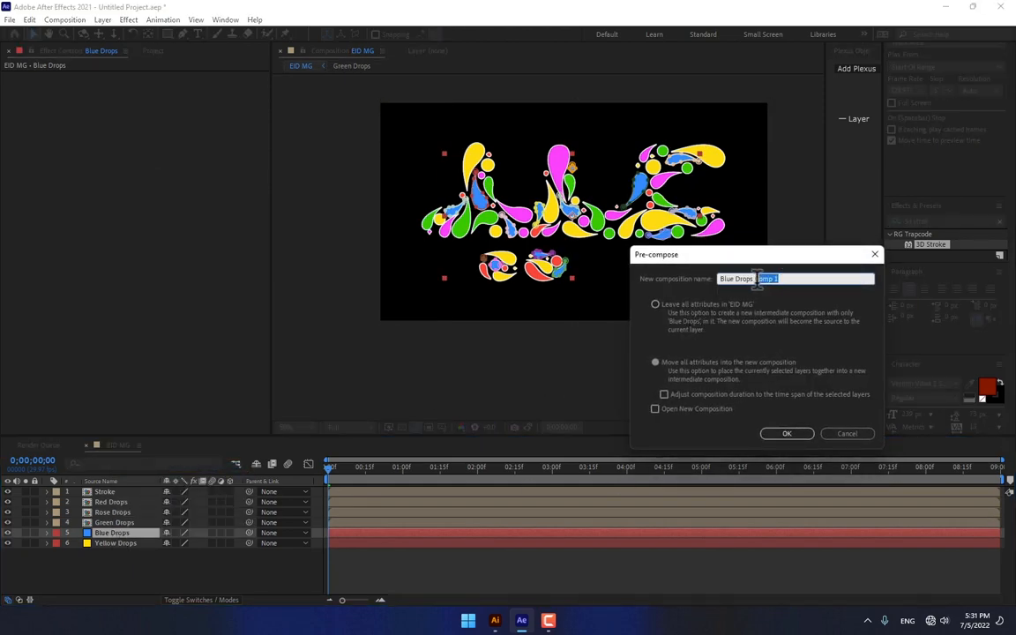
click(780, 435)
- Pre-compose the Yellow Drops layer with all its attributes, naming the new composition Yellow Drops
right_click(115, 543)
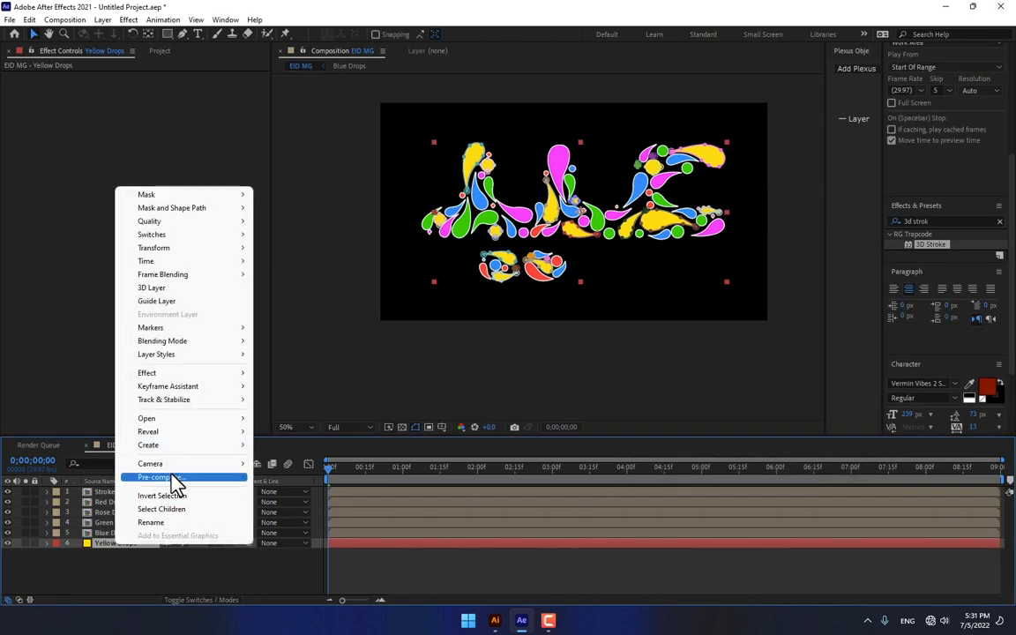
click(160, 477)
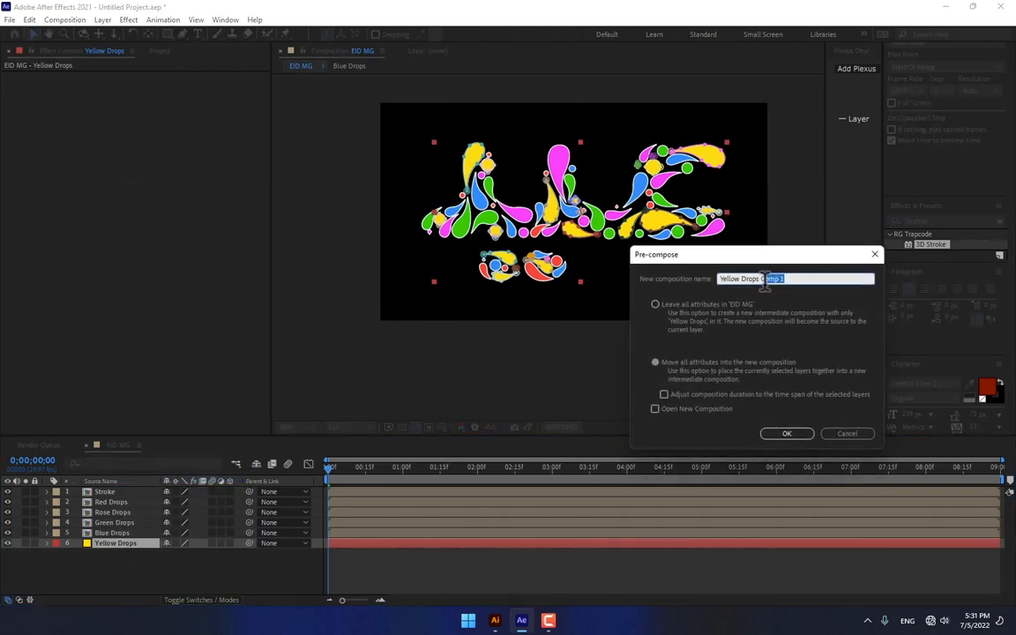
click(786, 435)
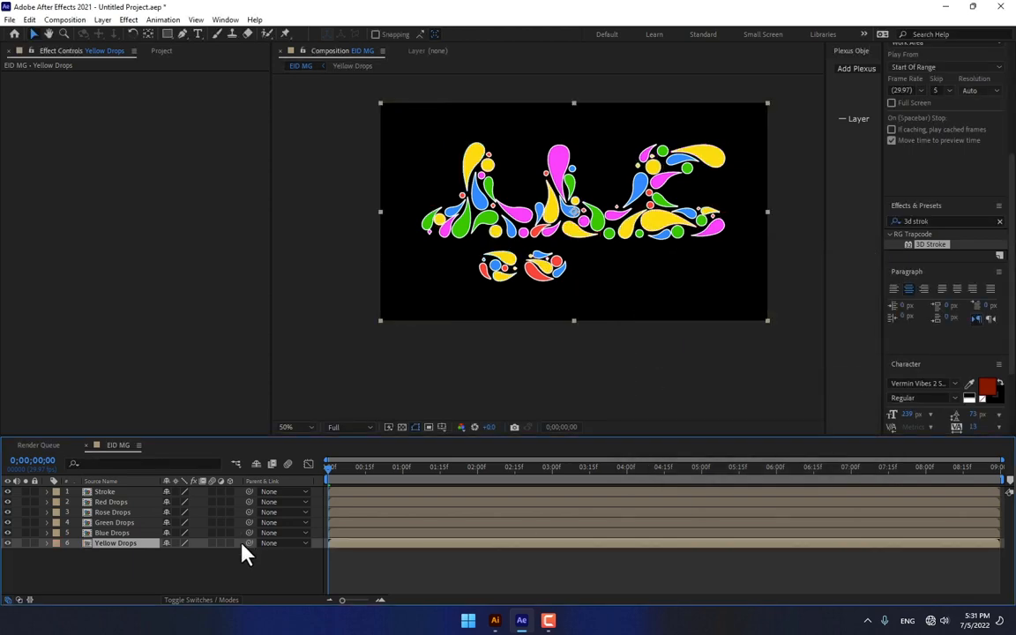
- Add a two-node camera with the 24mm preset to the EID MG composition
right_click(205, 580)
mouse_move(265, 417)
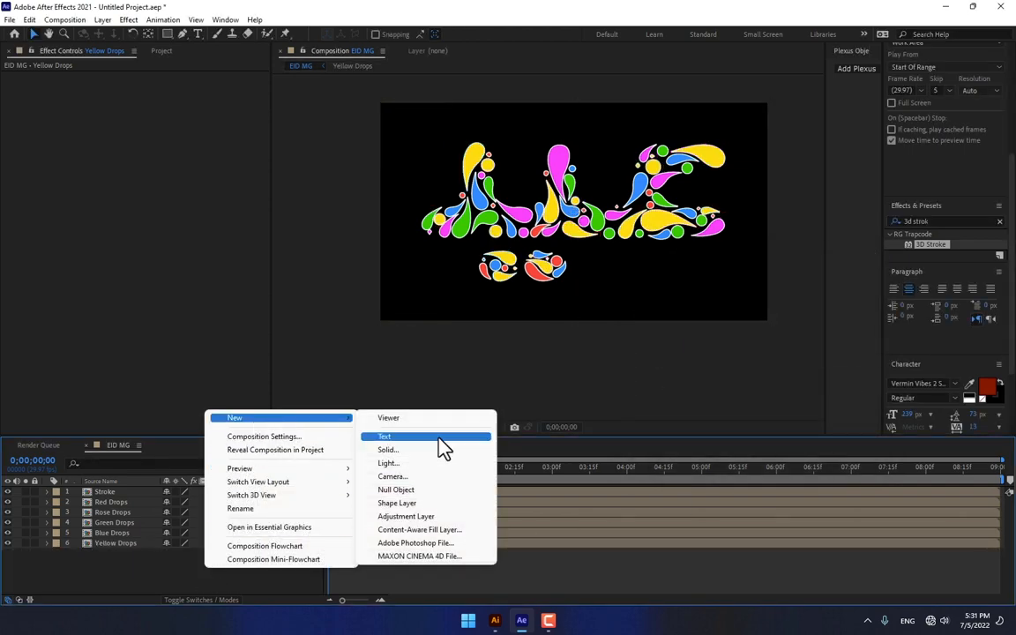
click(423, 473)
click(863, 333)
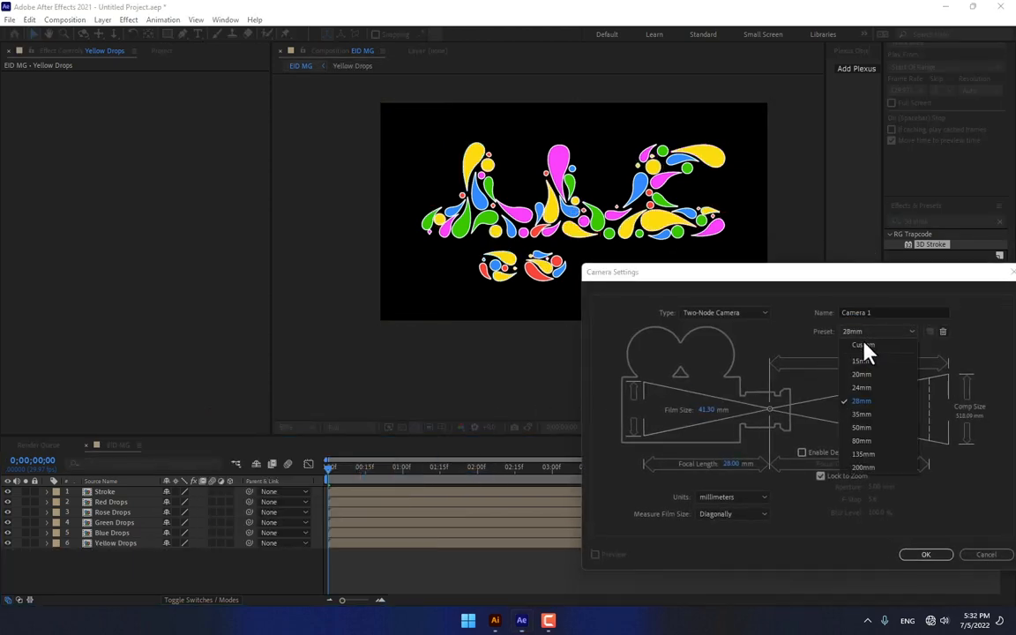
click(869, 398)
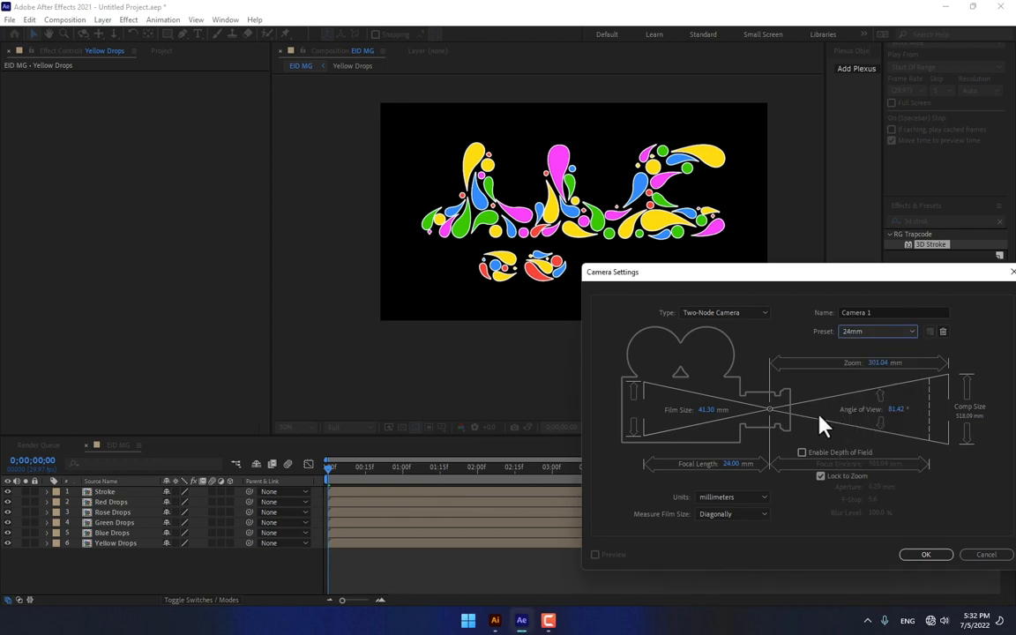
click(926, 555)
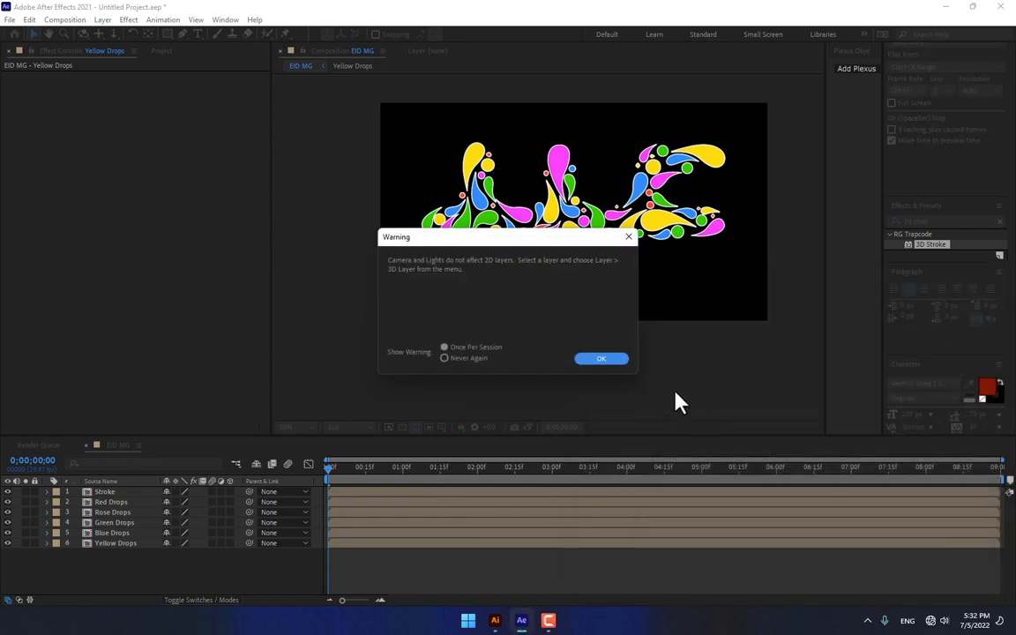
click(617, 364)
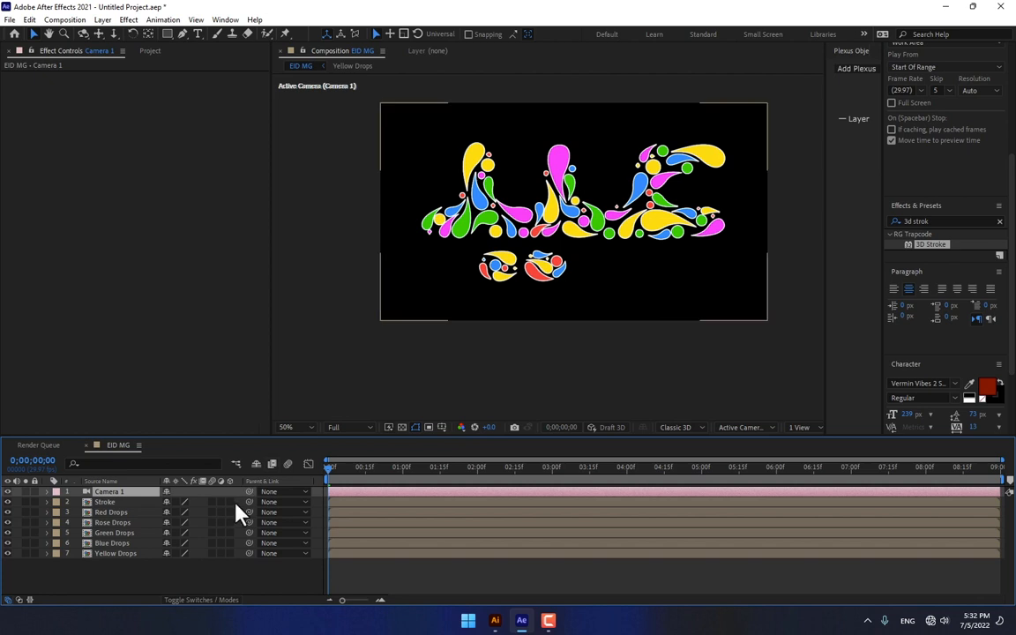
- Make the Stroke and all drop layers 3D, and set the Stroke layer's Z position to -10
right_click(121, 357)
click(104, 503)
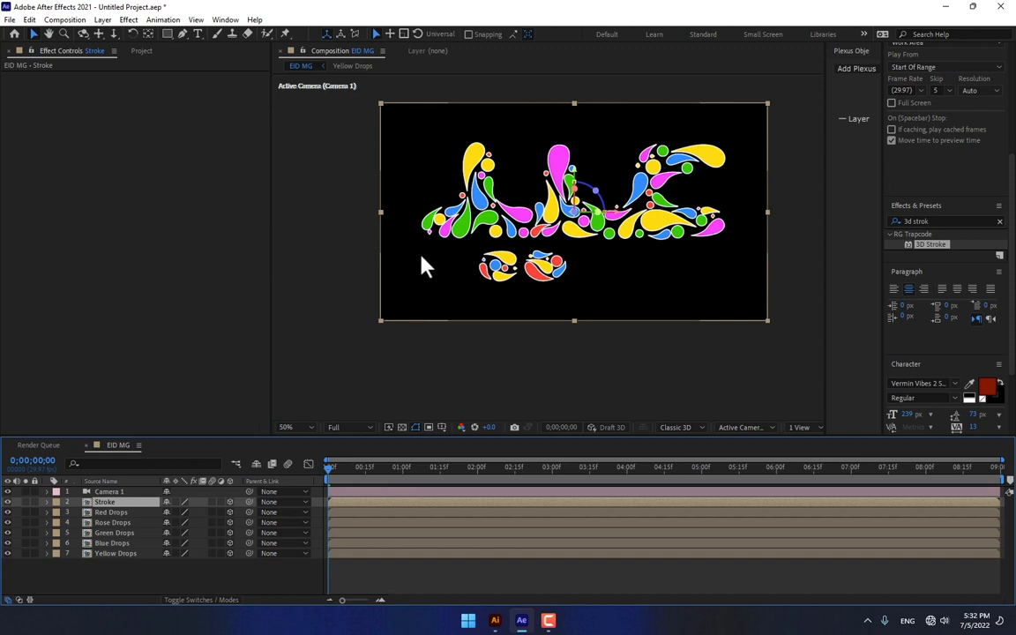
key(p)
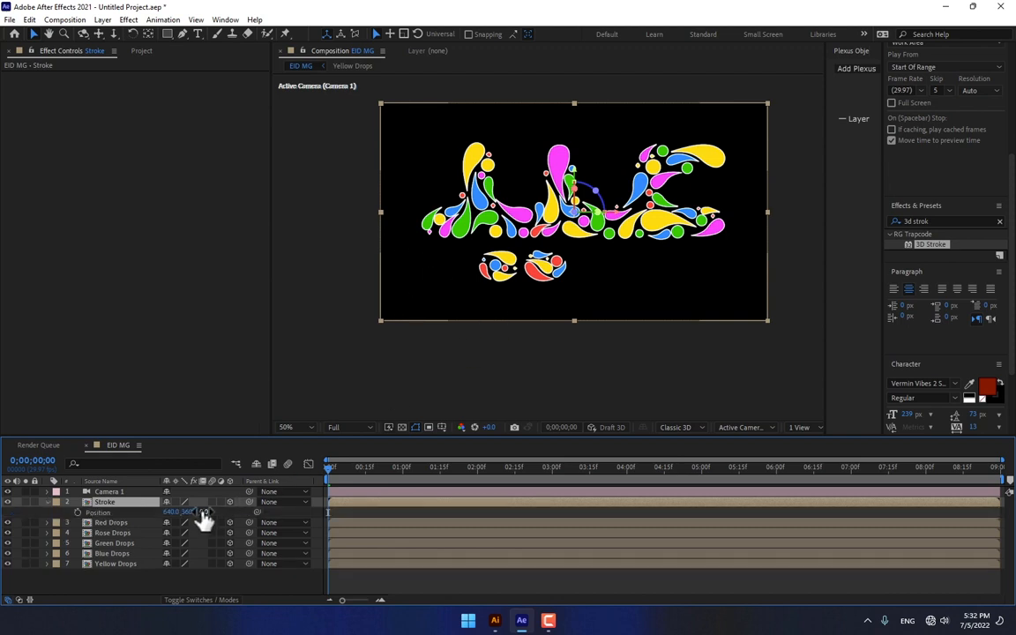
mouse_move(204, 513)
mouse_down()
mouse_move(223, 507)
mouse_move(132, 502)
mouse_up()
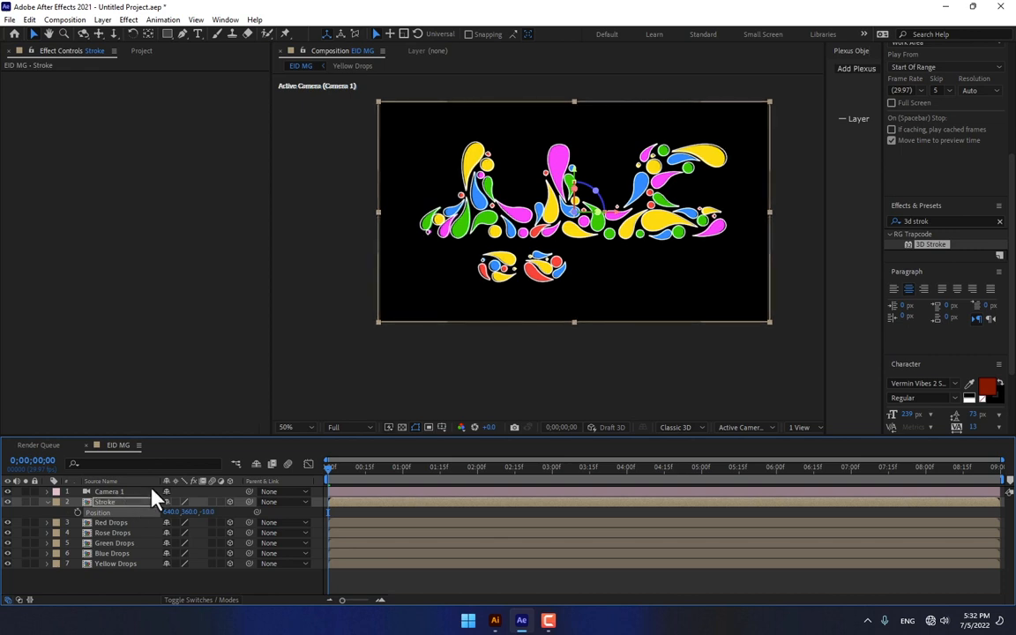
click(275, 589)
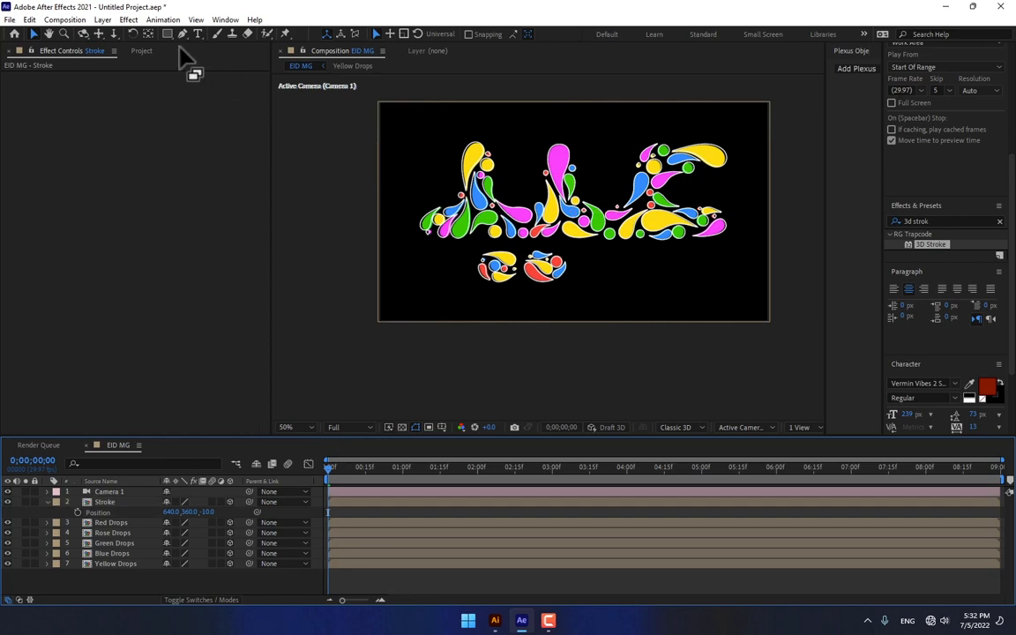
- Orbit the camera around the calligraphy to check the depth between outline and drops, and undo the camera move
click(83, 33)
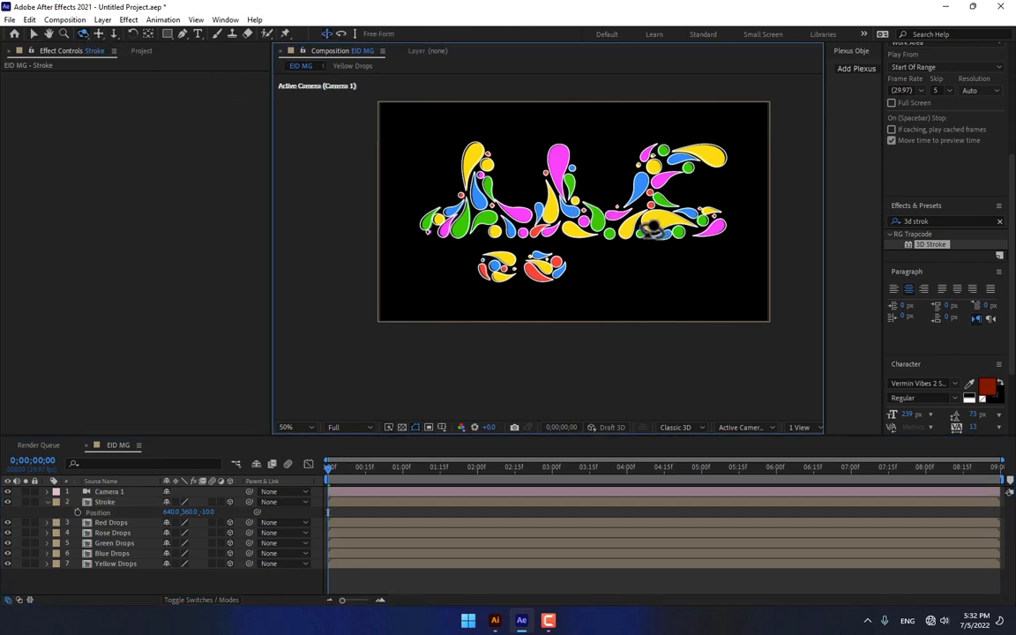
drag(583, 219, 636, 213)
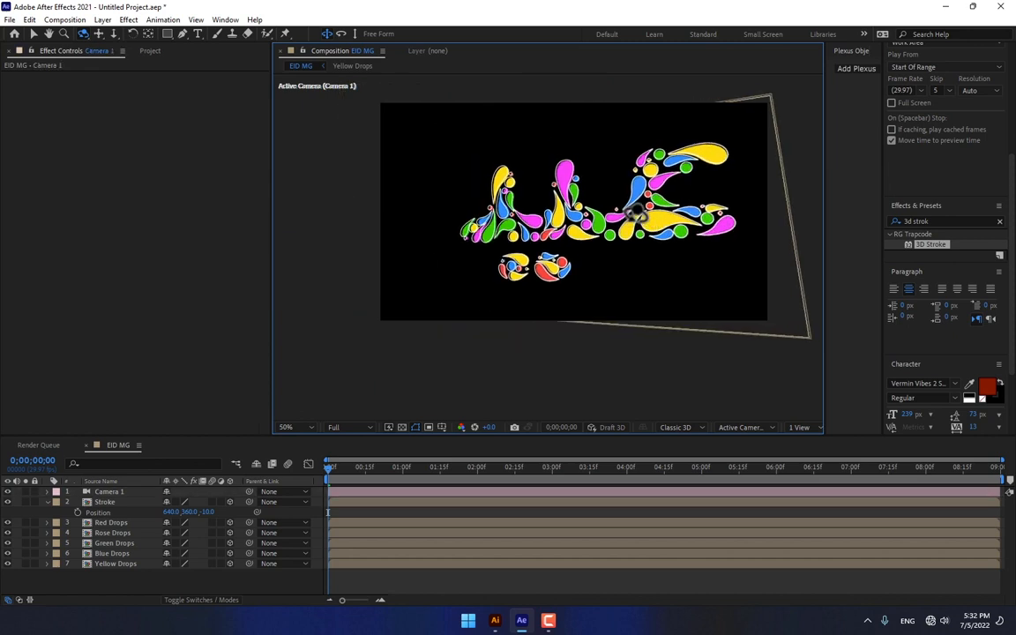
key(ctrl+z)
key(ctrl+z)
click(250, 579)
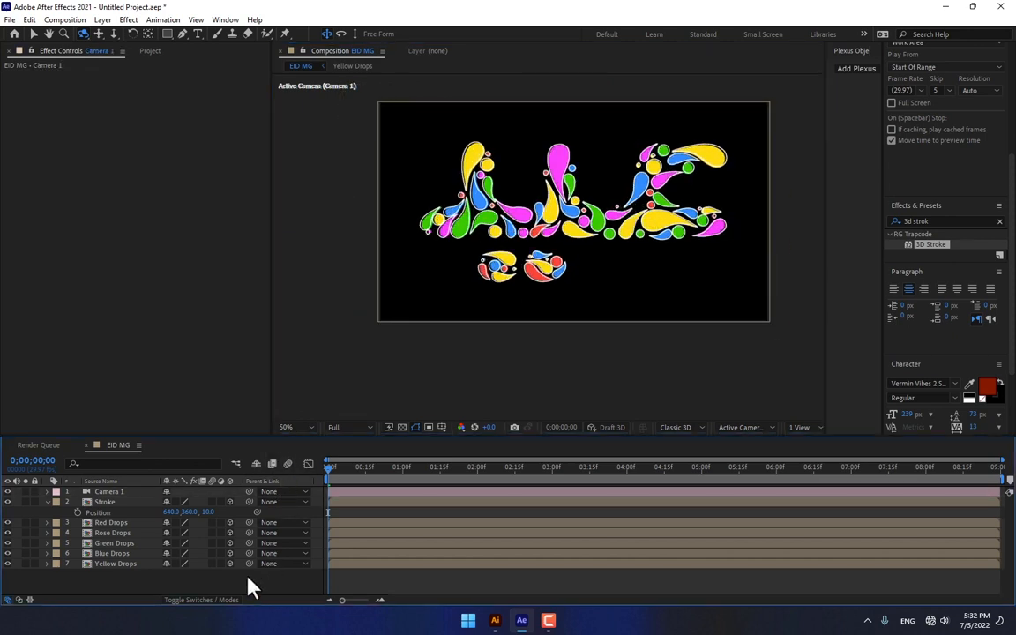
- Open the Yellow Drops composition and apply the Fractal Noise effect to its Yellow Drops layer
double_click(104, 565)
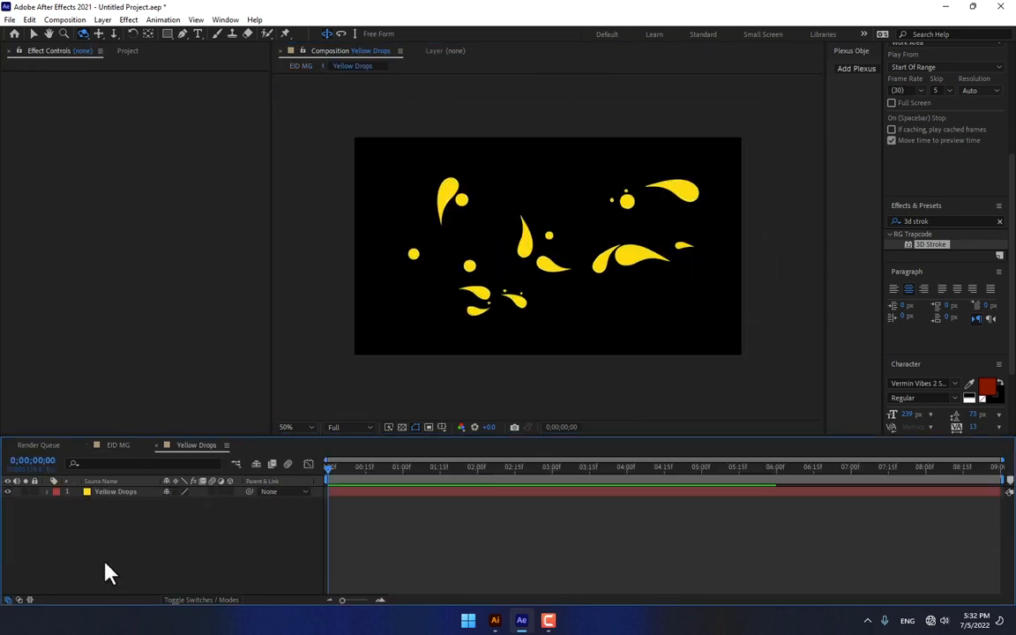
click(113, 492)
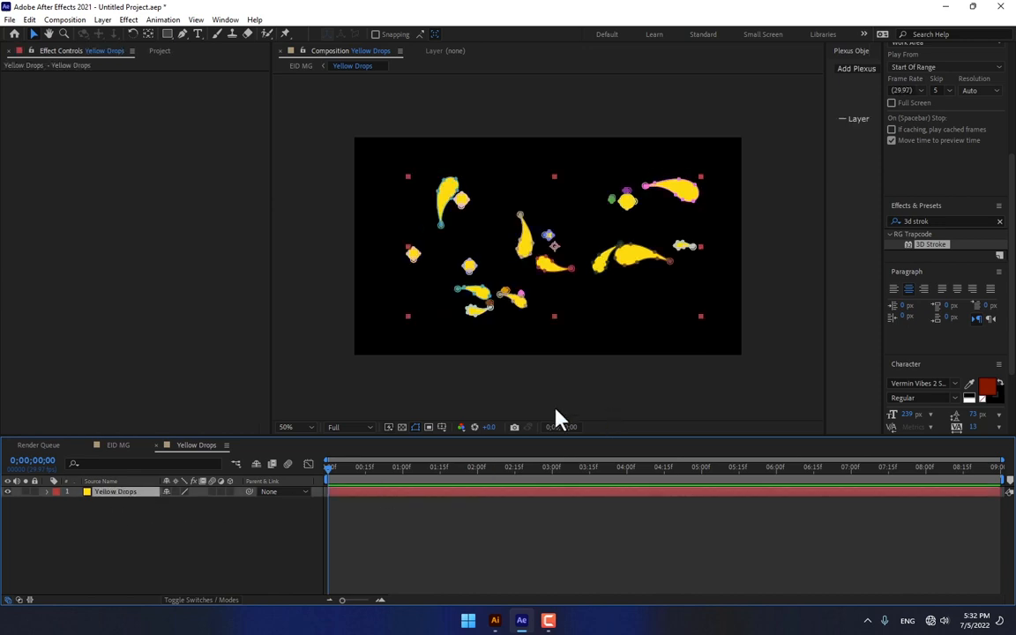
click(947, 221)
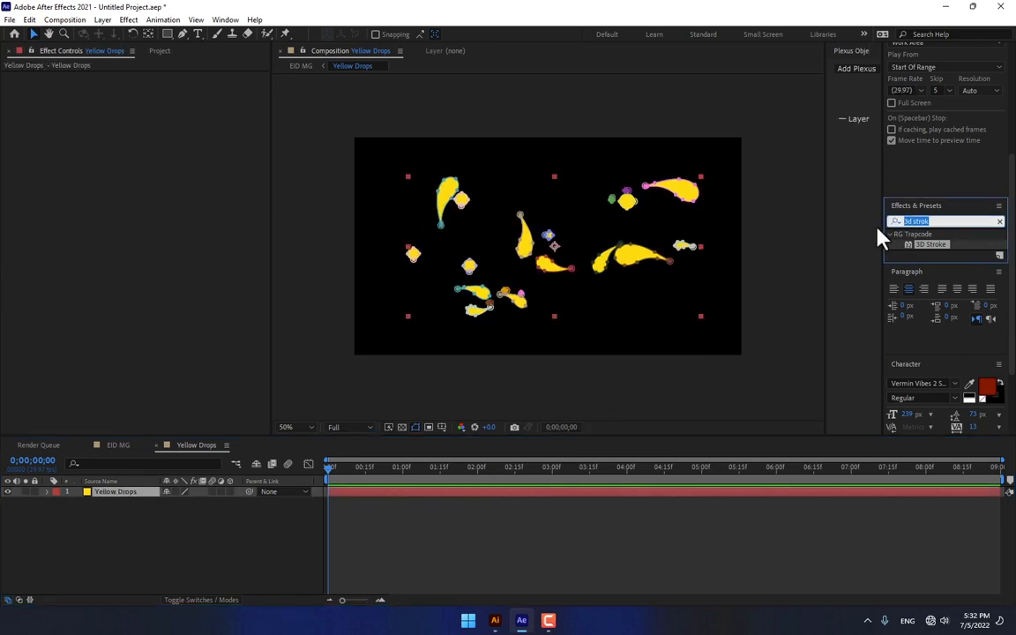
text(fractal)
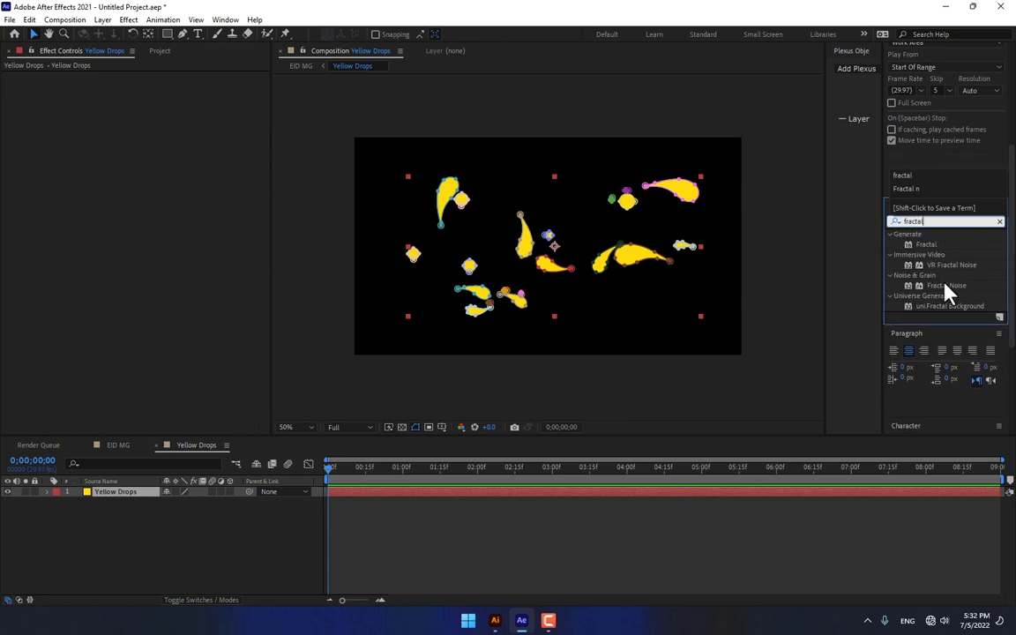
drag(946, 286, 600, 261)
- Set the transform scale of the Fractal Noise on Yellow Drops to 6
key(period)
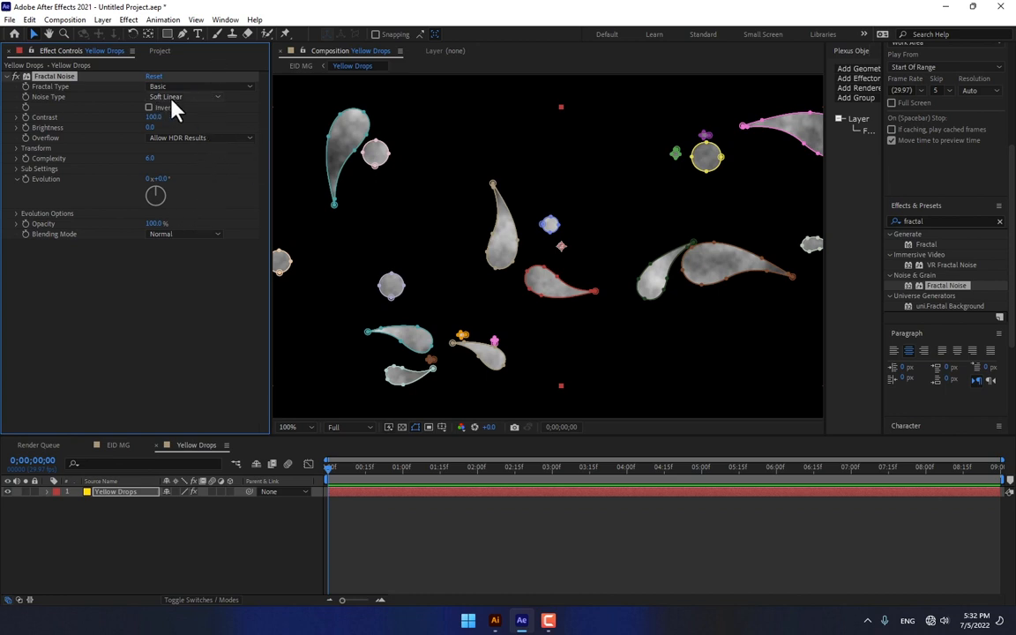
click(17, 148)
drag(153, 182, 152, 241)
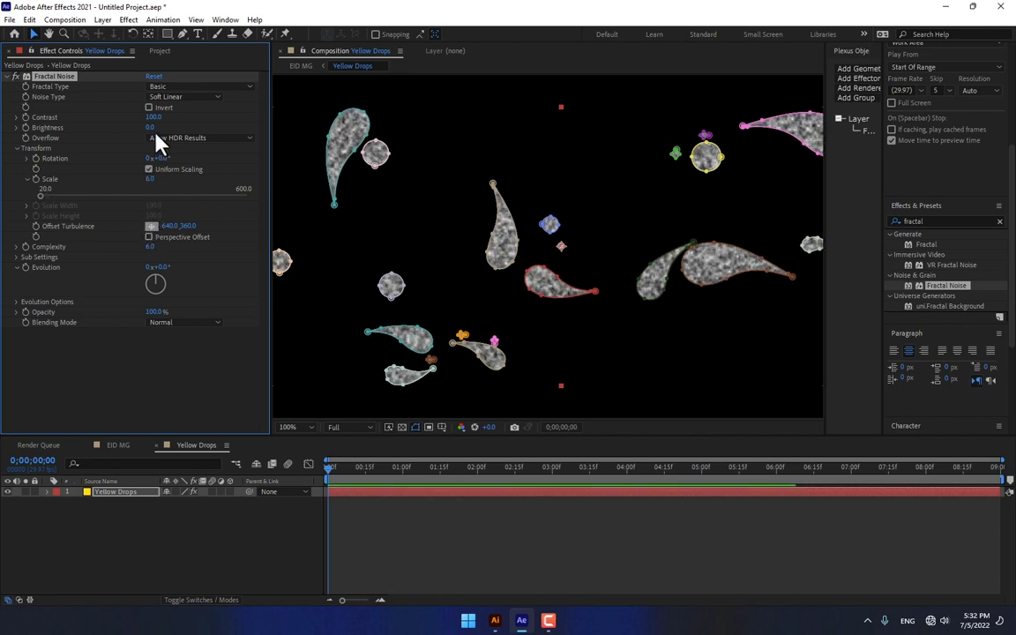
- Set the Fractal Noise contrast to 1550, its brightness to -185 and its scale to 1 on the Yellow Drops layer
drag(154, 117, 614, 134)
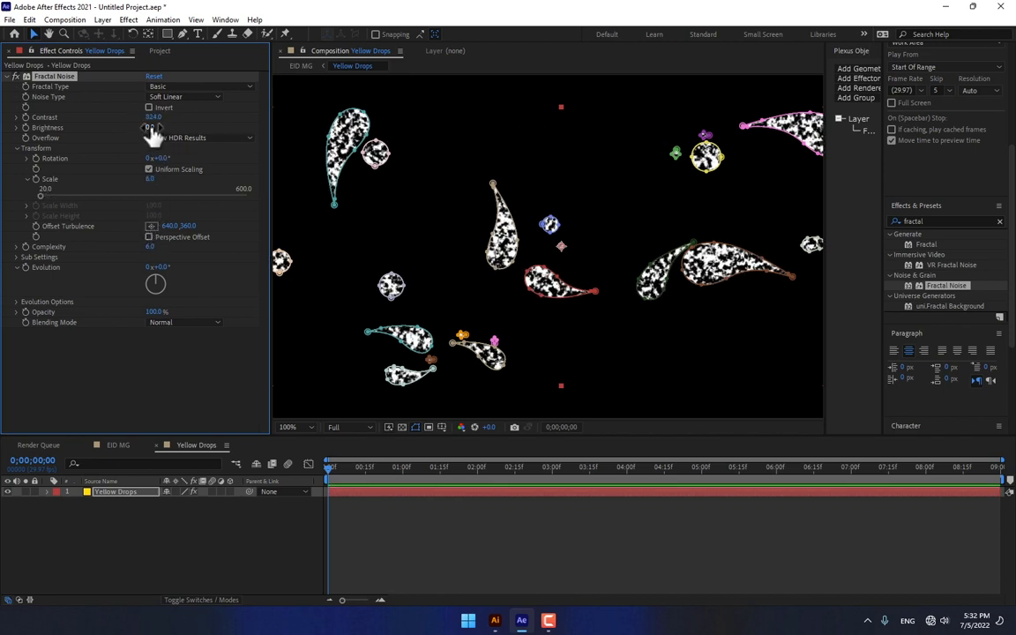
drag(151, 132, 150, 231)
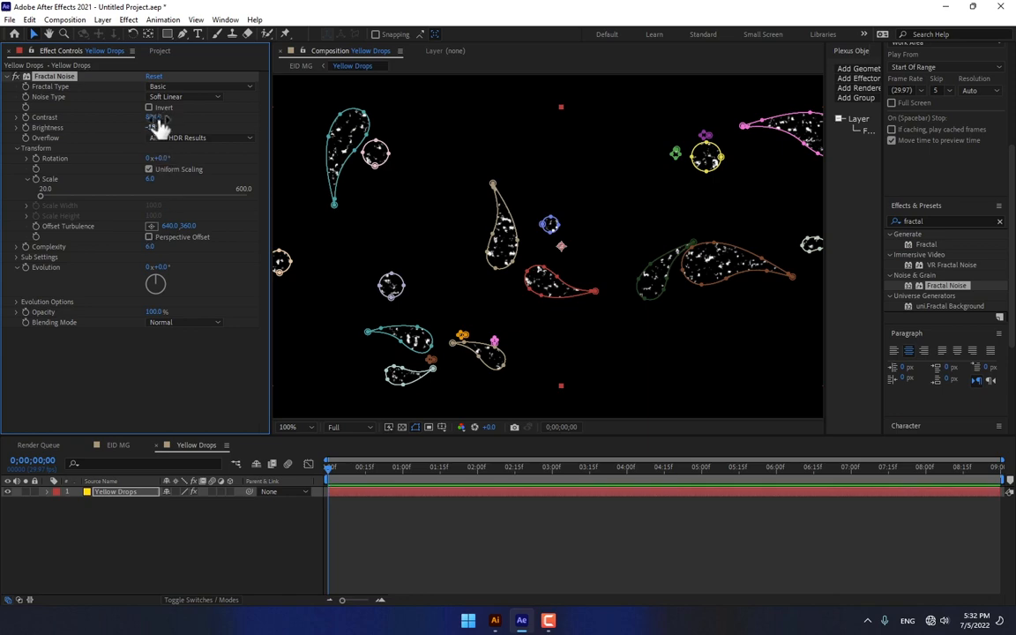
drag(154, 119, 558, 126)
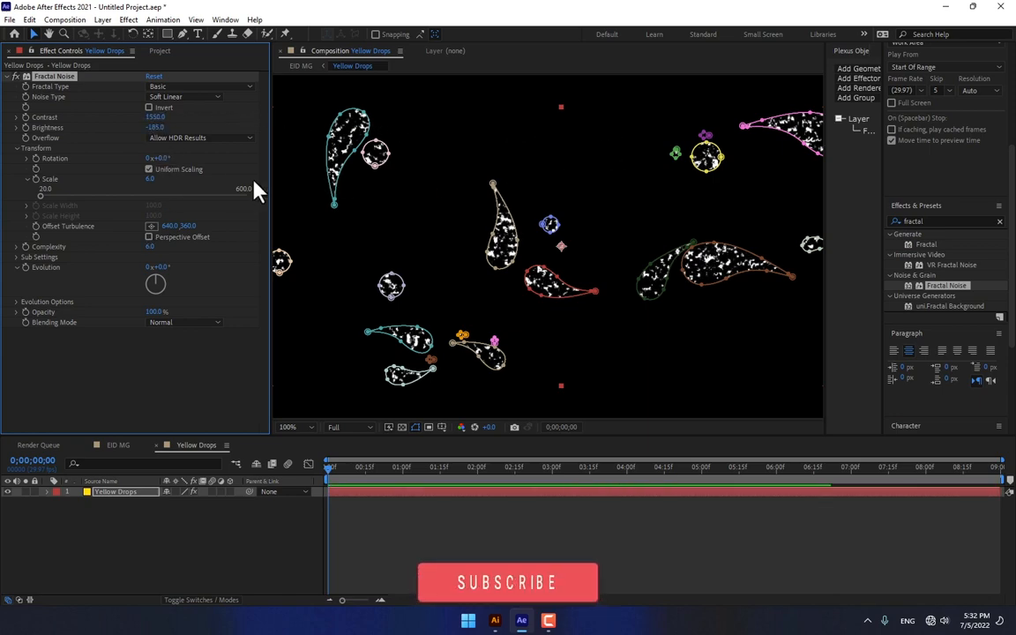
drag(150, 180, 137, 180)
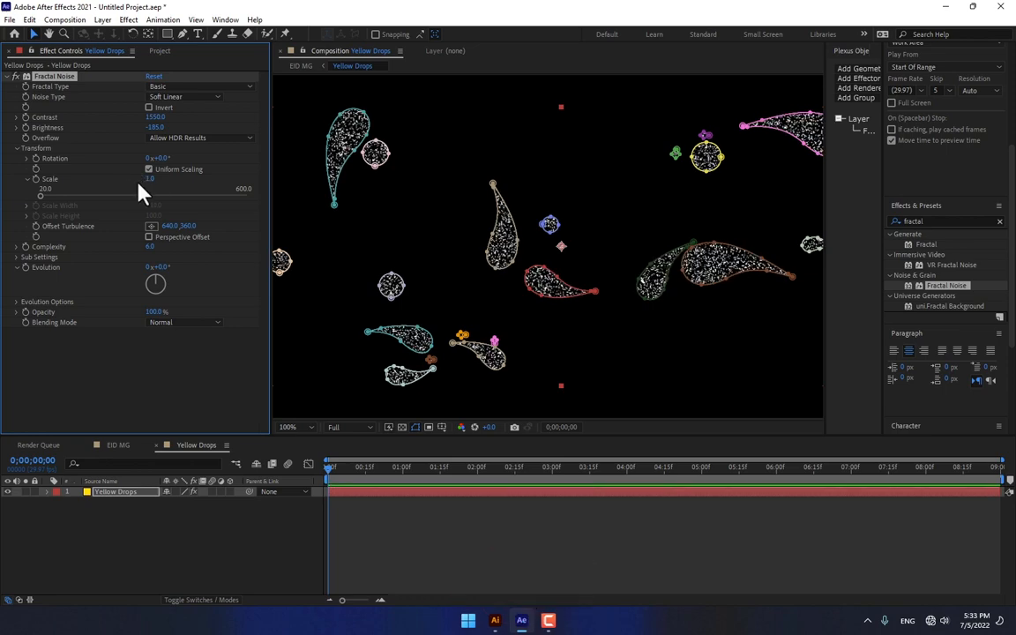
- Reduce the Fractal Noise contrast to 0 and enable keyframing for Contrast and Evolution at the first frame
drag(164, 117, 381, 121)
drag(154, 201, 62, 403)
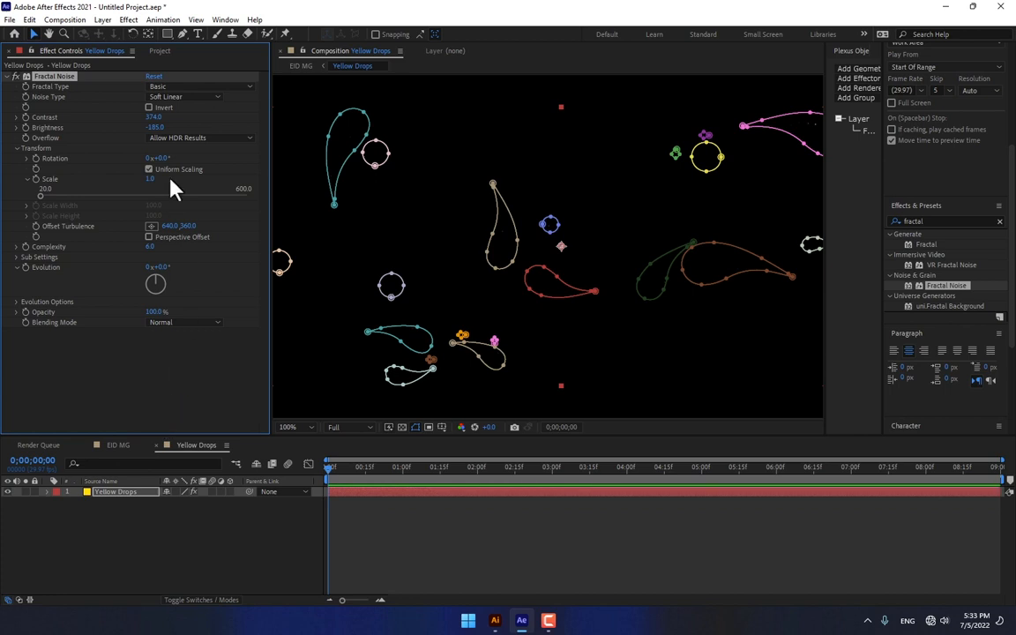
drag(155, 117, 159, 415)
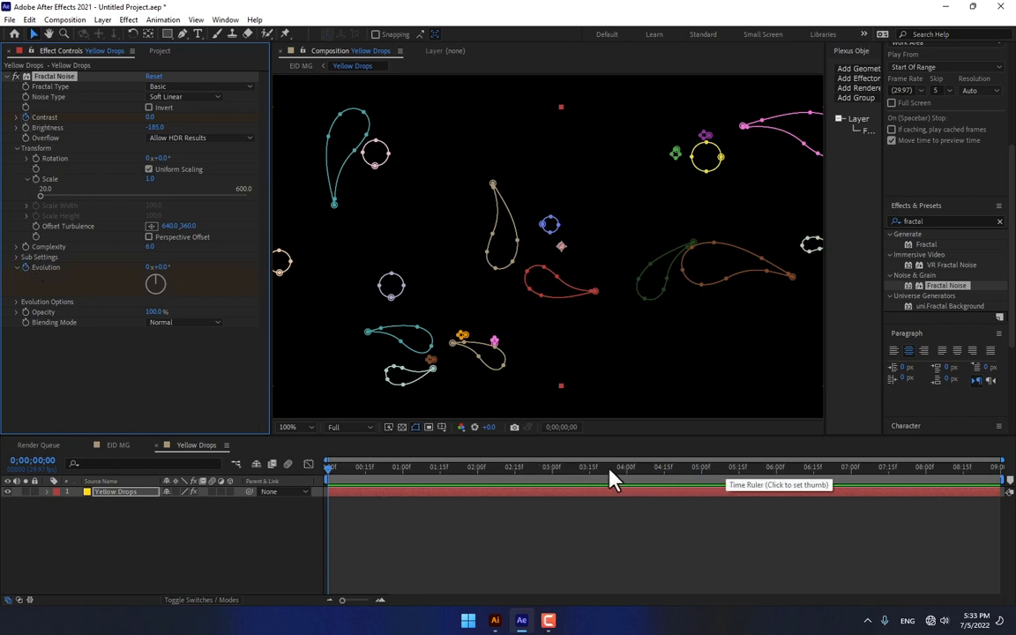
- Keyframe the Fractal Noise contrast at 3168 at the 5-second mark
click(702, 477)
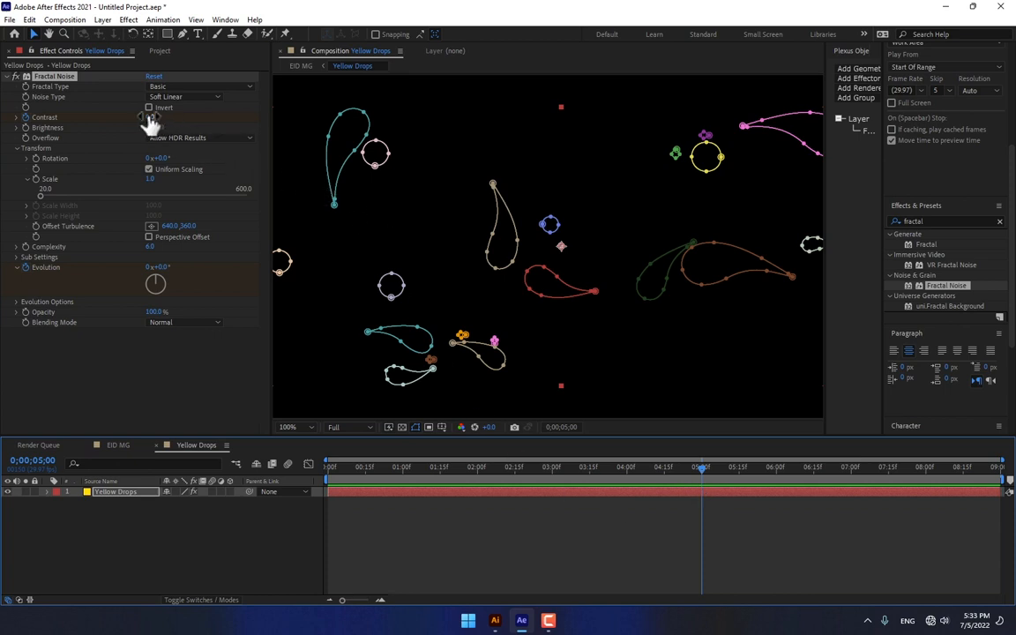
drag(152, 118, 223, 112)
drag(549, 134, 456, 119)
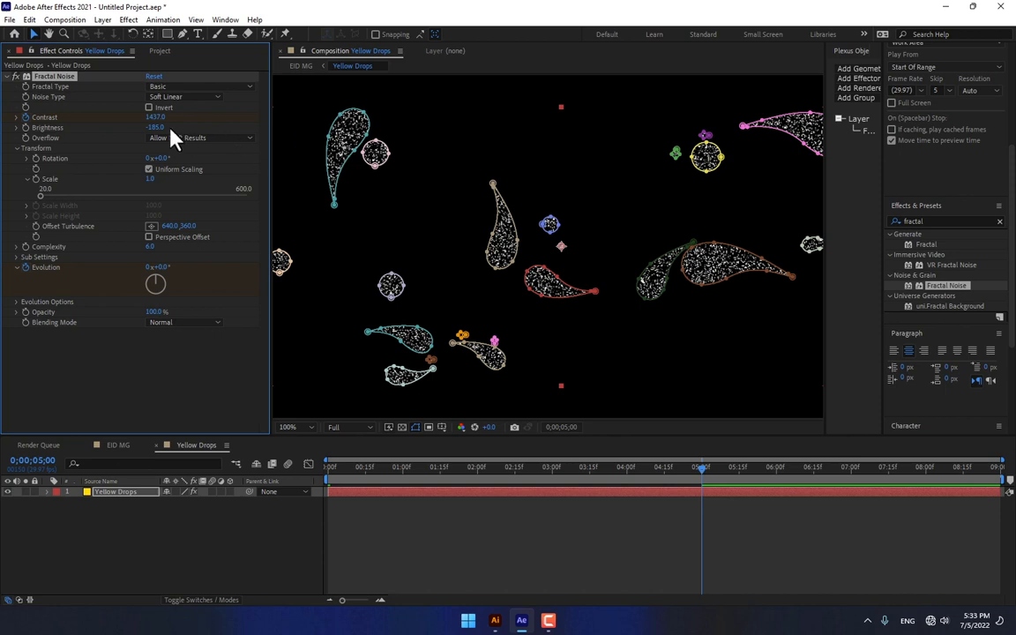
drag(152, 118, 217, 112)
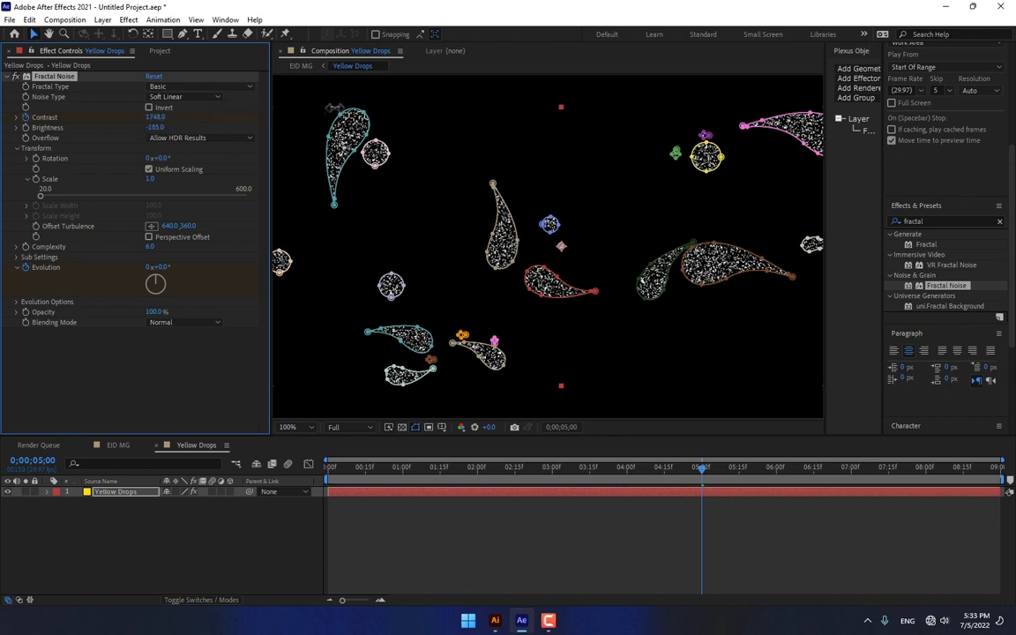
drag(408, 110, 884, 118)
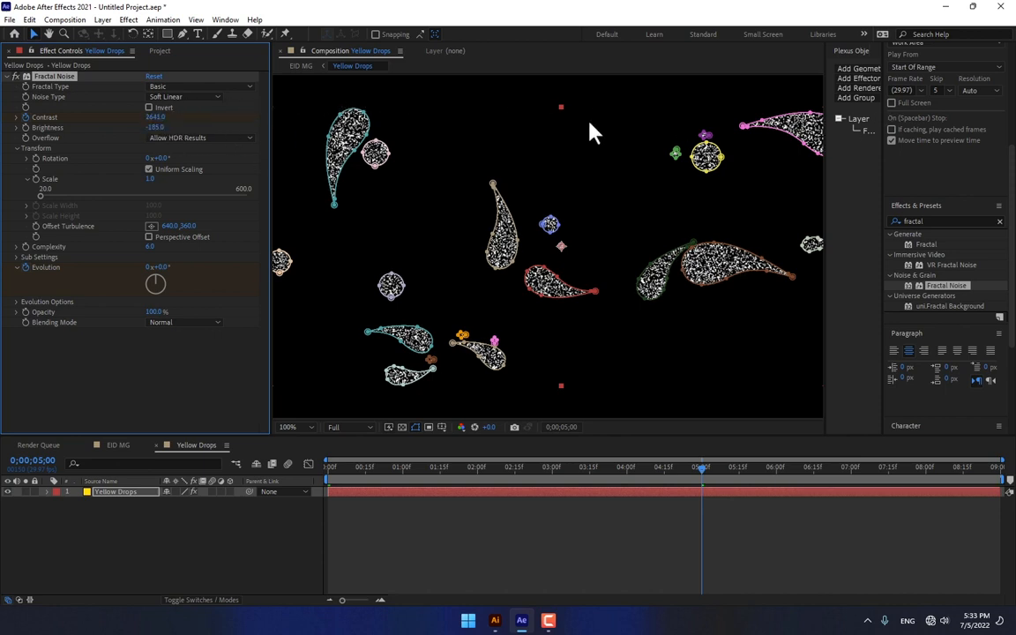
drag(181, 118, 379, 123)
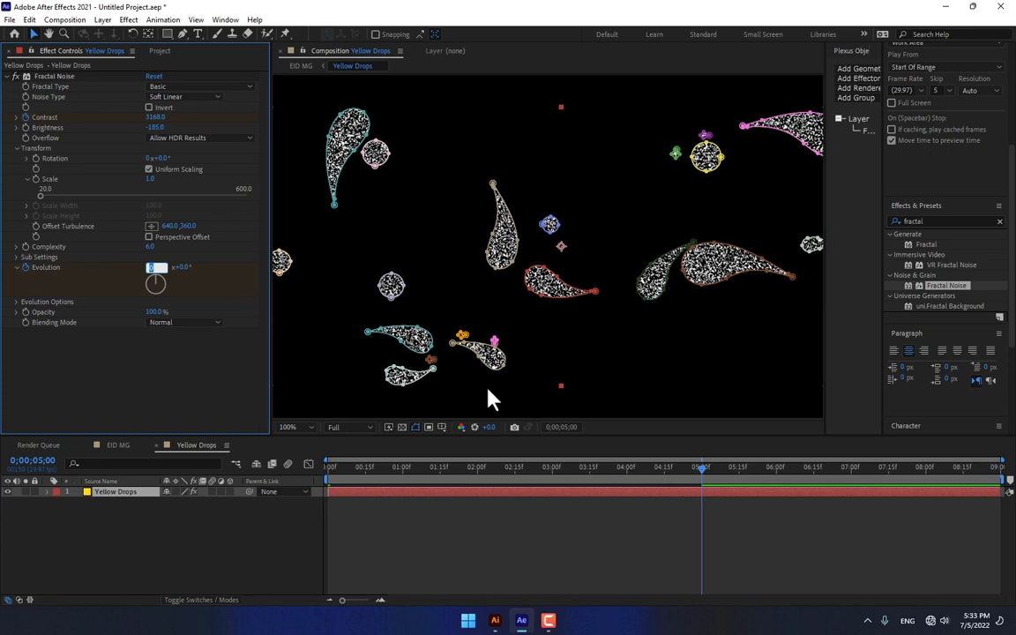
- Keyframe the noise Evolution at 3 revolutions on the last frame, 0;00;08;29, and preview the animation
drag(973, 469, 1000, 470)
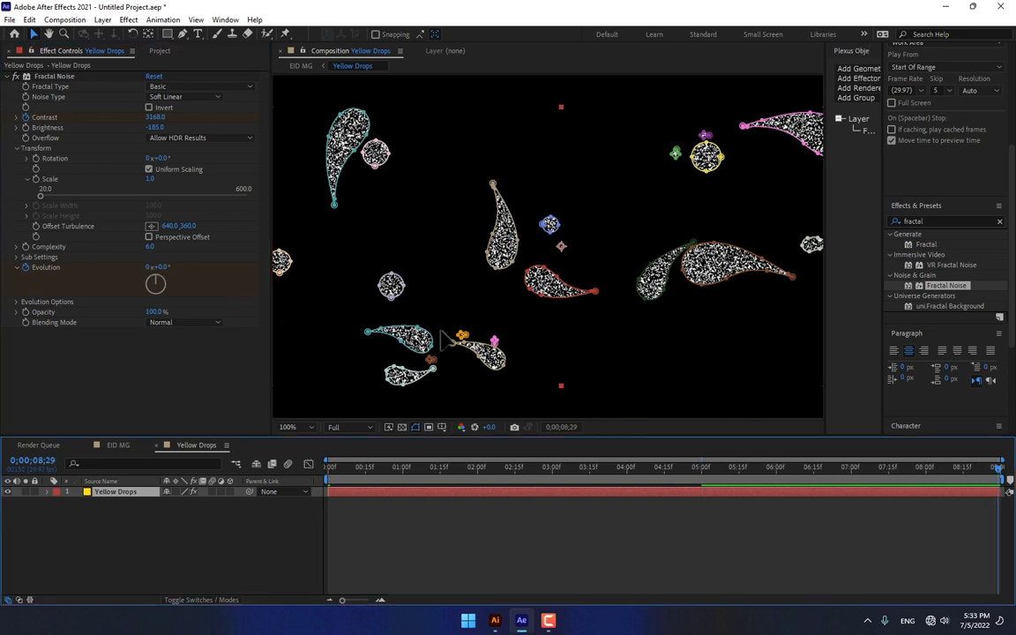
click(148, 268)
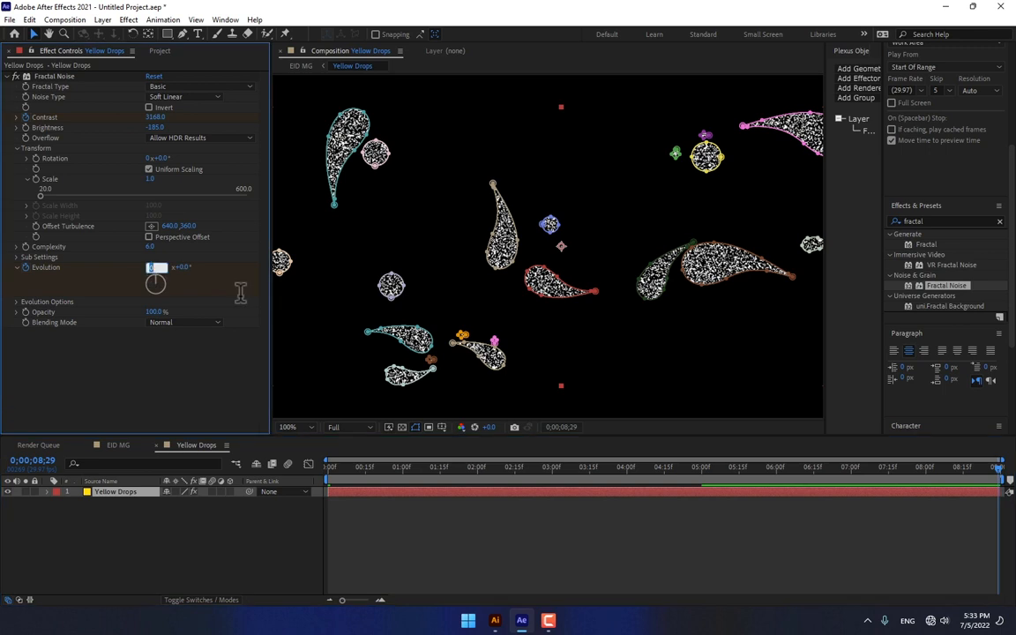
key(Return)
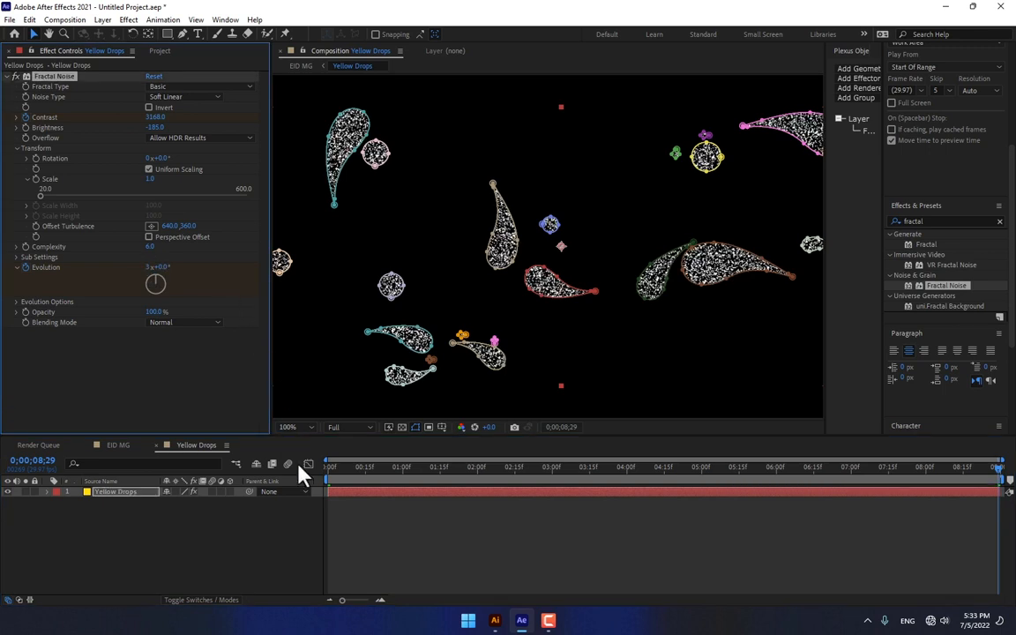
key(space)
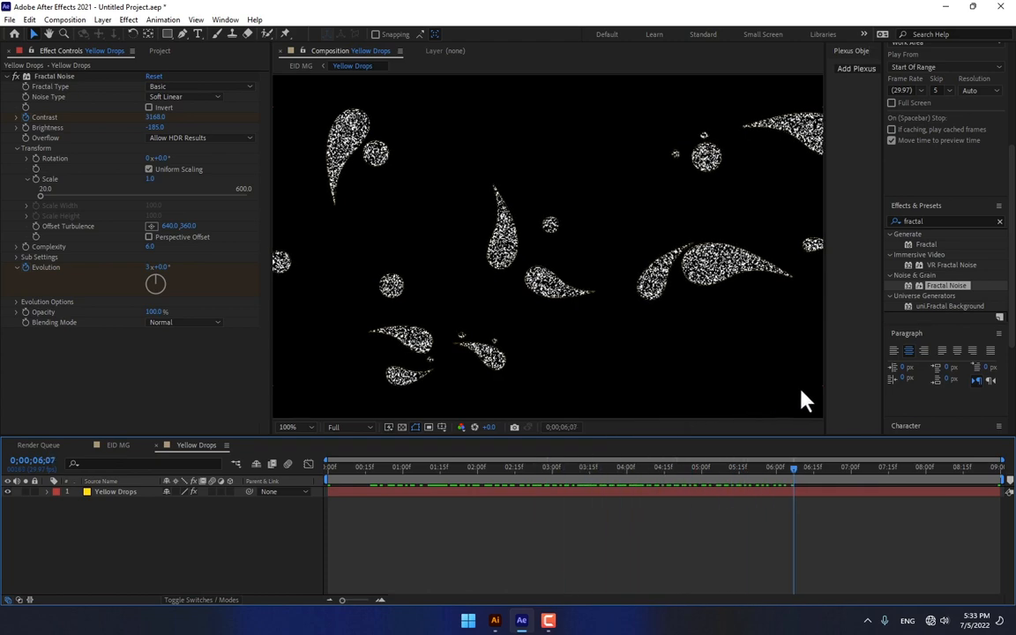
drag(929, 468, 476, 425)
- Try the Screen and Overlay blending modes on the Fractal Noise and check the Overlay look along the timeline
click(36, 323)
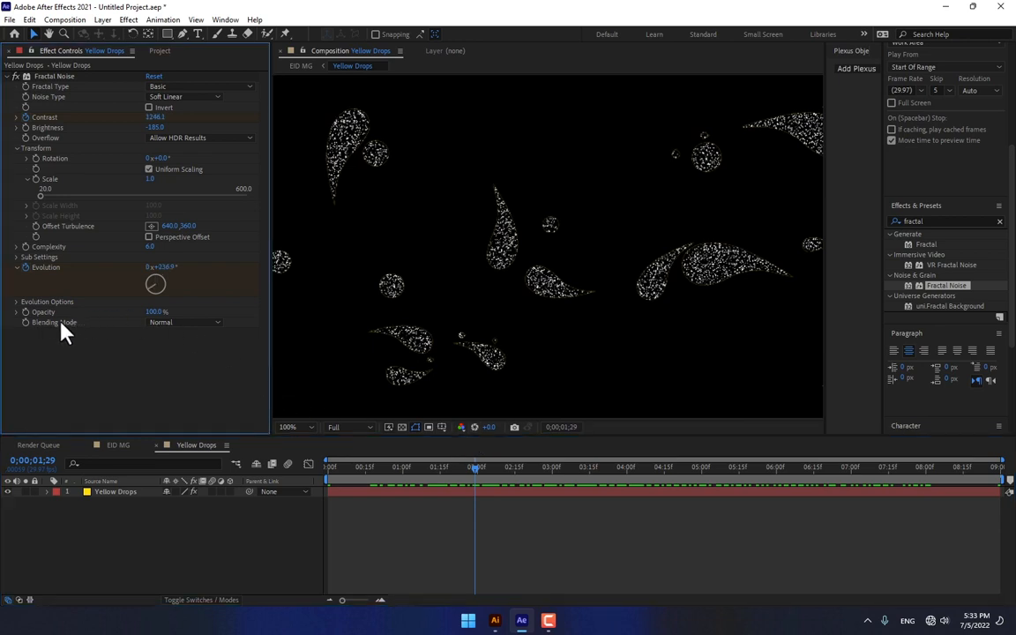
click(198, 324)
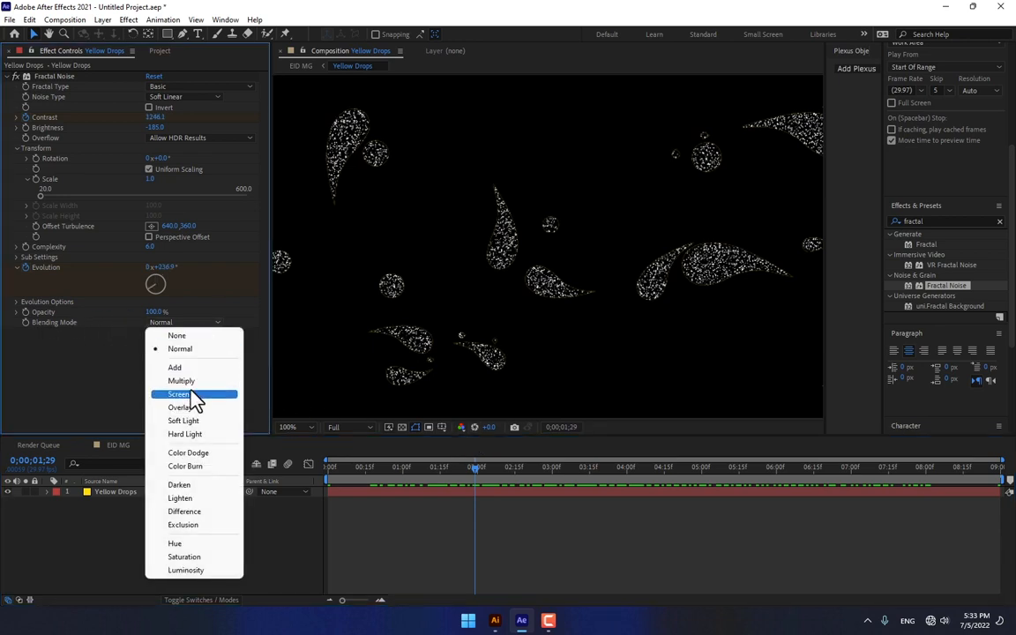
click(194, 395)
click(199, 323)
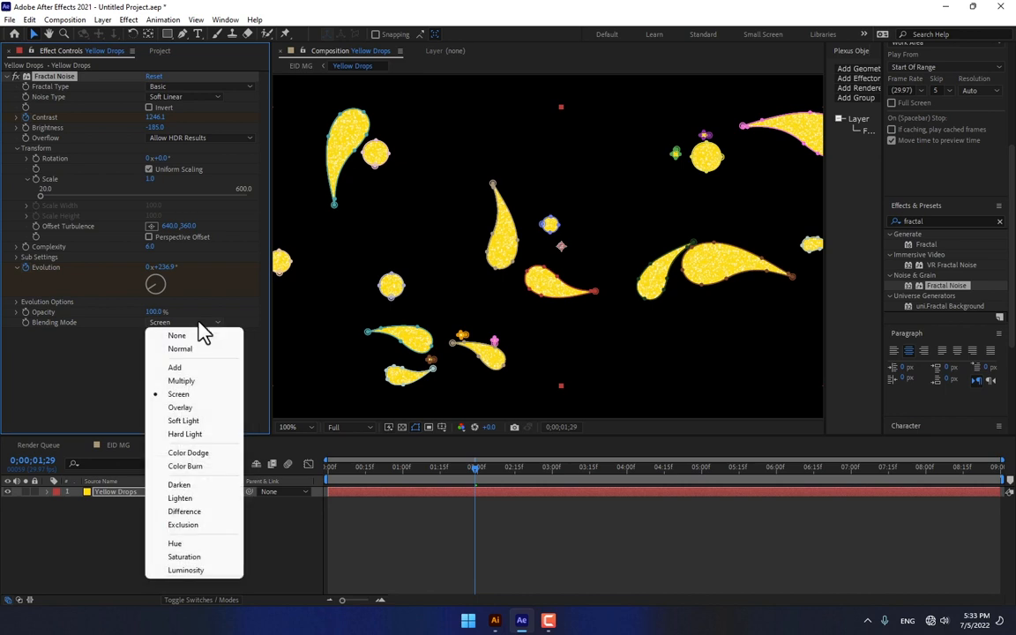
click(196, 412)
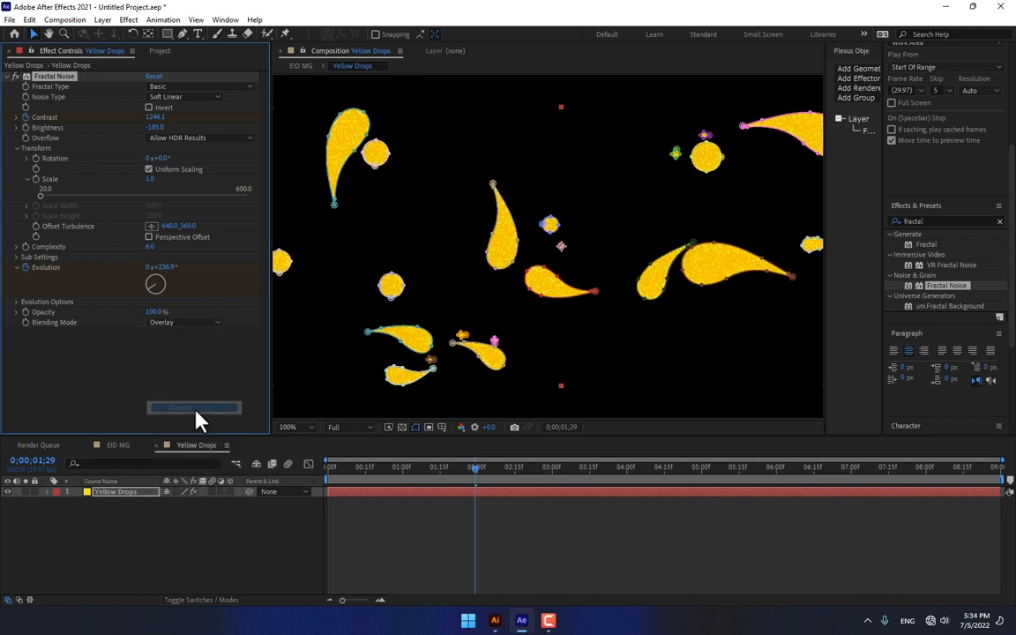
click(410, 551)
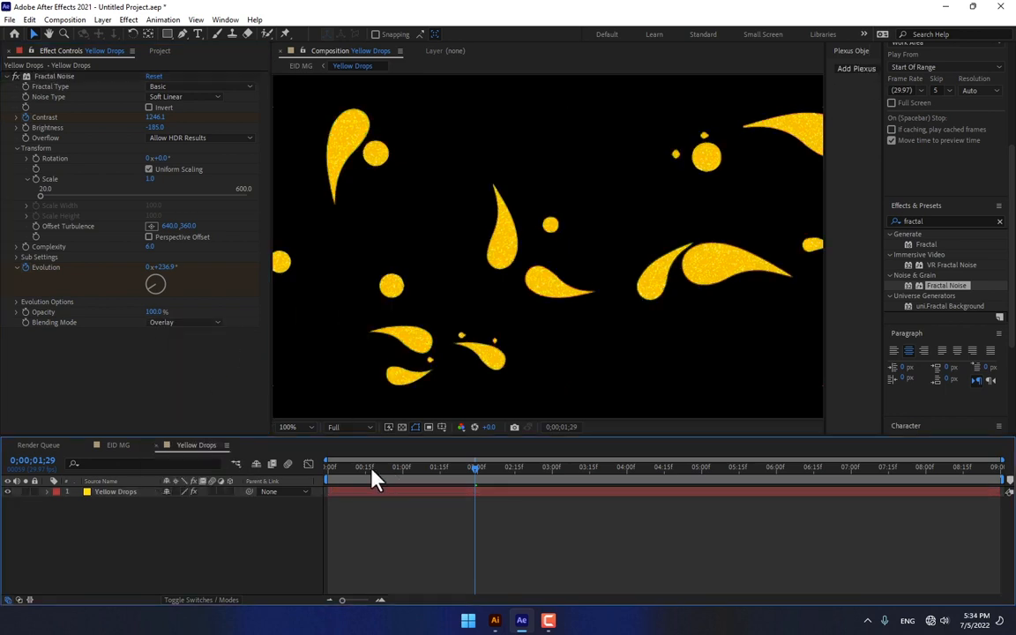
click(564, 467)
drag(598, 469, 310, 509)
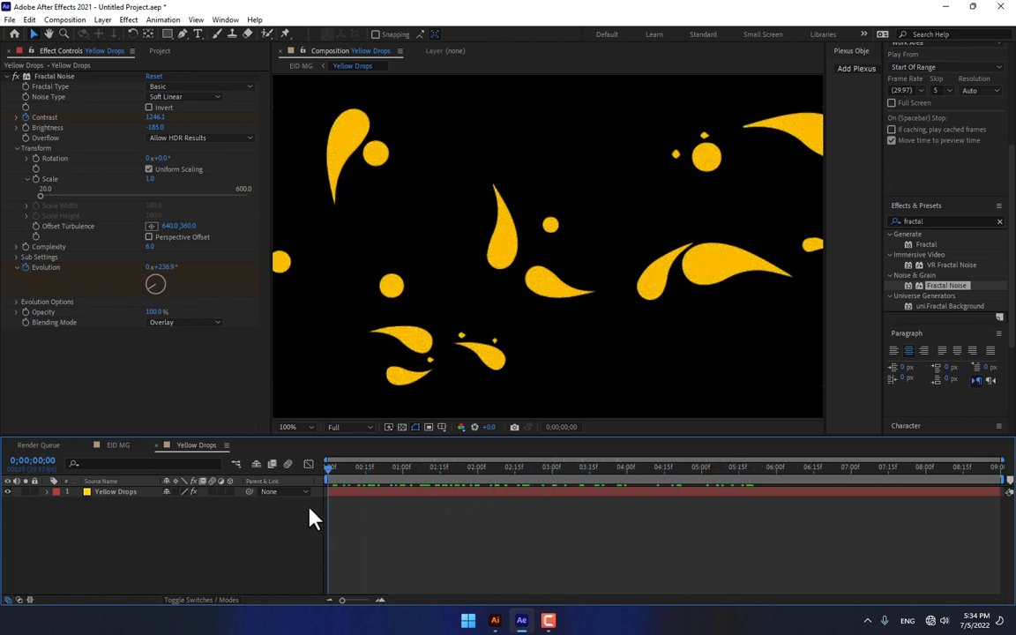
drag(422, 480, 469, 481)
- Compare the Multiply and Add blending modes on the Fractal Noise, and choose Multiply
click(186, 322)
click(191, 379)
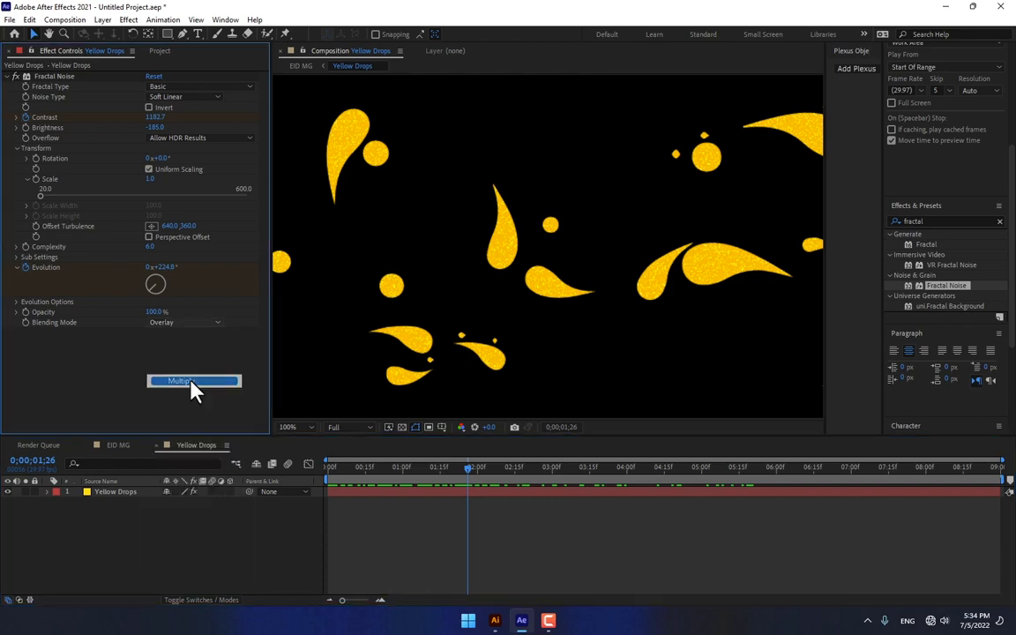
drag(379, 482, 684, 484)
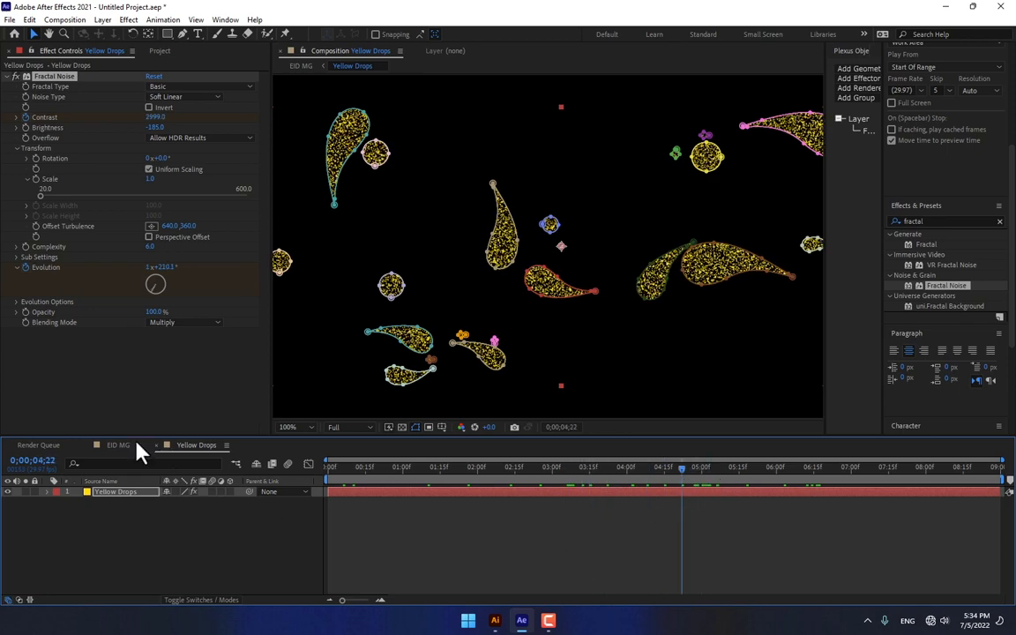
click(173, 324)
click(186, 364)
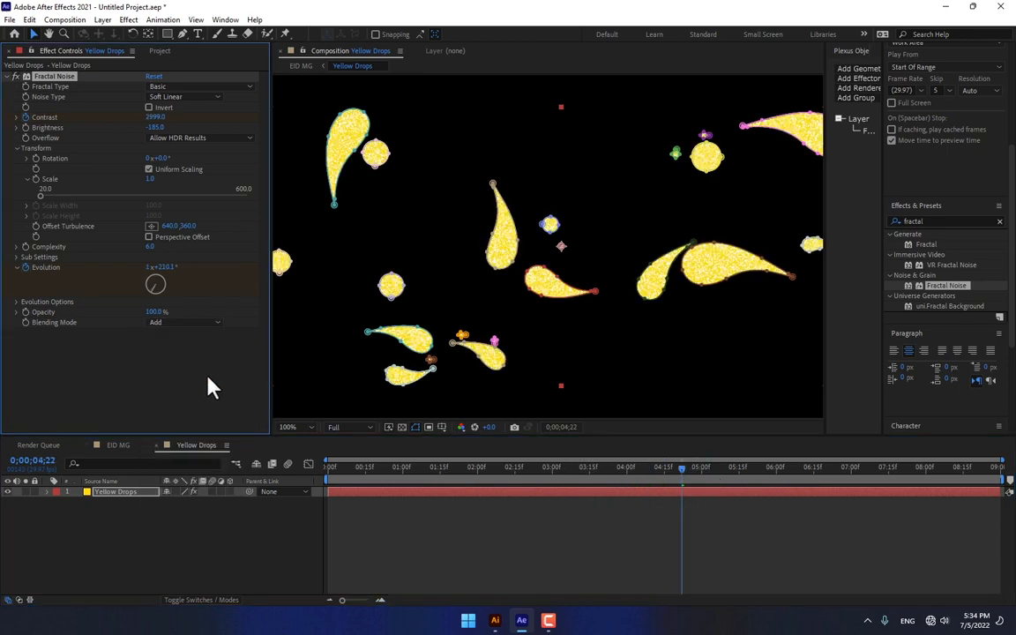
click(205, 322)
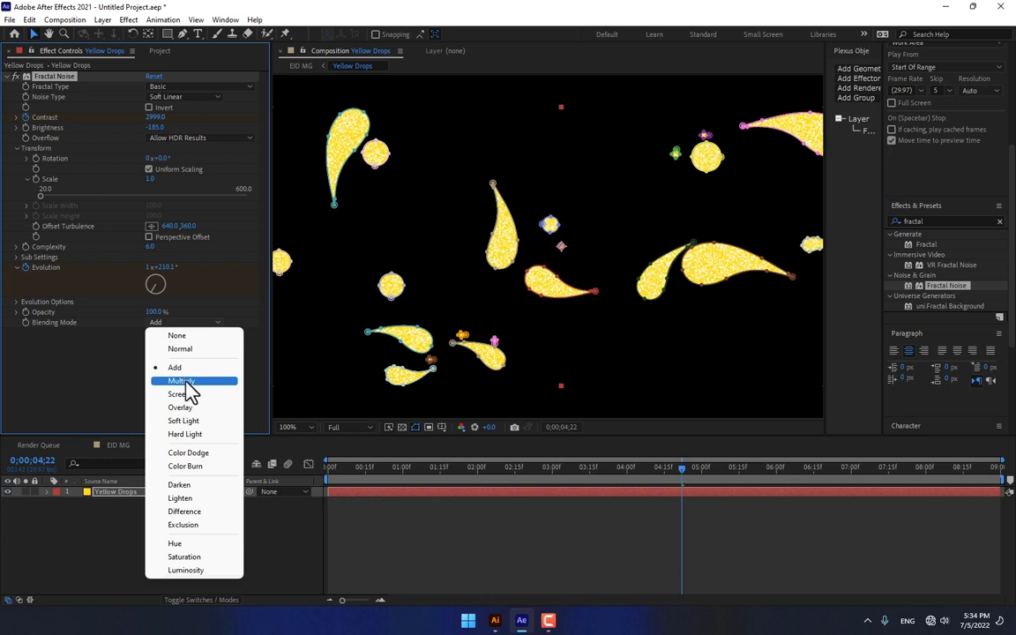
click(185, 382)
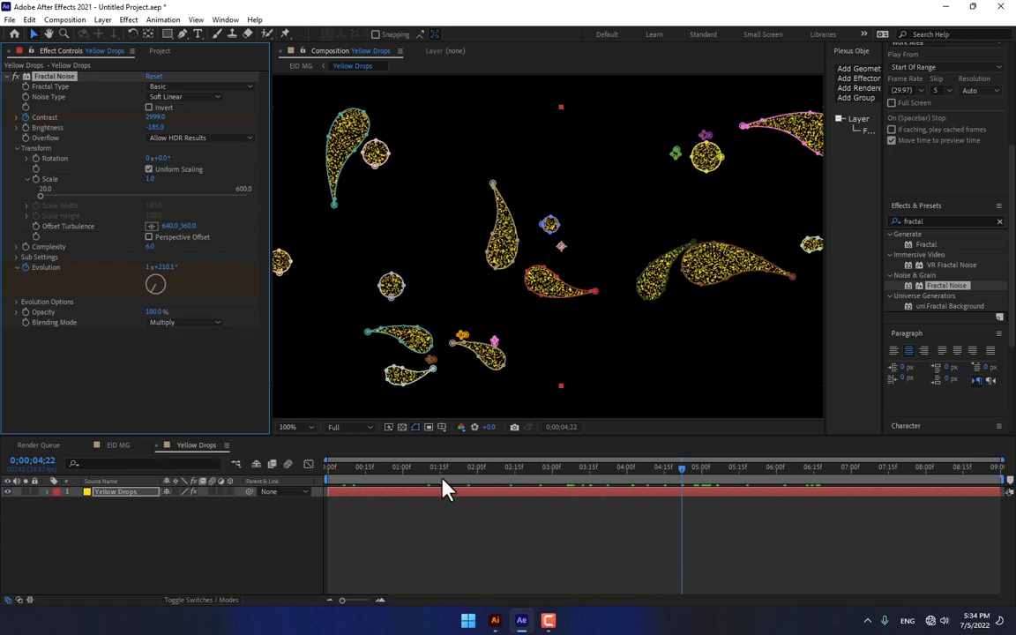
- Keyframe the Fractal Noise brightness from -185 at the first frame to 240 at 5 seconds, aligned with the contrast keyframes
key(u)
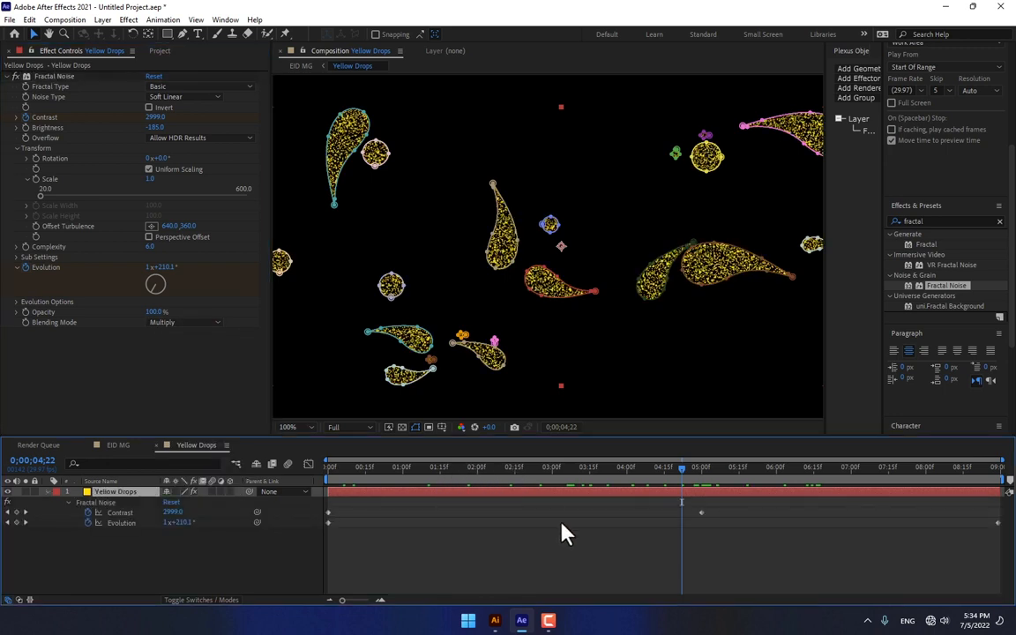
click(700, 483)
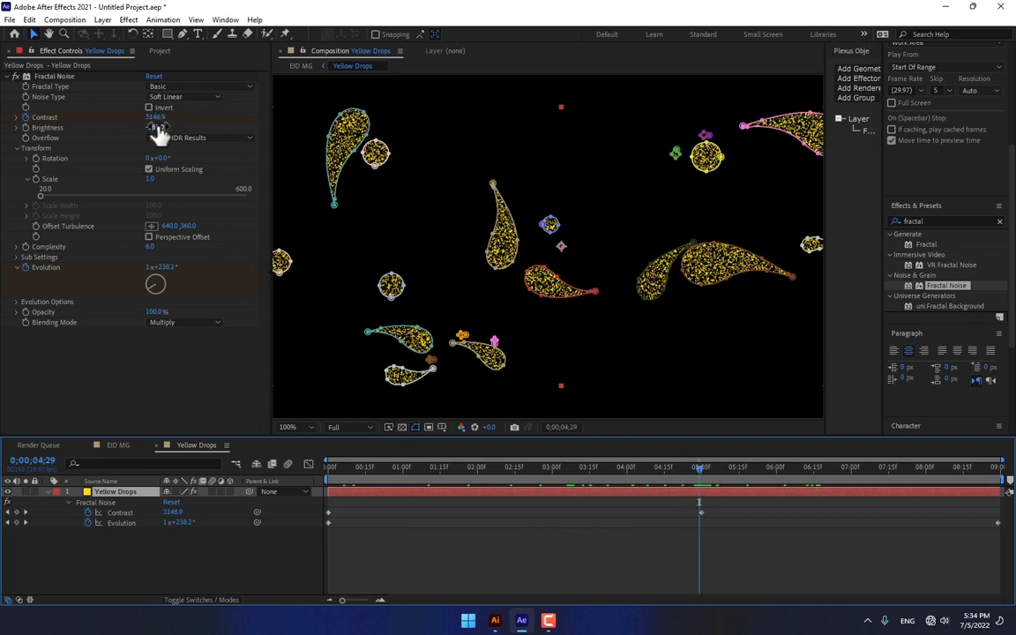
key(Home)
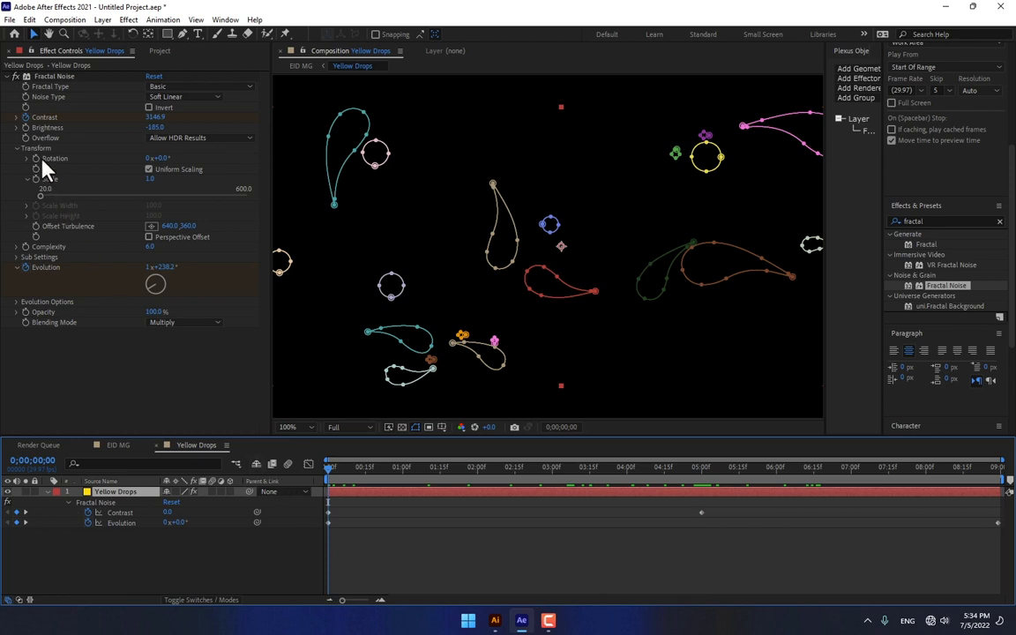
click(21, 112)
click(702, 481)
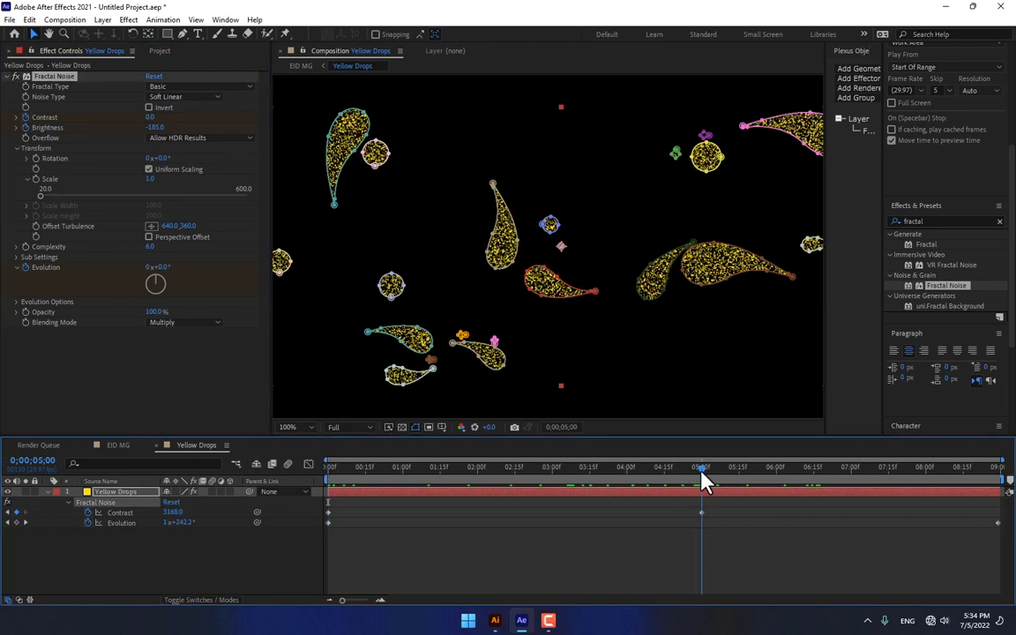
drag(157, 131, 517, 104)
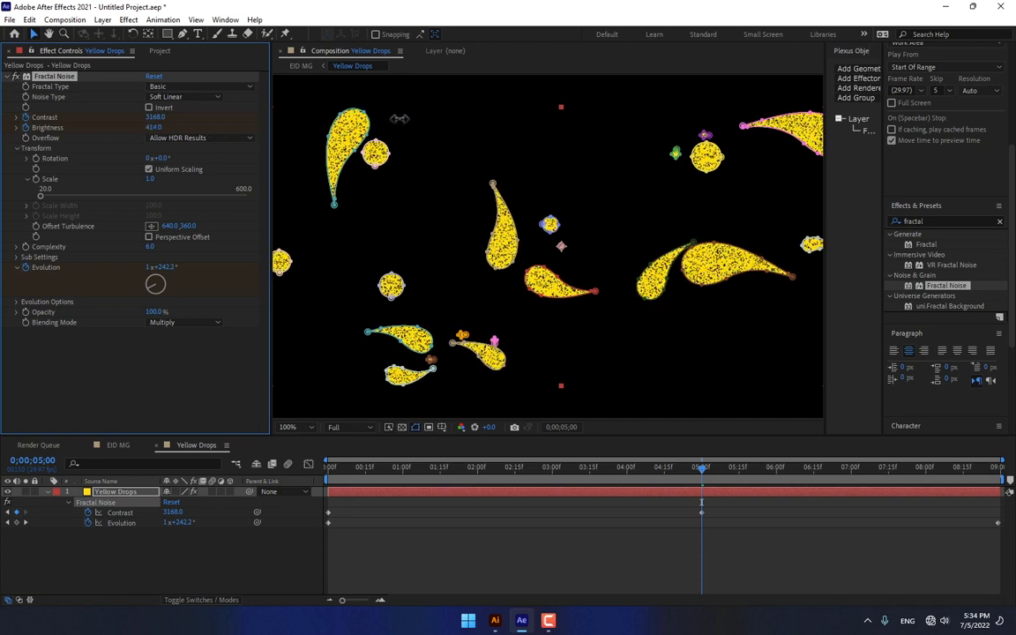
mouse_move(399, 117)
mouse_down()
mouse_move(333, 109)
mouse_move(403, 116)
mouse_up()
click(562, 569)
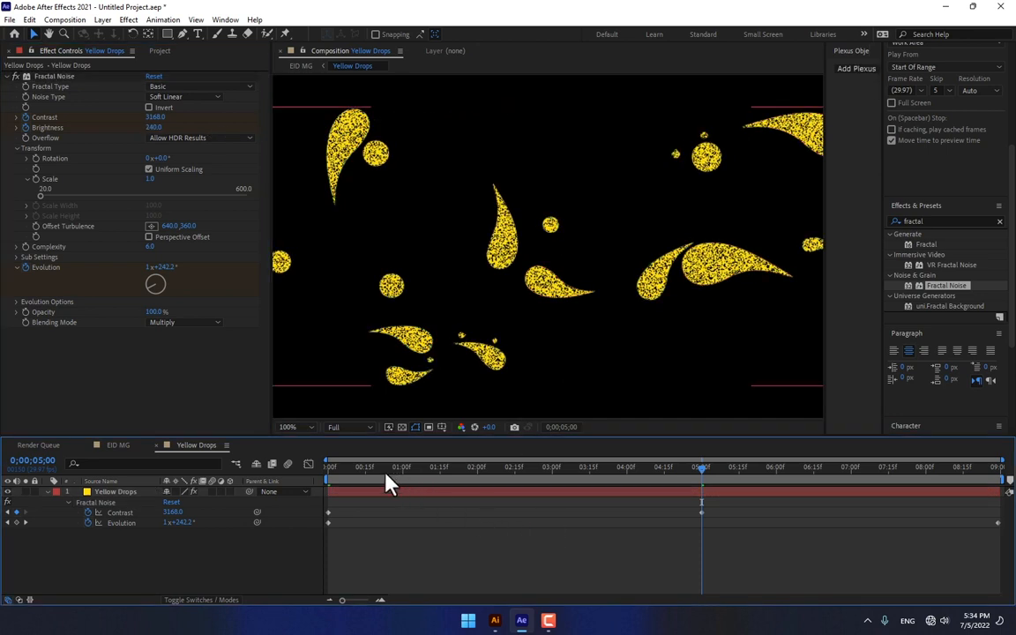
- Try the Soft Light, Color Dodge and Hard Light blending modes on the yellow drops' Fractal Noise, and return to Multiply
drag(385, 481, 562, 472)
click(218, 323)
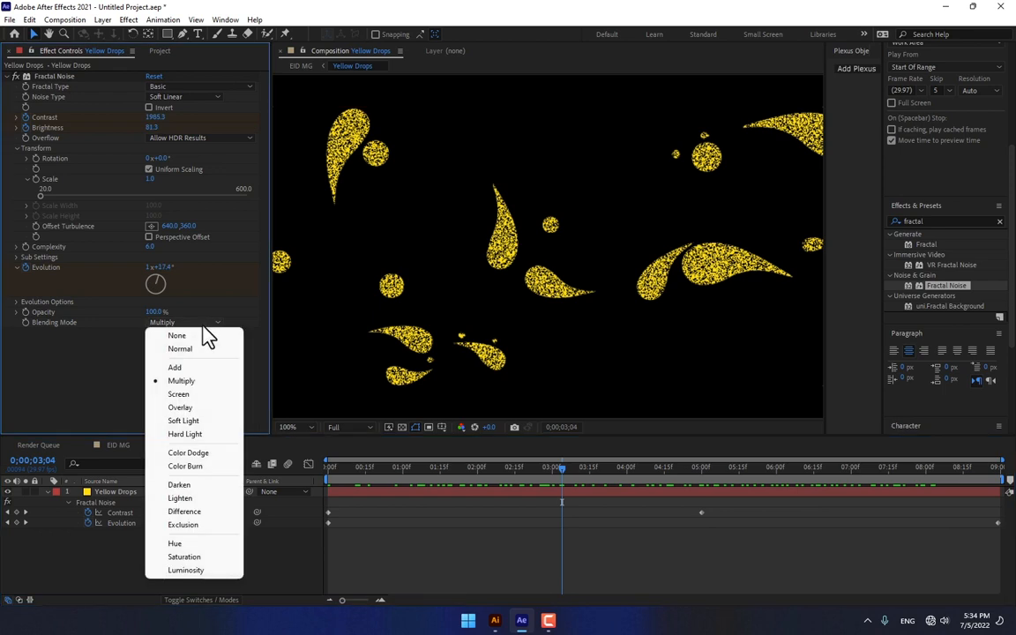
click(199, 424)
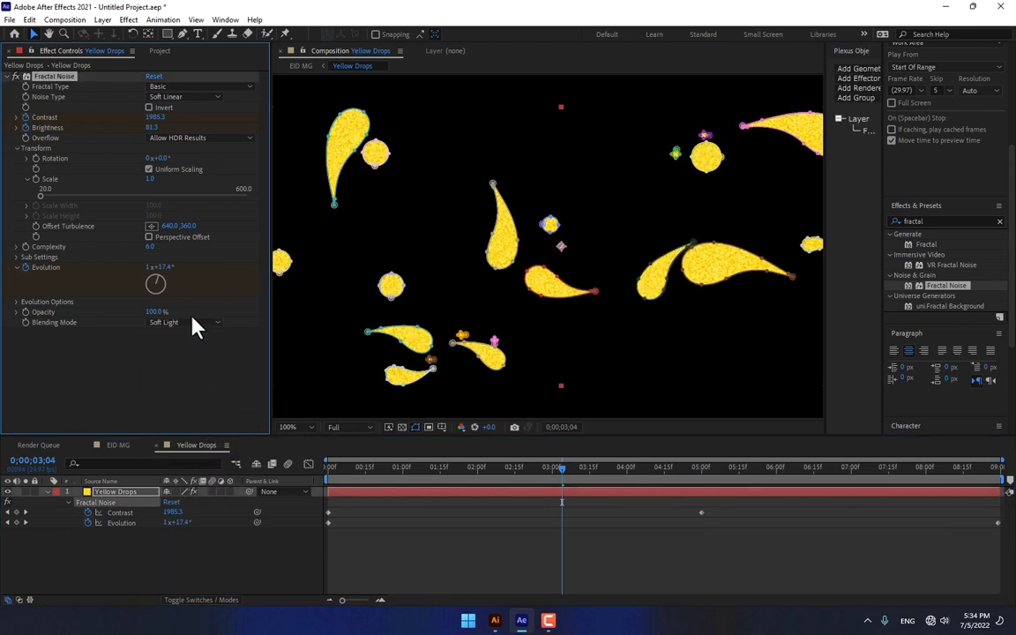
drag(369, 476, 433, 476)
click(182, 323)
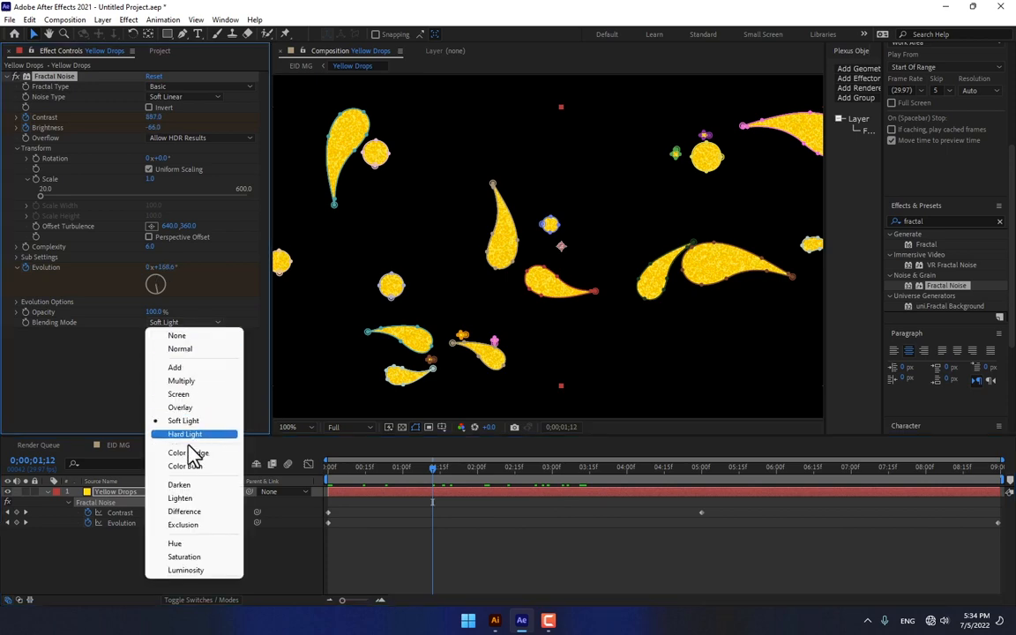
click(192, 452)
click(184, 323)
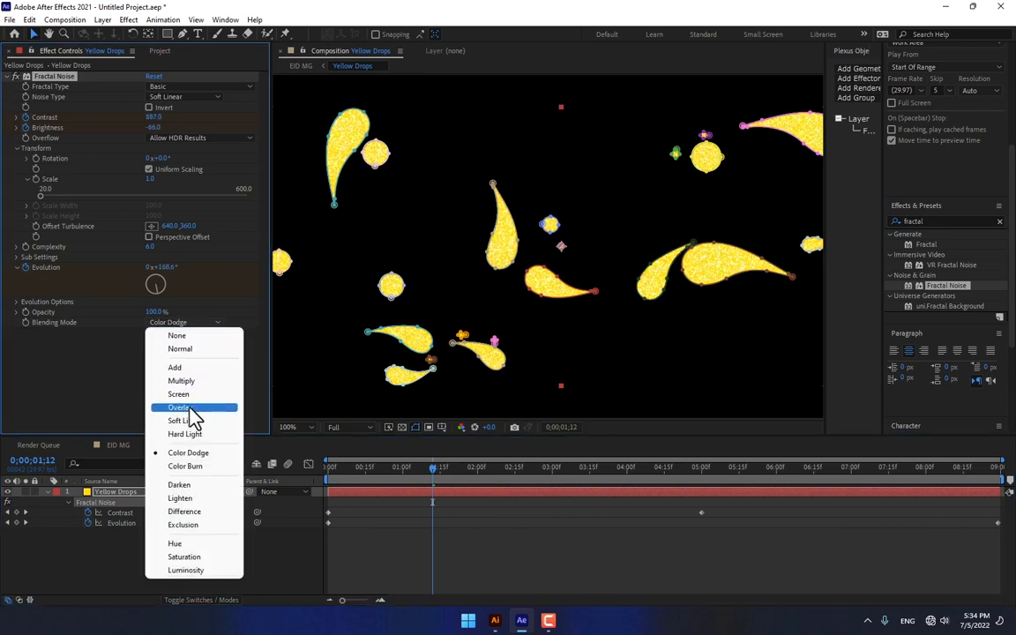
click(194, 431)
click(185, 323)
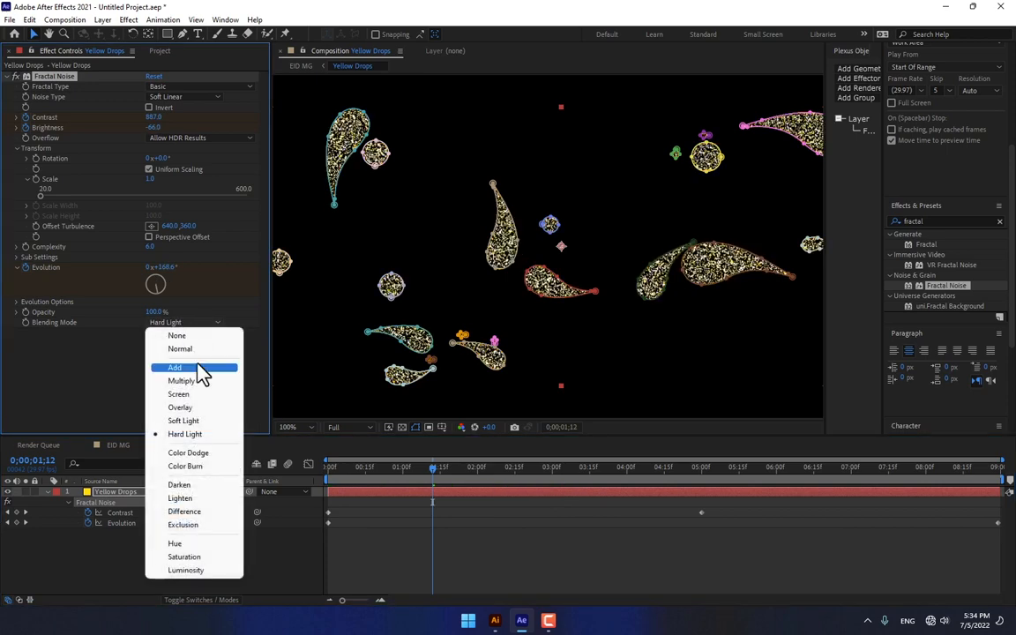
click(191, 384)
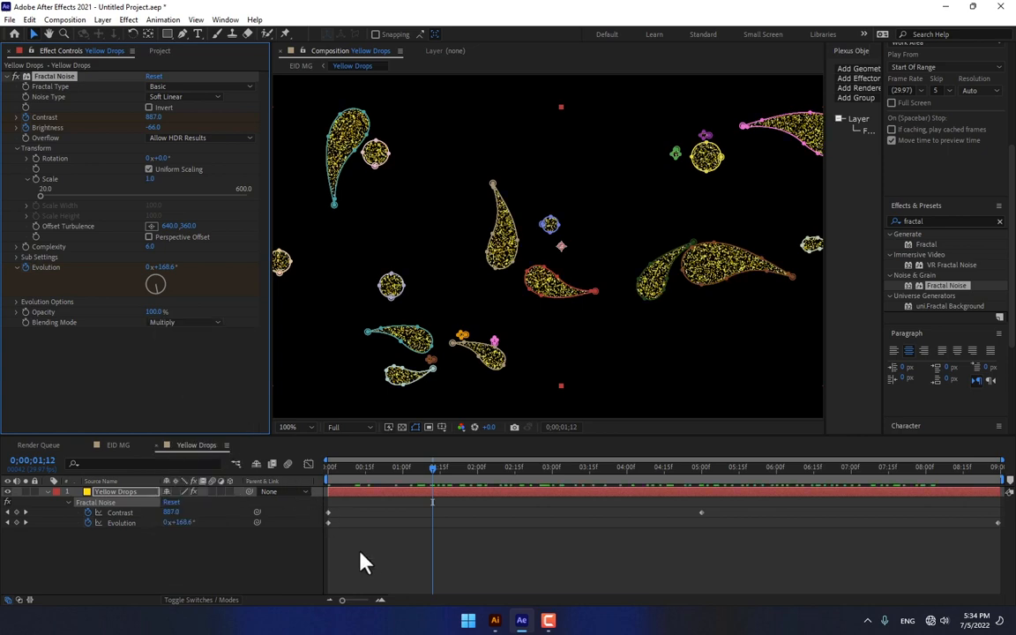
- Preview the yellow drops' noise animation in the Yellow Drops composition and in the EID MG composition
key(space)
drag(534, 479, 643, 477)
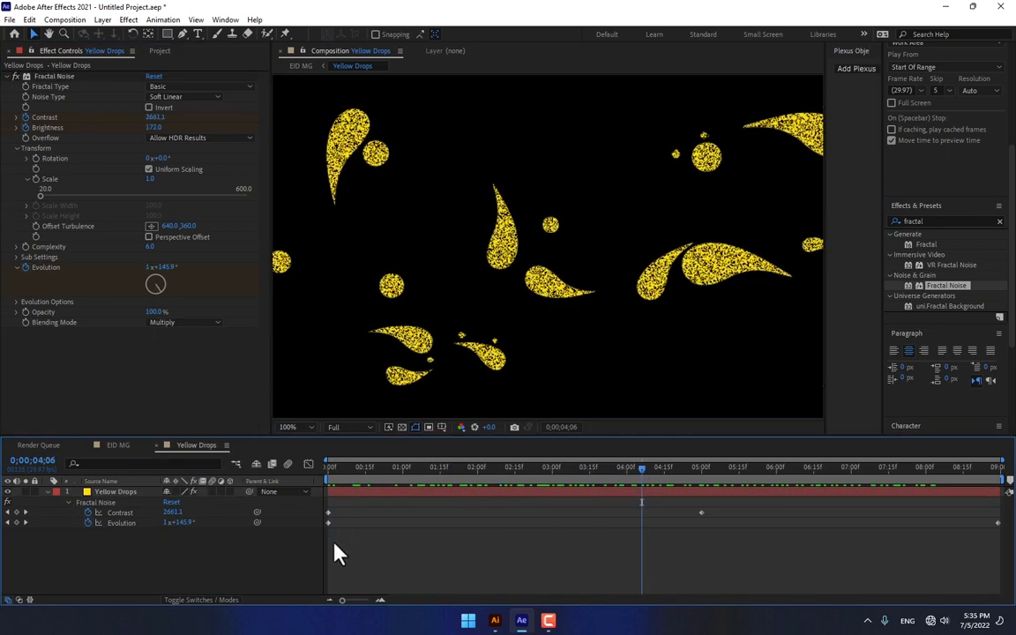
scroll(418, 362, down, 1)
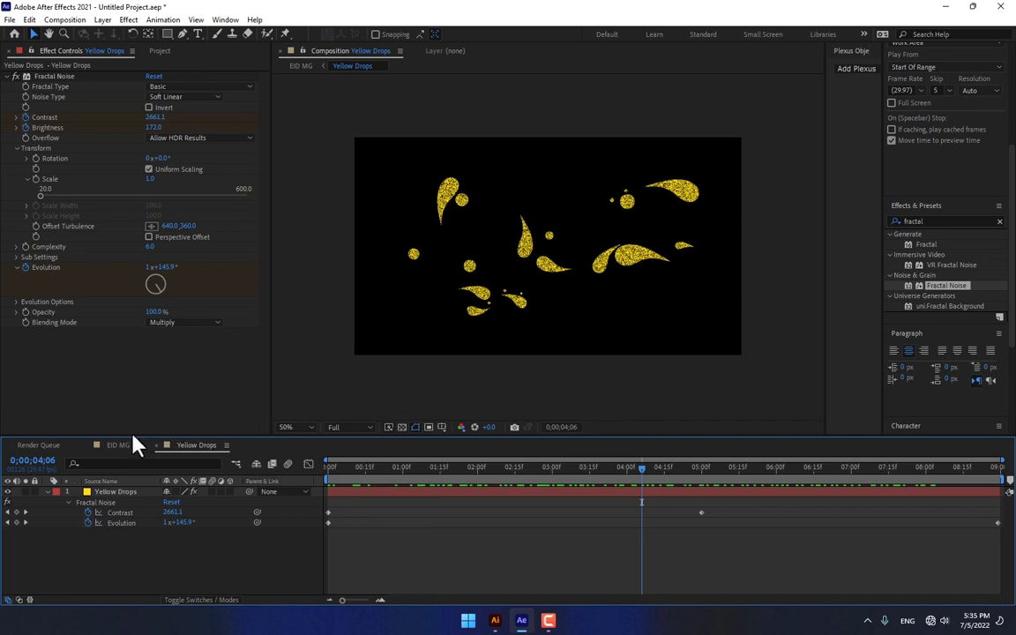
click(130, 444)
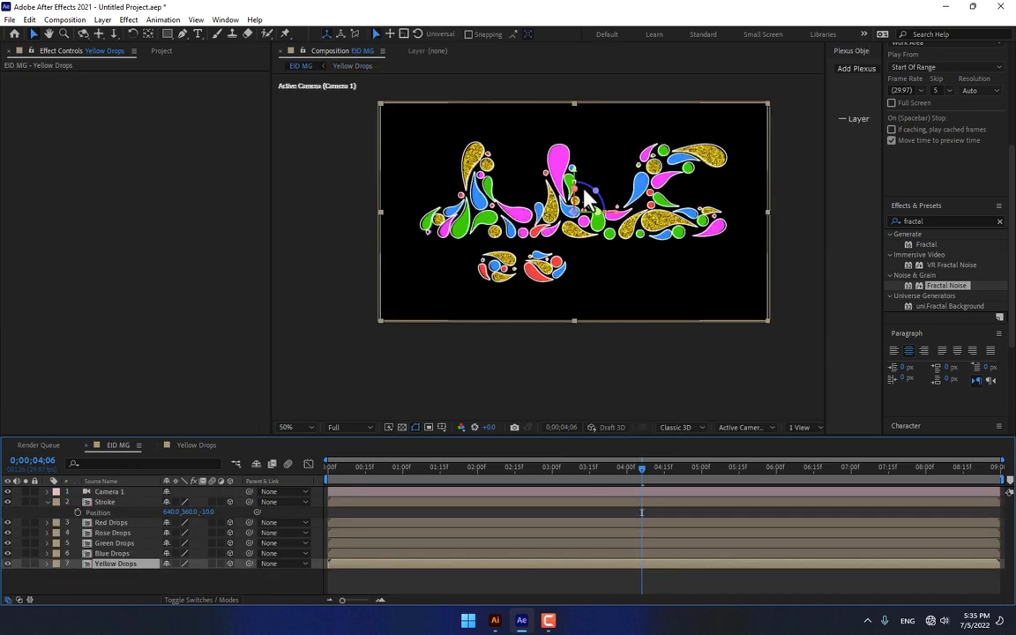
scroll(536, 241, up, 2)
drag(389, 467, 452, 472)
key(space)
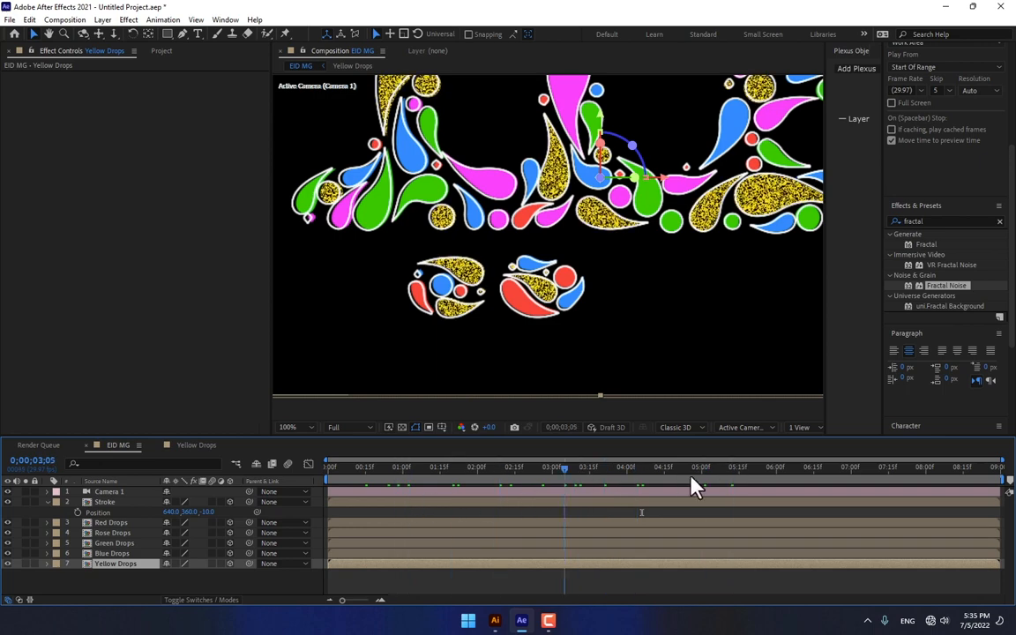
key(j)
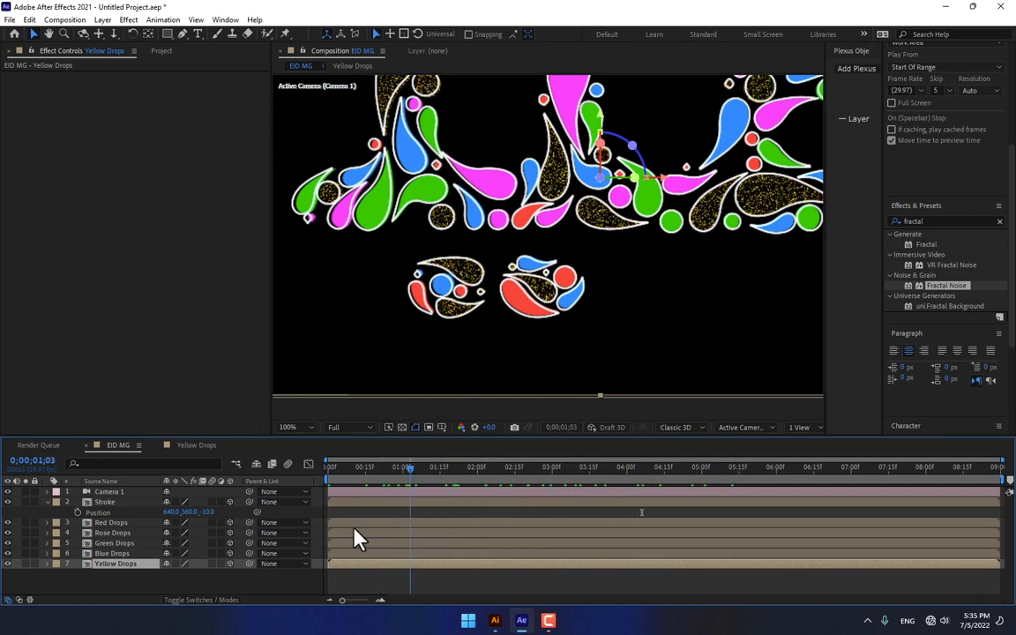
- Try the Overlay blending mode on the yellow drops' Fractal Noise early in the timeline, and go back to Multiply
click(196, 446)
click(112, 494)
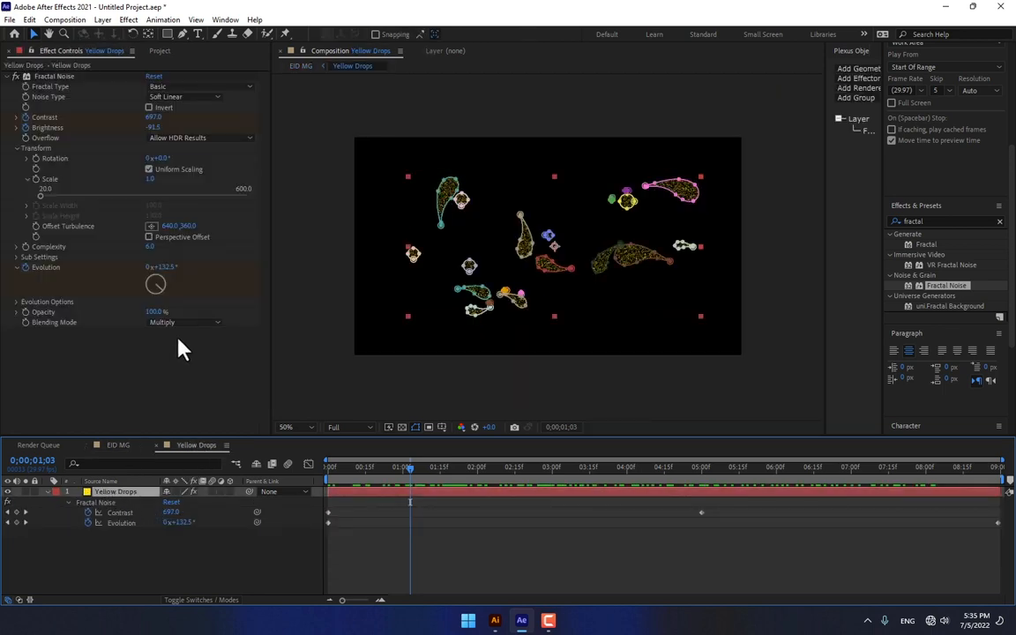
click(186, 322)
click(200, 410)
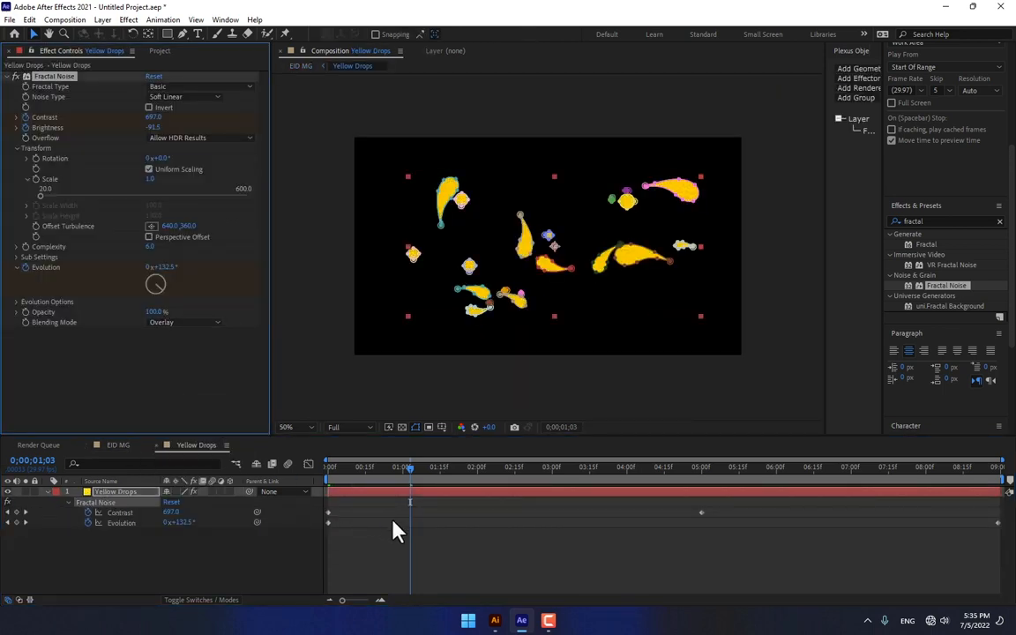
scroll(494, 326, up, 1)
drag(353, 472, 370, 505)
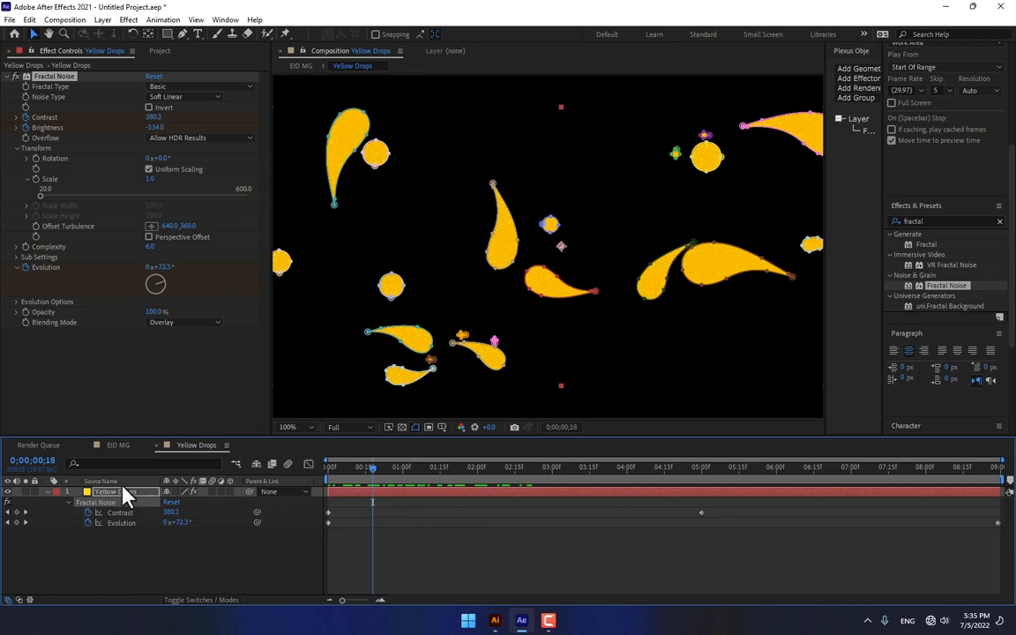
click(165, 322)
click(189, 391)
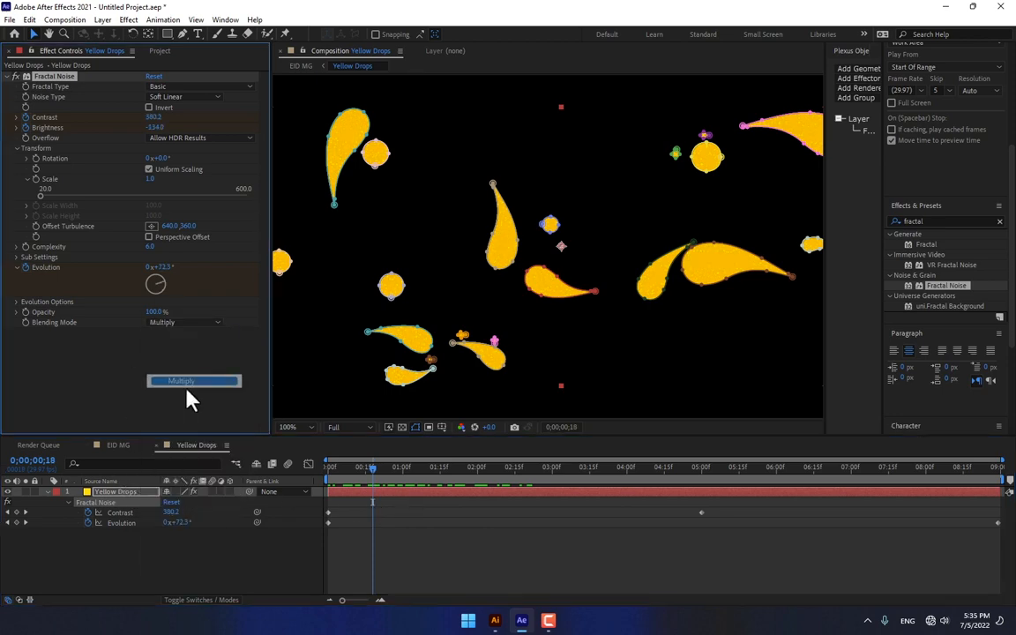
click(113, 444)
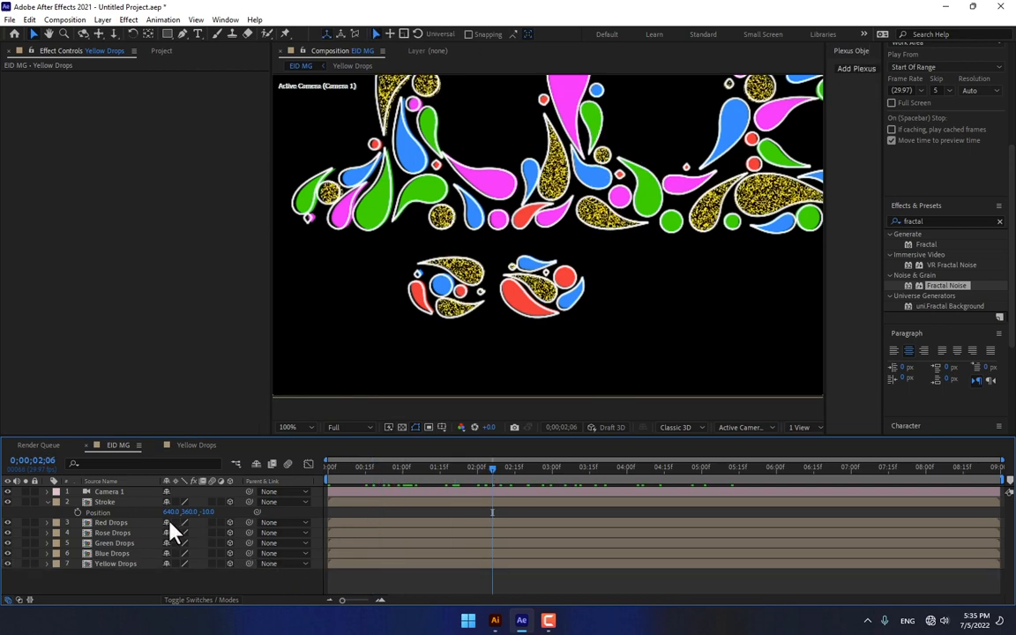
- Copy the Fractal Noise effect from the Yellow Drops layer onto the layer inside the Blue Drops composition at 0;00;02;06
click(196, 445)
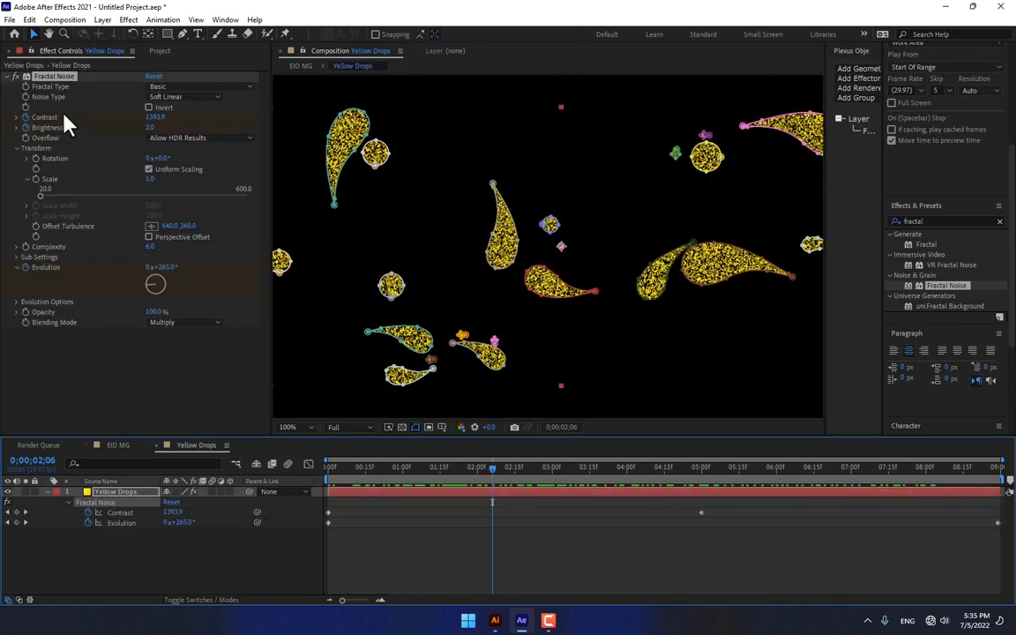
click(50, 78)
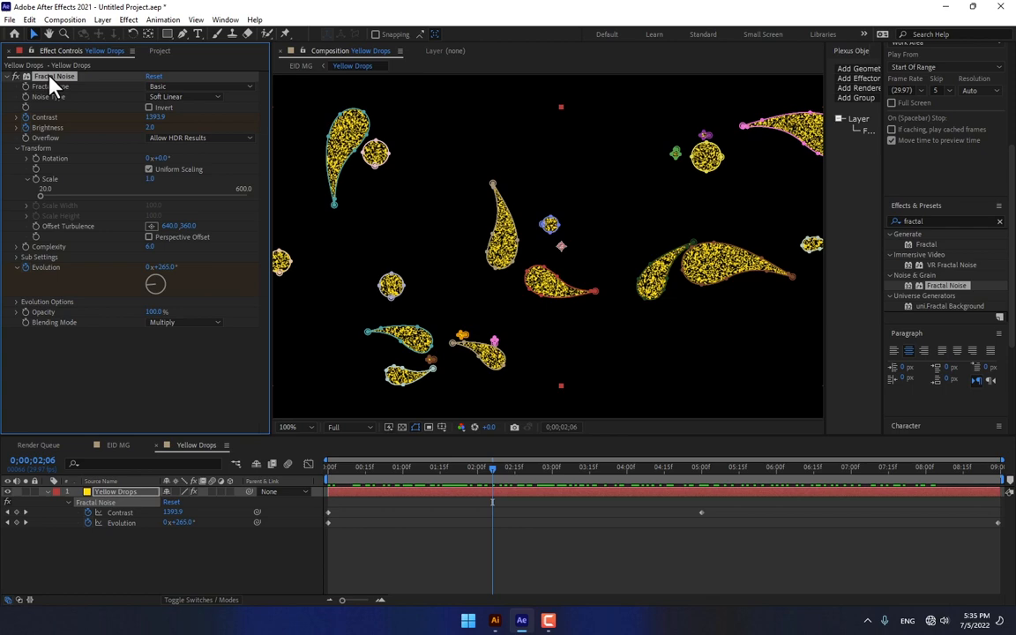
click(115, 446)
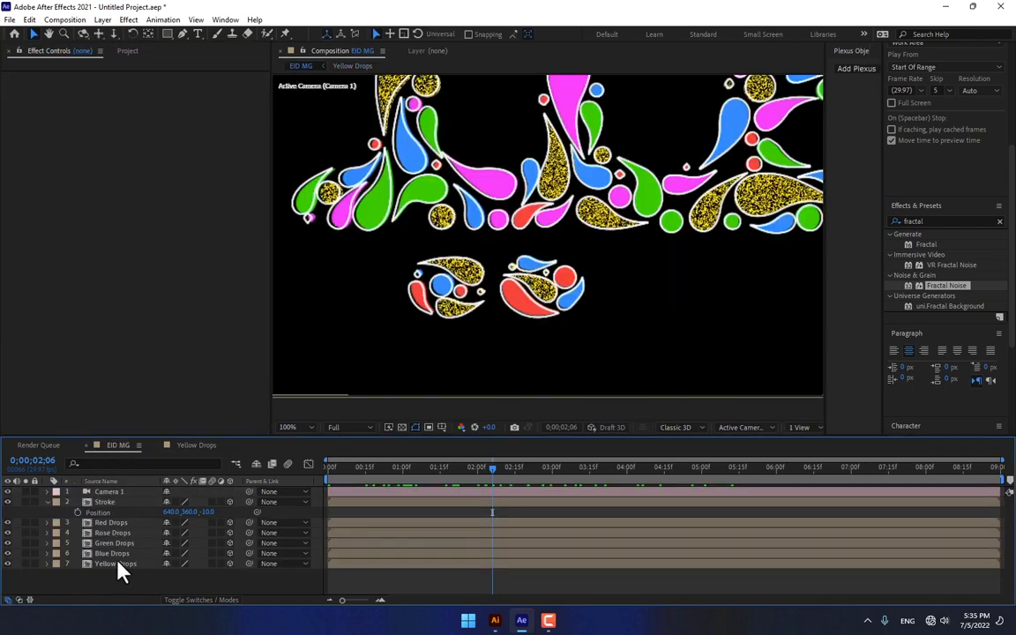
click(119, 564)
double_click(113, 554)
click(112, 492)
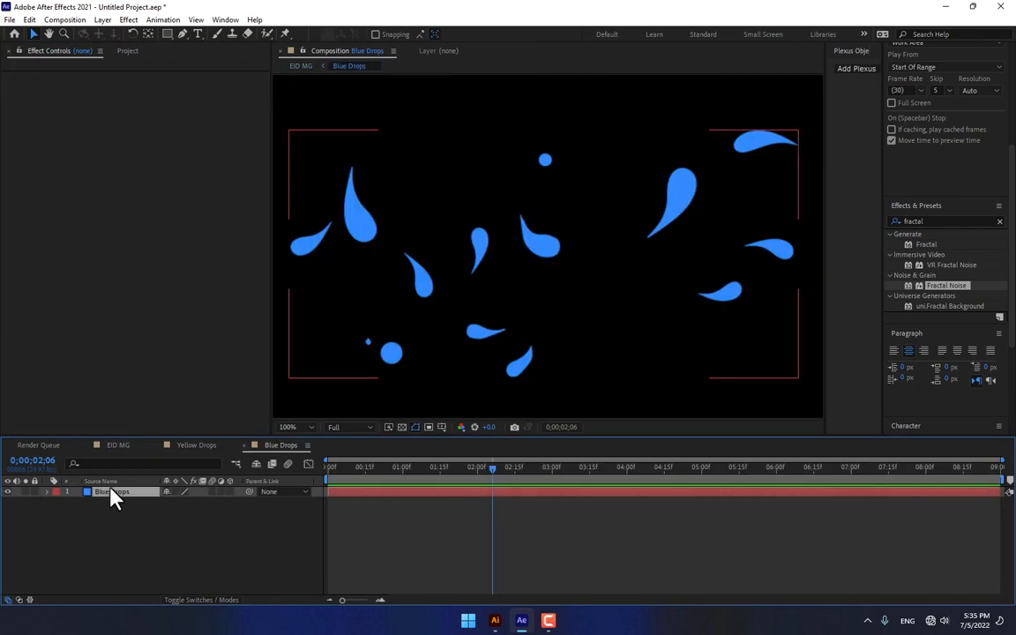
key(ctrl+v)
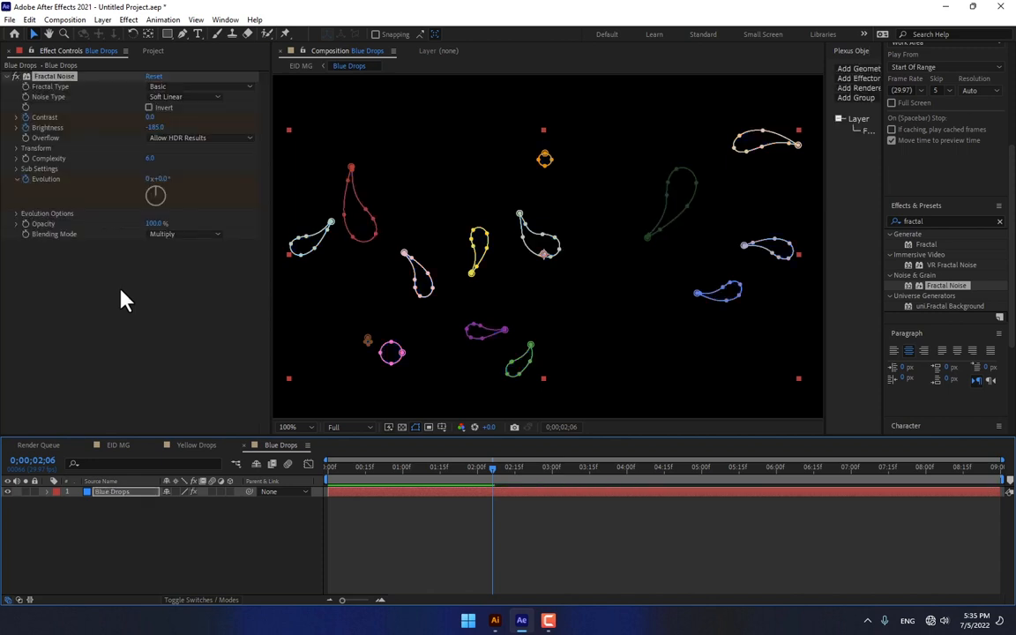
- Reveal the Blue Drops layer's keyframes and check the pasted noise animation along the timeline
drag(430, 471, 530, 483)
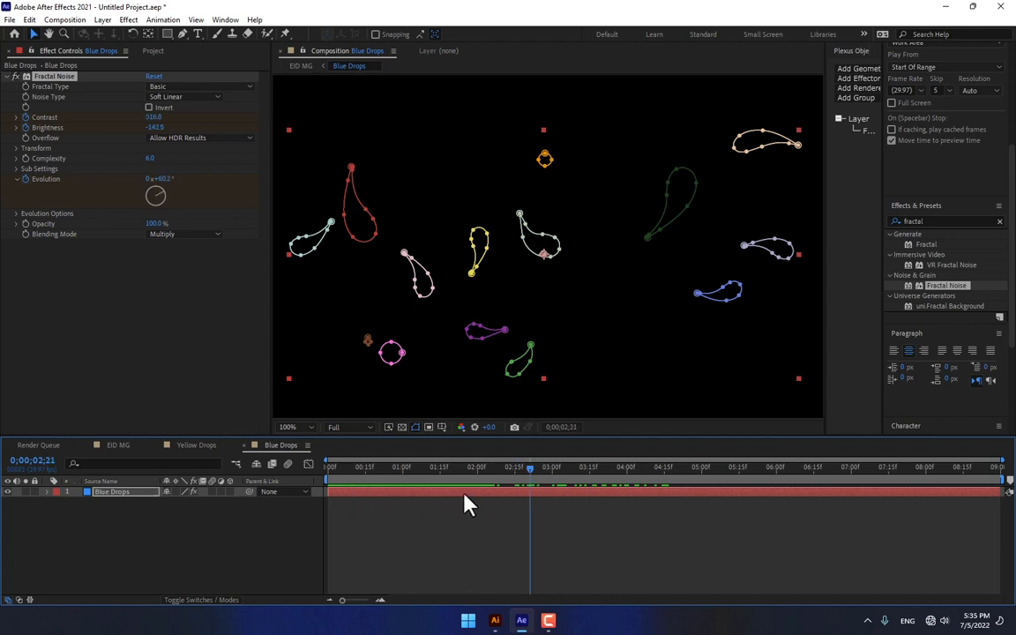
key(u)
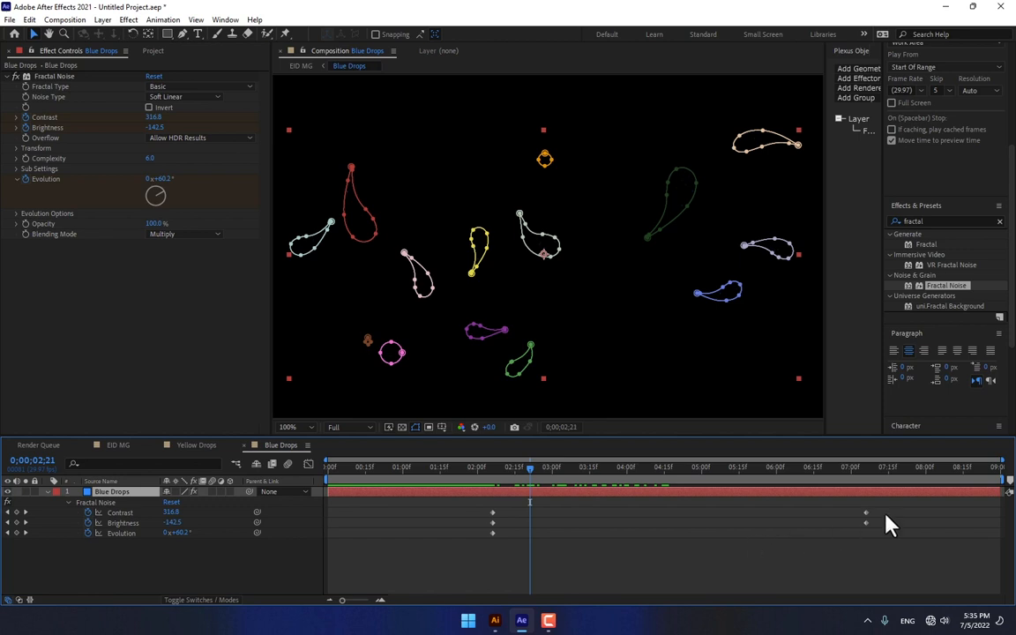
click(120, 532)
click(709, 566)
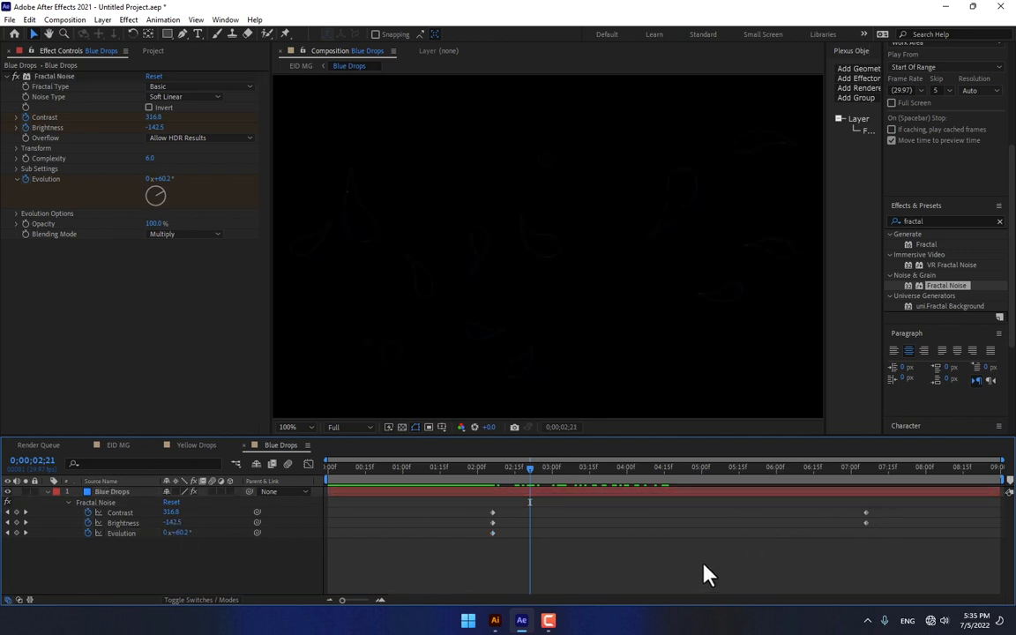
click(121, 536)
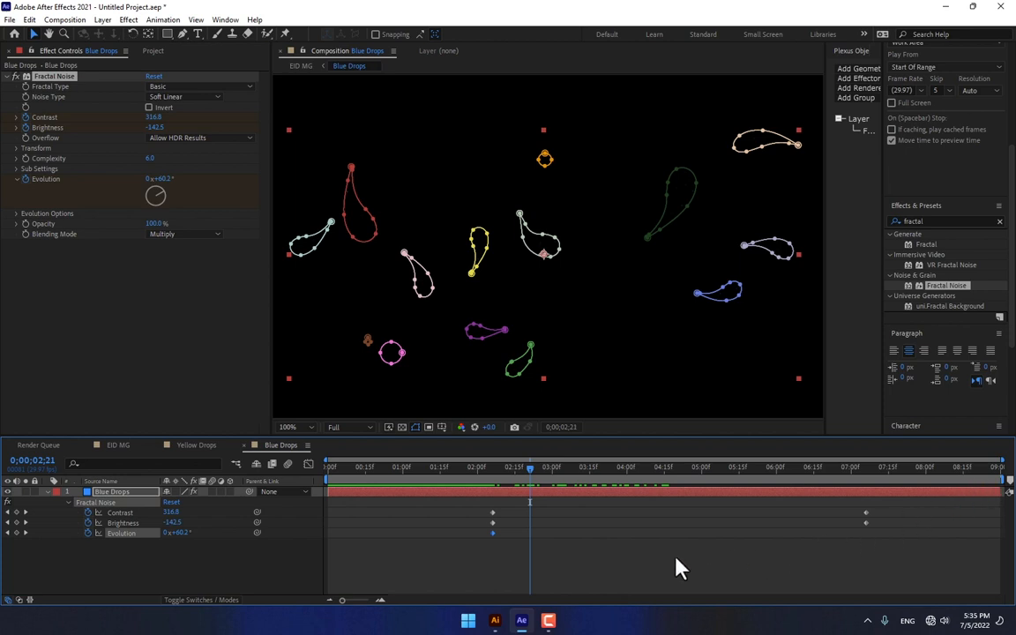
key(space)
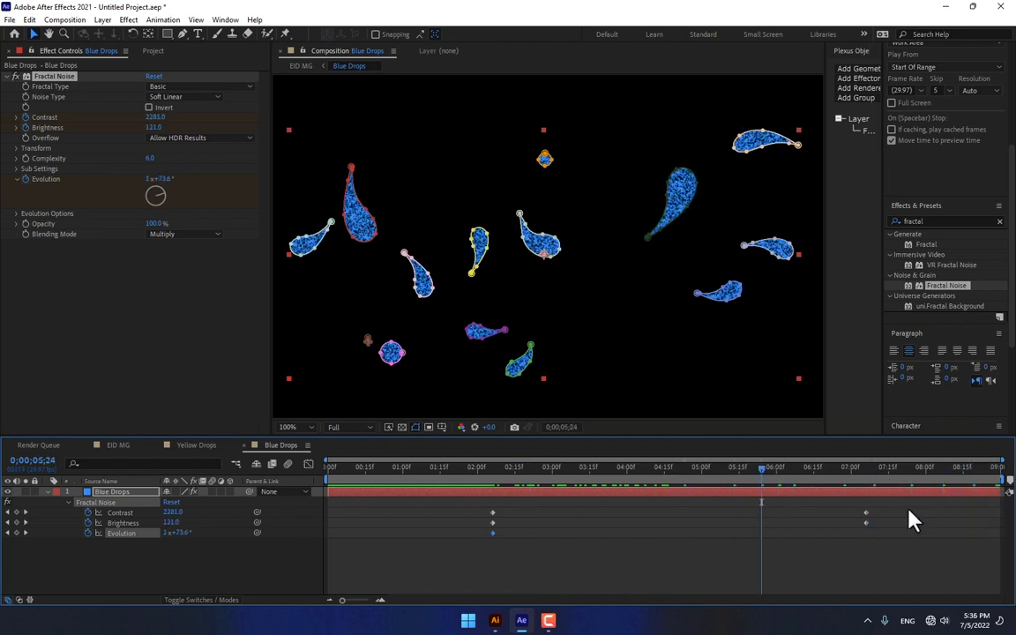
- Shift the Blue Drops contrast and brightness keyframes earlier, to just after the first frame and just after 5 seconds, and check the result
drag(913, 509, 333, 523)
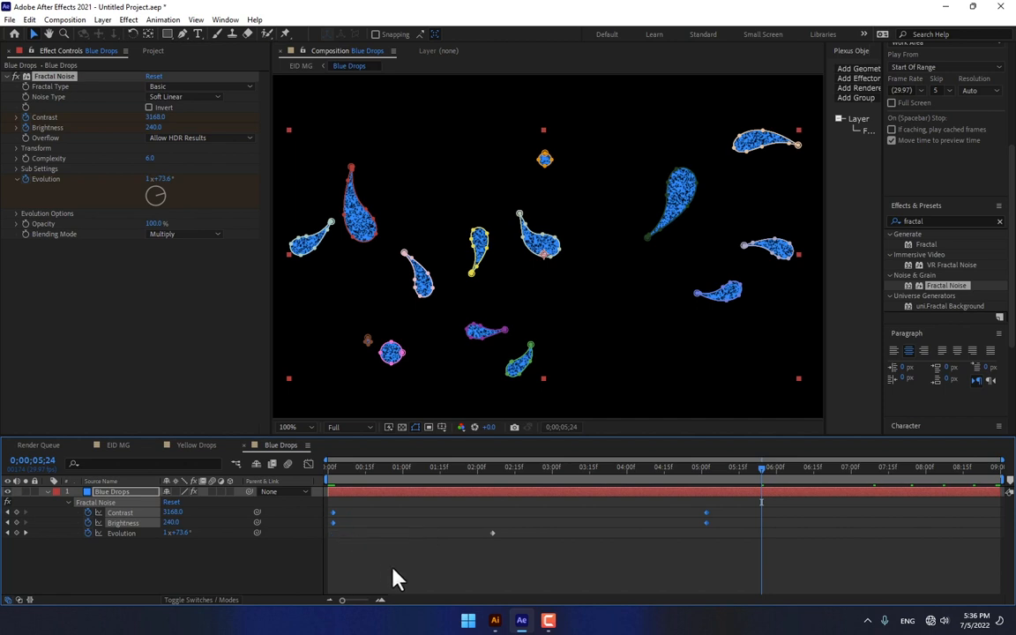
click(393, 567)
drag(377, 468, 470, 494)
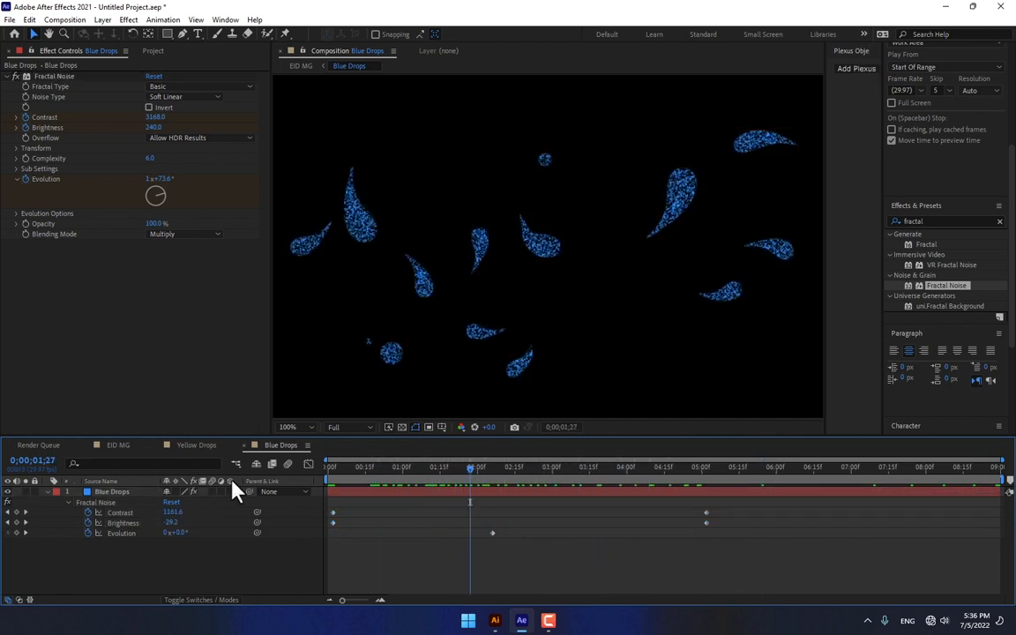
- Paste the copied Fractal Noise effect onto the layer inside the Green Drops composition at 0;00;01;27
click(109, 446)
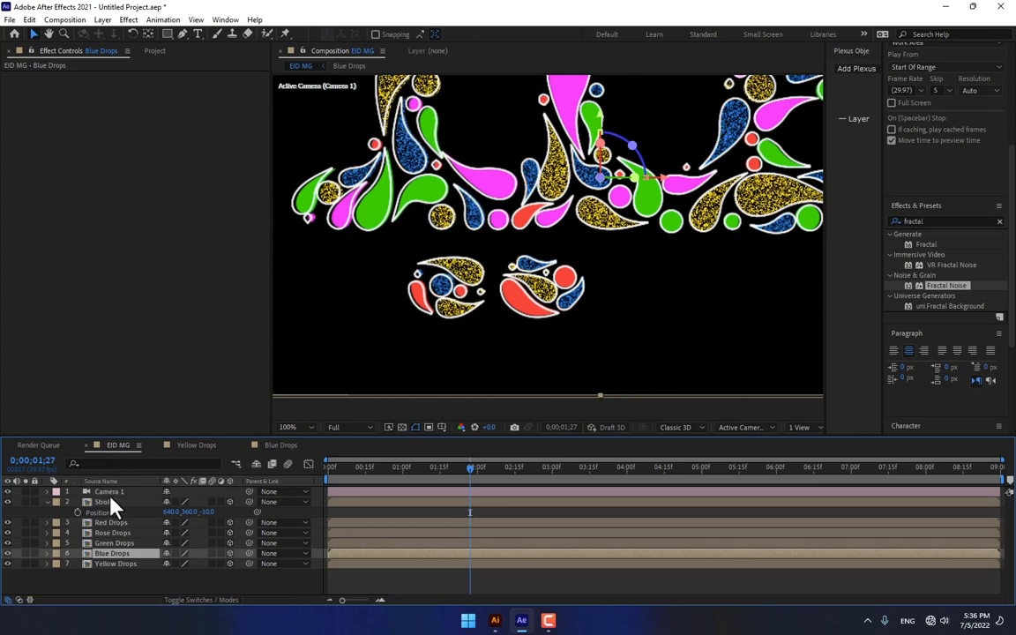
double_click(112, 543)
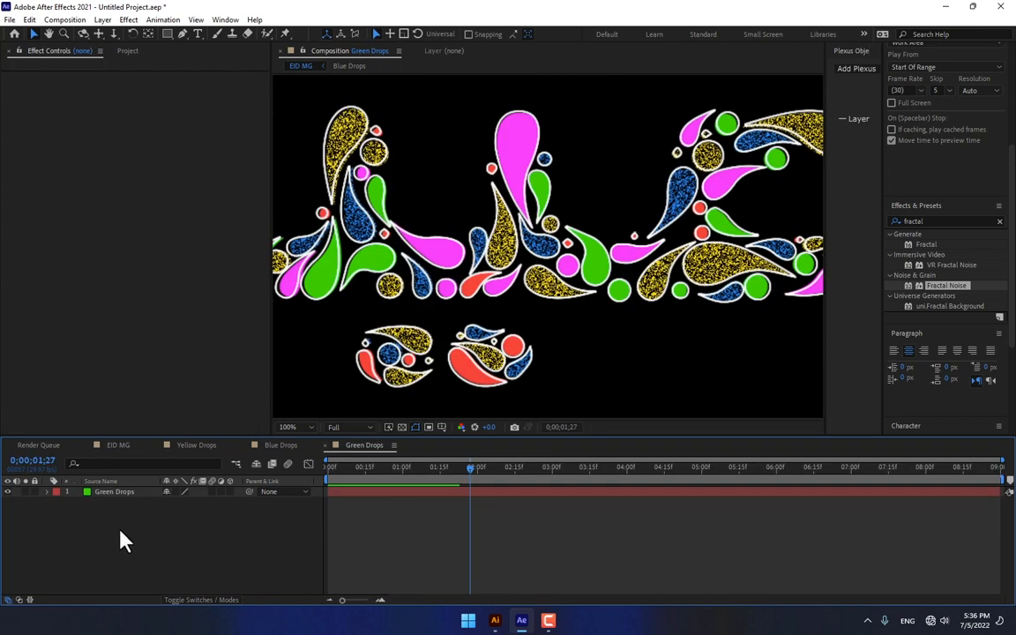
click(121, 501)
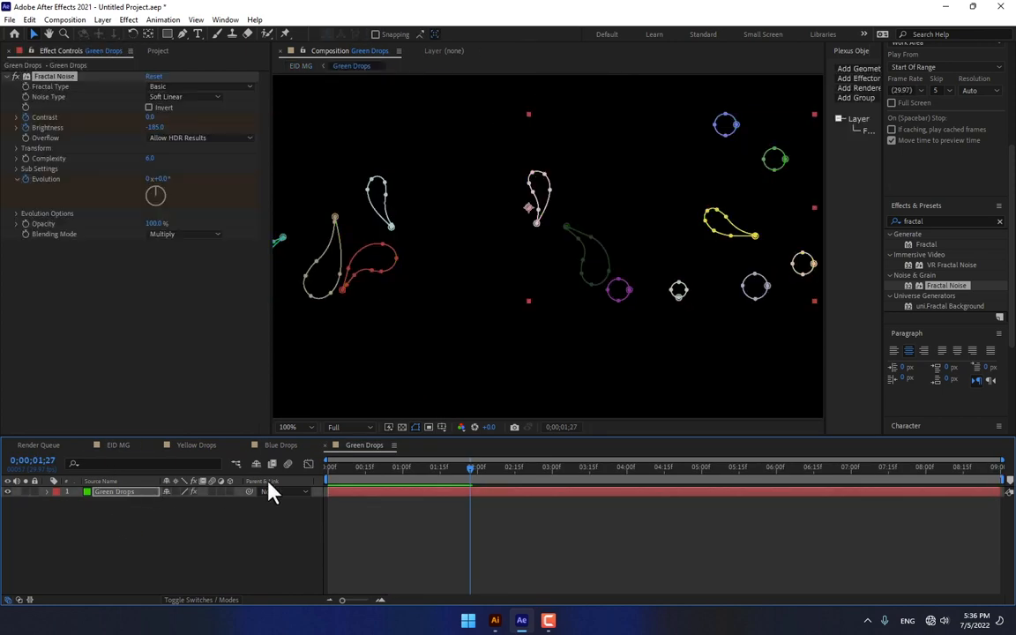
- Move the Green Drops' first noise keyframes to just before 0;00;00;15 and the last contrast and brightness keyframes just past 0;00;07;15, and return to EID MG
key(u)
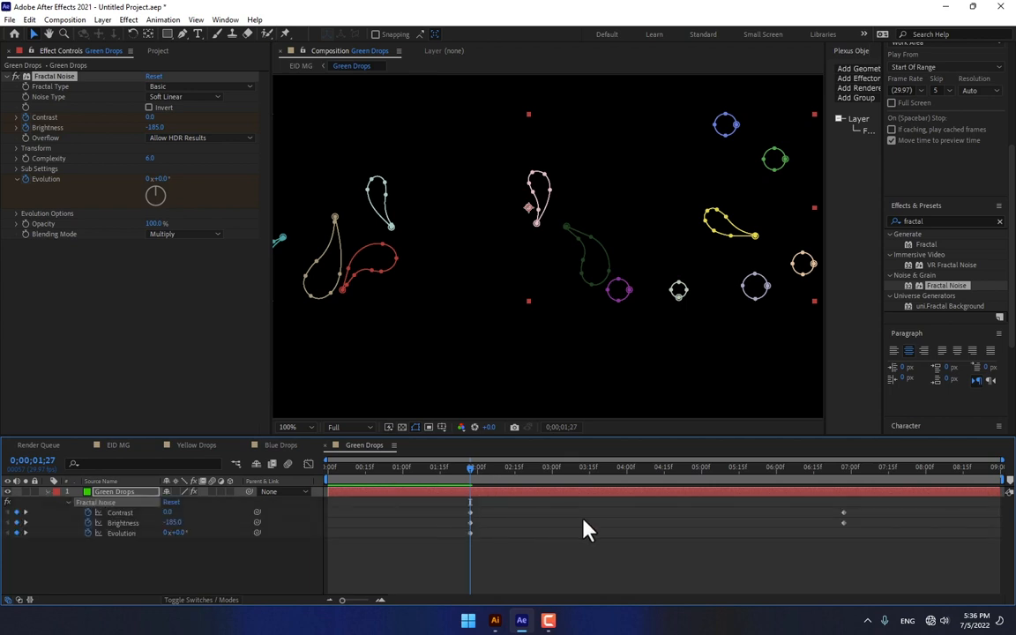
drag(485, 505, 362, 535)
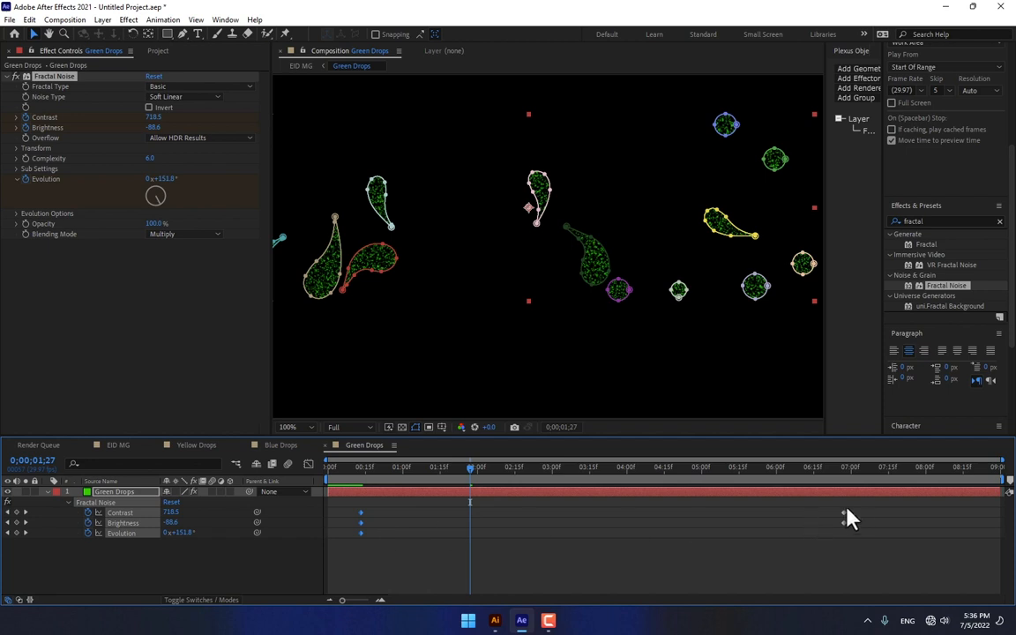
drag(849, 507, 895, 520)
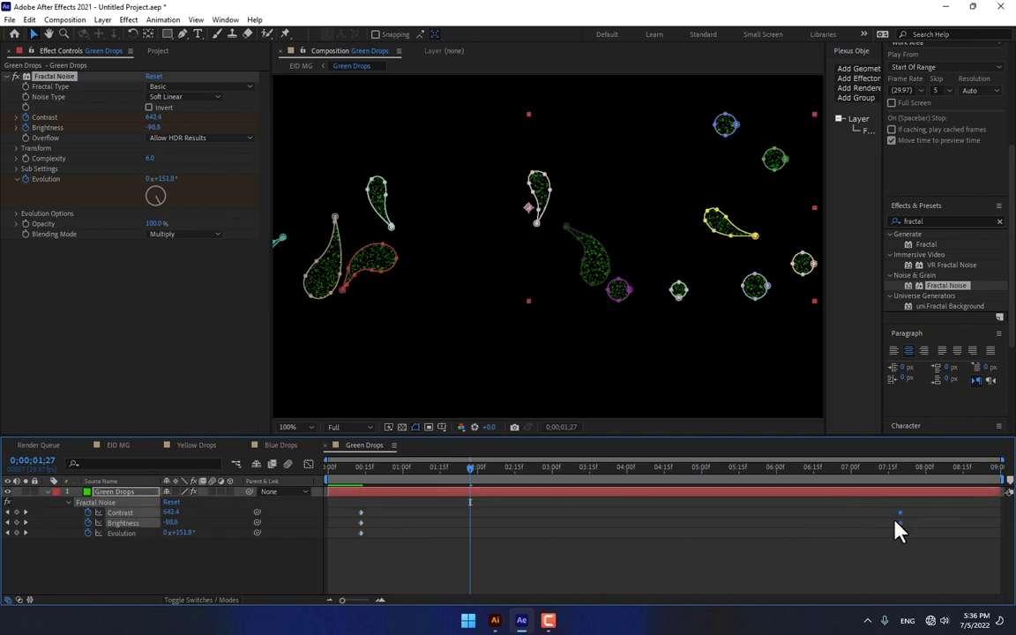
drag(515, 487, 833, 479)
click(118, 447)
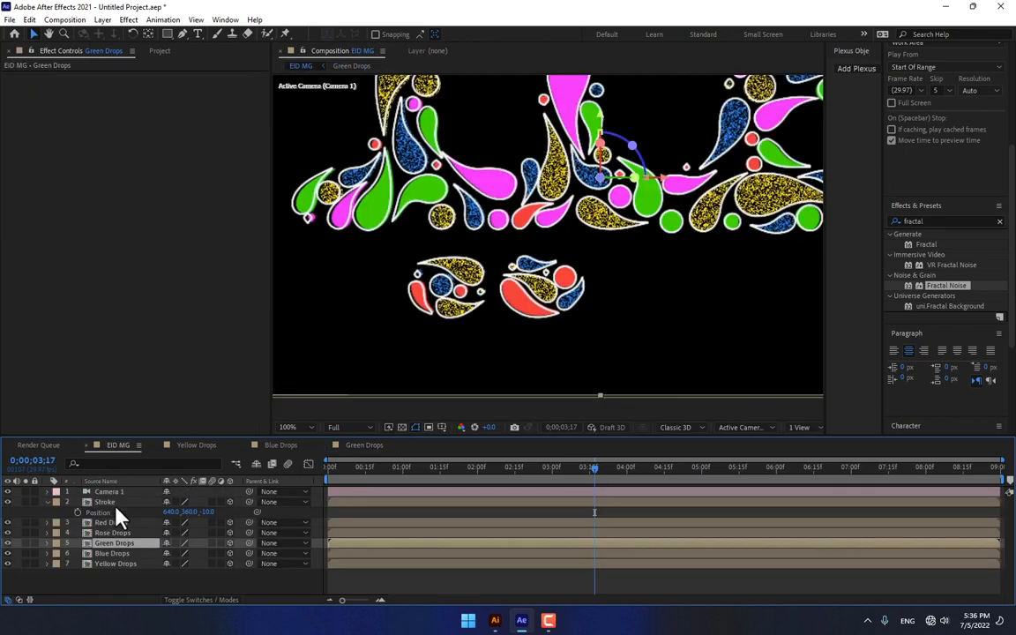
- Paste the copied Fractal Noise effect onto the layer inside the Rose Drops composition and reveal its keyframes
double_click(113, 534)
click(112, 495)
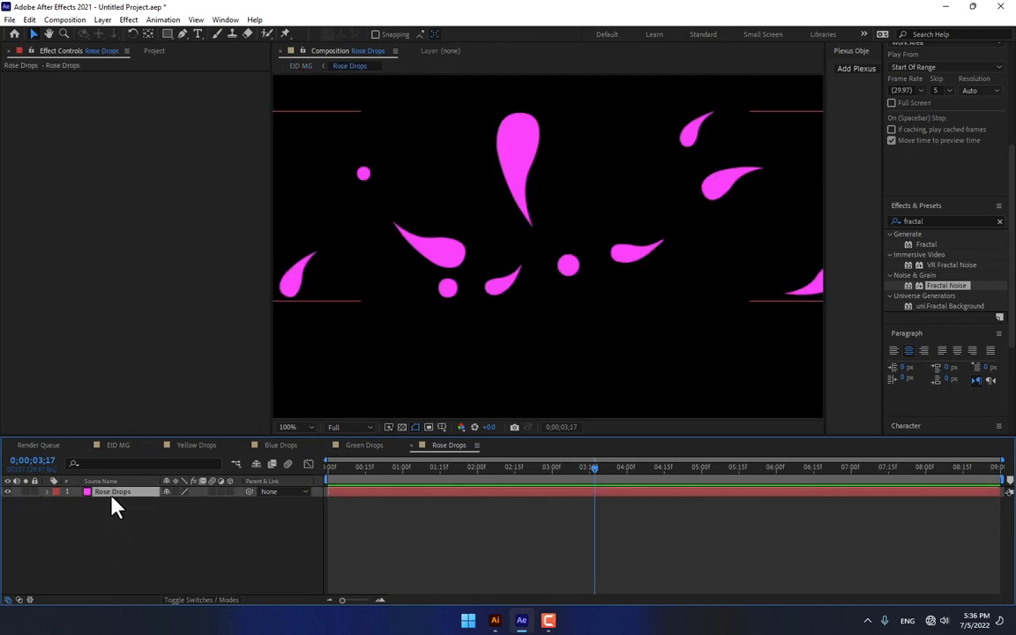
key(ctrl+v)
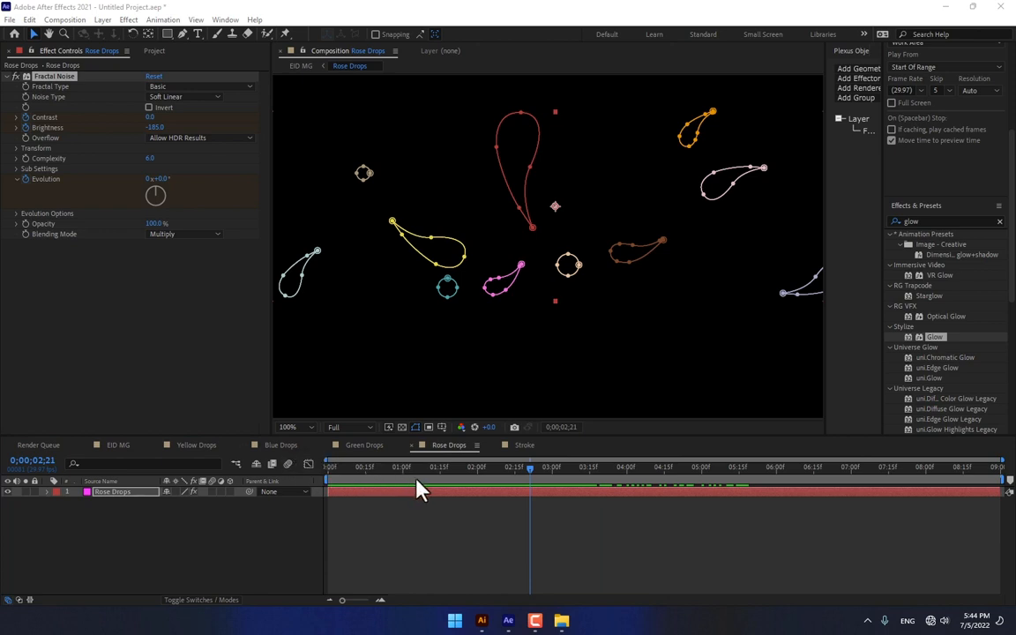
drag(416, 480, 658, 476)
key(u)
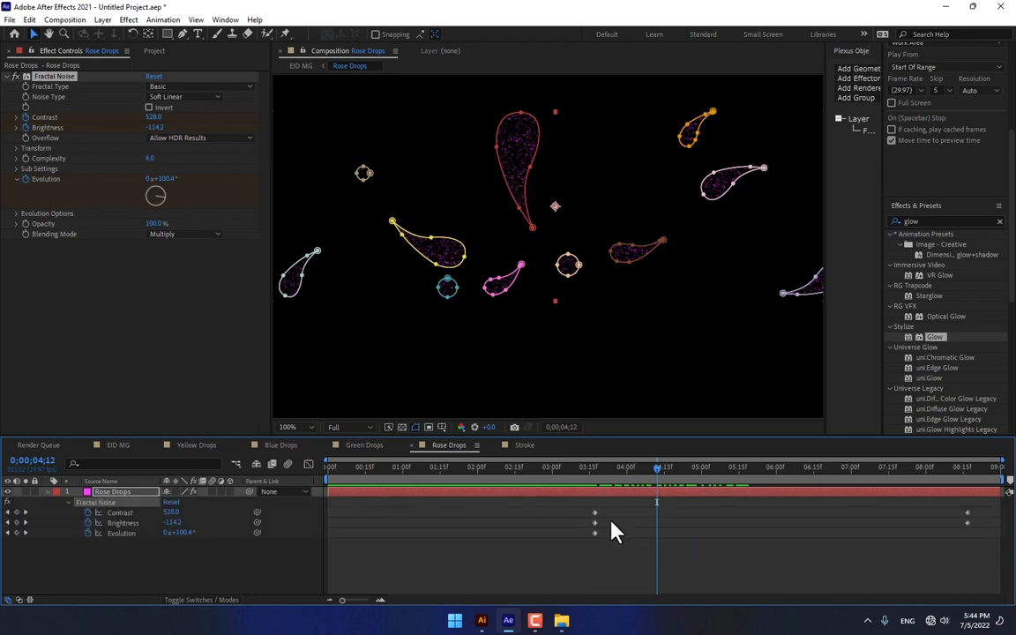
- Shift the Rose Drops contrast and brightness keyframes to start at 0;00;00;15, bring the last pair earlier, and return to EID MG
drag(978, 512, 365, 519)
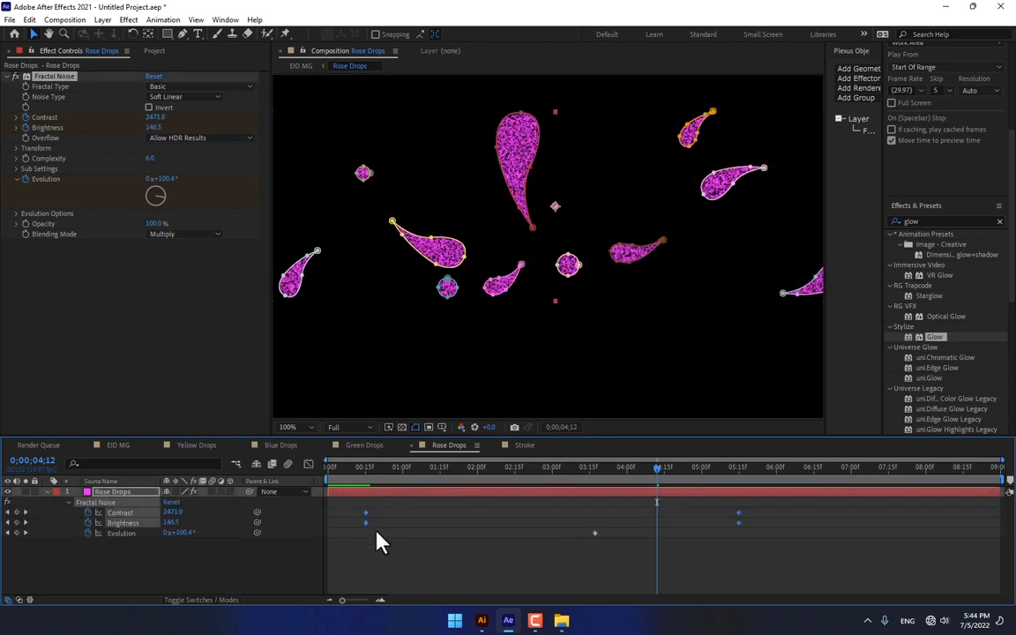
click(380, 534)
drag(764, 508, 512, 523)
click(441, 558)
click(118, 445)
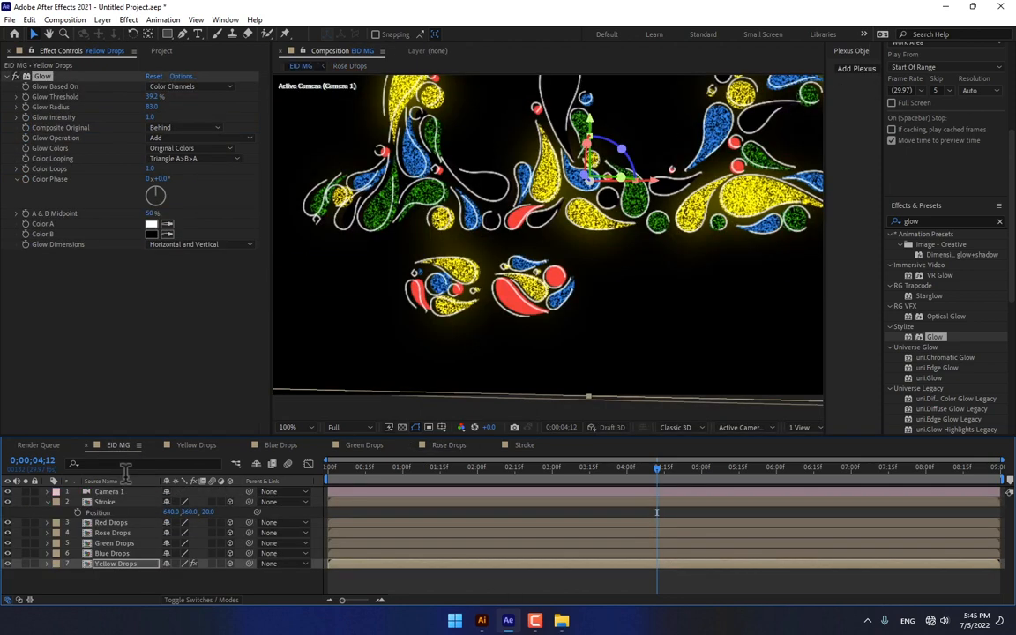
- Paste the Fractal Noise effect onto the layer inside the Red Drops composition at 0;00;04;12 and reveal its keyframes
double_click(118, 524)
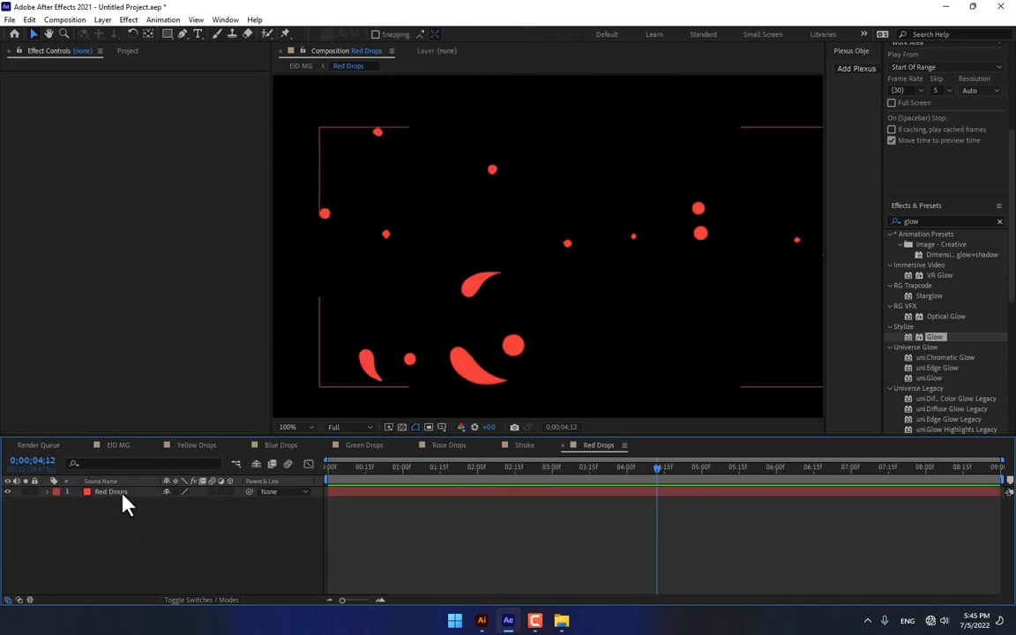
click(124, 503)
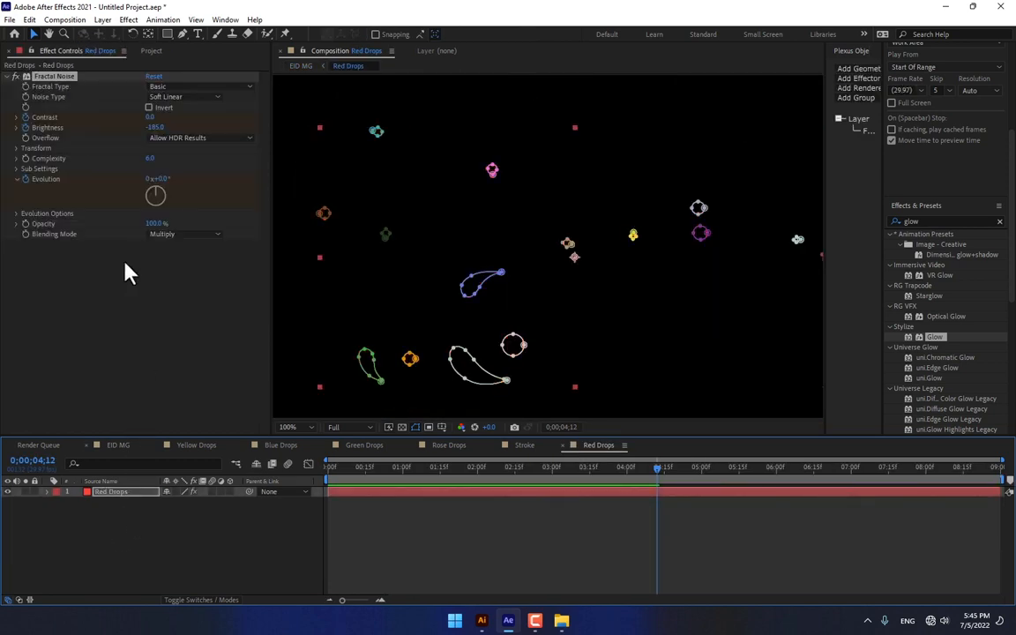
key(u)
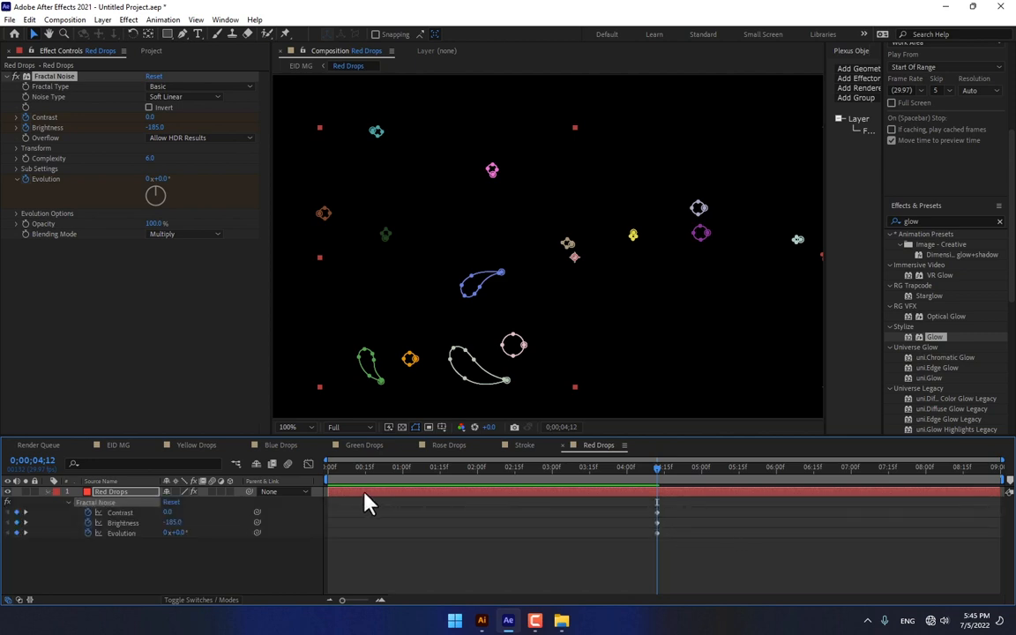
click(125, 495)
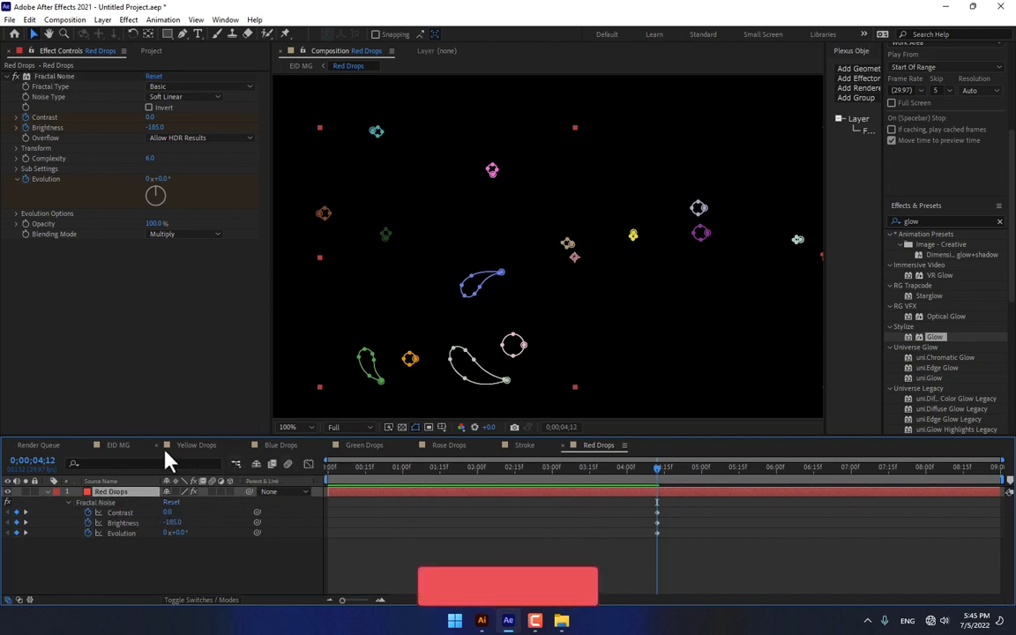
- Return to EID MG and preview the noise animation on the drops along the timeline
click(133, 445)
drag(395, 468, 572, 474)
key(space)
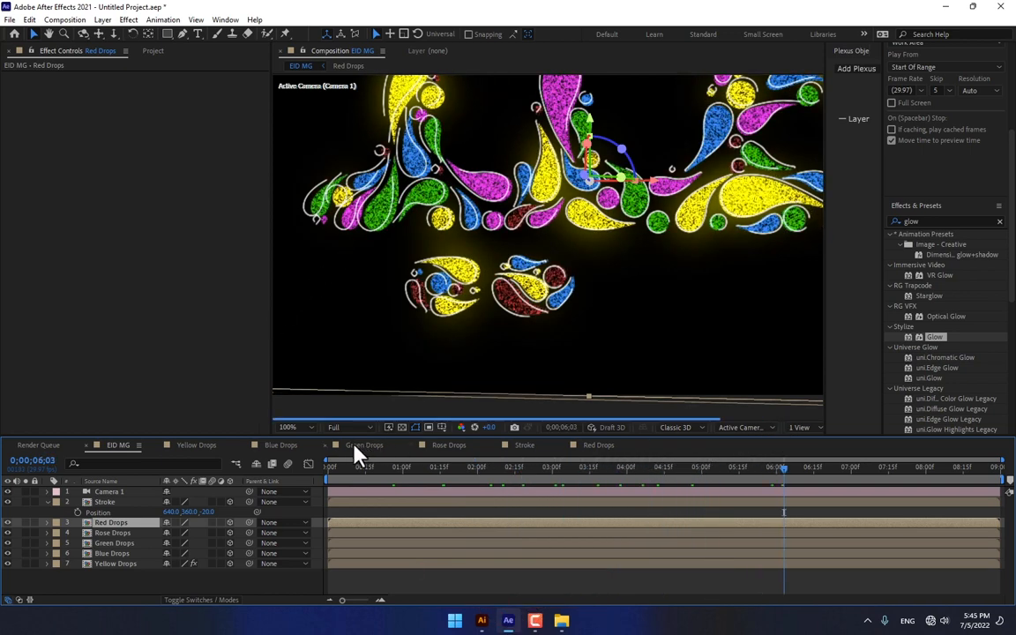
- Move the Red Drops' first noise keyframes to about 0;00;00;15 and the last contrast and brightness keyframes to about 0;00;02;20, then return to EID MG
click(598, 446)
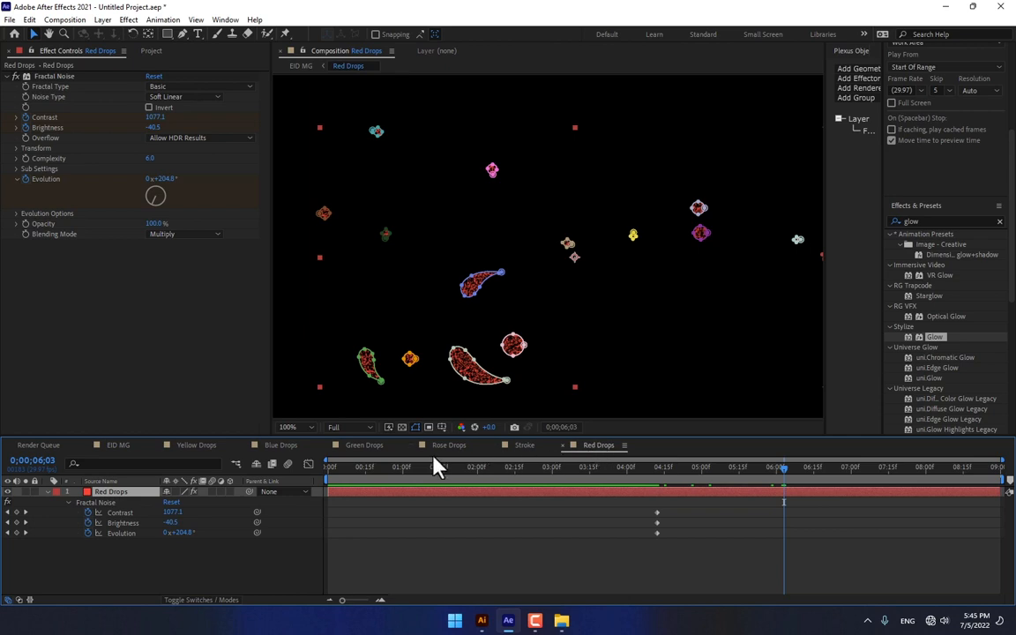
drag(784, 469, 719, 517)
drag(128, 551, 112, 515)
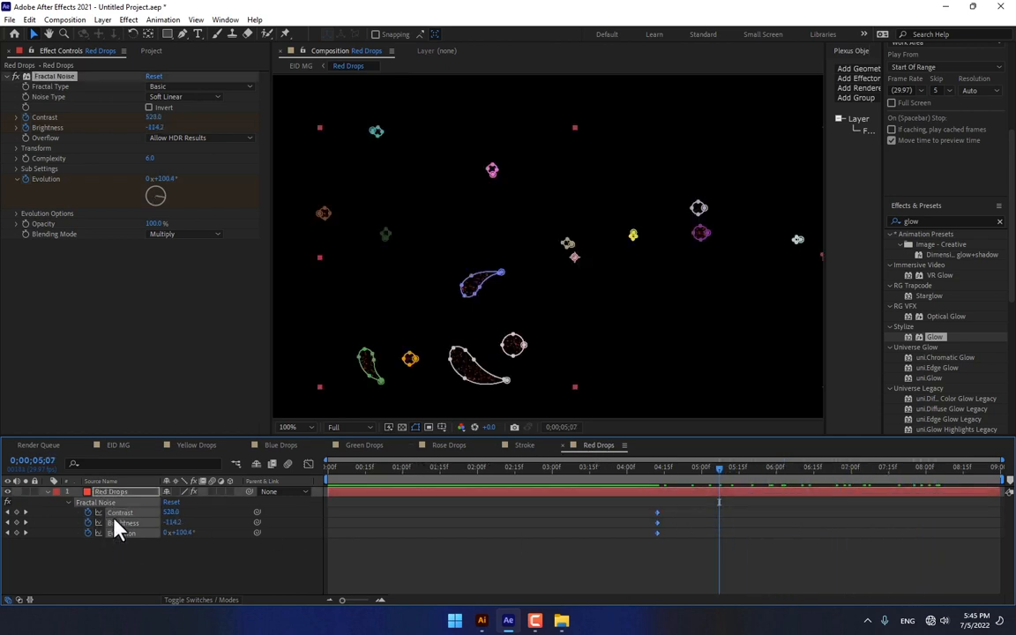
drag(657, 522, 369, 526)
drag(799, 572, 529, 551)
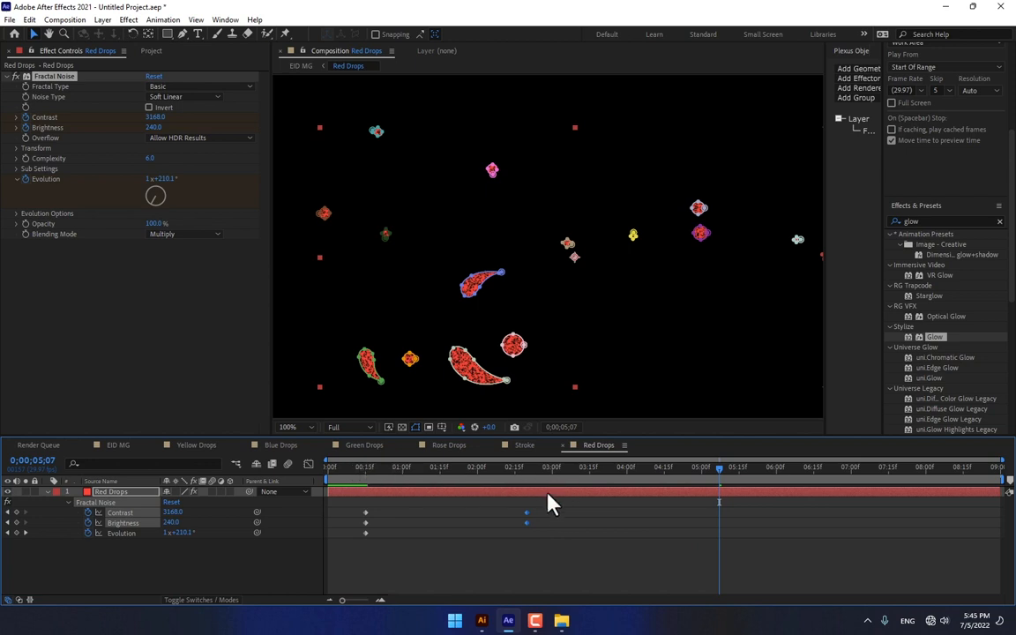
click(521, 584)
click(122, 446)
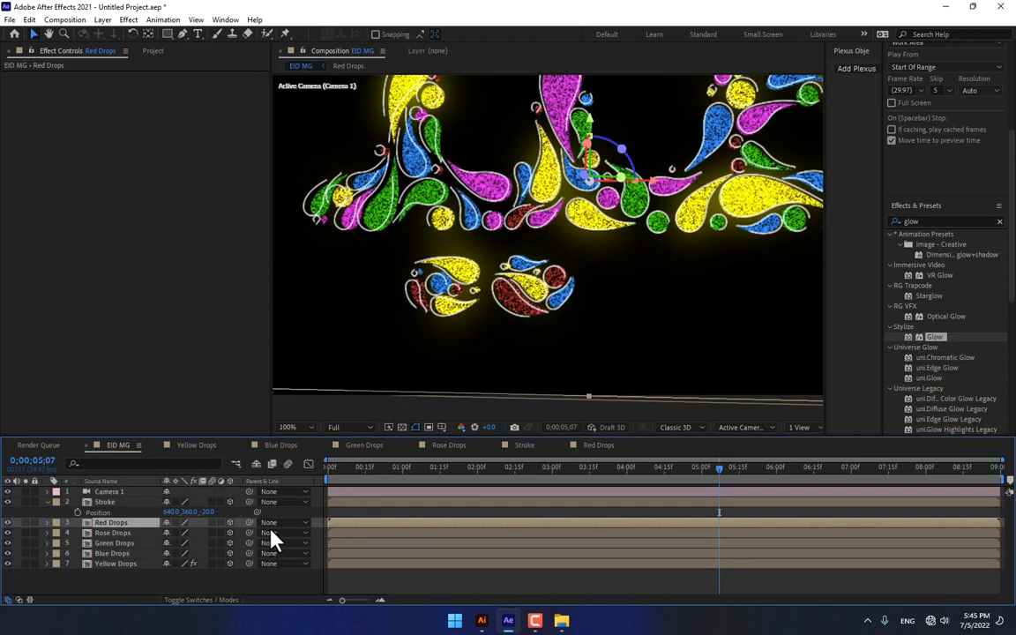
- Check the combined drops animation along the EID MG timeline and inspect the noise keyframes inside Yellow Drops
click(298, 587)
drag(390, 469, 652, 455)
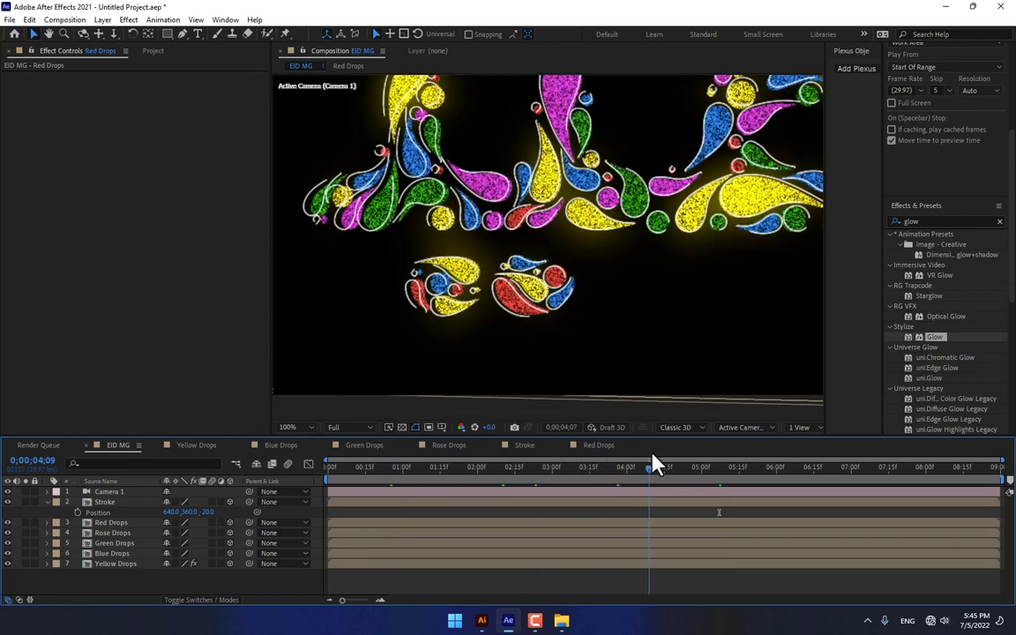
double_click(113, 564)
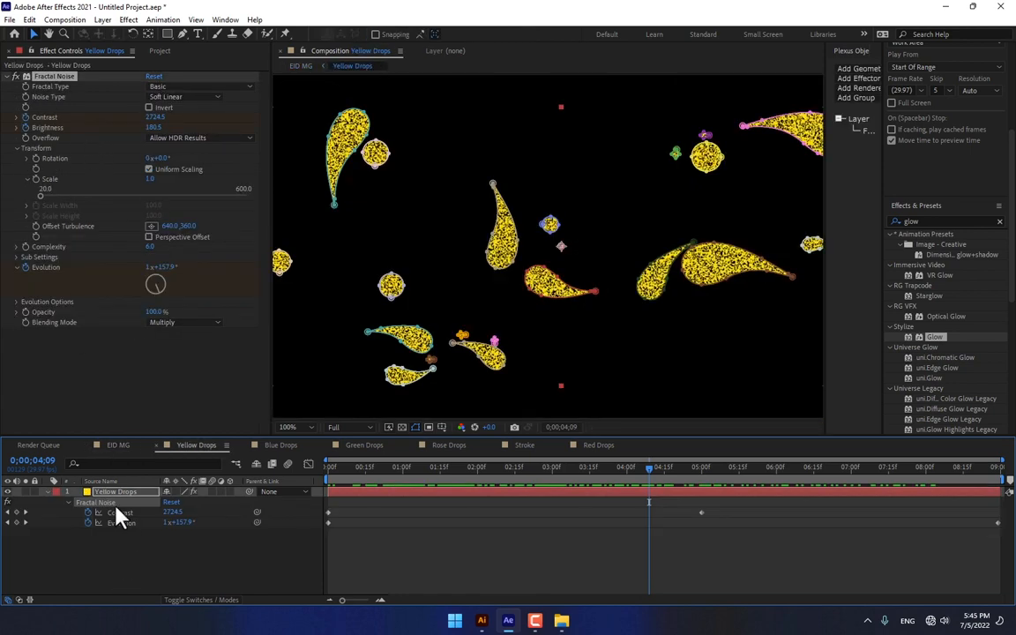
click(105, 445)
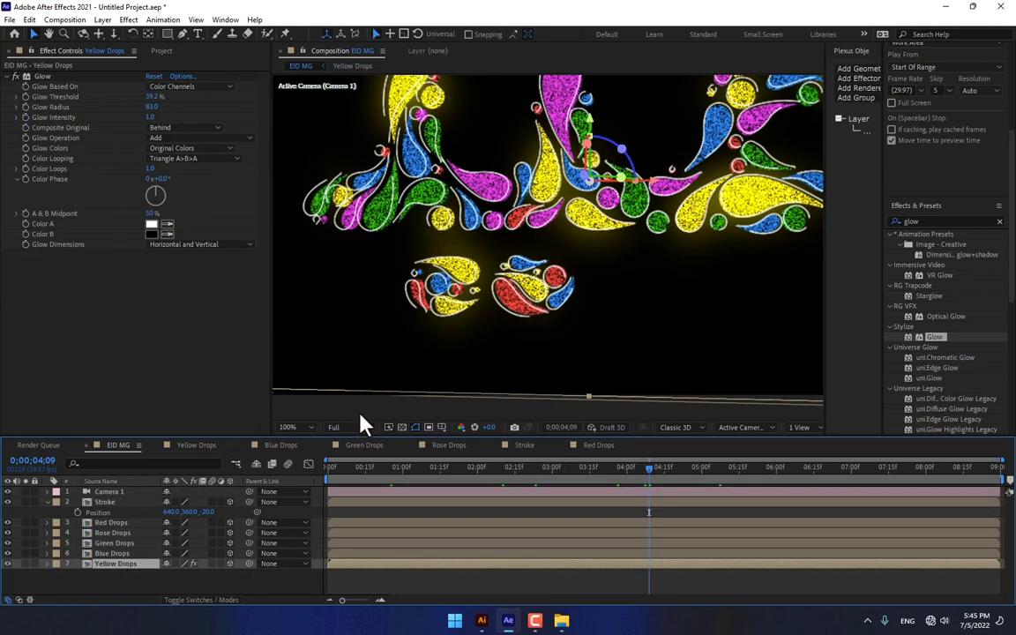
- Copy the Glow effect from the Yellow Drops layer onto the Red, Rose, Green and Blue Drops layers
click(42, 77)
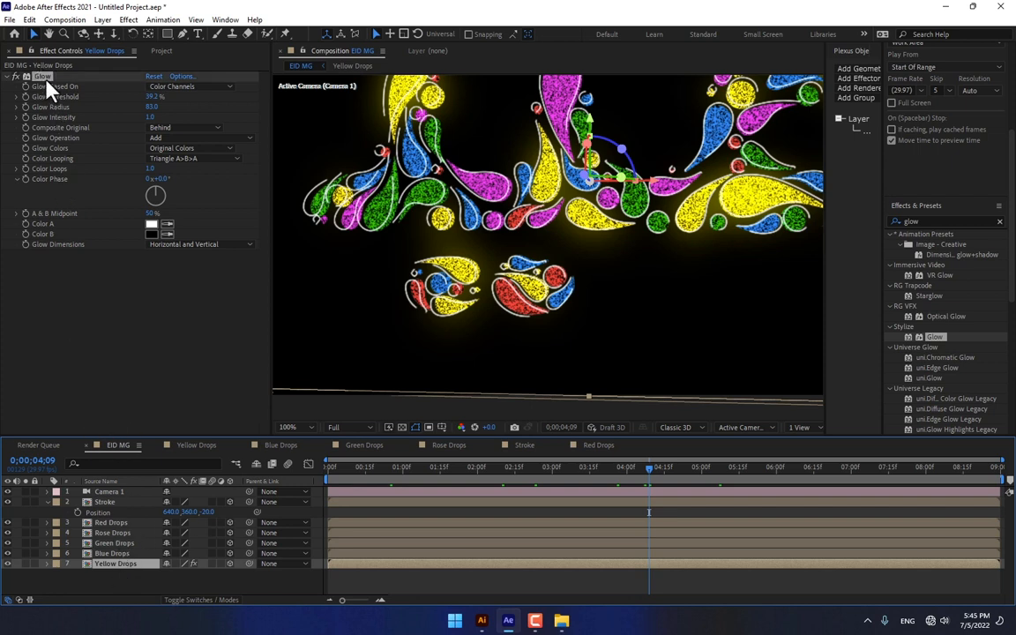
click(113, 524)
shift+click(113, 553)
key(ctrl+v)
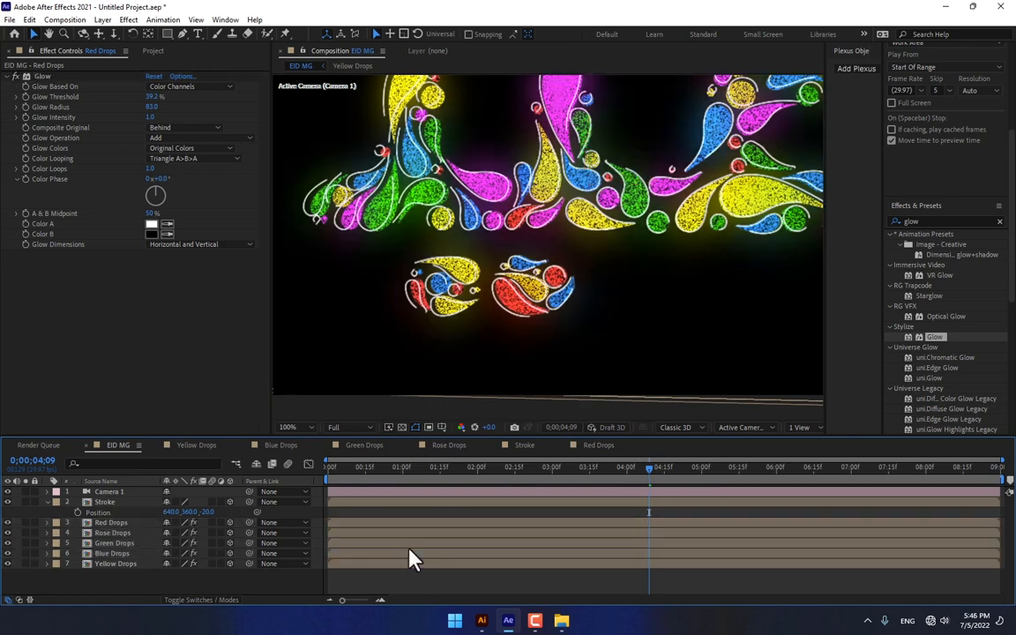
- At 0;00;00;22, orbit, dolly in and pan Camera 1 to frame an angled close-up of the droplet lettering
drag(358, 467, 383, 481)
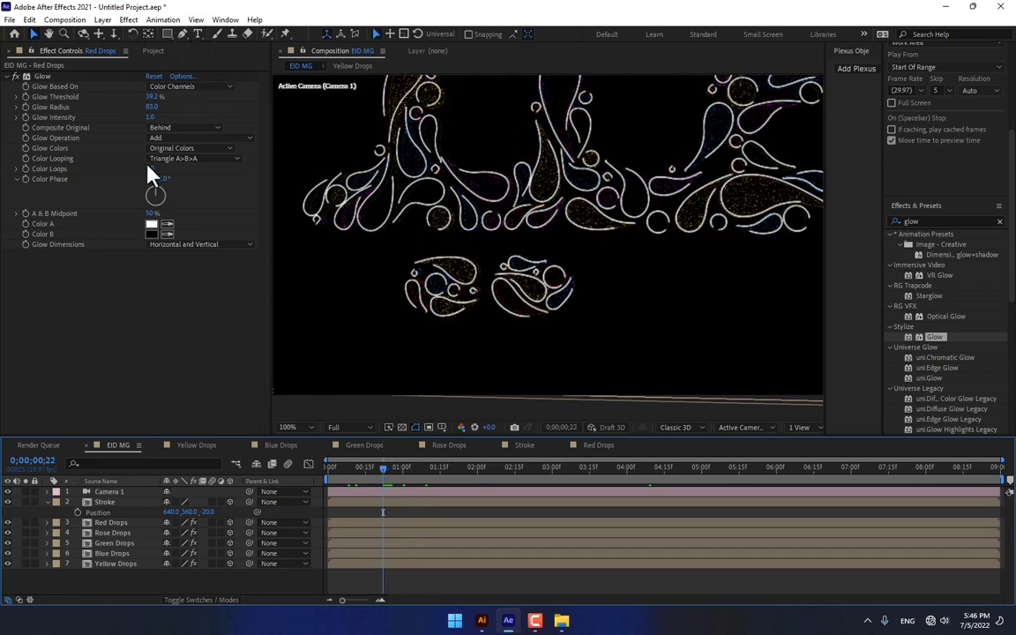
right_click(264, 585)
click(215, 584)
click(120, 493)
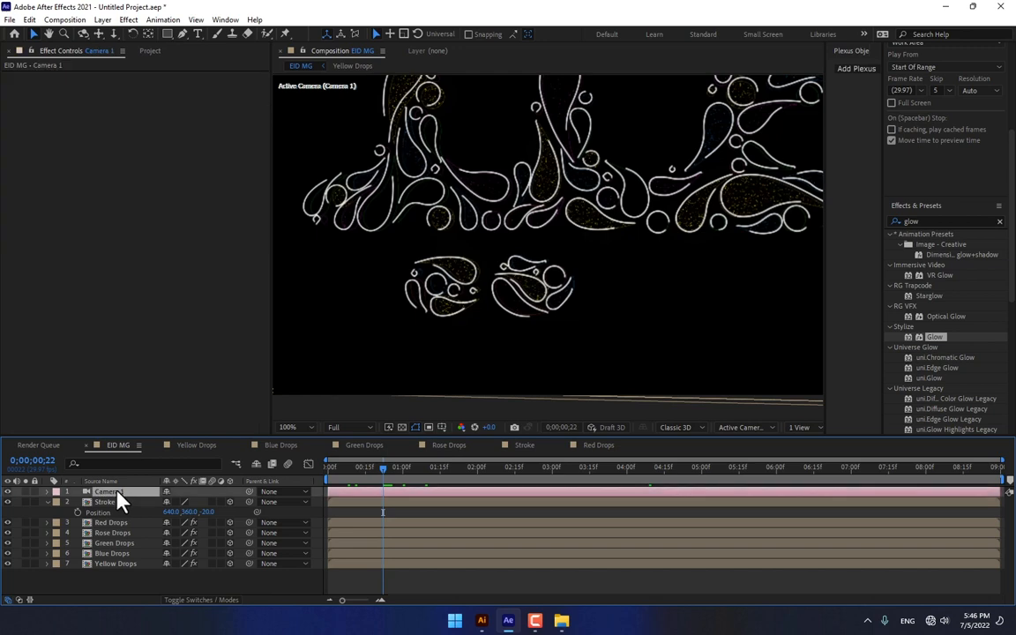
click(83, 34)
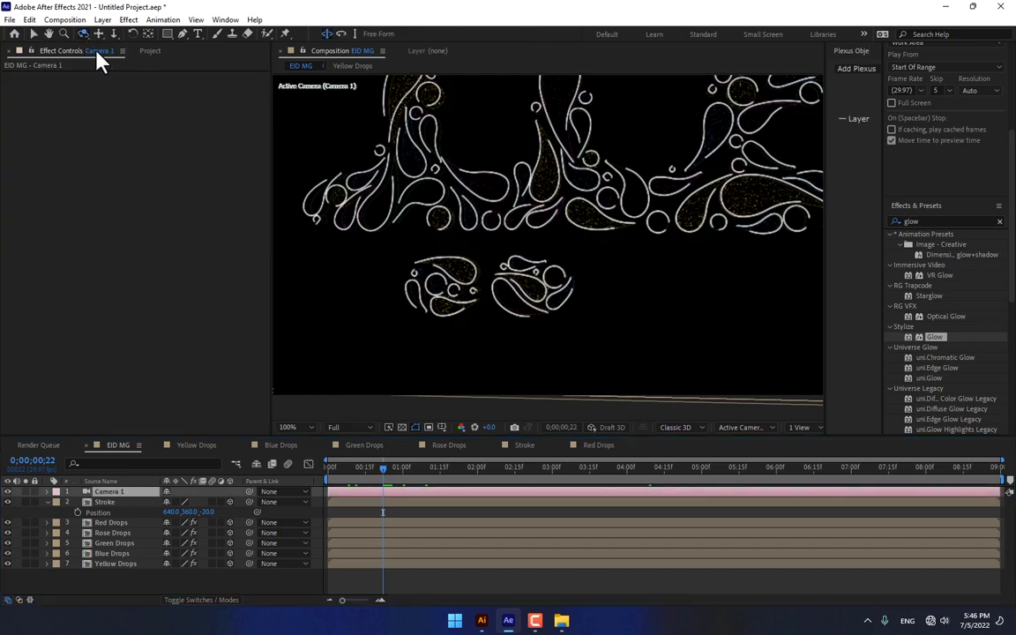
drag(494, 192, 643, 202)
click(113, 33)
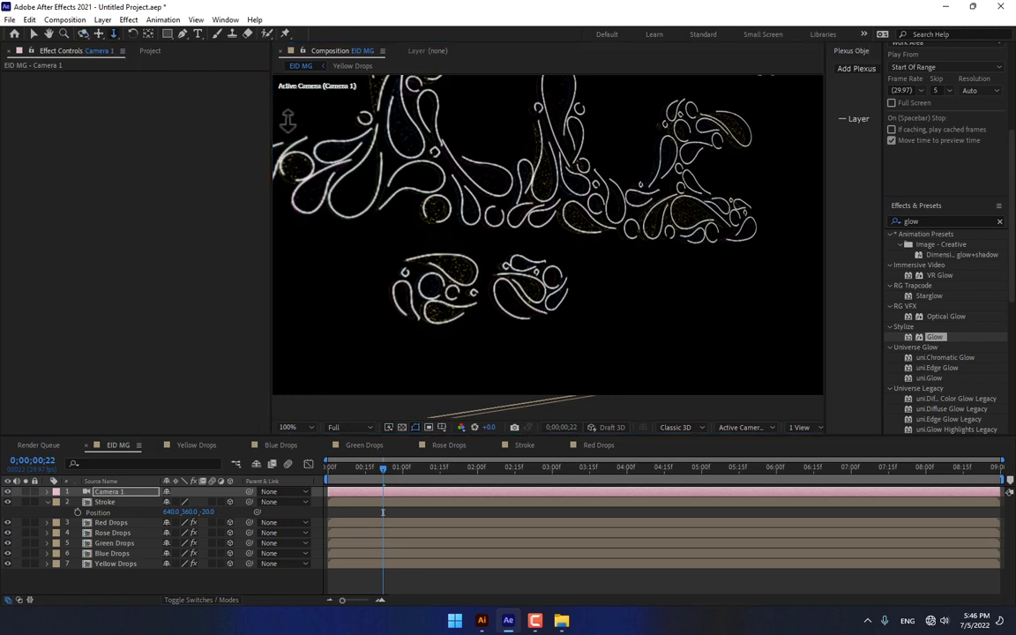
drag(473, 208, 251, 77)
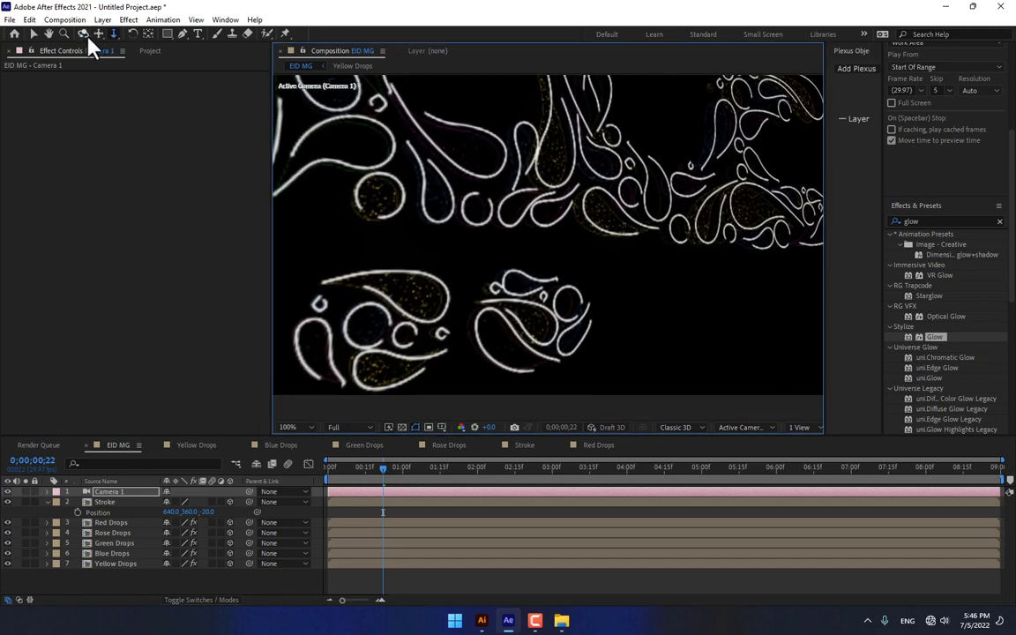
click(99, 34)
drag(532, 125, 610, 224)
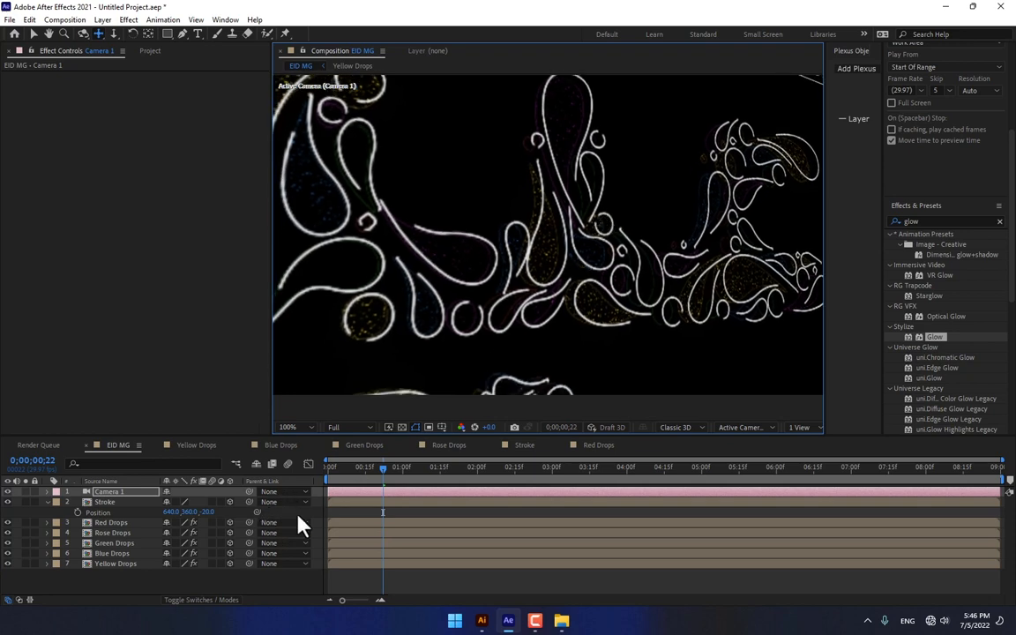
- Add a new adjustment layer and place it directly beneath Camera 1 in the layer stack
right_click(317, 544)
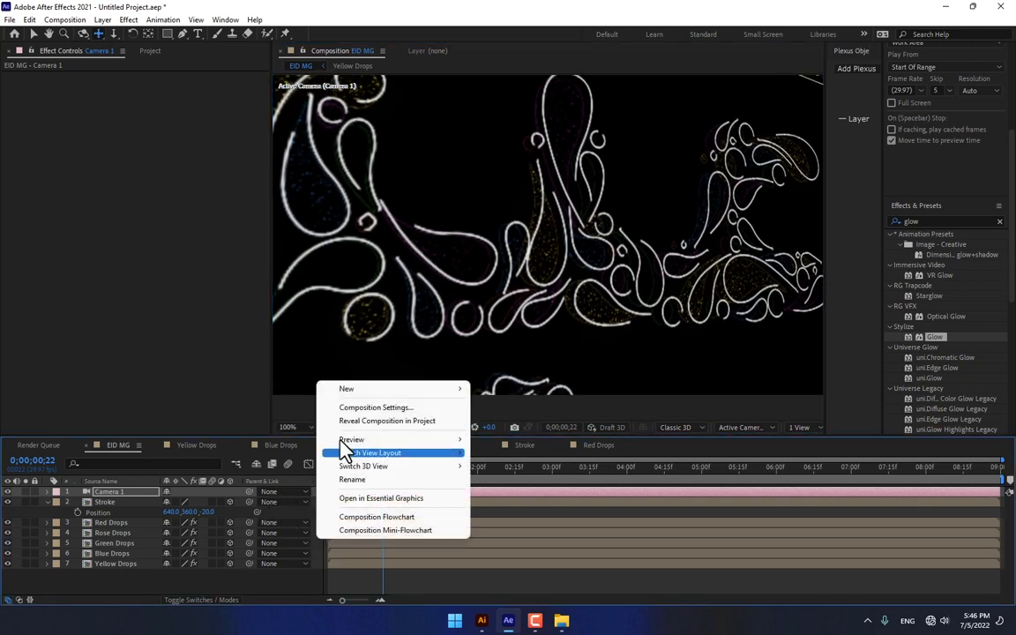
mouse_move(351, 391)
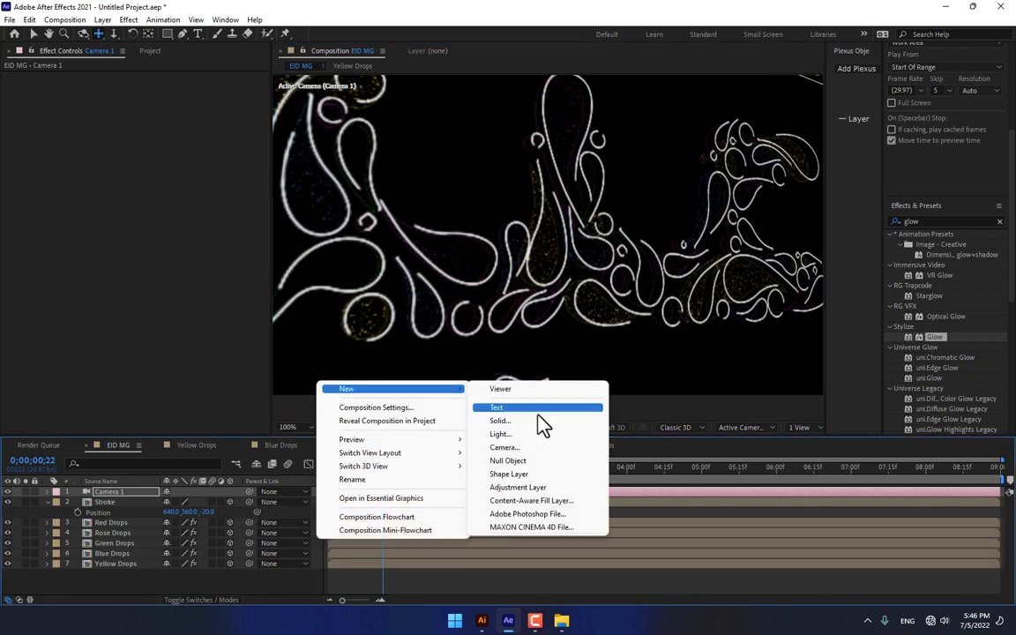
click(519, 487)
mouse_move(114, 503)
mouse_down()
mouse_move(120, 536)
mouse_move(119, 519)
mouse_move(107, 521)
mouse_up()
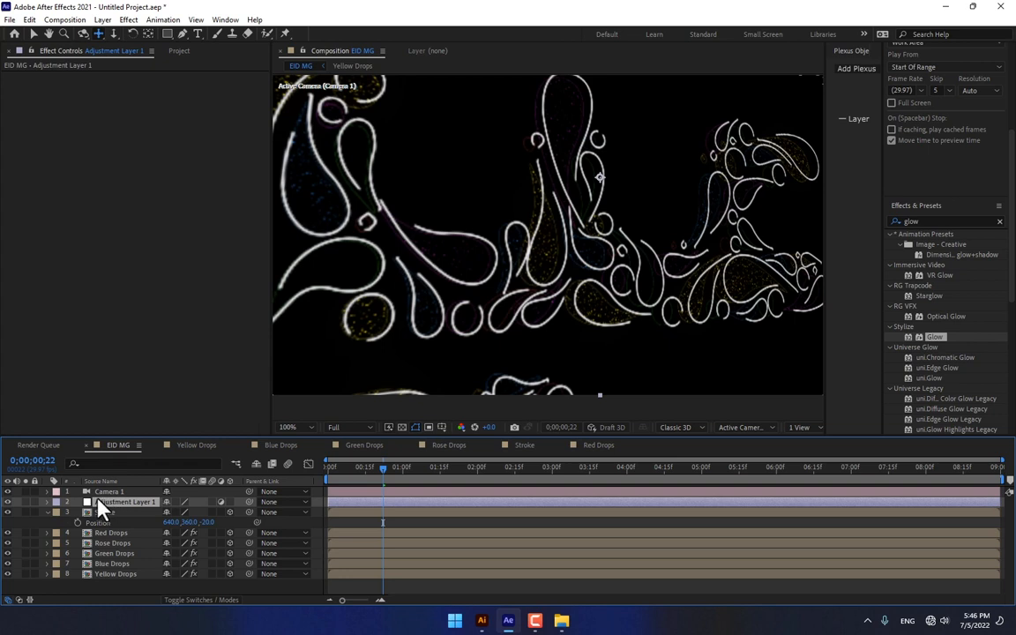
- Apply the Camera Lens Blur effect to the adjustment layer with a Blur Radius of 10
click(909, 221)
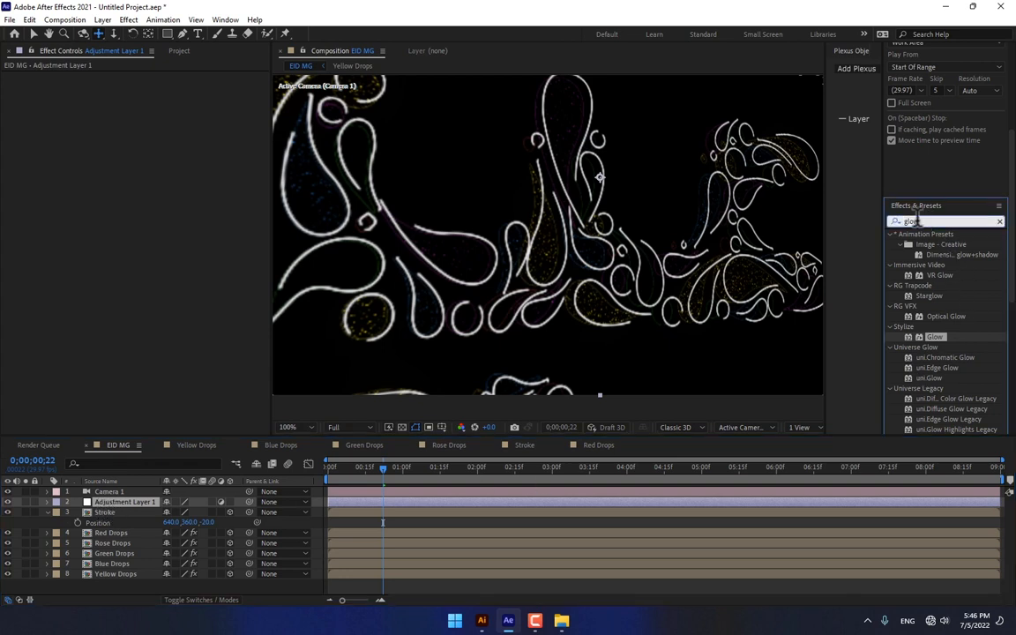
text(camera)
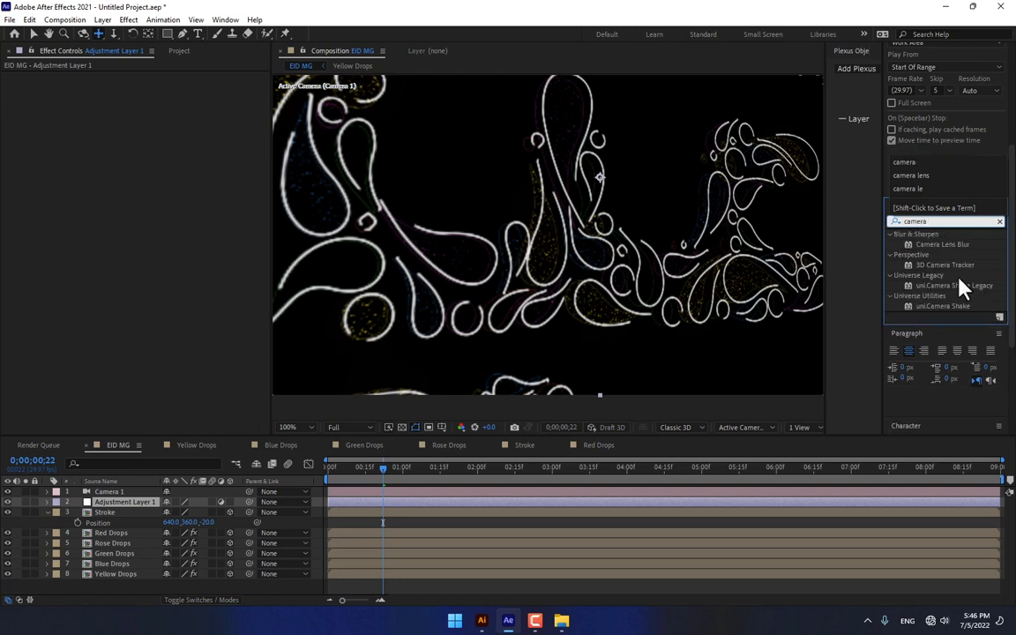
drag(945, 247, 598, 292)
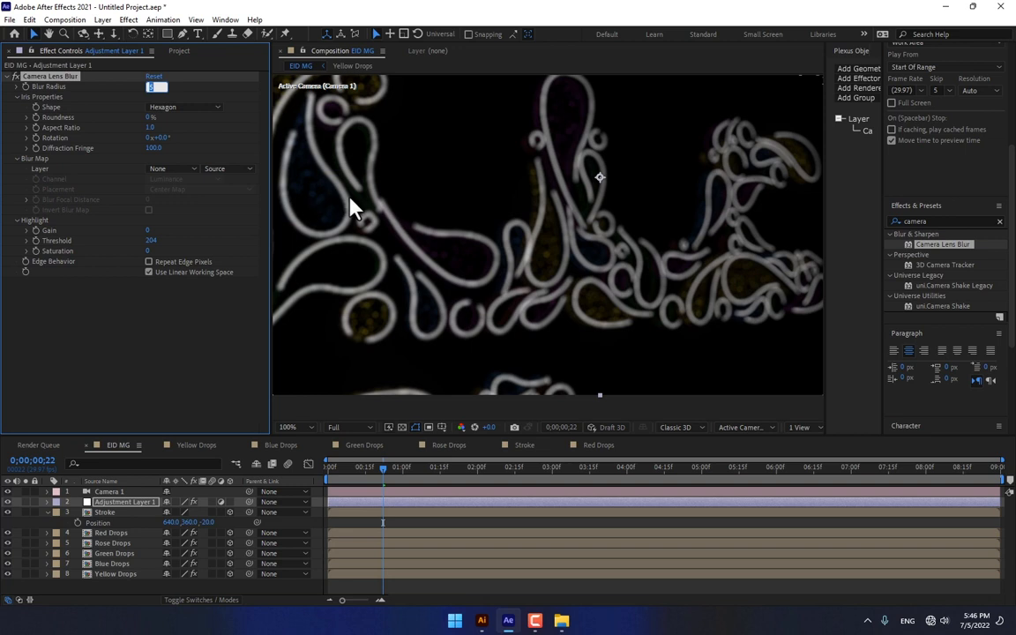
key(Return)
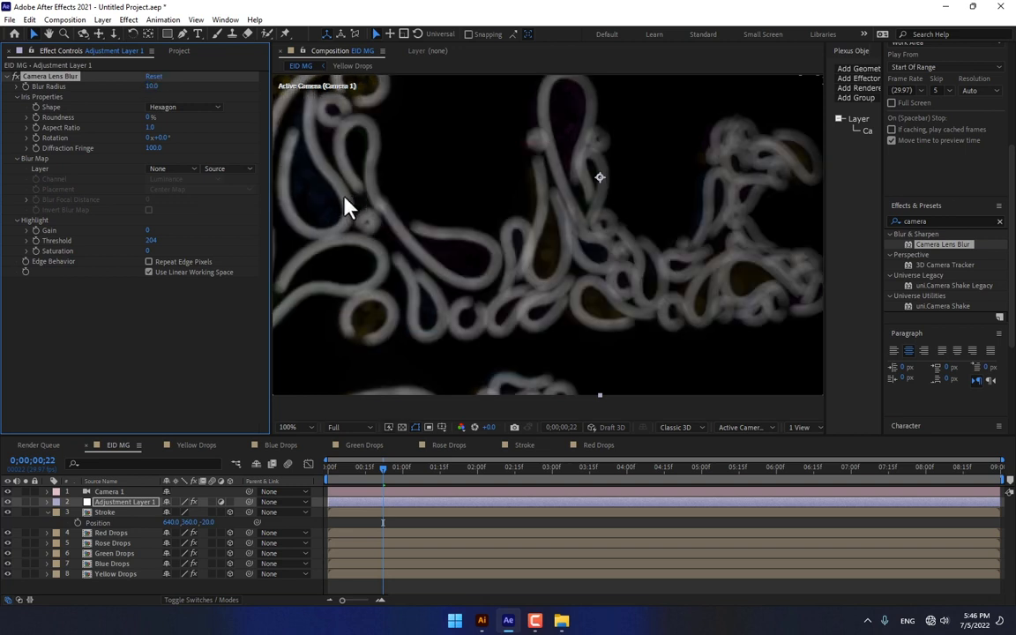
- Draw a large polygon mask on the adjustment layer around the middle of the lettering and set its mode to Subtract
drag(170, 34, 227, 79)
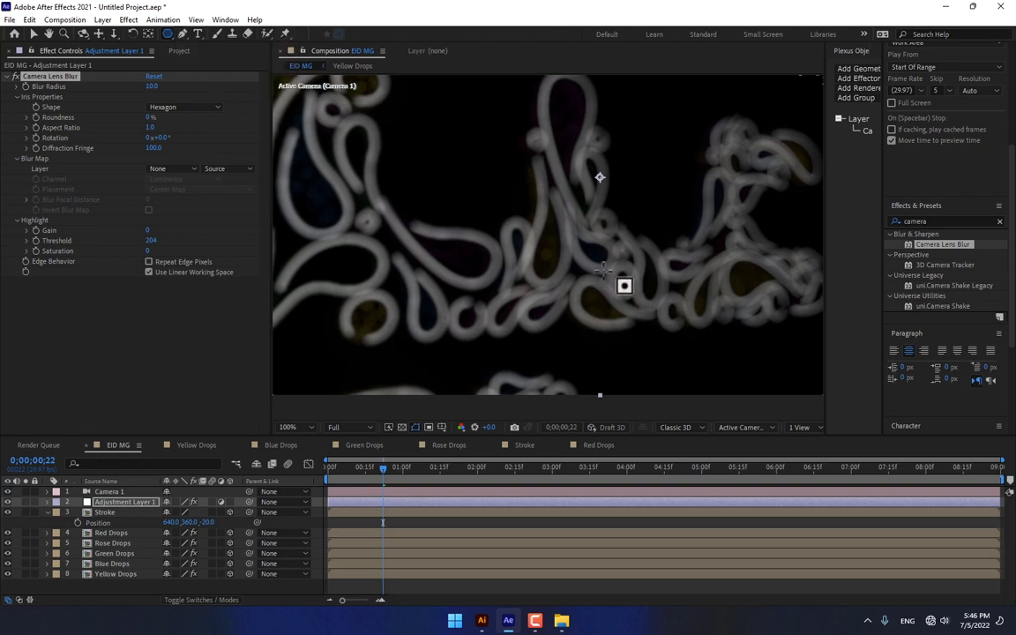
drag(558, 251, 733, 415)
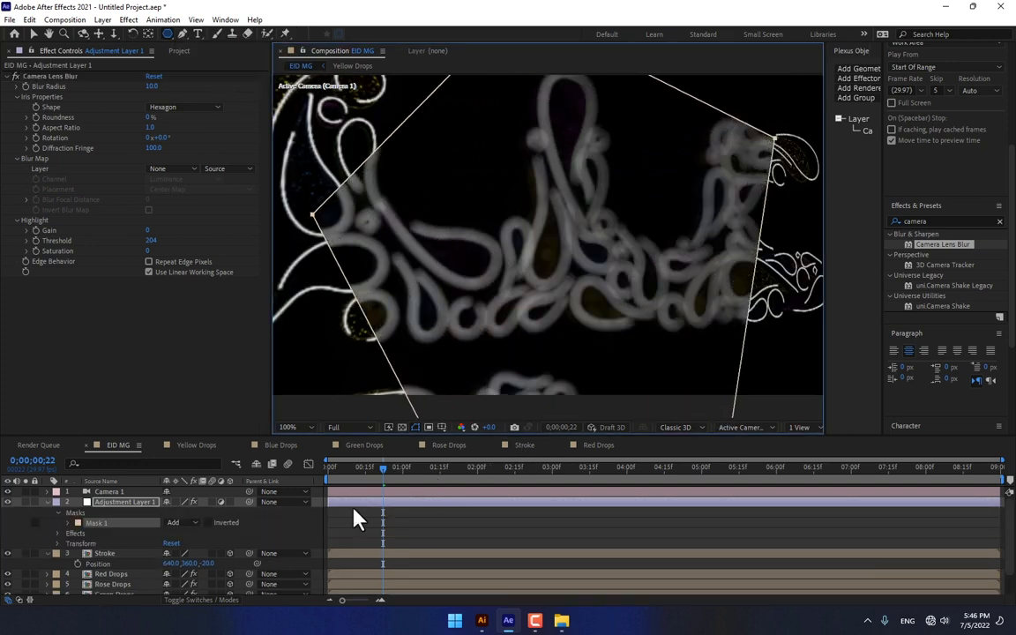
click(181, 521)
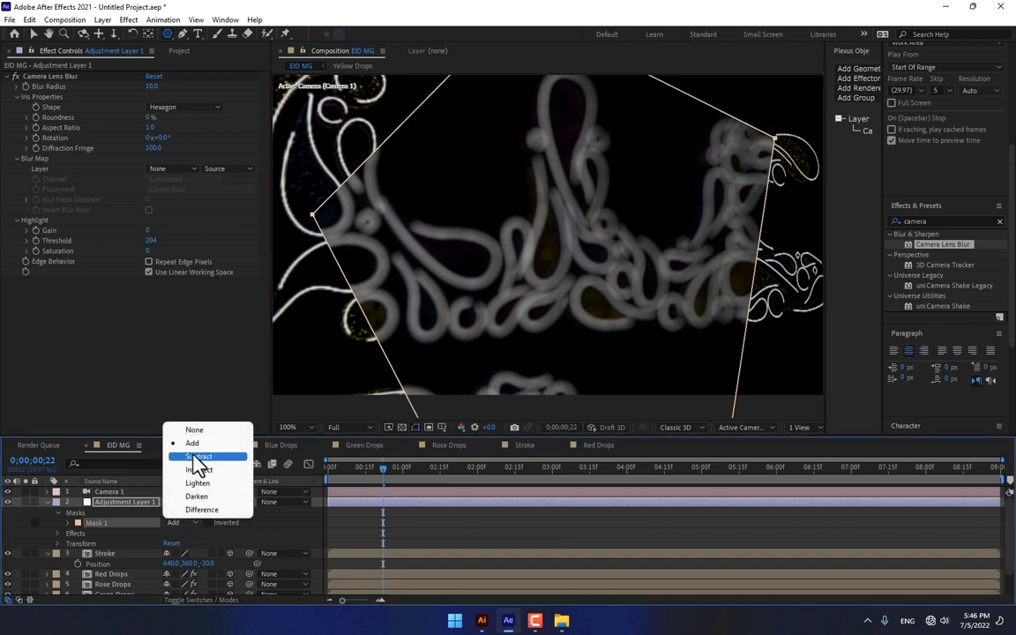
click(197, 457)
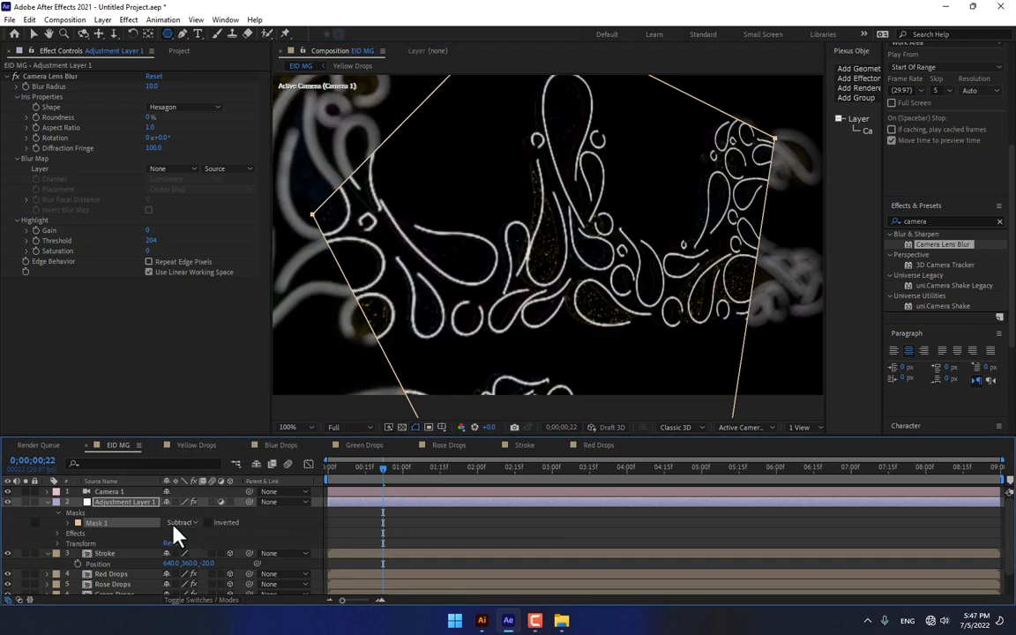
- Soften the adjustment layer's mask with a Mask Feather of 301 pixels and a Mask Expansion of -142 pixels
key(m)
key(m)
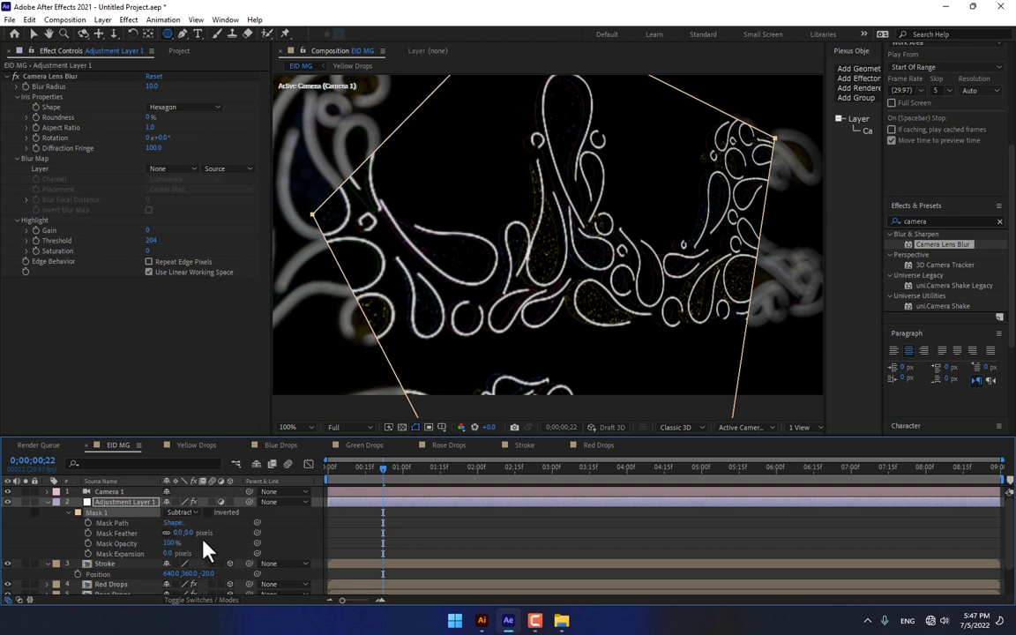
drag(182, 533, 345, 518)
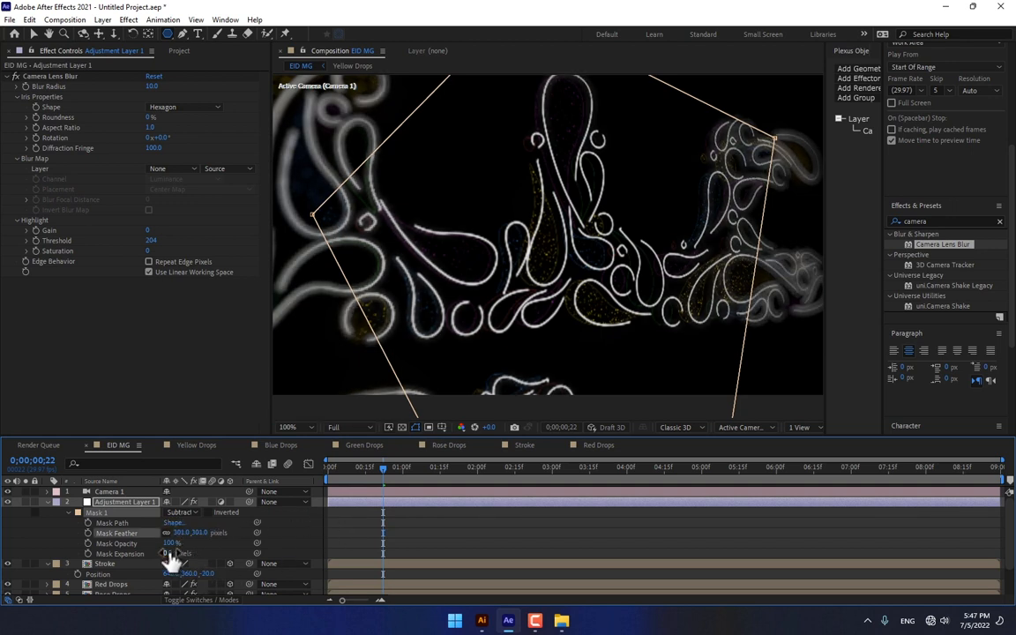
drag(170, 554, 134, 563)
drag(220, 544, 249, 540)
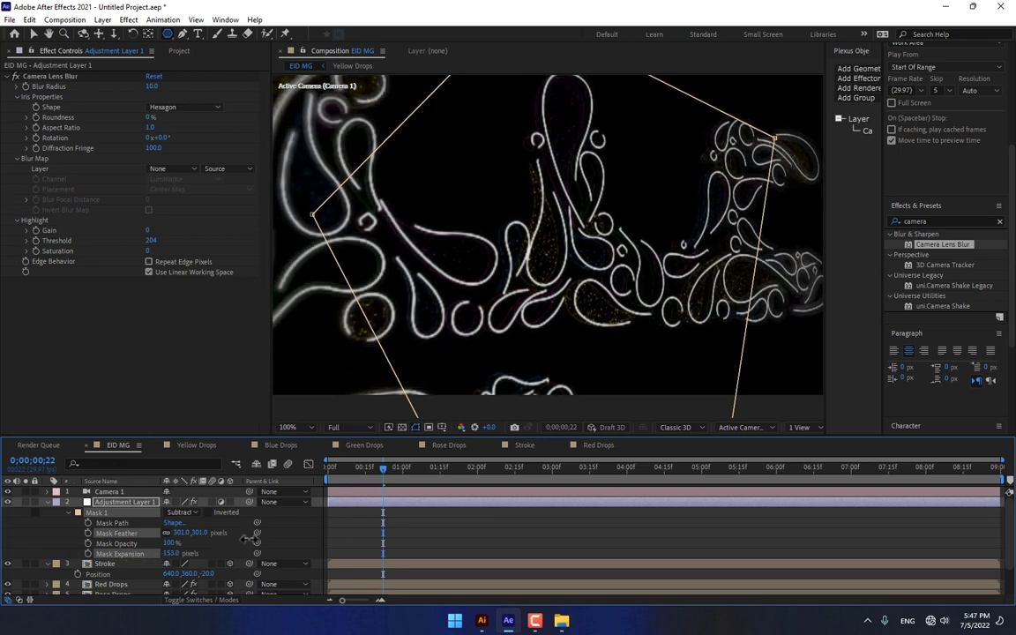
drag(177, 552, 103, 553)
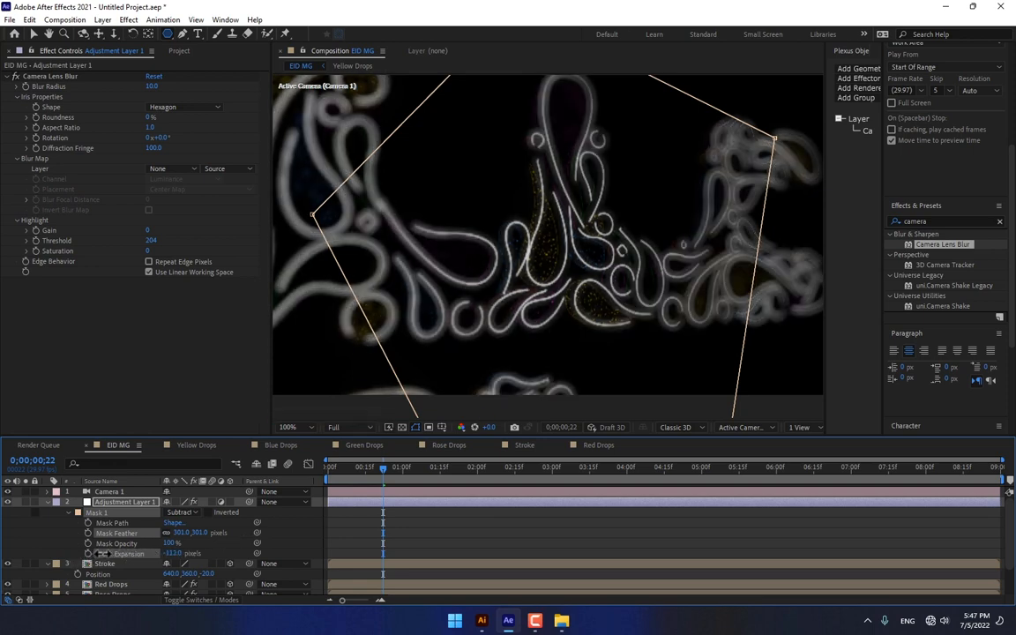
click(290, 545)
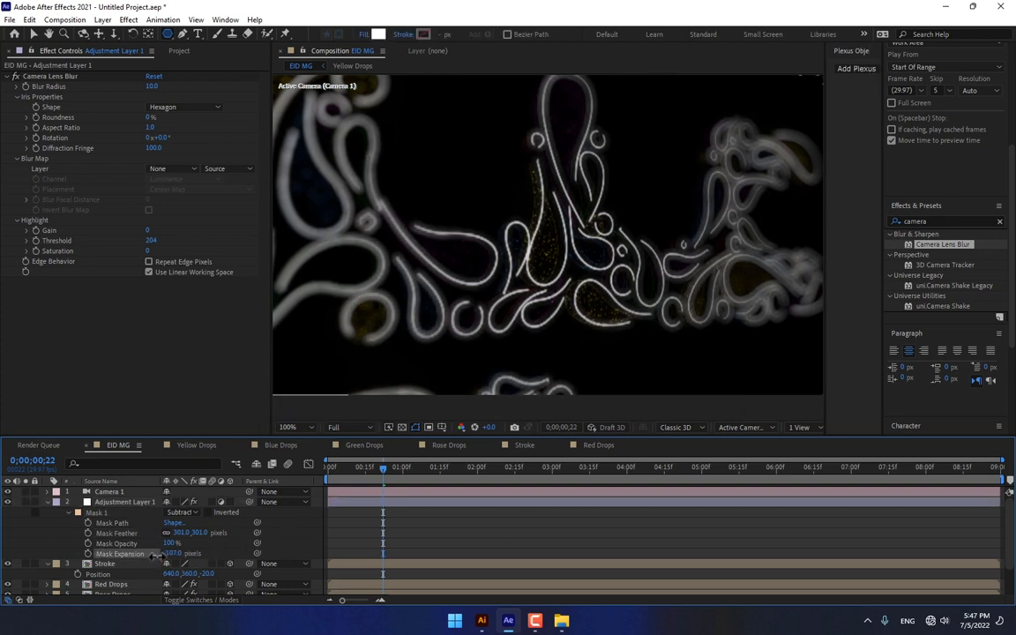
drag(169, 554, 156, 557)
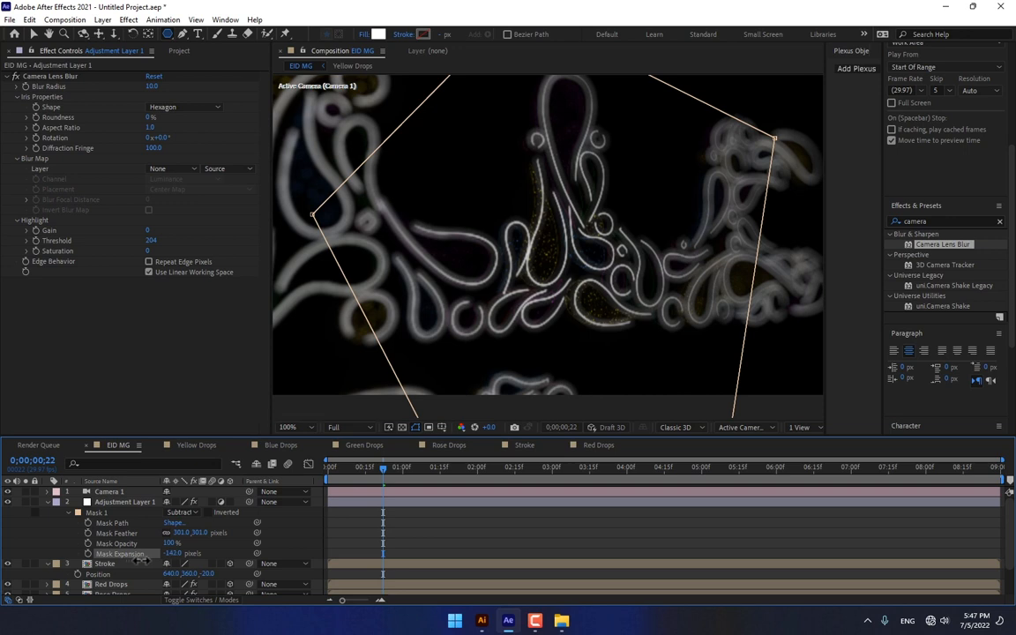
click(290, 541)
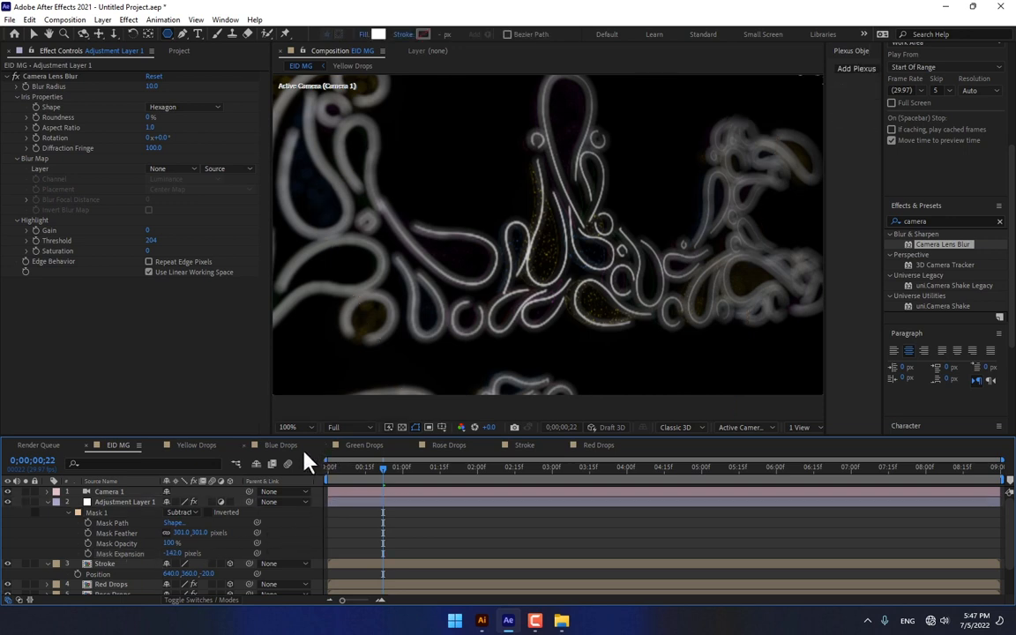
- Split the Camera 1 layer at 0;00;03;00
click(107, 492)
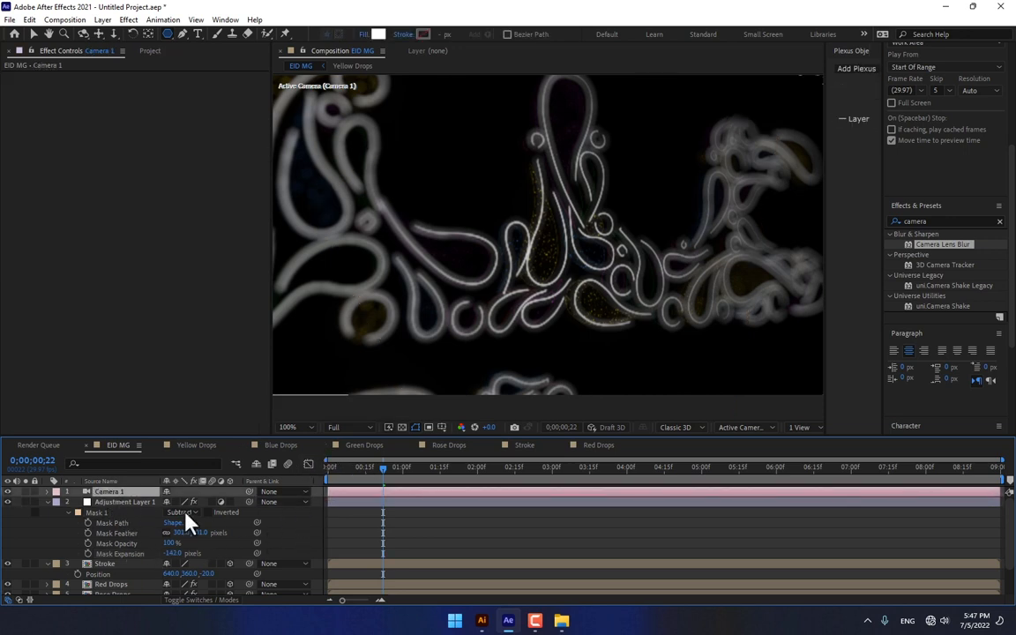
click(480, 468)
drag(503, 479, 551, 501)
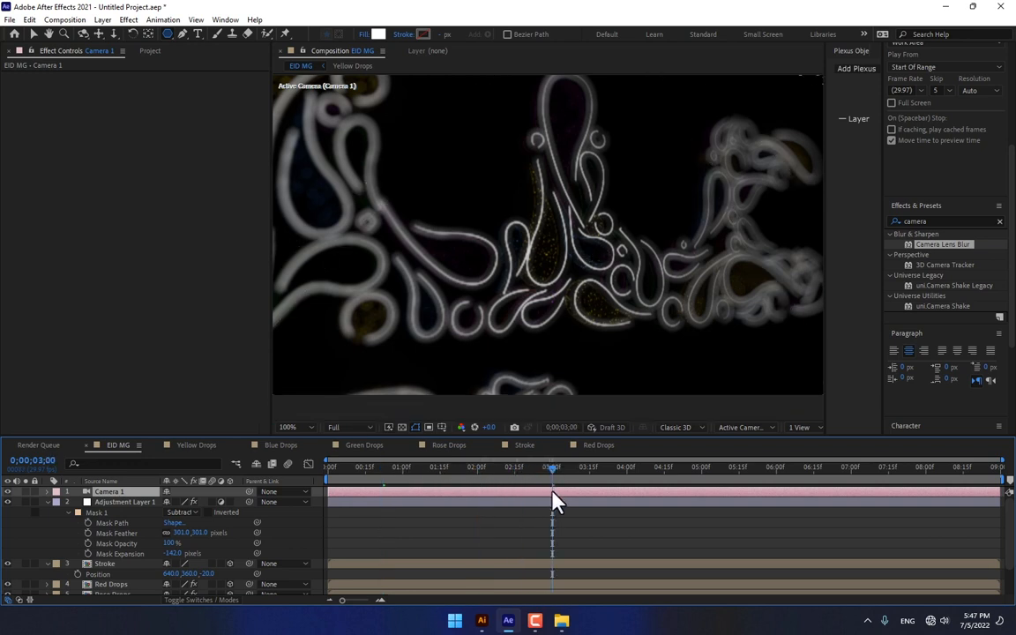
click(29, 21)
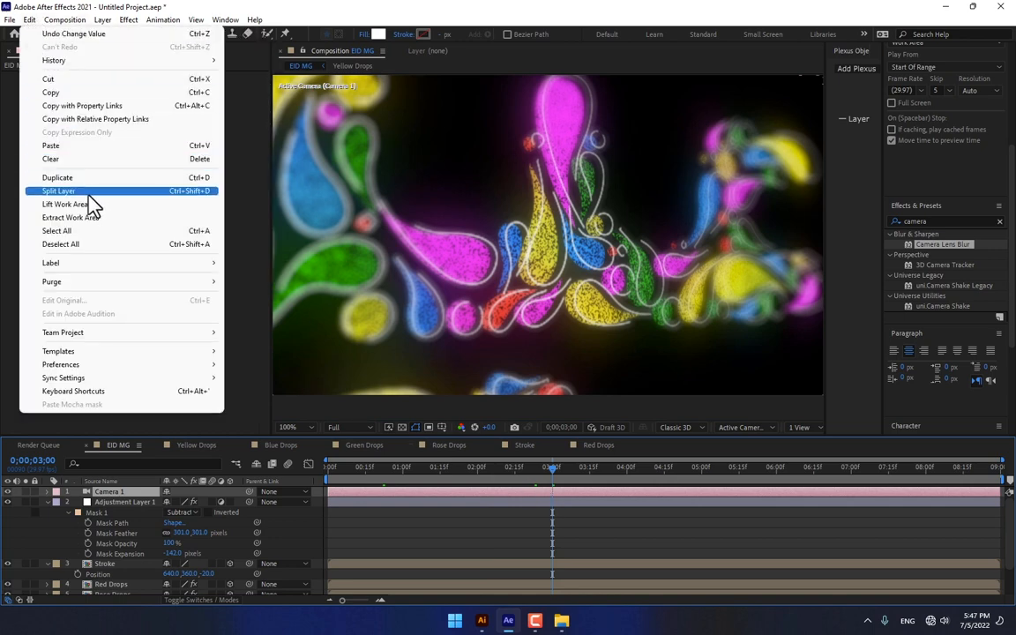
click(60, 191)
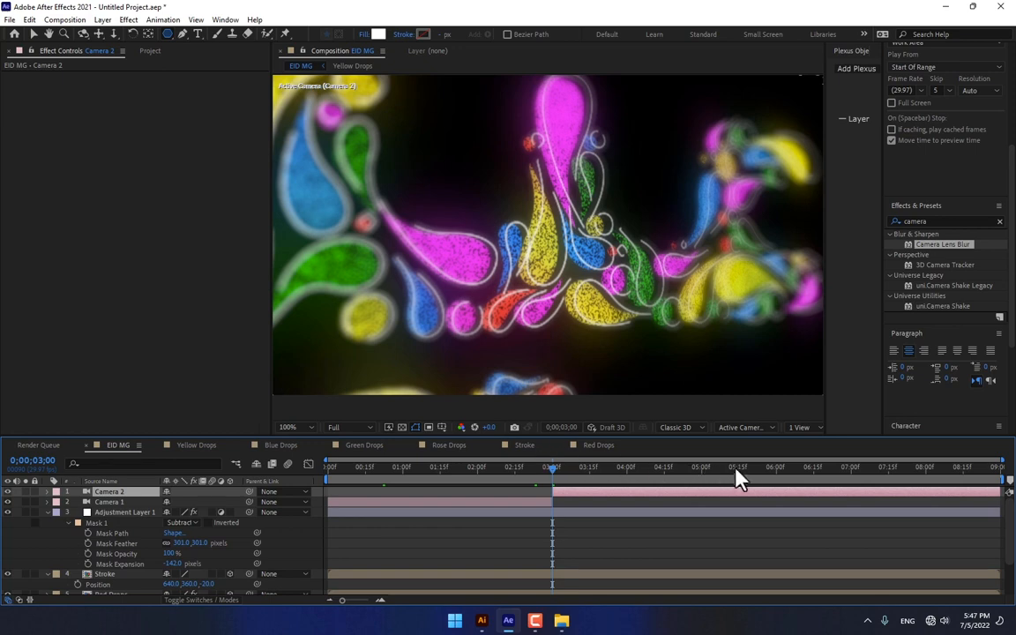
- Split the Camera 2 layer at 0;00;06;00
click(776, 476)
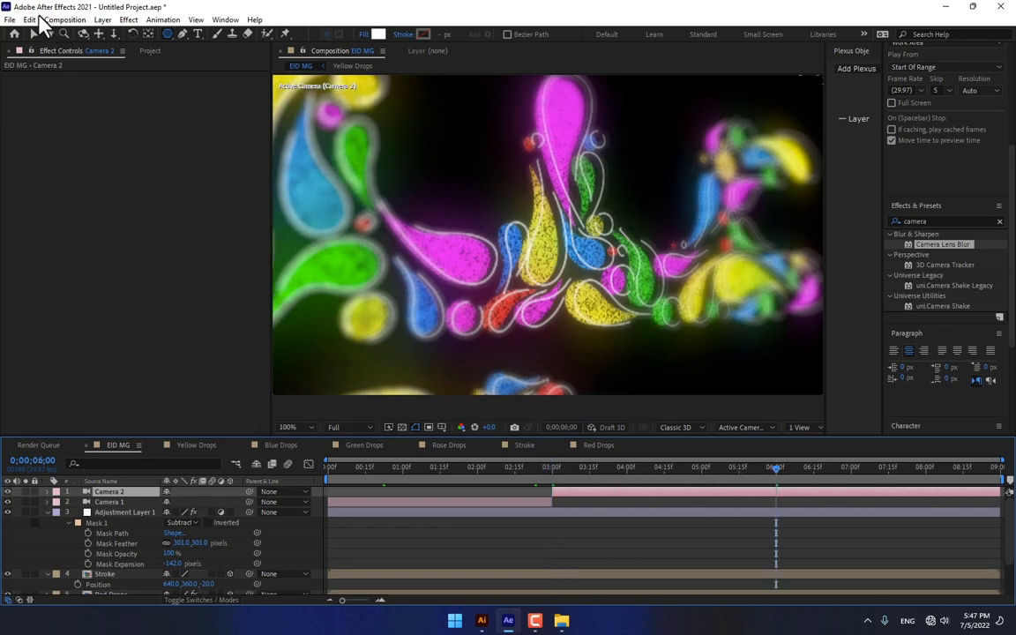
click(33, 19)
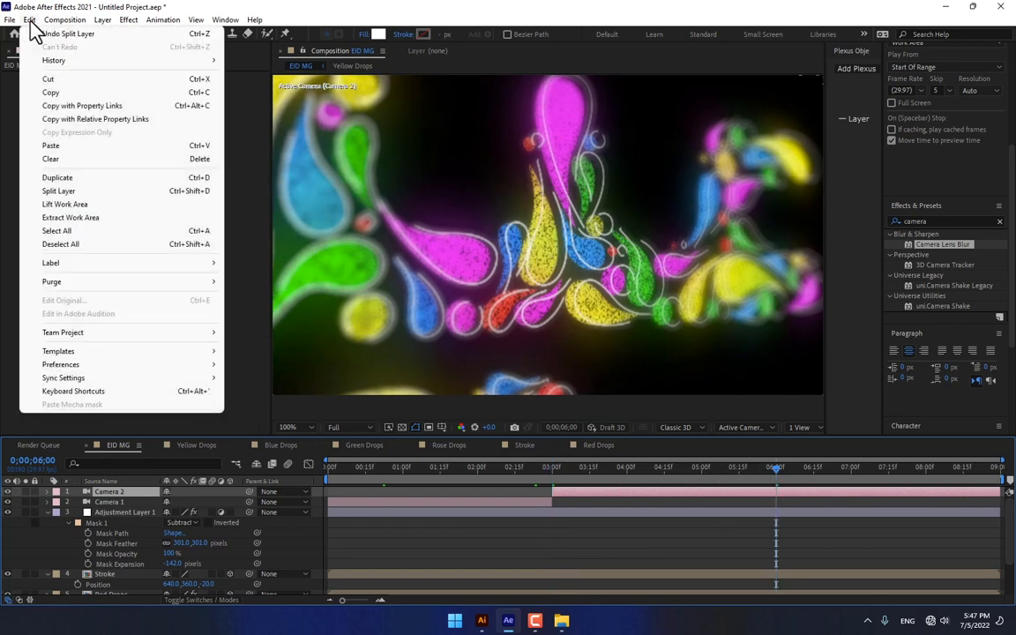
click(89, 189)
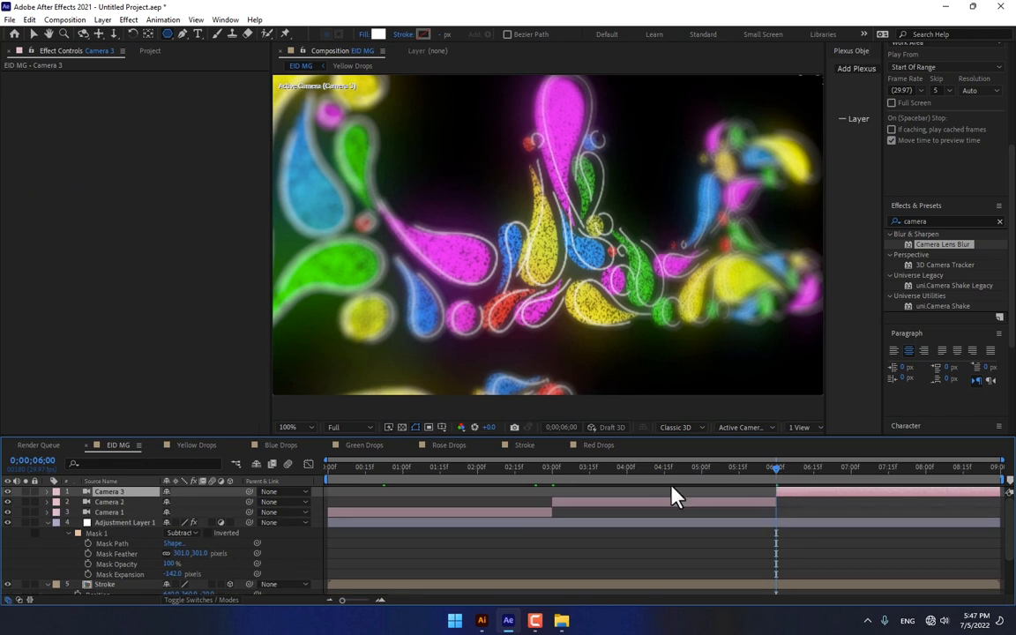
- Set starting keyframes for Camera 1's Point of Interest and Position at 0;00;00;00
drag(450, 469, 294, 499)
click(150, 512)
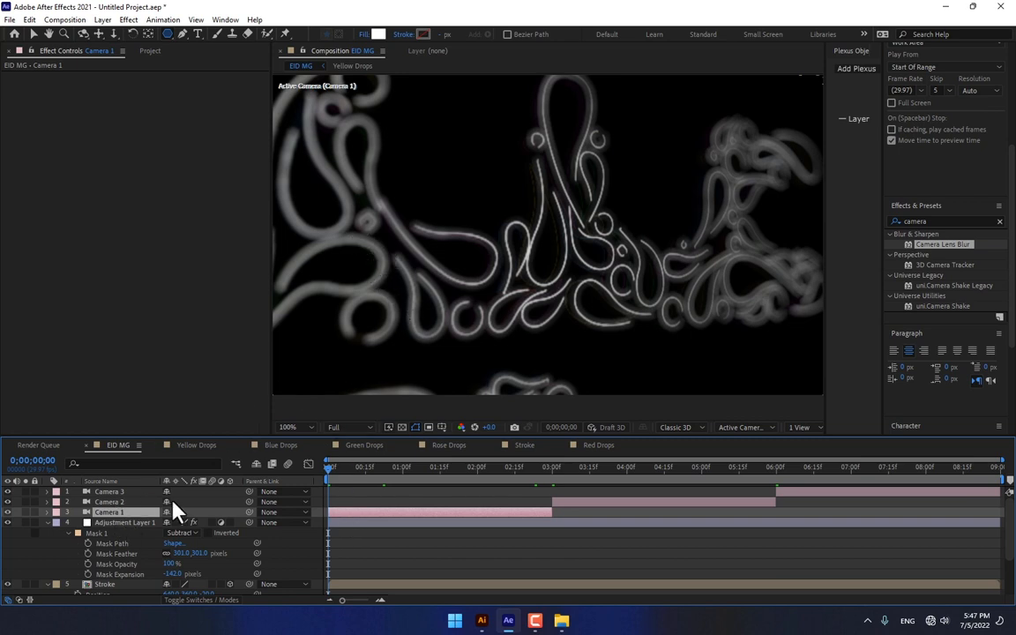
key(p)
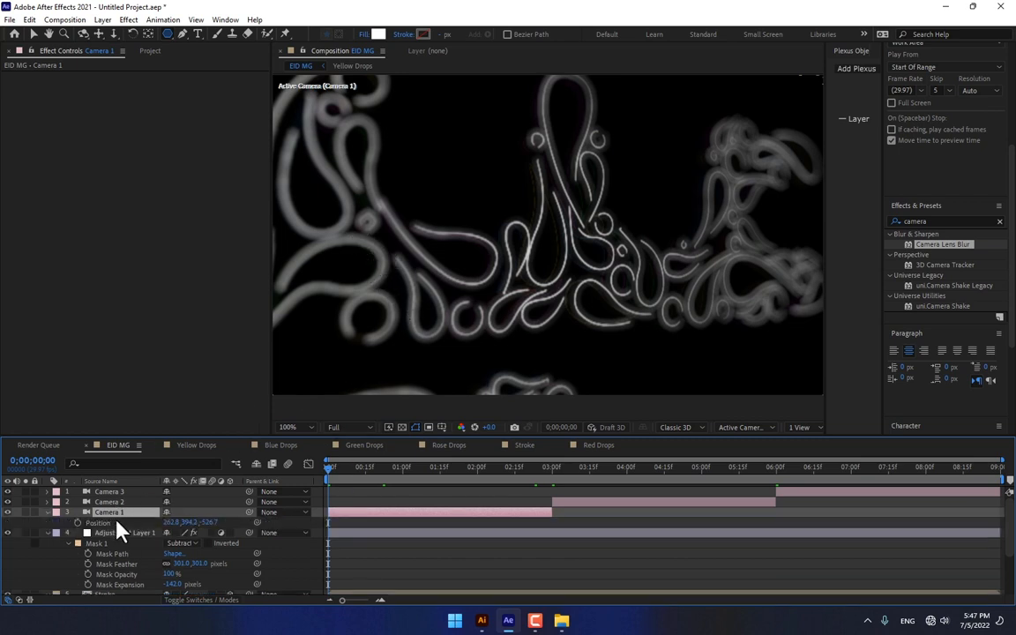
click(47, 513)
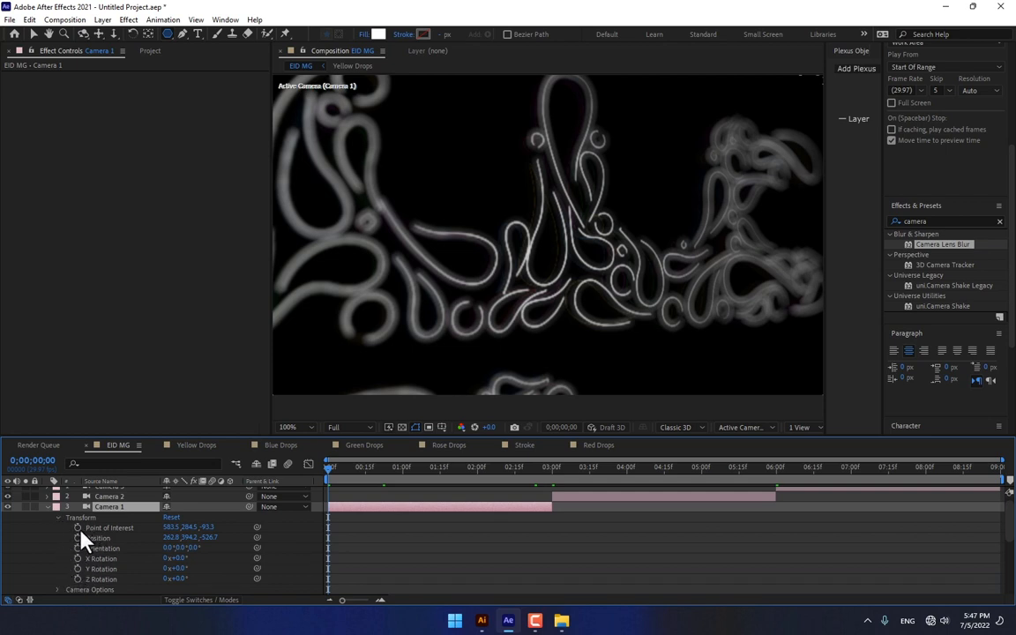
click(80, 529)
click(79, 539)
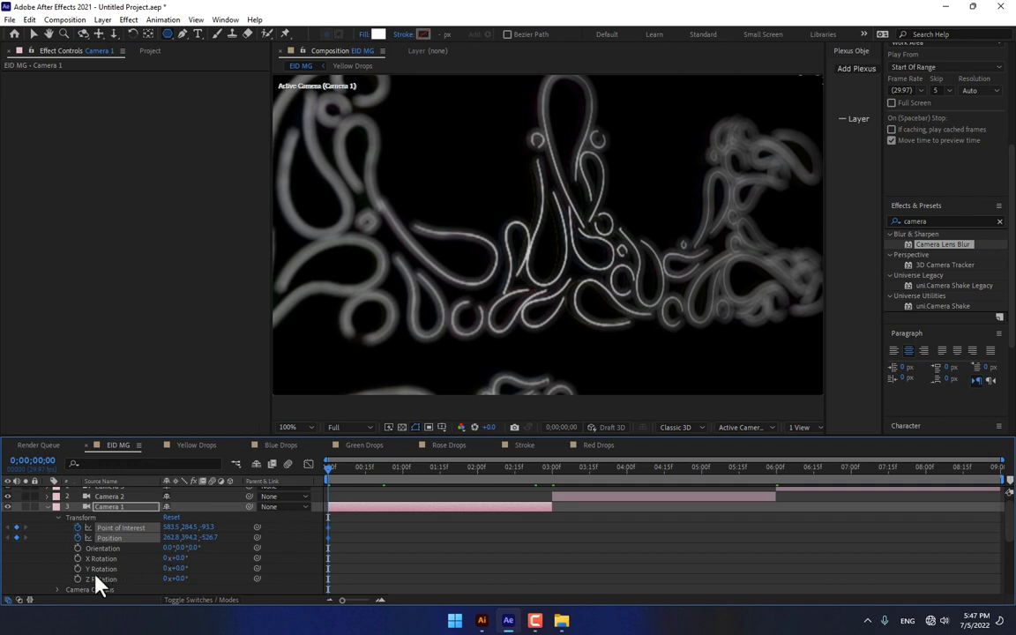
- Set starting keyframes for Camera 1's Orientation and X, Y and Z Rotation at 0;00;00;00
click(78, 579)
click(78, 569)
click(77, 559)
click(78, 548)
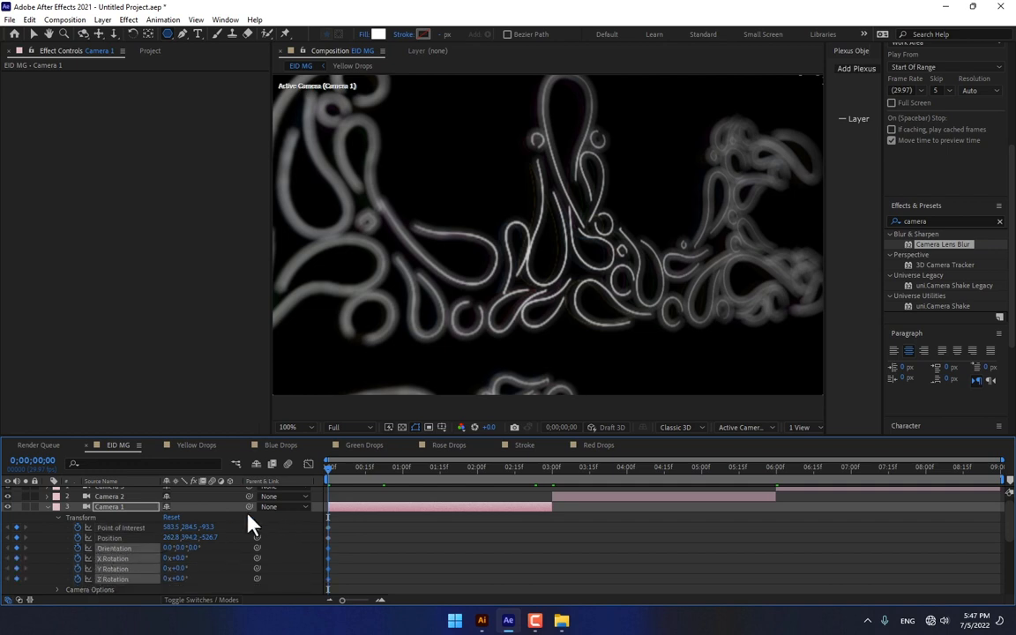
- Try orbiting Camera 1 at 0;00;02;25 to Position about 814, 495, -560 and preview the camera move
click(548, 477)
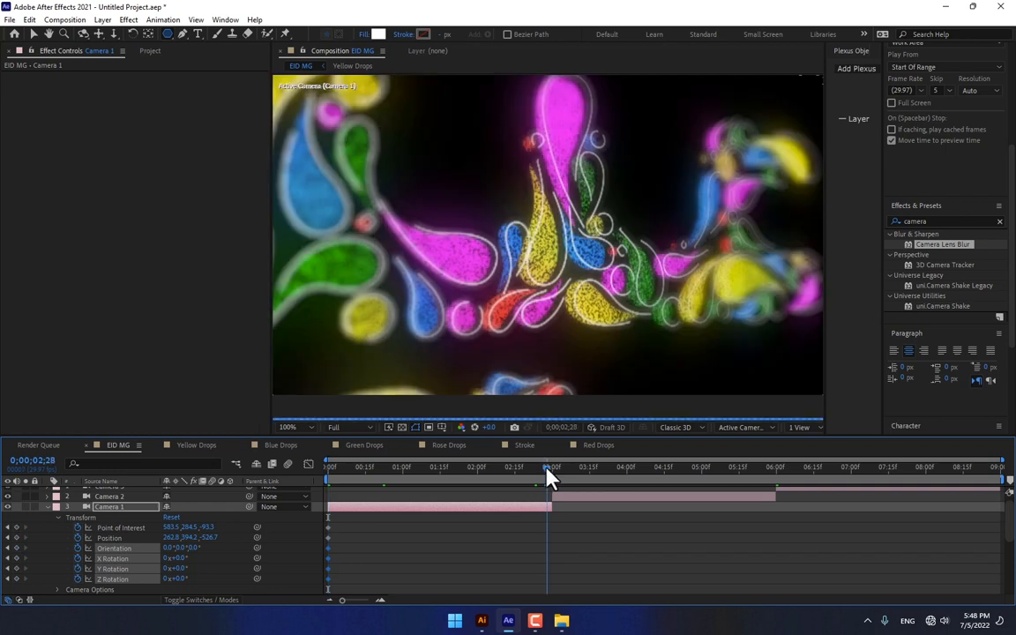
drag(546, 472, 542, 481)
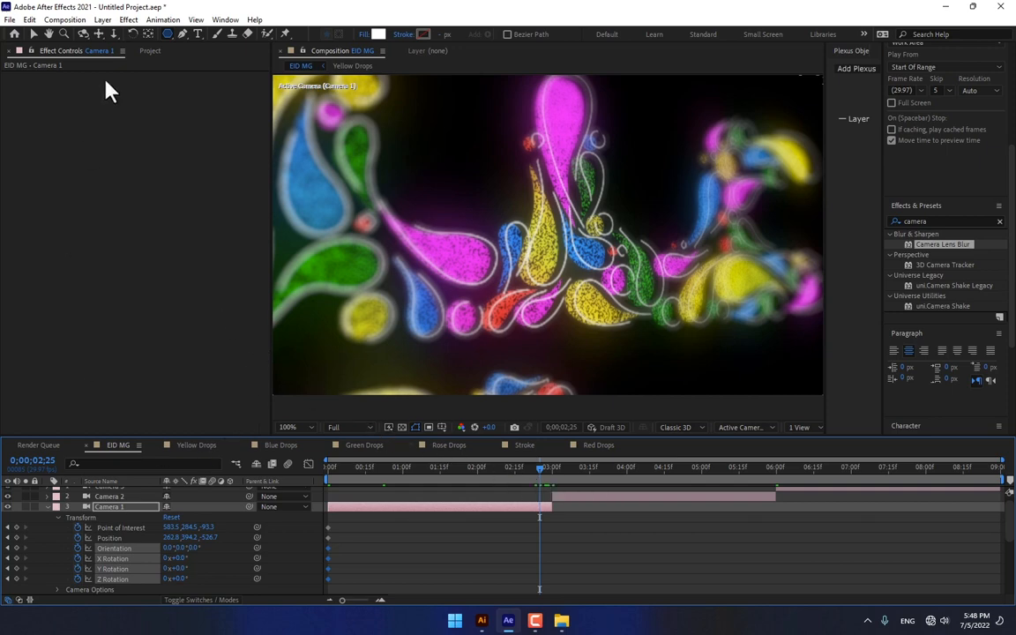
click(84, 34)
drag(521, 234, 430, 214)
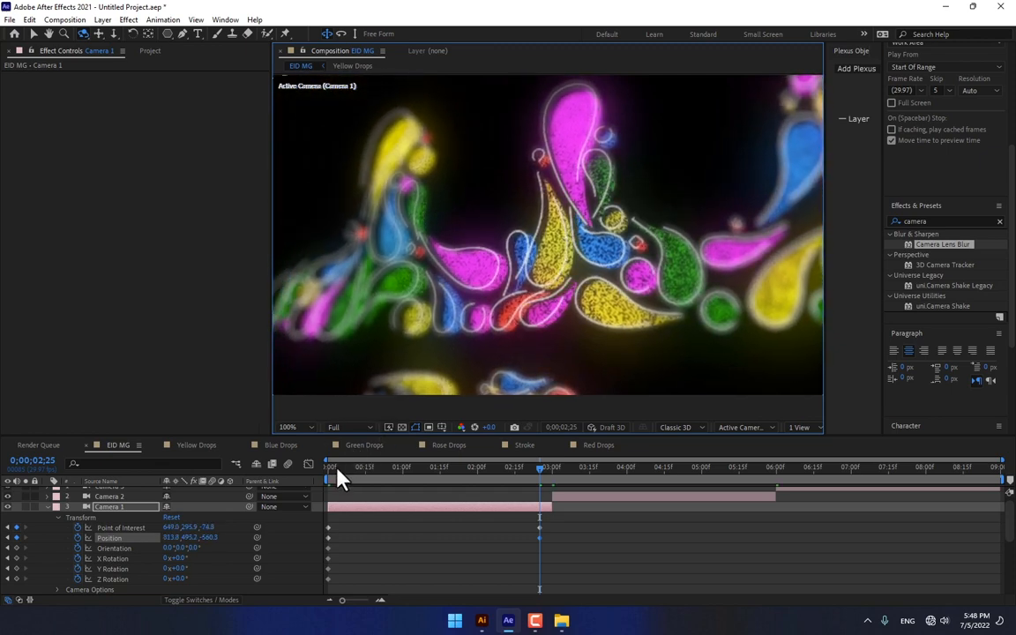
drag(336, 466, 457, 466)
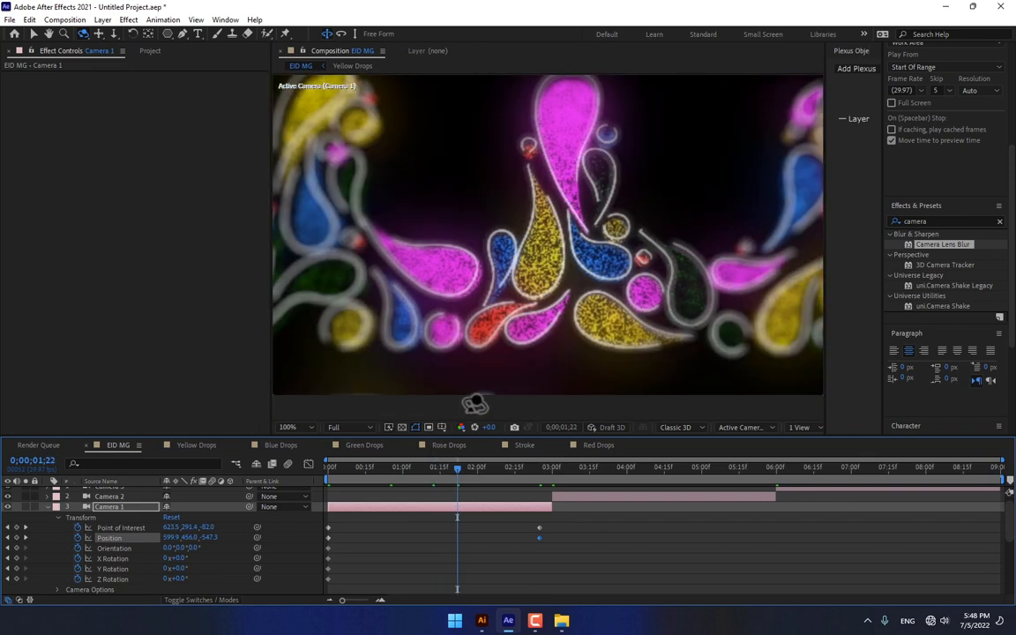
key(space)
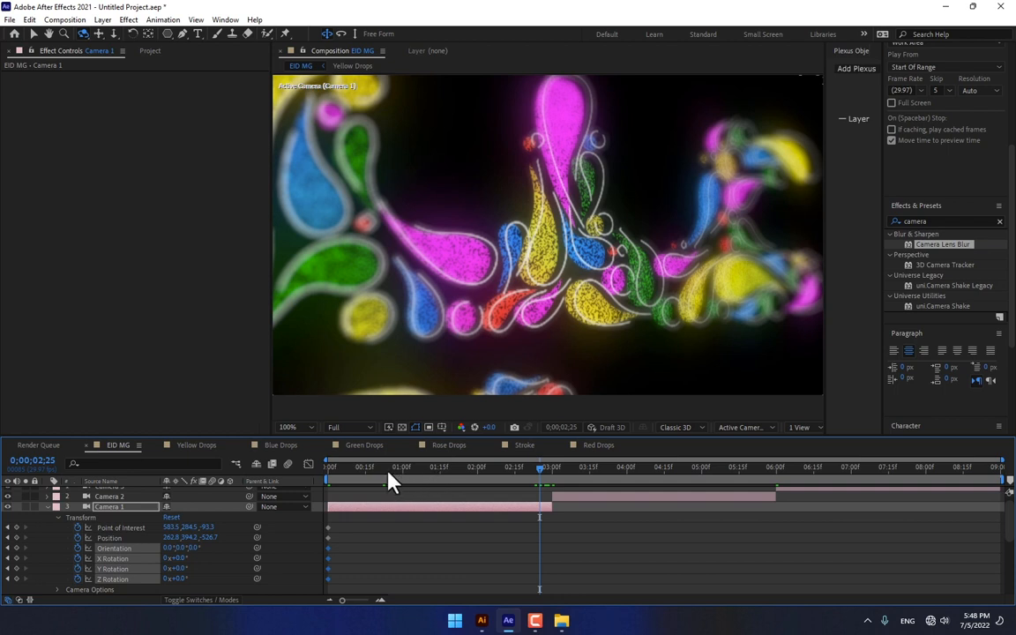
- Pan and orbit Camera 1 at 0;00;02;29 to Point of Interest about 678, 276, -131 and Position about 424, 397, -604
drag(543, 476, 550, 479)
click(98, 33)
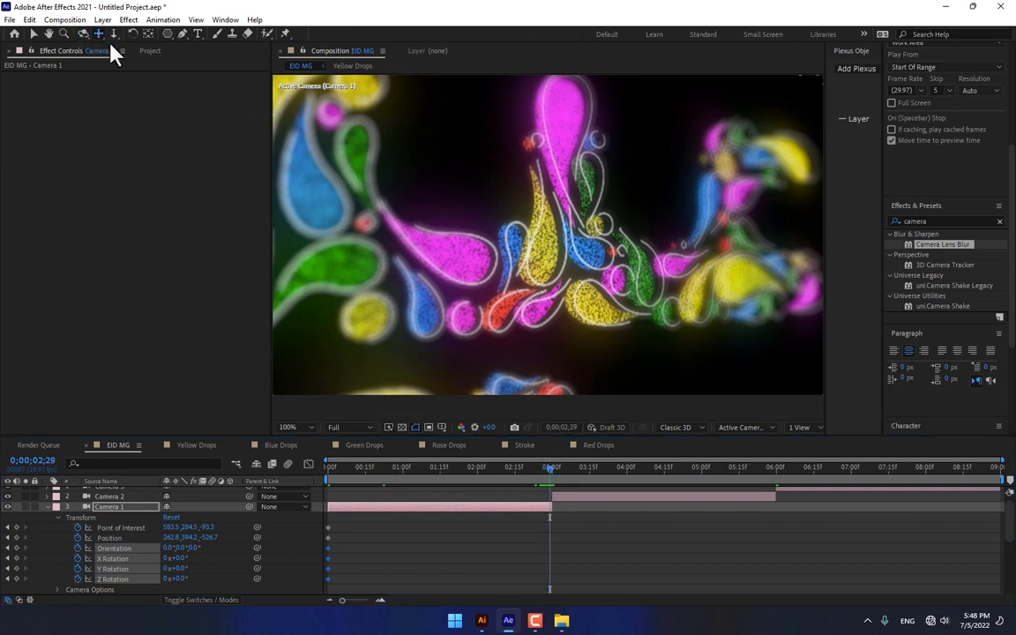
drag(712, 234, 658, 235)
click(83, 33)
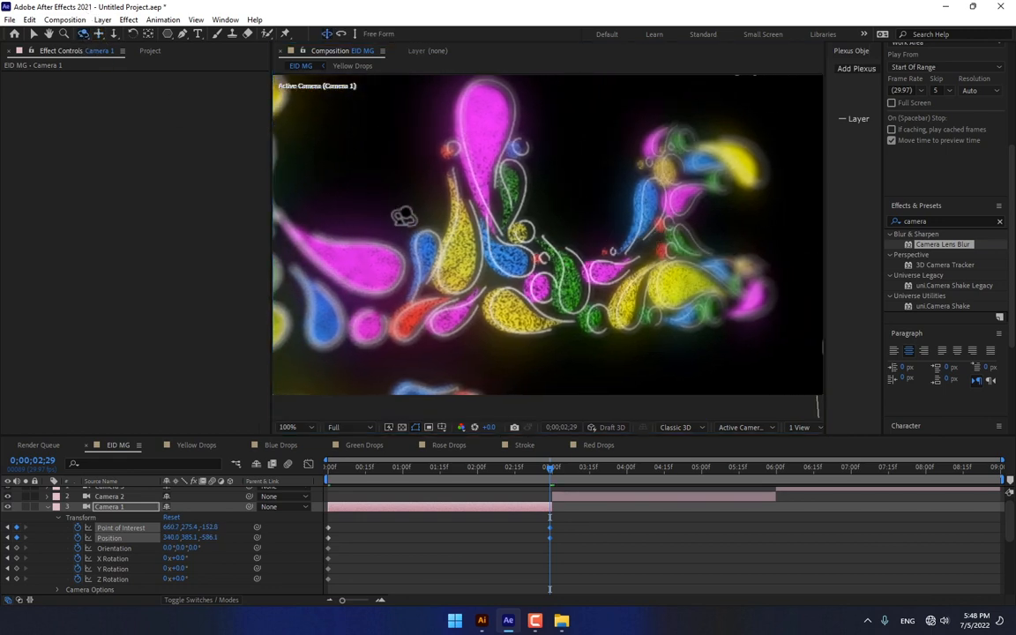
mouse_move(404, 216)
mouse_down()
mouse_move(408, 222)
mouse_move(394, 219)
mouse_up()
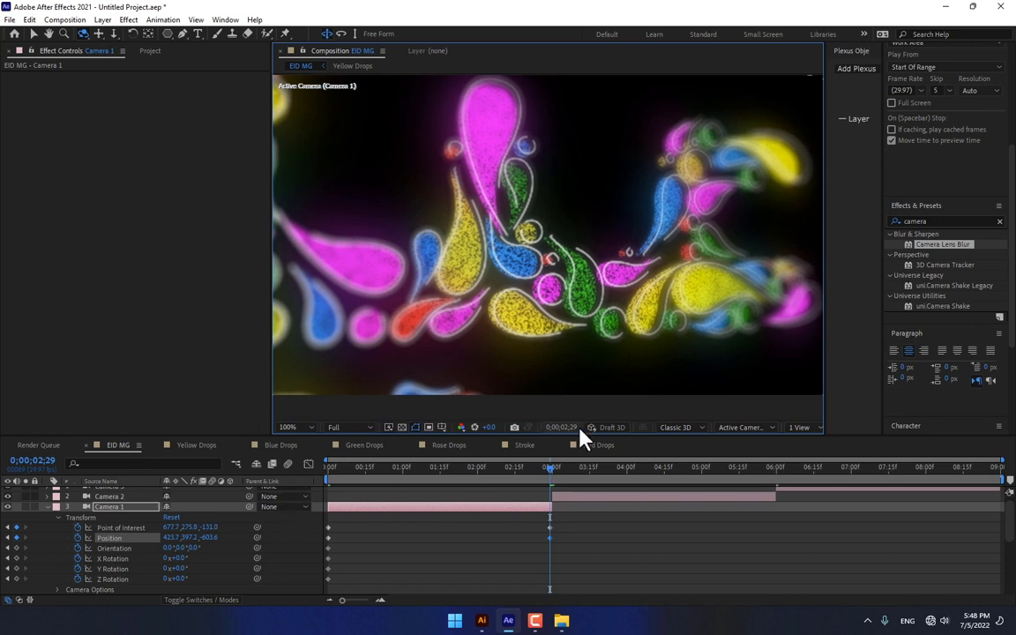
- Open the Stroke composition and set its layer's 3D Stroke Start value to 100 at 0;00;00;00
scroll(121, 552, down, 3)
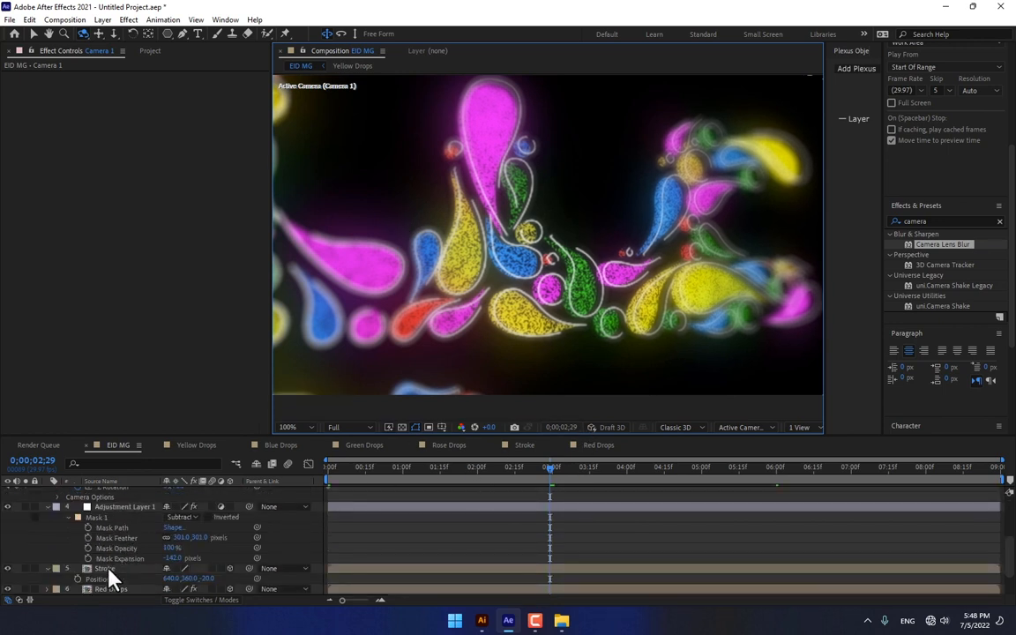
click(111, 569)
double_click(106, 570)
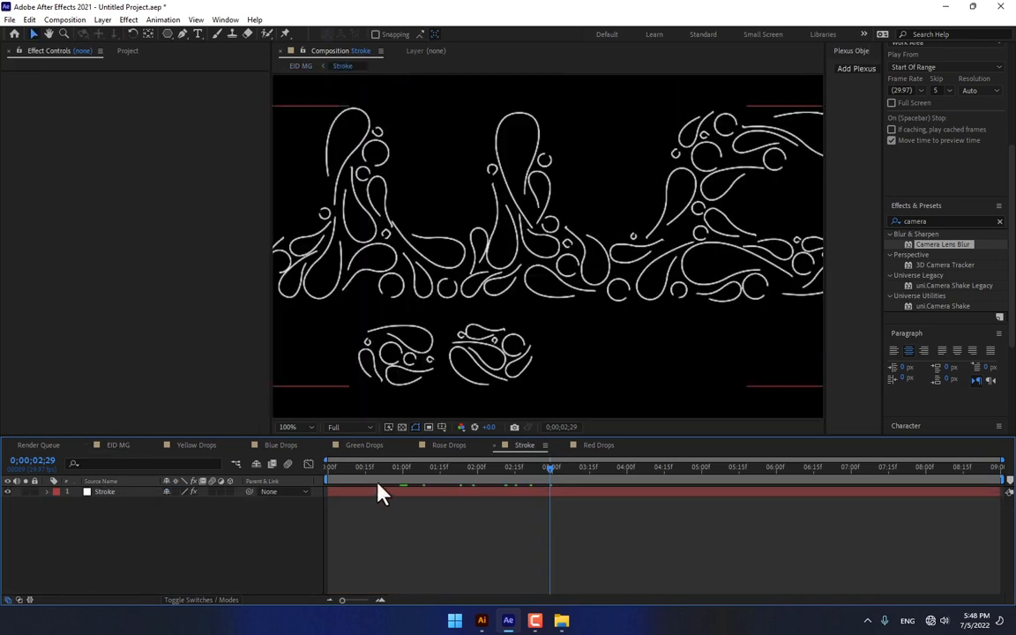
click(106, 493)
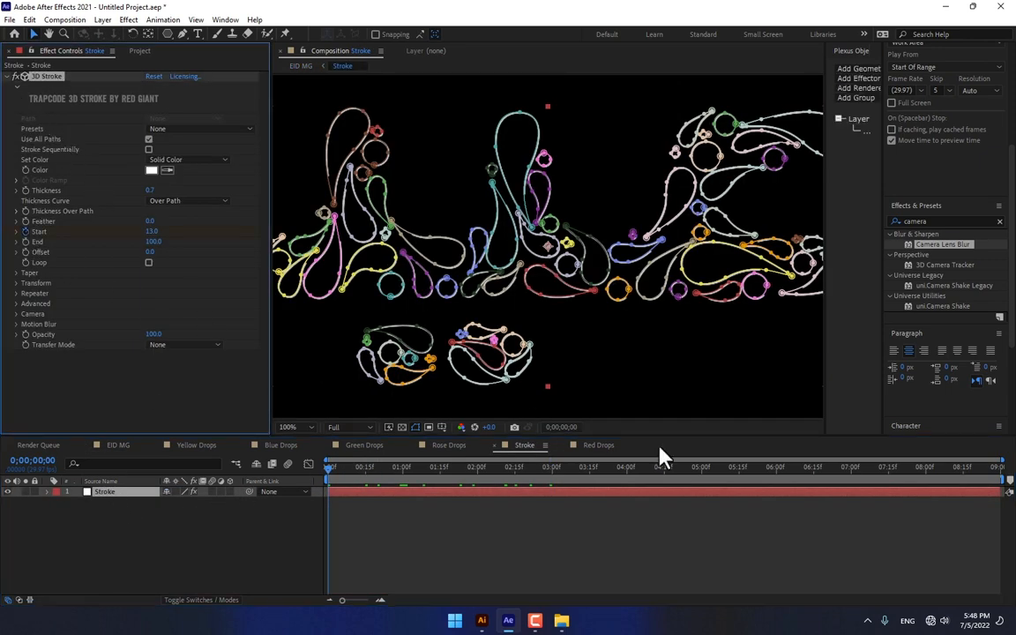
click(776, 481)
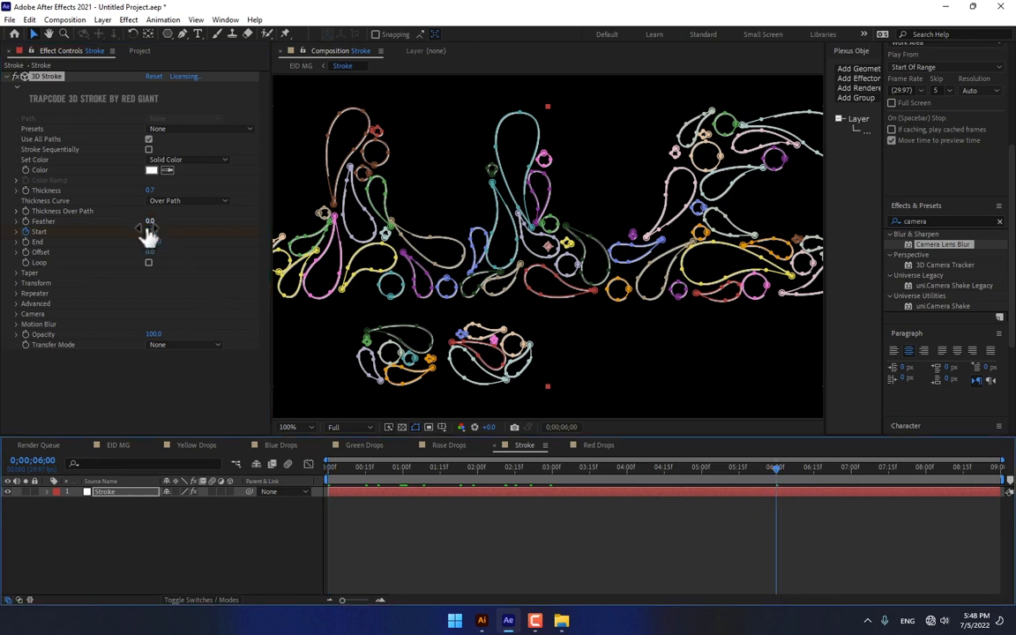
drag(148, 230, 153, 233)
key(space)
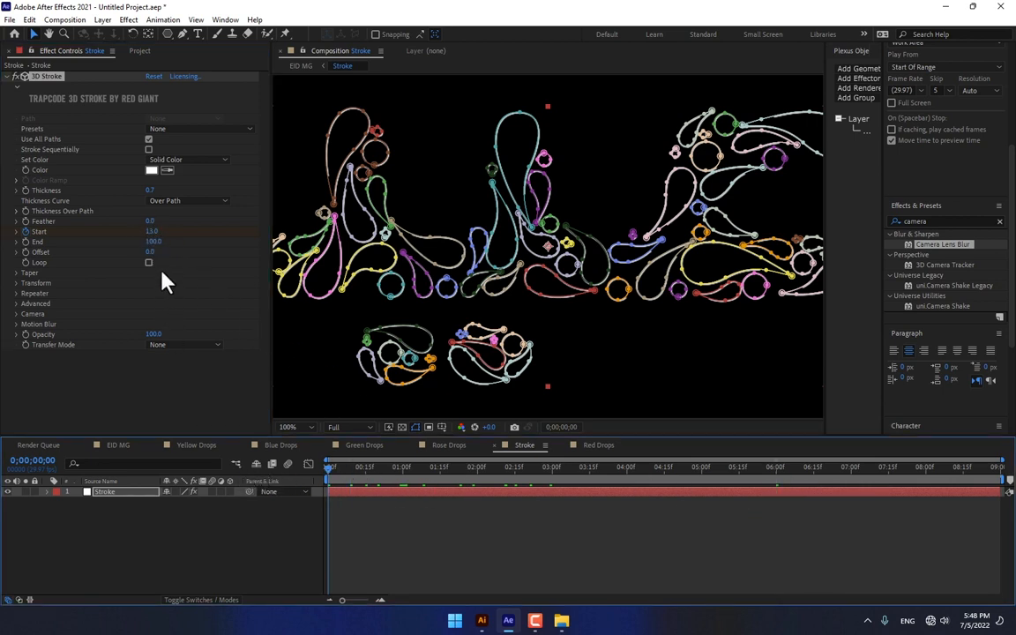
key(ctrl+z)
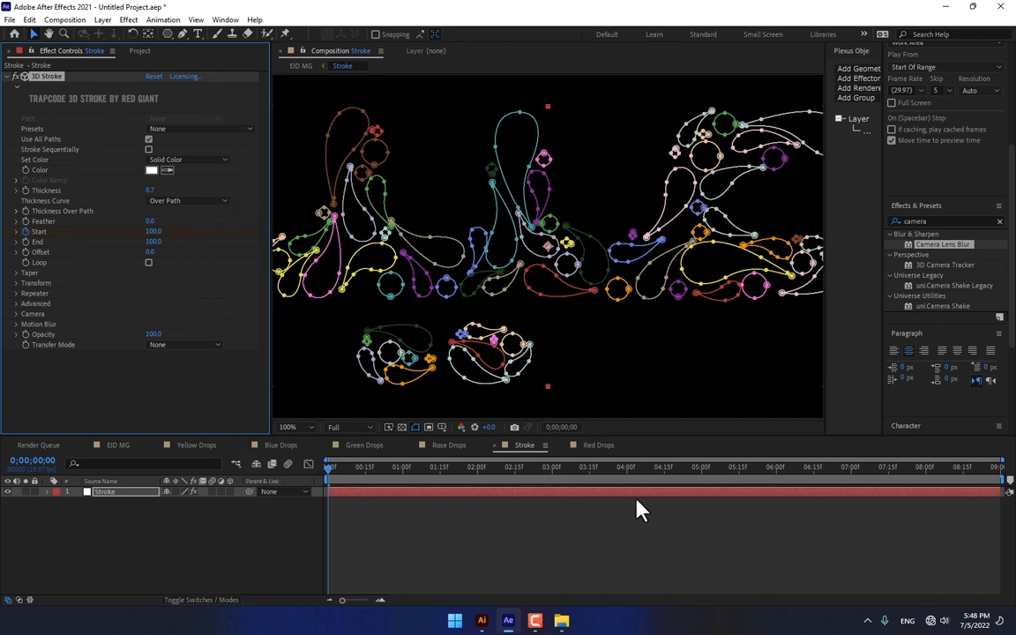
- Lower the 3D Stroke Start value at 0;00;06;00 so the outlines draw on, and preview the animation in the EID MG composition
click(775, 469)
mouse_move(155, 245)
mouse_down()
mouse_move(140, 286)
mouse_move(150, 350)
mouse_up()
click(115, 445)
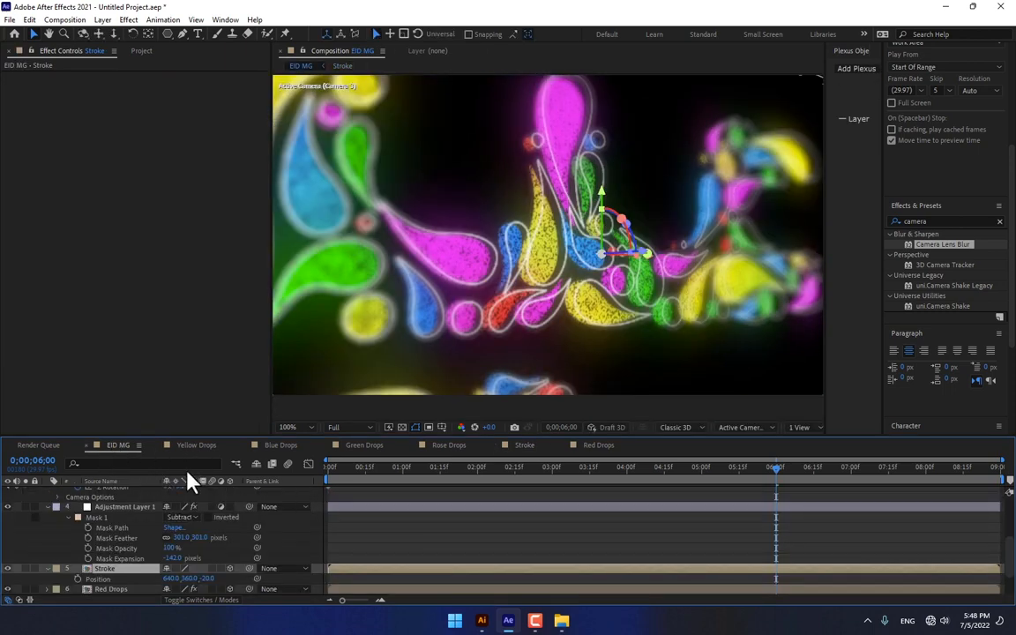
drag(385, 483, 524, 466)
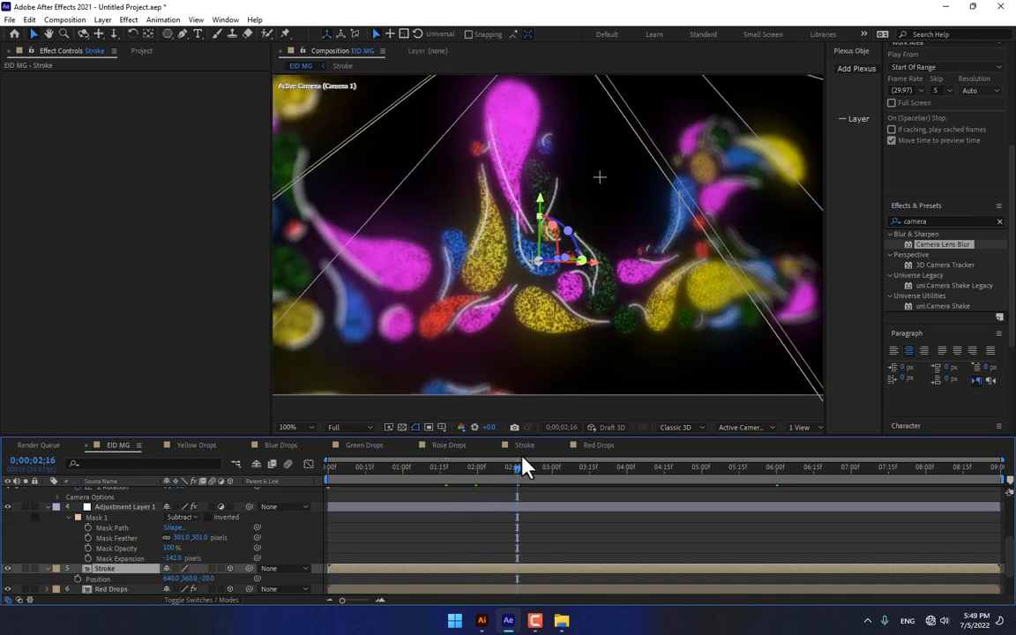
drag(436, 470, 544, 472)
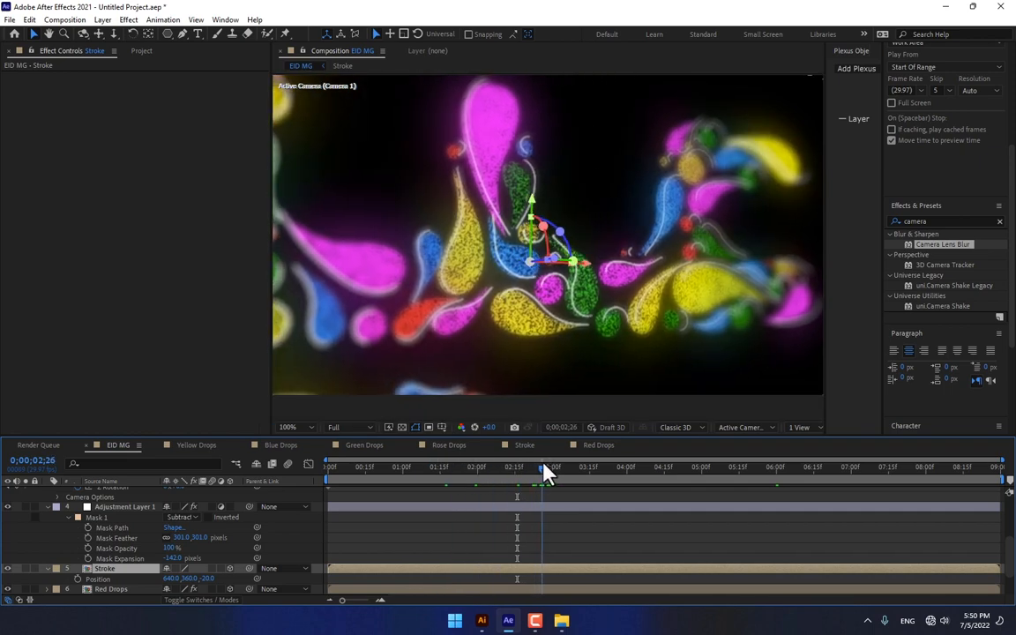
- Orbit Camera 2 at 0;00;03;01 to view the lettering from the opposite side at a steep sideways angle
scroll(388, 549, up, 2)
scroll(393, 549, up, 3)
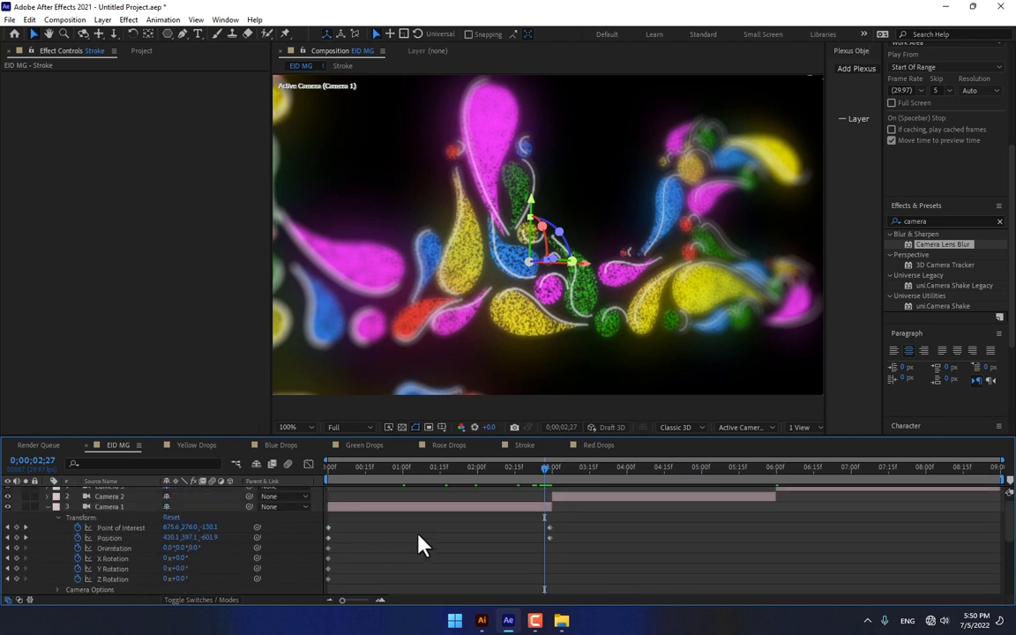
click(552, 480)
drag(550, 471, 554, 471)
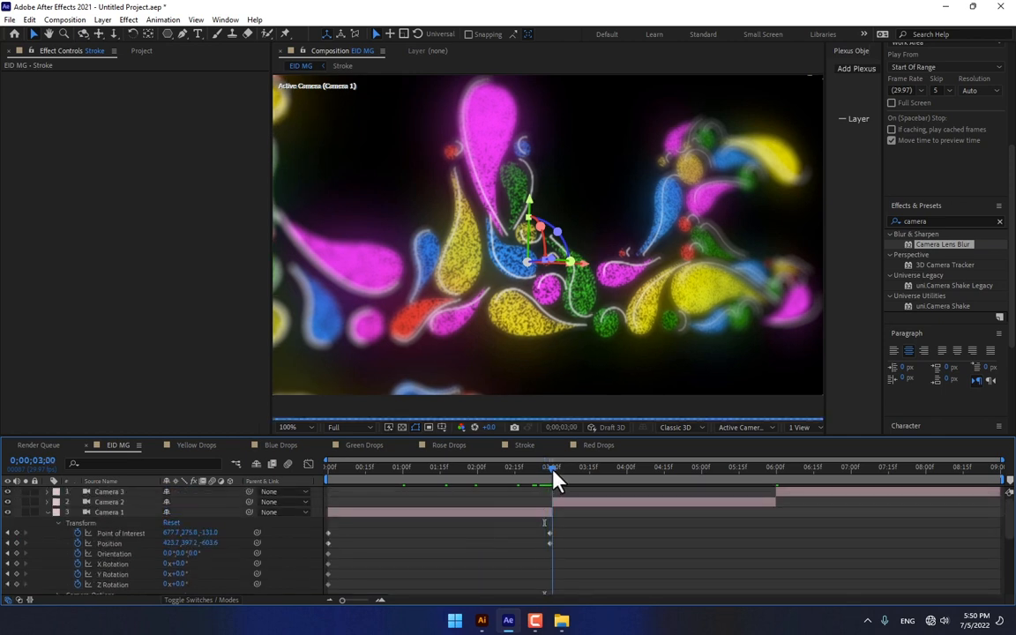
click(560, 505)
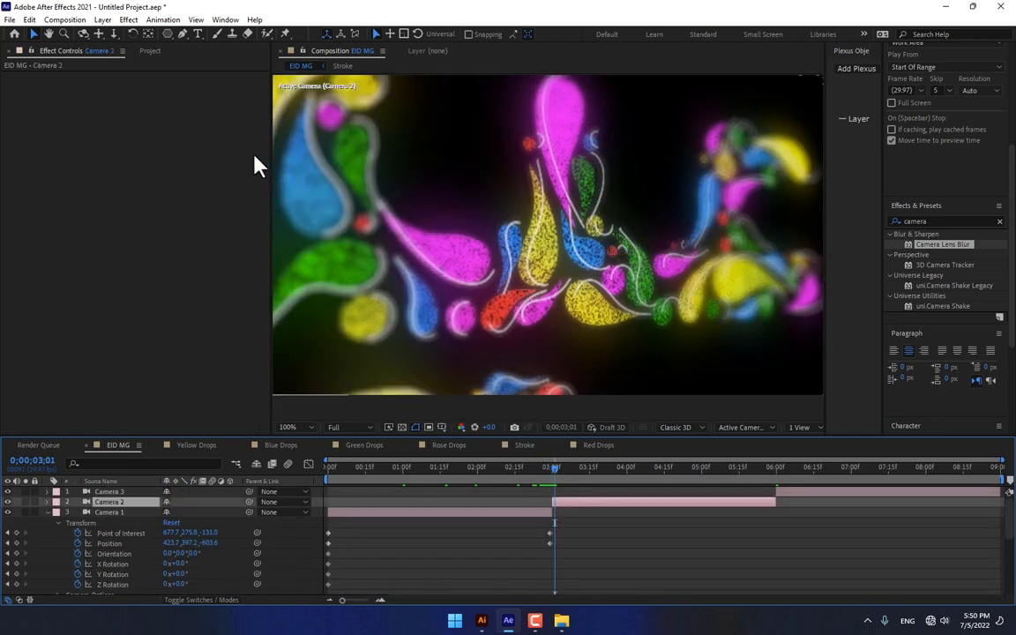
click(84, 34)
drag(463, 220, 344, 254)
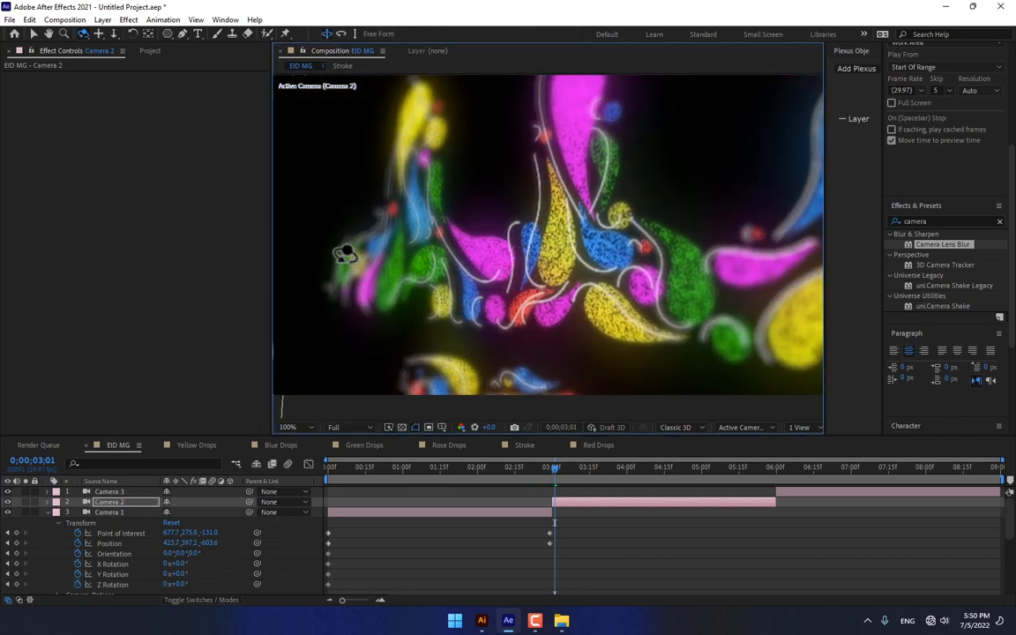
- Dolly and pan Camera 2 to a close-up of the middle drops, with Position about 824, 360, -222
click(99, 34)
drag(490, 229, 502, 252)
click(113, 33)
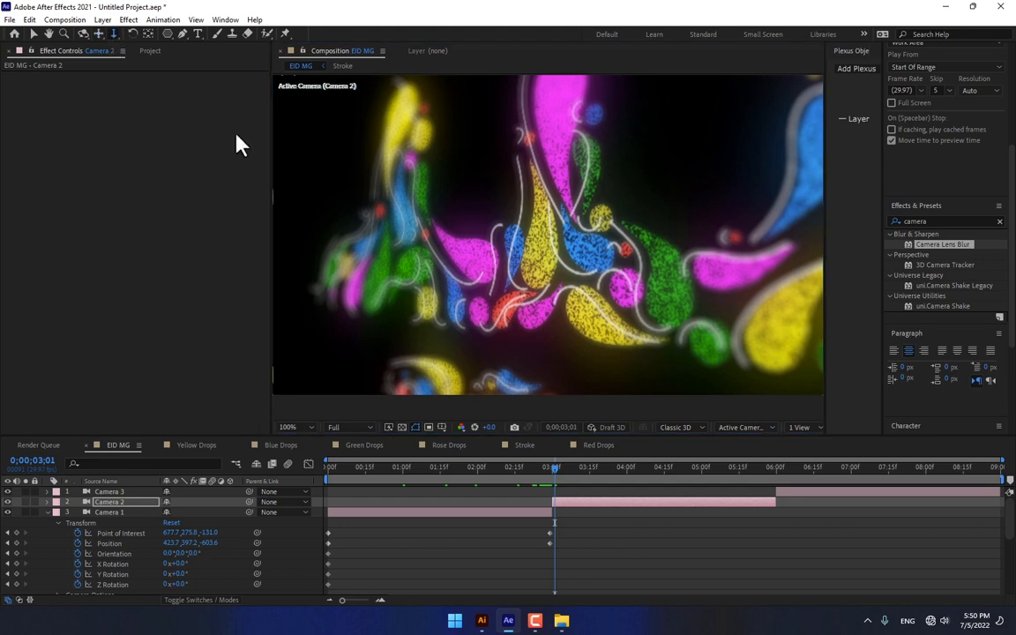
drag(487, 255, 420, 164)
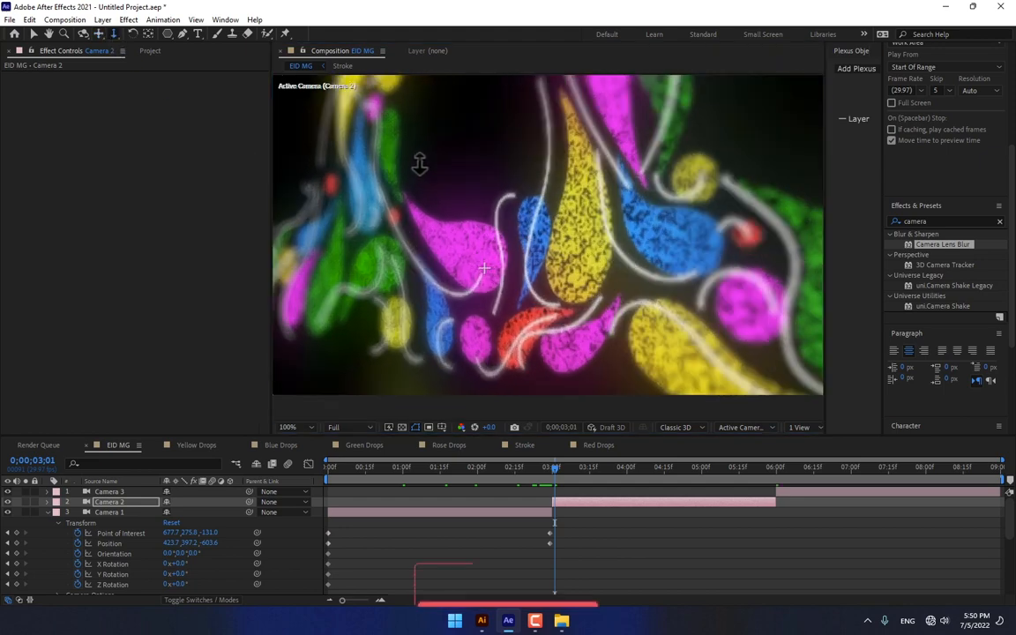
click(98, 34)
drag(569, 259, 508, 348)
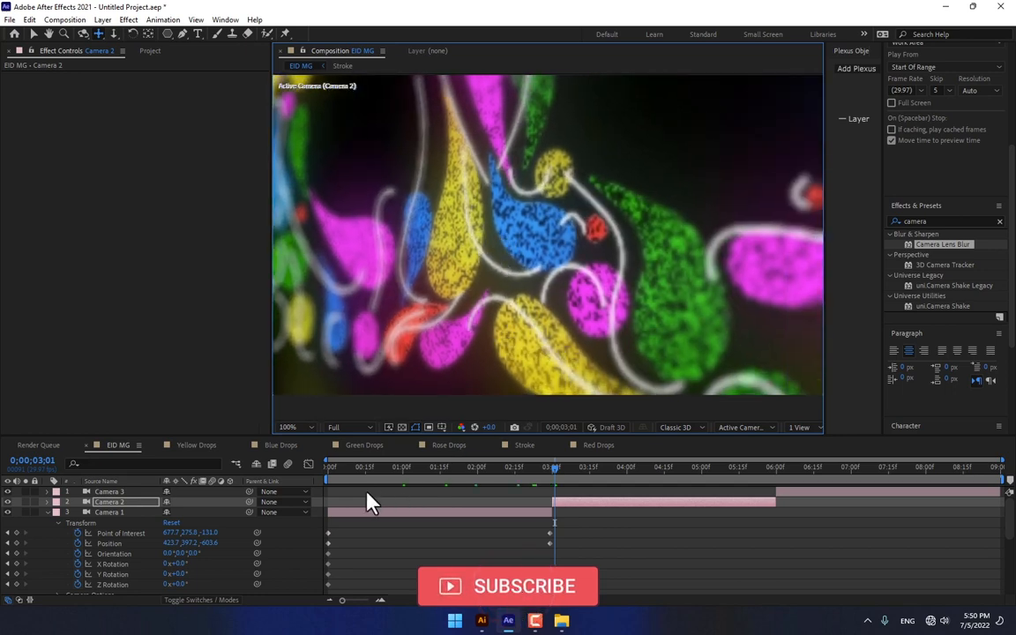
- Keyframe Camera 2's transform properties at 0;00;03;01 and pan it up to the tall pink drop at 0;00;05;27, Position about 837, 197, -237
click(109, 503)
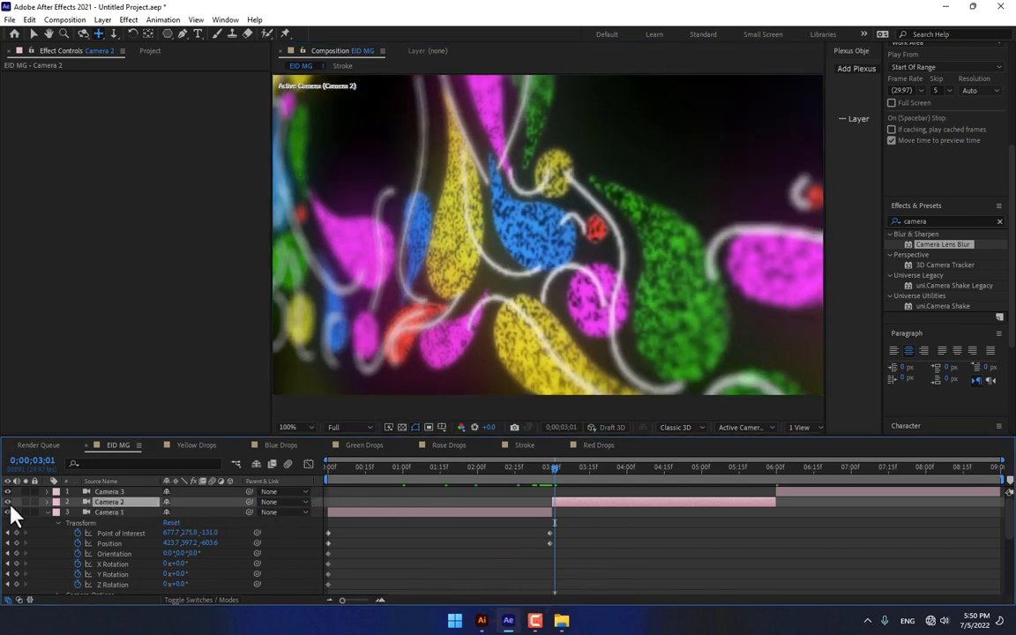
click(48, 503)
click(59, 512)
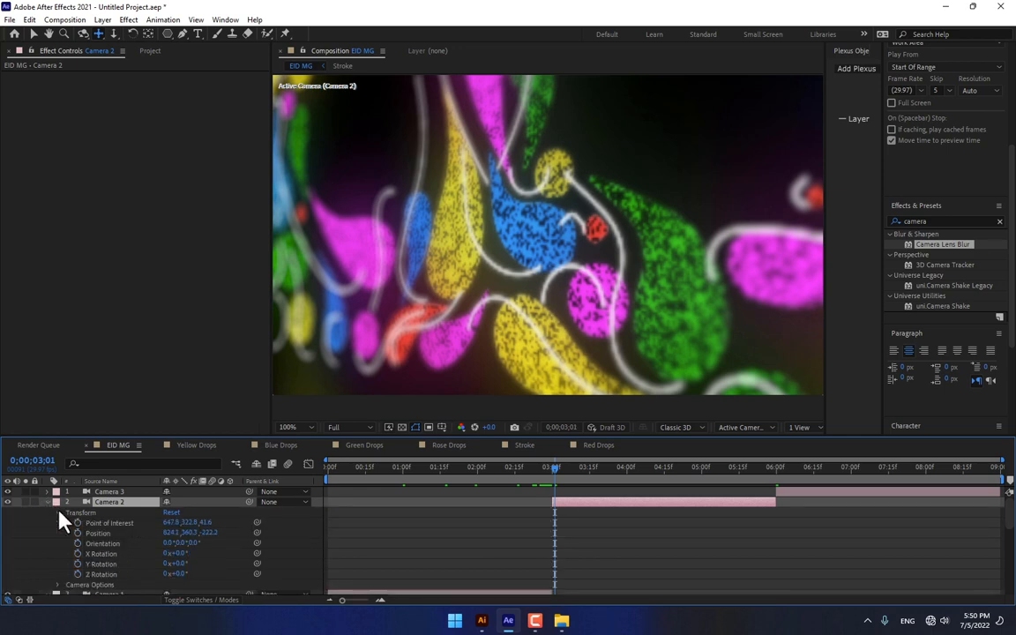
drag(78, 524, 77, 575)
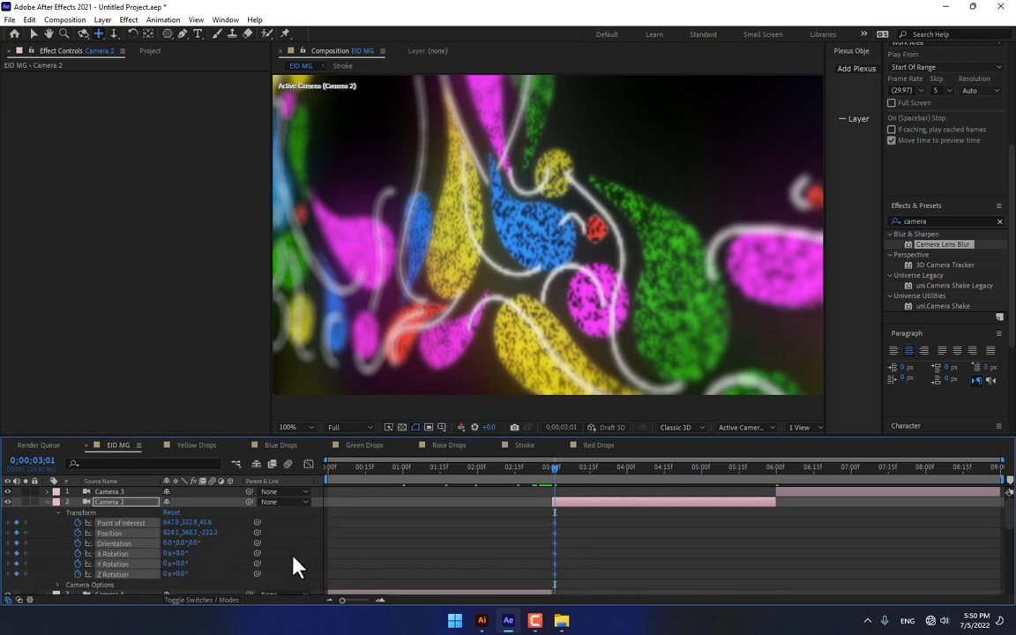
click(769, 468)
drag(670, 347, 596, 483)
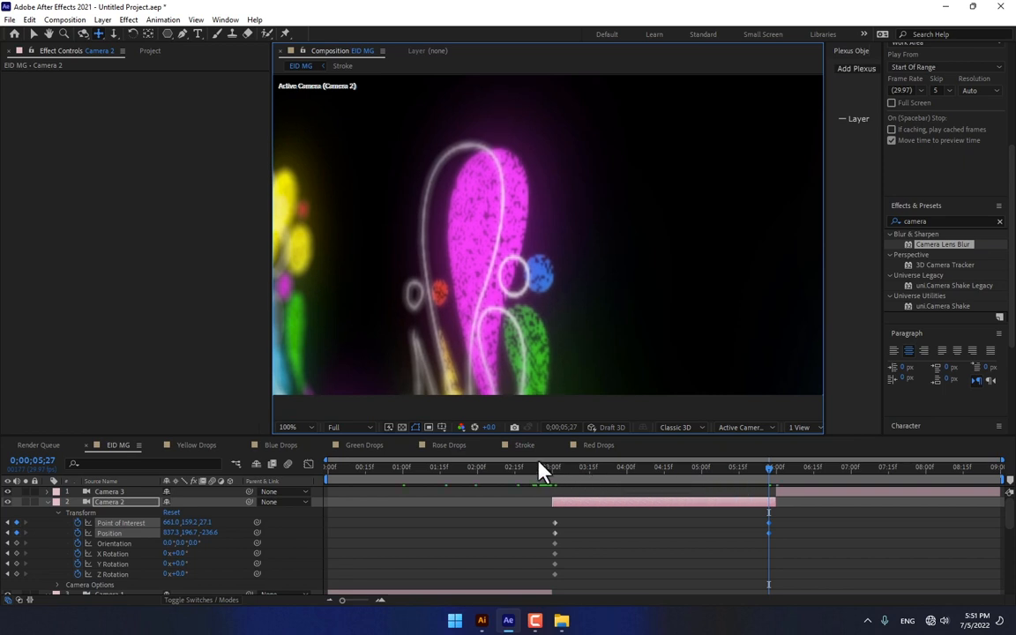
- Orbit and dolly Camera 3 at 0;00;06;02 to a tilted close view, with Position about 360, 128, -425
click(781, 469)
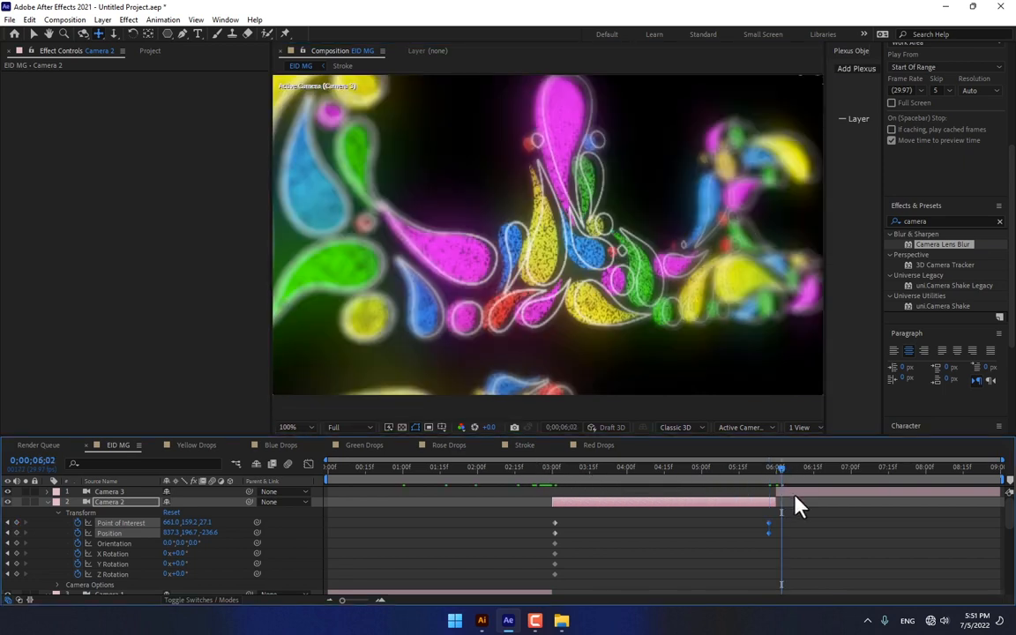
click(795, 494)
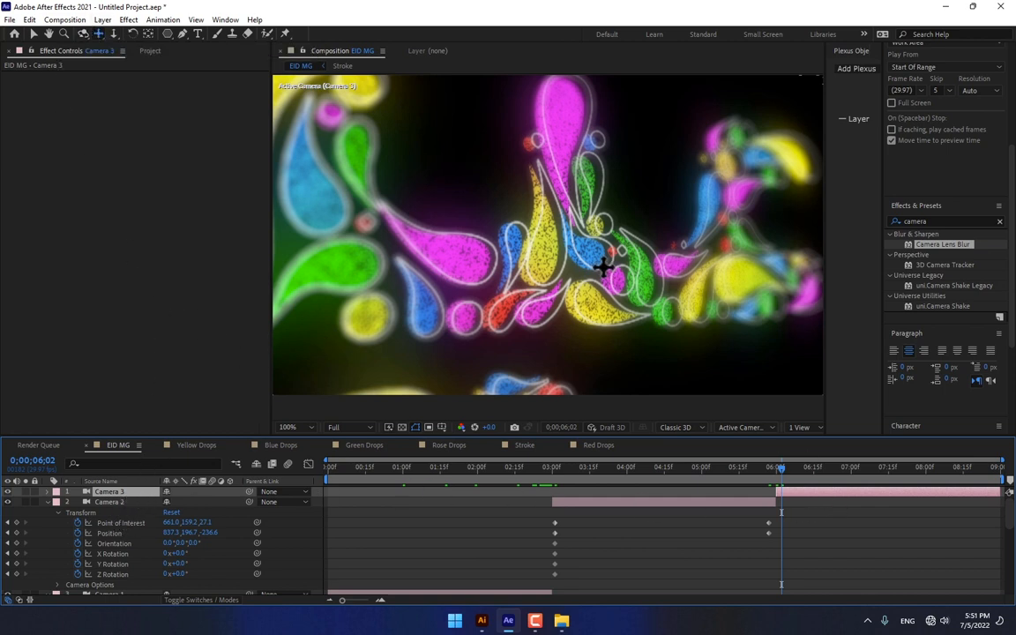
click(79, 34)
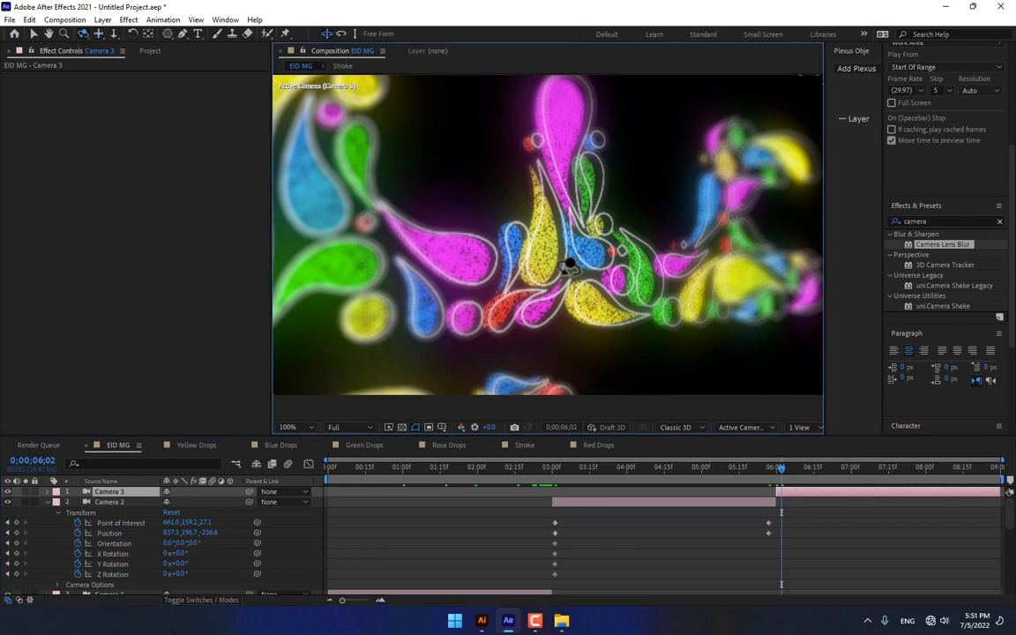
drag(513, 238, 510, 262)
drag(499, 260, 431, 256)
drag(605, 256, 574, 334)
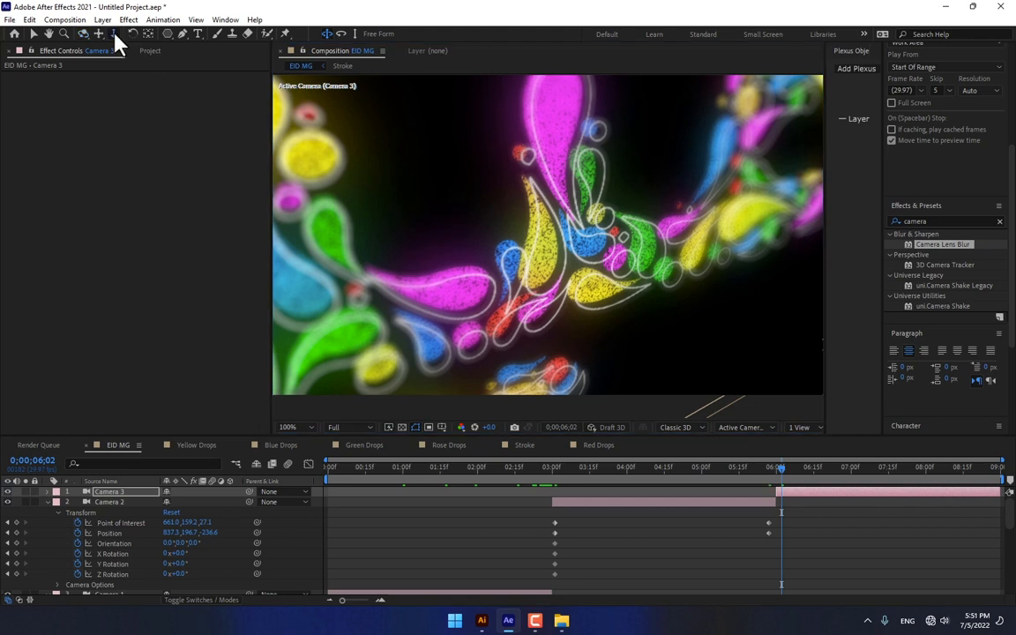
click(114, 34)
drag(587, 251, 574, 222)
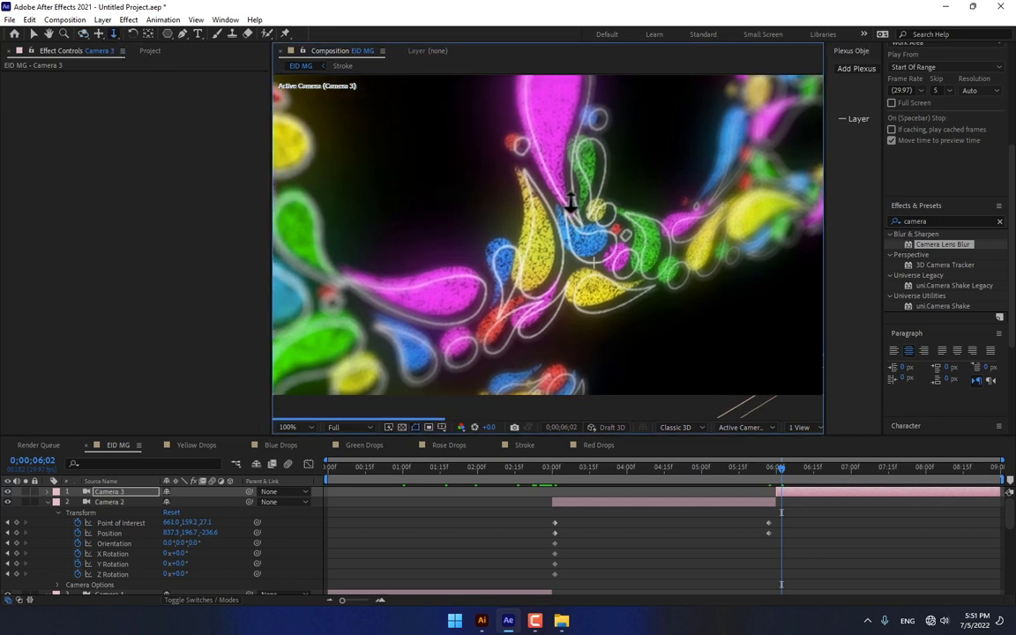
- Keyframe all of Camera 3's transform properties at 0;00;06;02
click(48, 492)
click(59, 503)
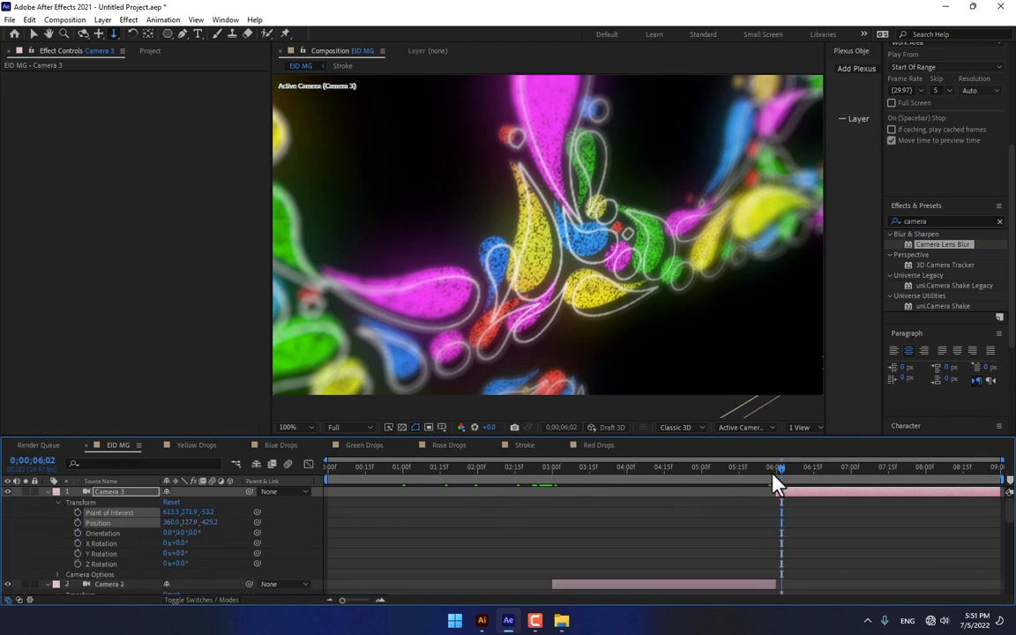
click(76, 533)
click(77, 543)
click(77, 553)
click(77, 564)
- At 0;00;08;14, dolly Camera 3 back, orbit and pan it to frame the whole lettering, with Position about 508, 389, -1260
click(961, 473)
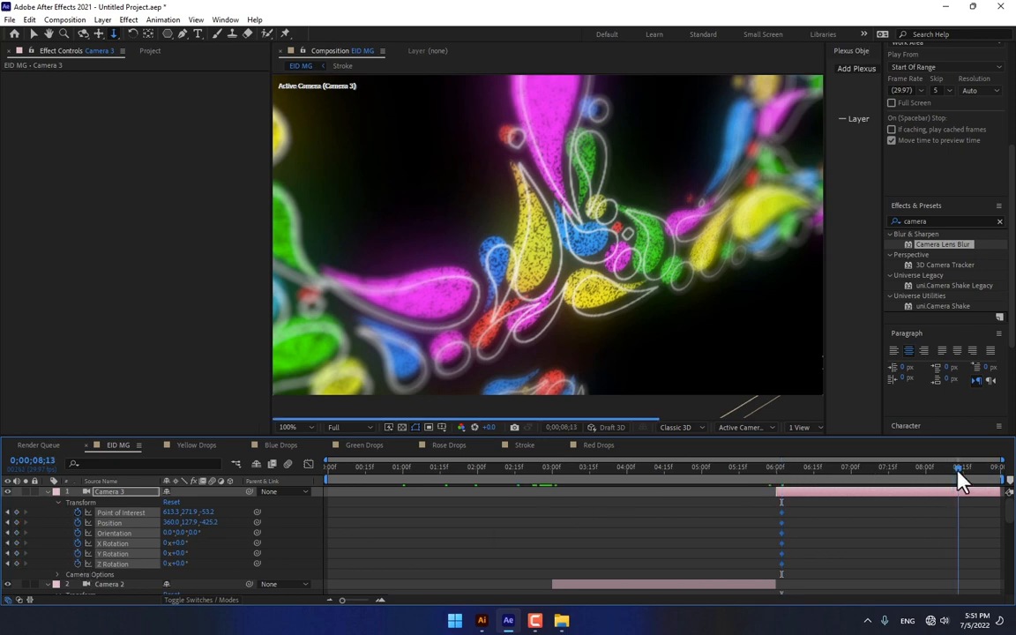
drag(549, 222, 534, 517)
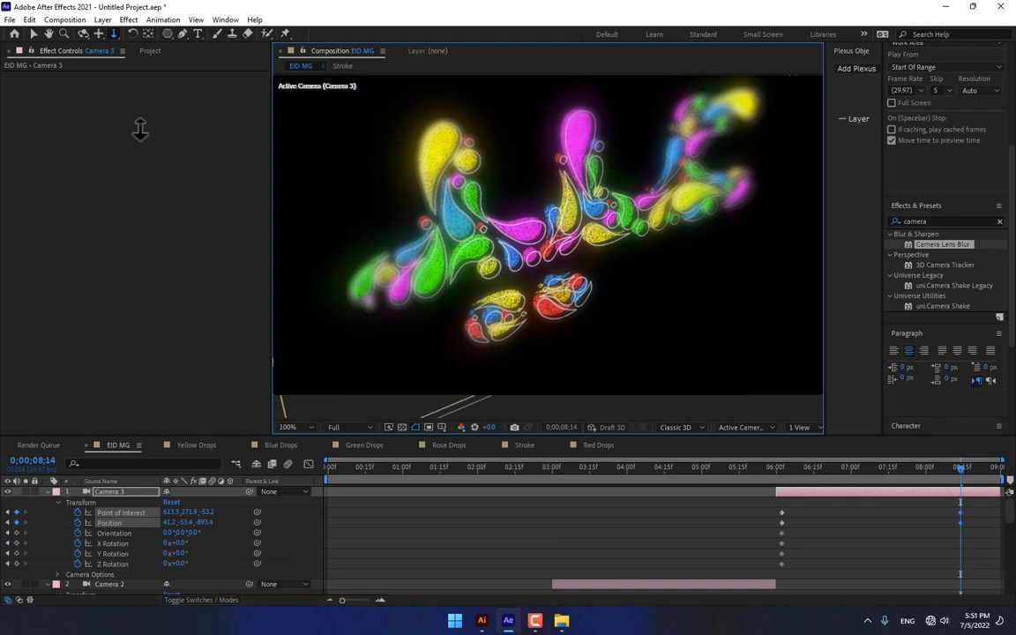
click(98, 33)
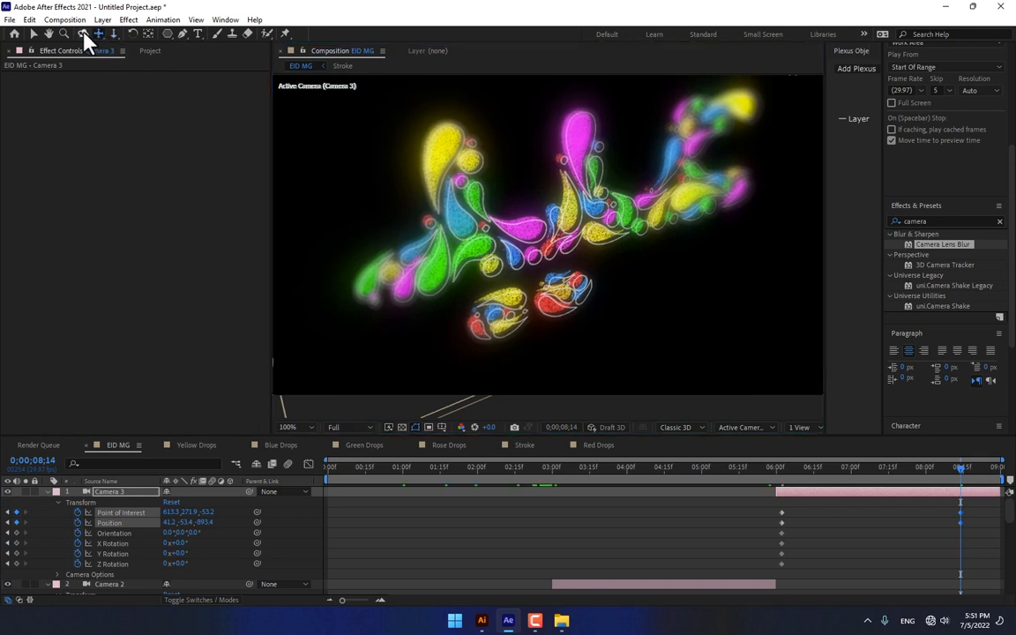
click(83, 33)
drag(431, 200, 371, 161)
click(113, 35)
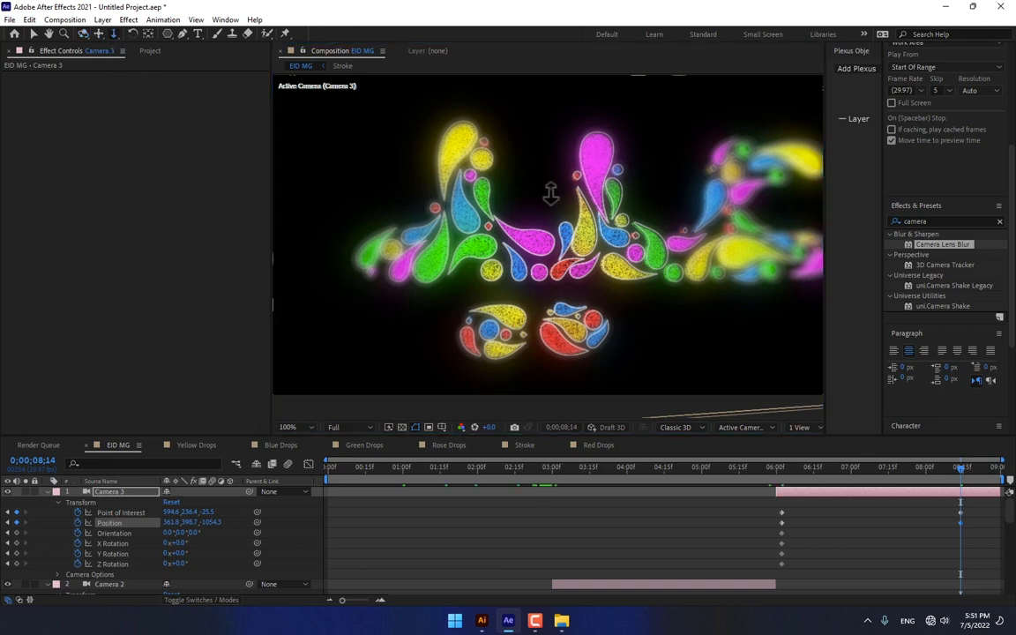
drag(584, 211, 588, 241)
click(98, 33)
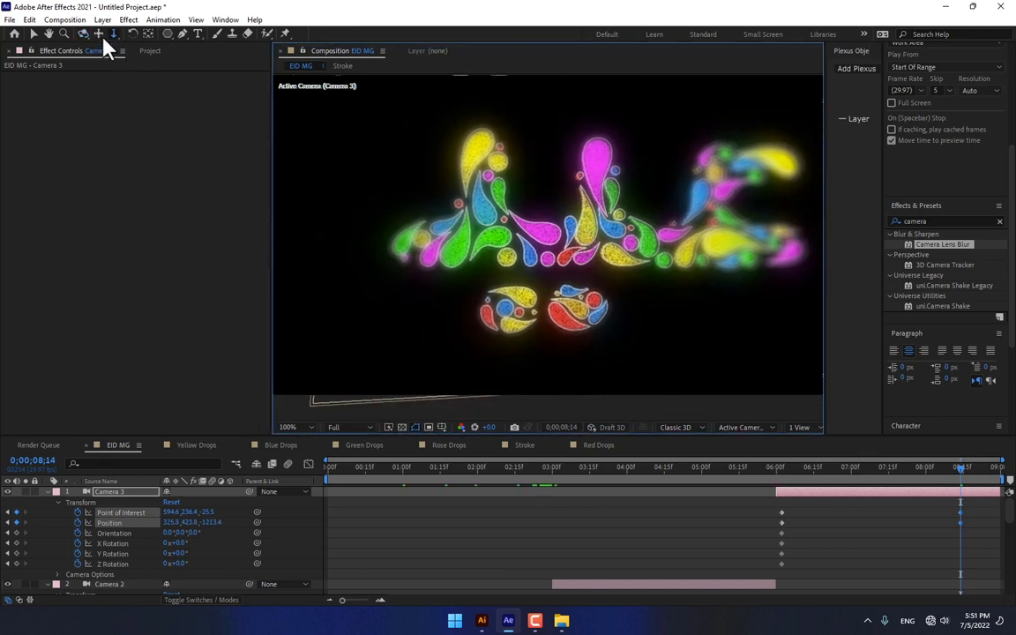
drag(612, 197, 544, 215)
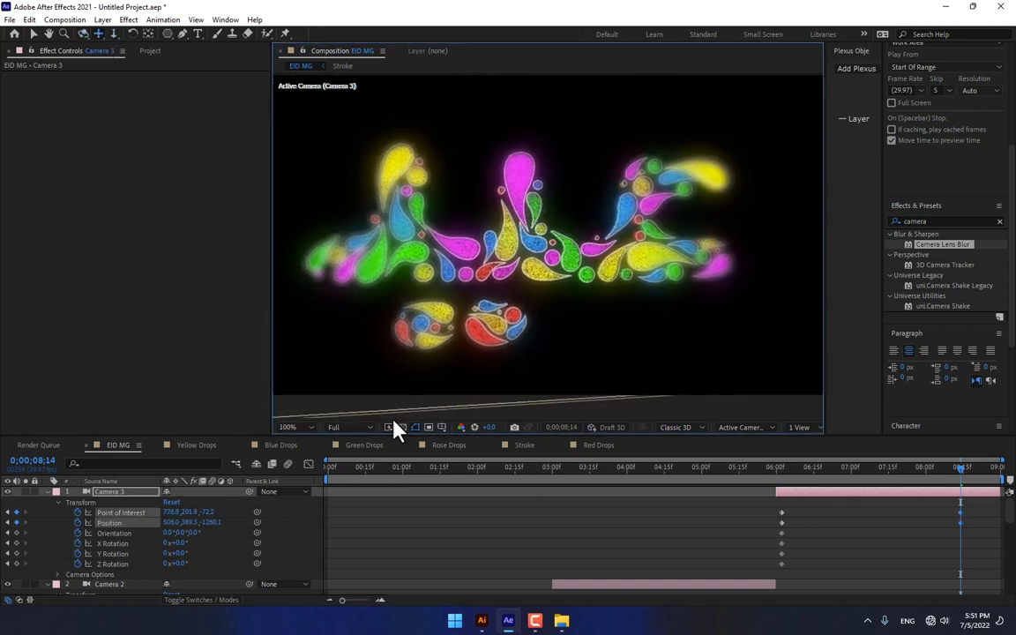
- Fit the composition to the viewer, show the title/action safe guides and centre the lettering with Camera 3, Position about 382, 486, -955
click(294, 427)
click(275, 214)
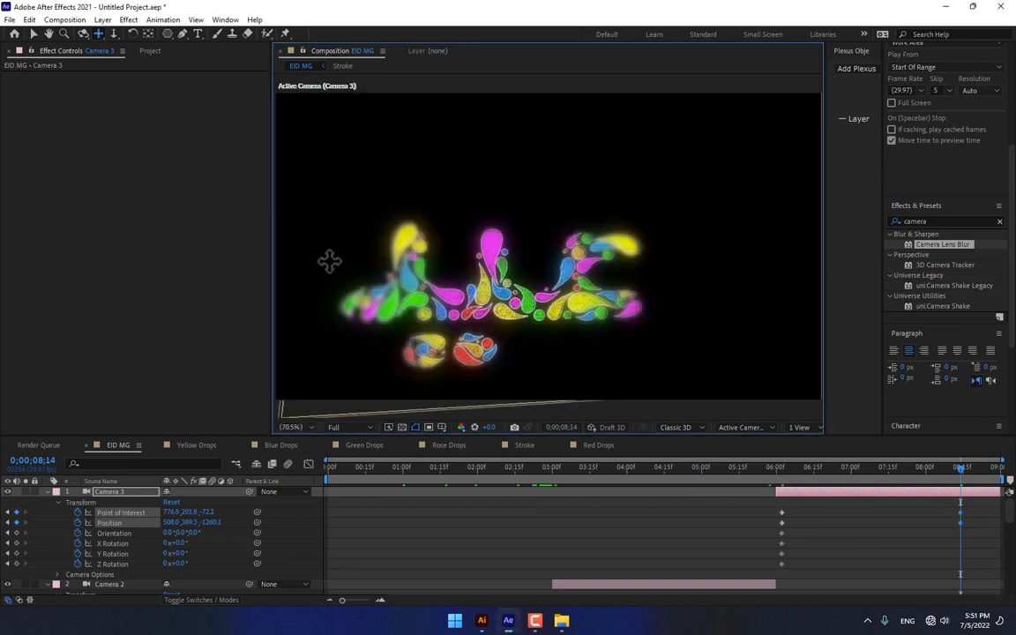
click(428, 427)
click(467, 446)
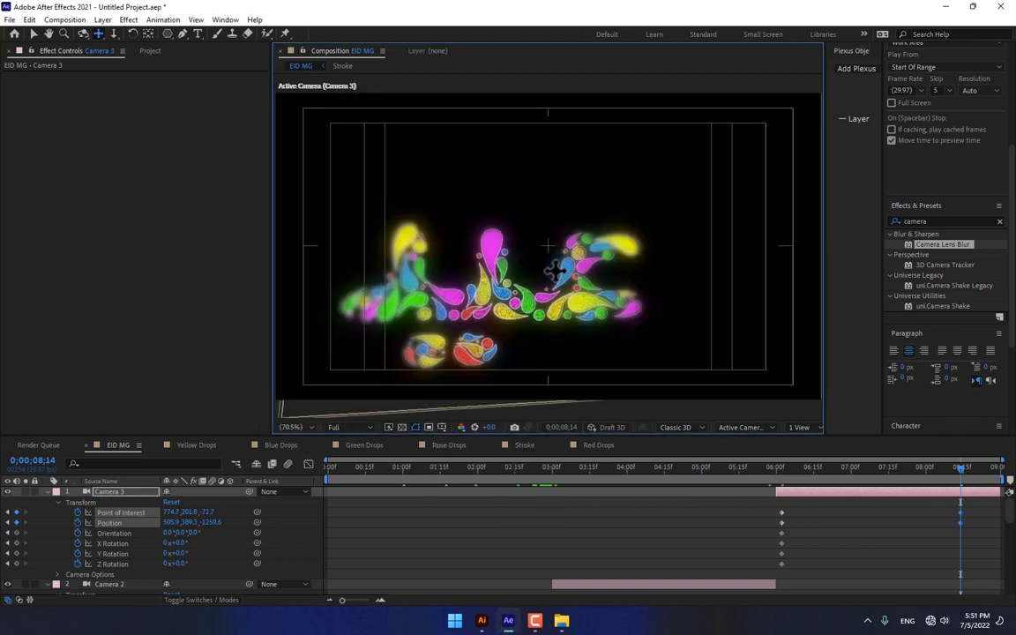
drag(545, 299, 592, 265)
click(113, 35)
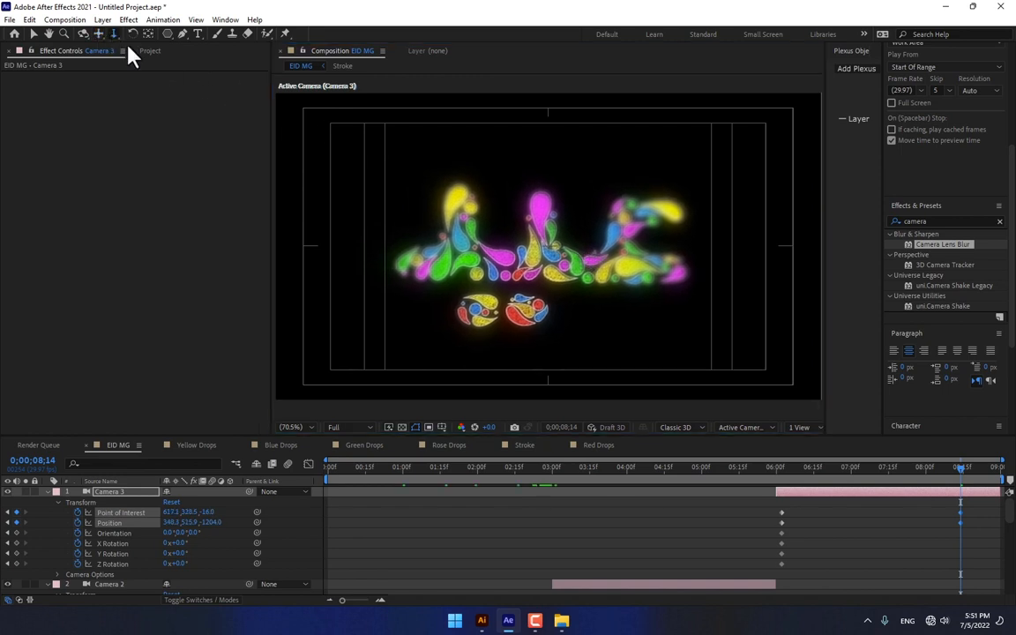
mouse_move(521, 258)
mouse_down()
mouse_move(520, 221)
mouse_move(527, 251)
mouse_up()
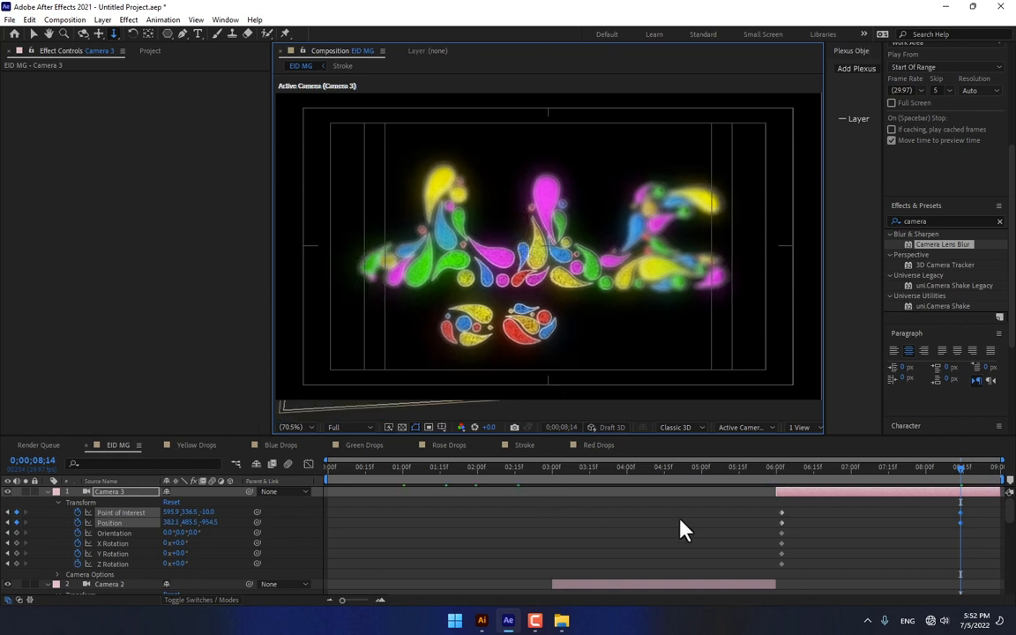
- Keyframe the Blur Radius of Camera Lens Blur on Adjustment Layer 1 at 0;00;06;02
click(781, 472)
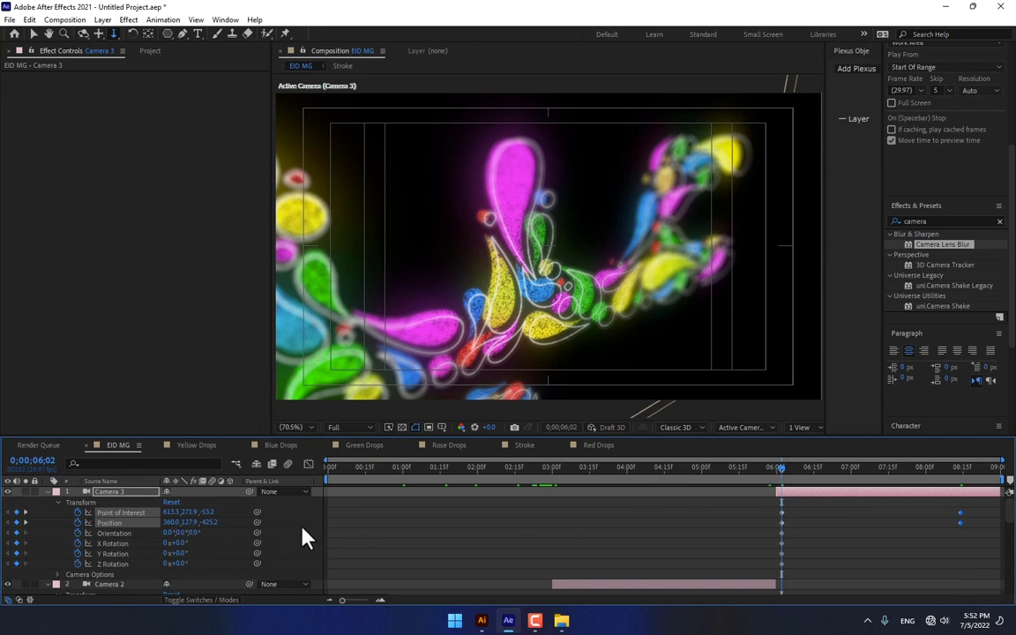
scroll(305, 537, down, 5)
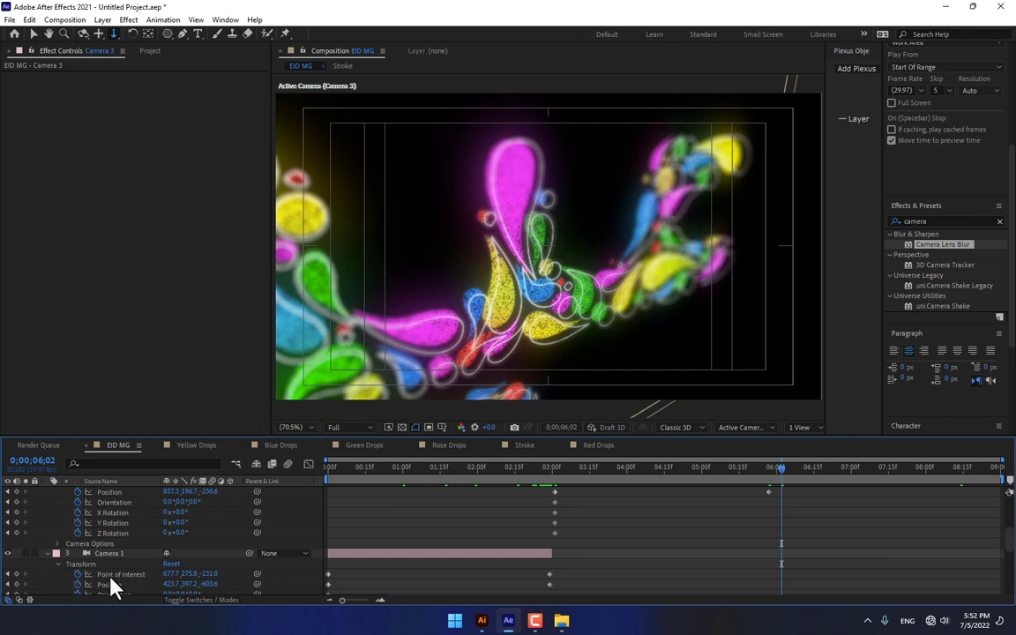
scroll(111, 578, down, 3)
click(112, 584)
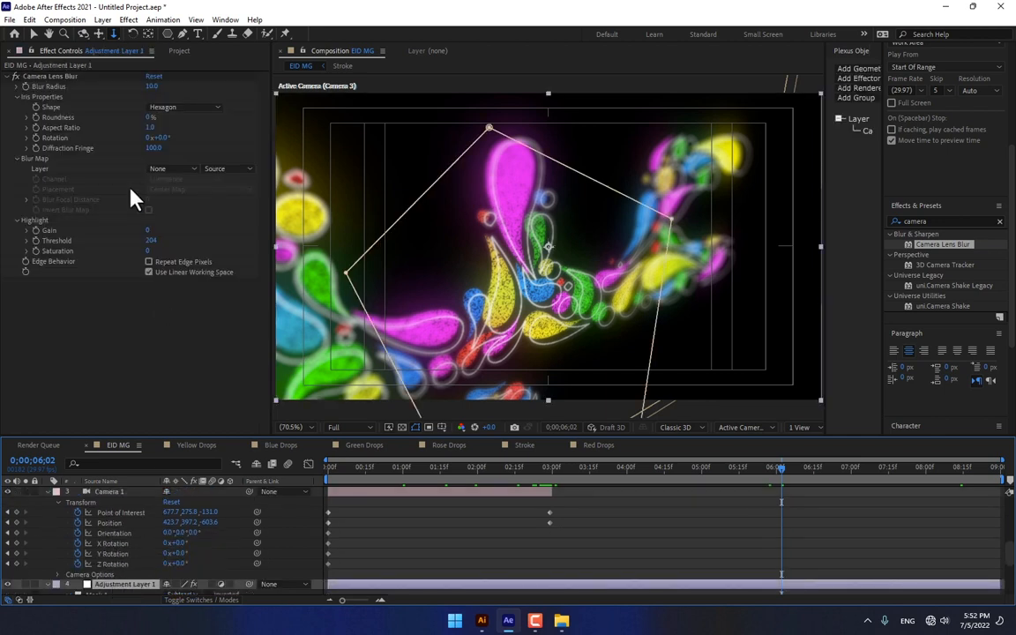
click(22, 76)
- Set the adjustment layer's Blur Radius to 0 at 0;00;08;06, trying 3 first
click(941, 470)
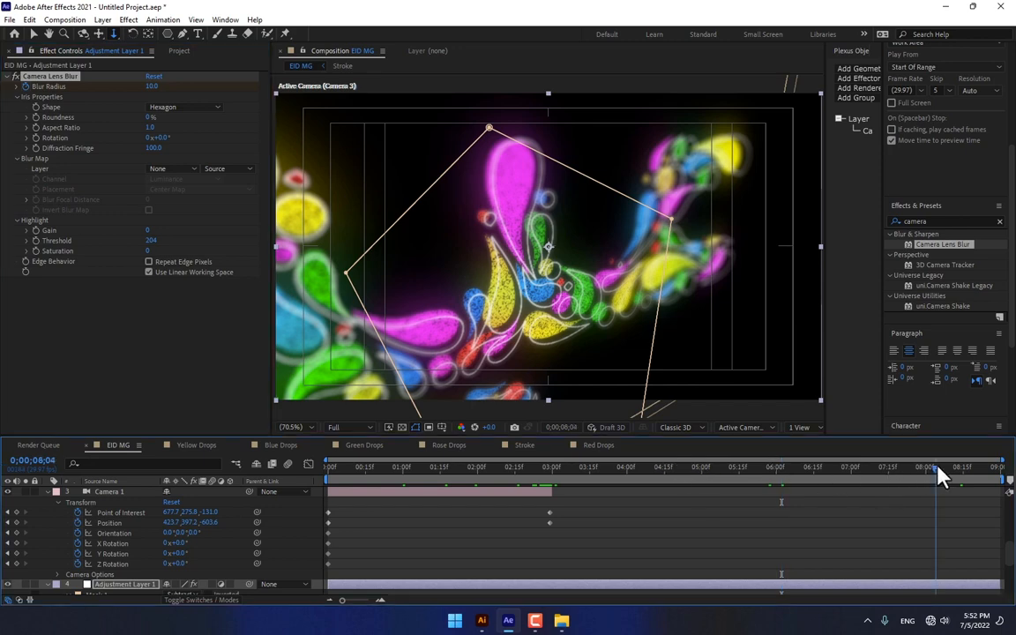
click(151, 86)
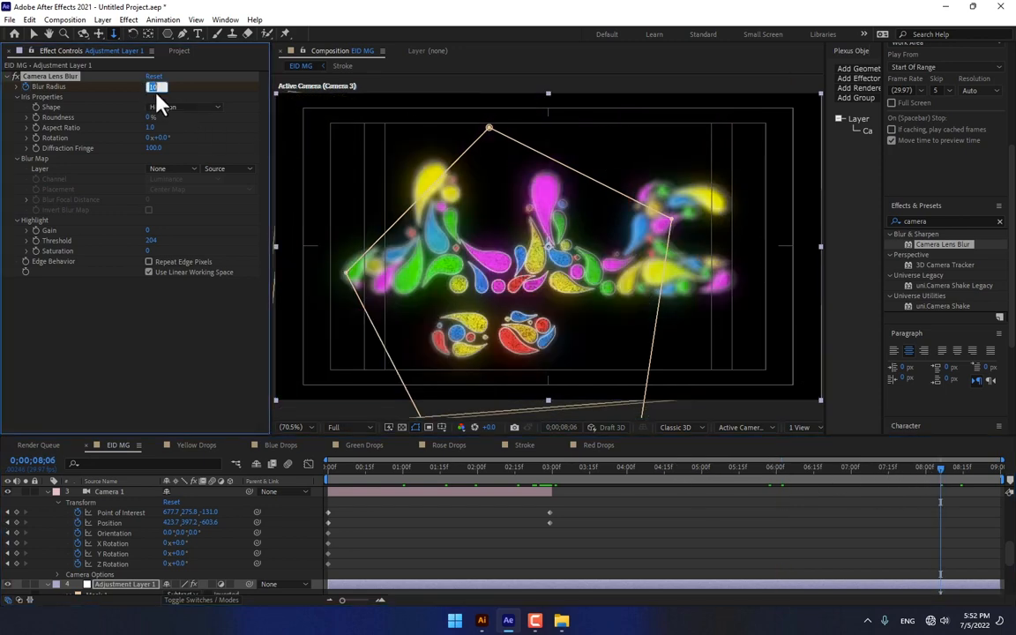
text(3)
key(Return)
click(152, 87)
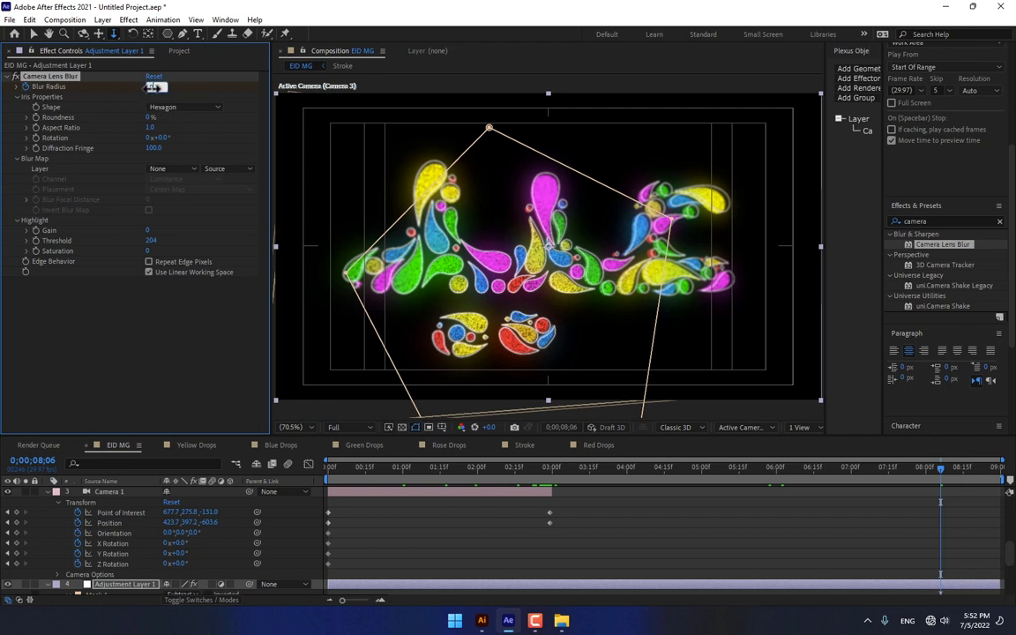
text(0)
key(Return)
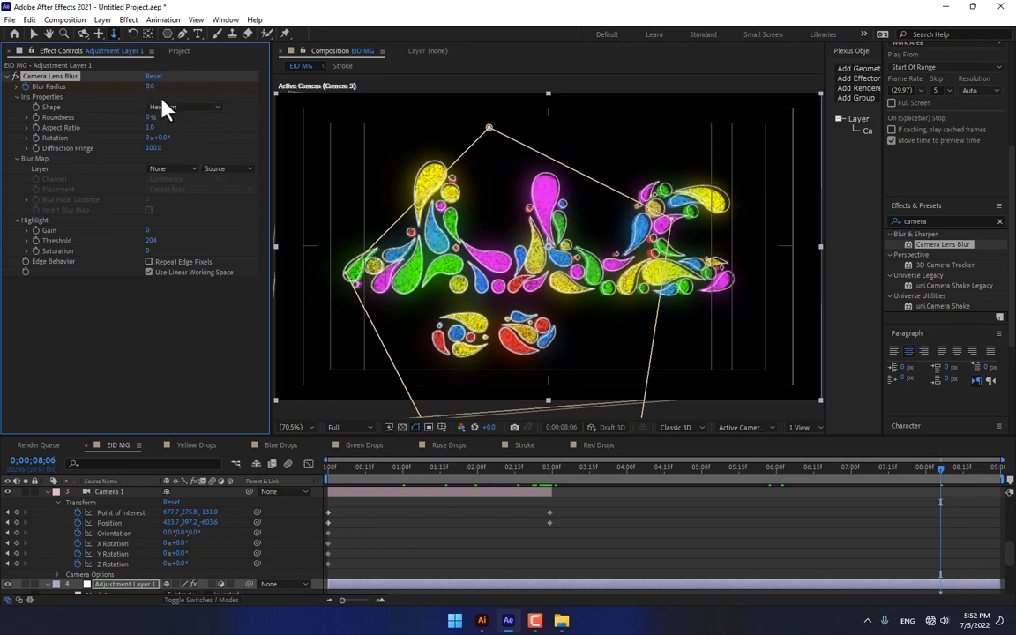
- Try a Blur Radius of 1 at 0;00;08;06 and return it to 0
click(152, 87)
text(1)
key(Return)
click(149, 85)
text(0)
click(691, 544)
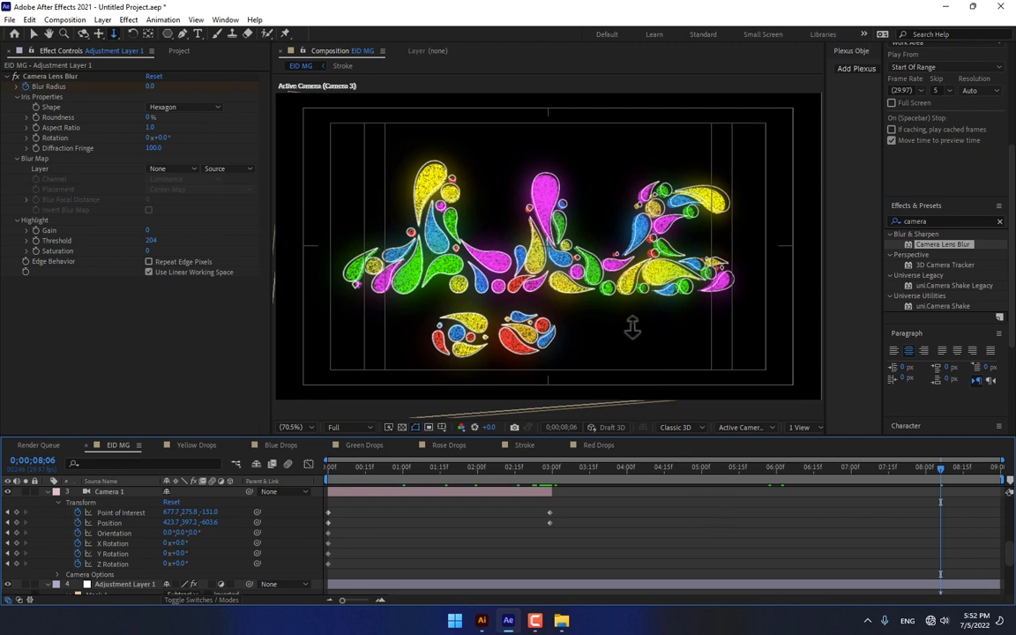
- Orbit Camera 3 slightly at 0;00;08;14 to Position about 476, 442, -993
scroll(802, 547, up, 5)
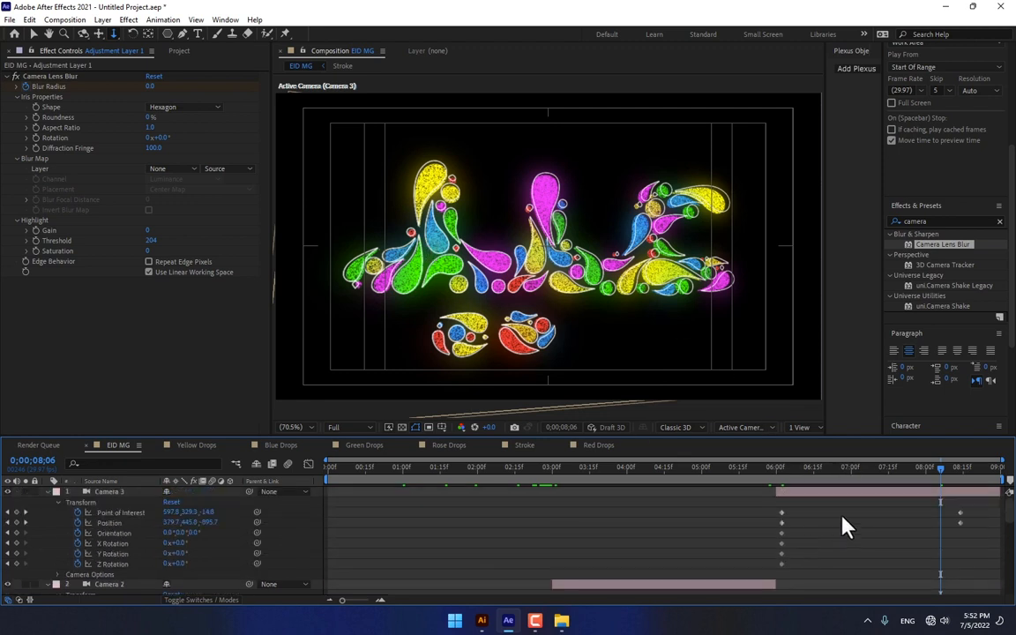
click(868, 495)
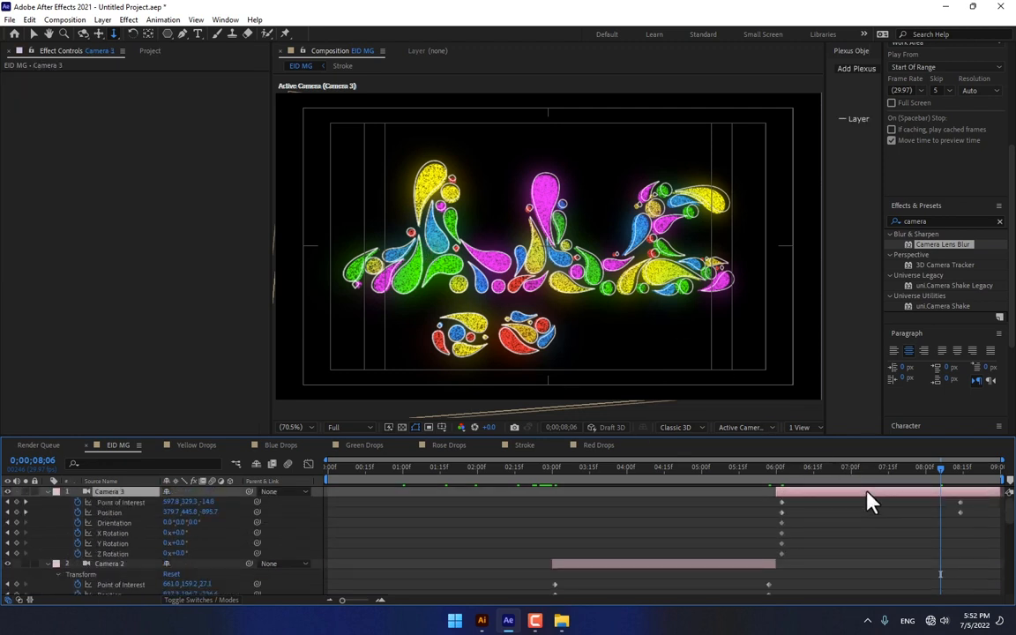
click(964, 472)
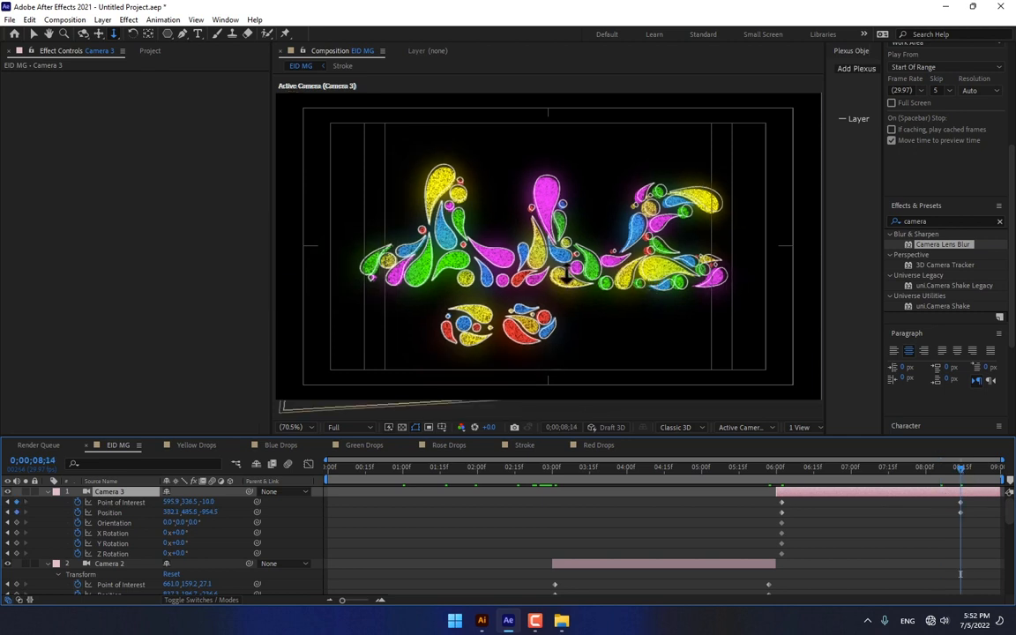
click(85, 33)
drag(625, 268, 609, 273)
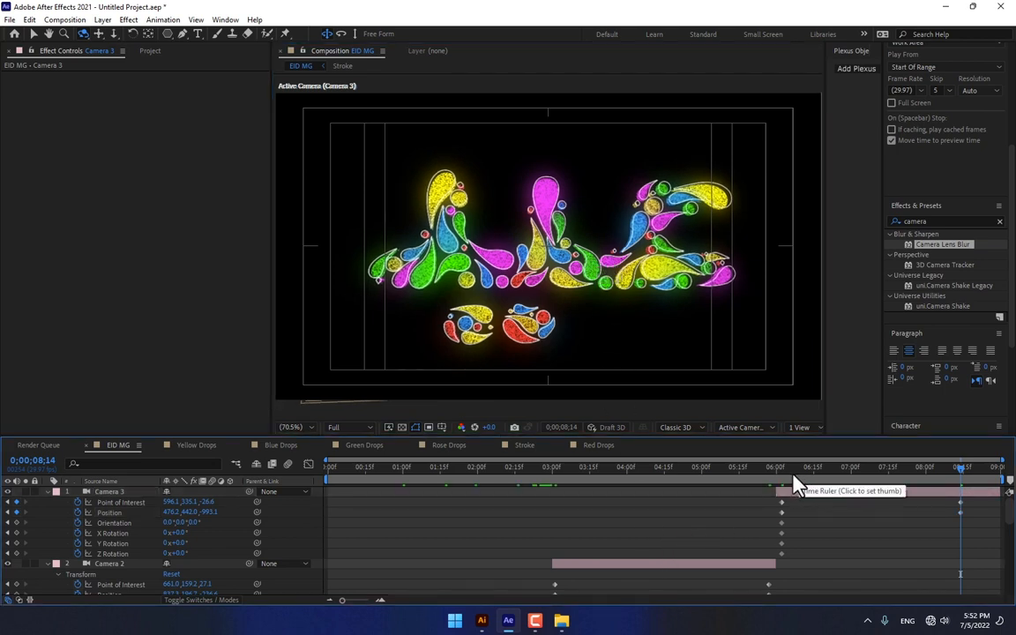
- Collapse all layers and enable motion blur on the adjustment, Stroke and Drops layers and for the composition
click(210, 504)
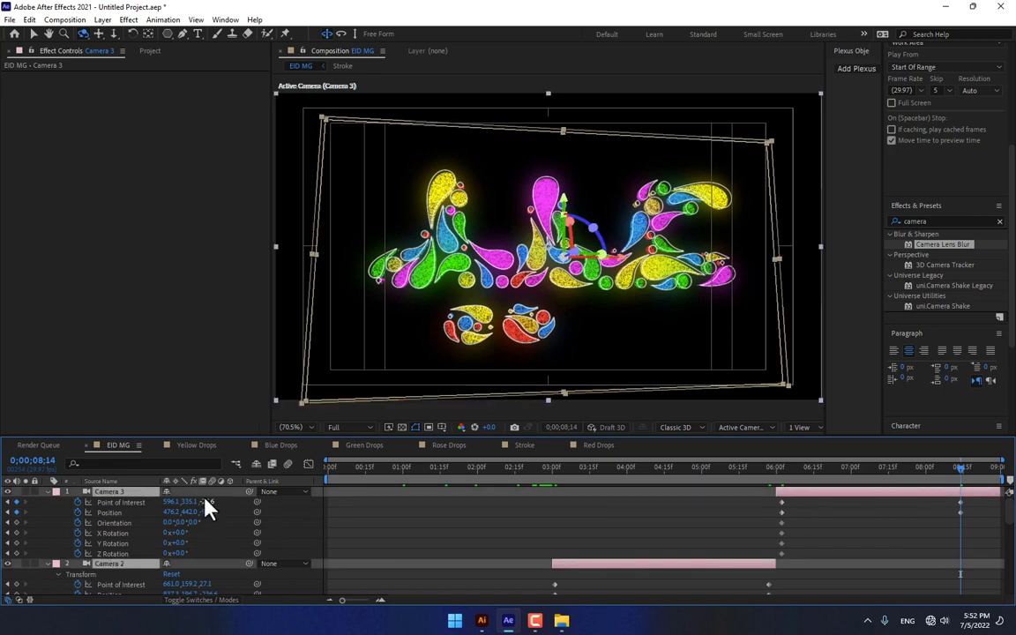
click(47, 492)
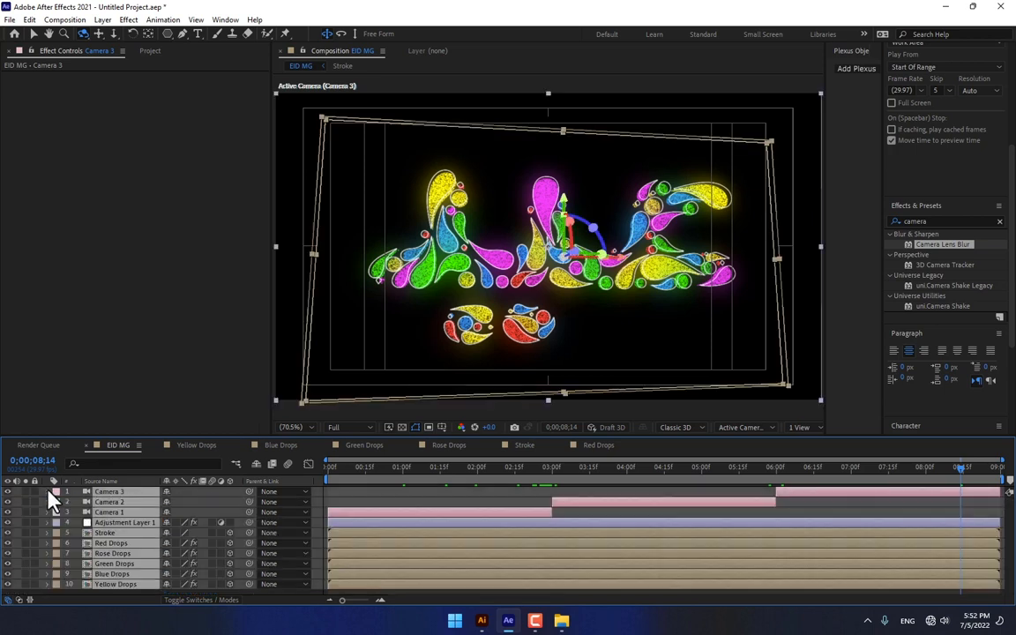
click(212, 533)
click(386, 503)
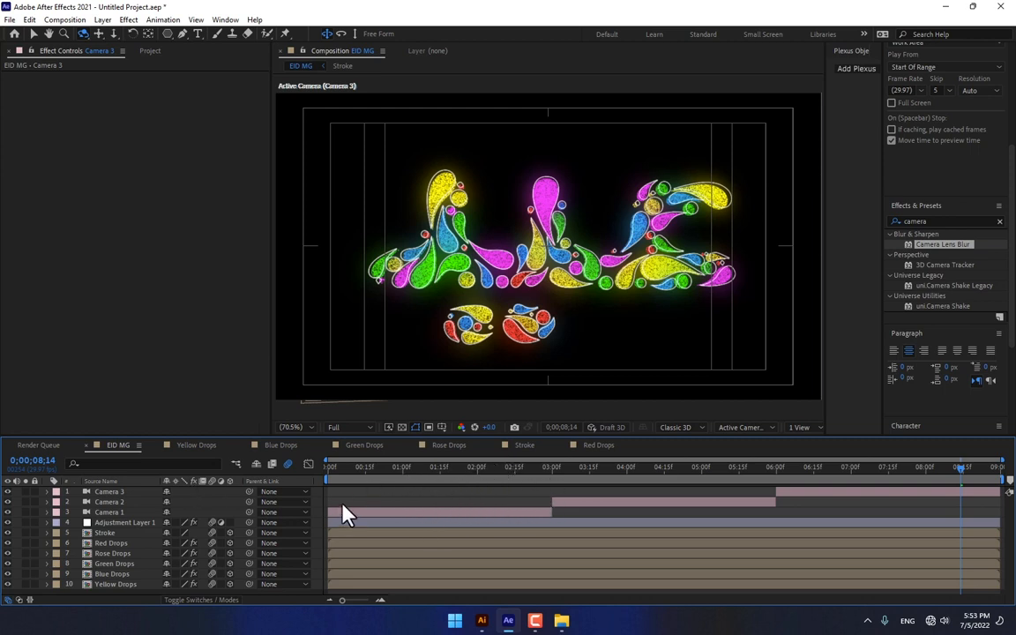
- Open LeoMoon ParsiNegar, enter the word مبارک and convert it in Compatibility Mode
click(453, 622)
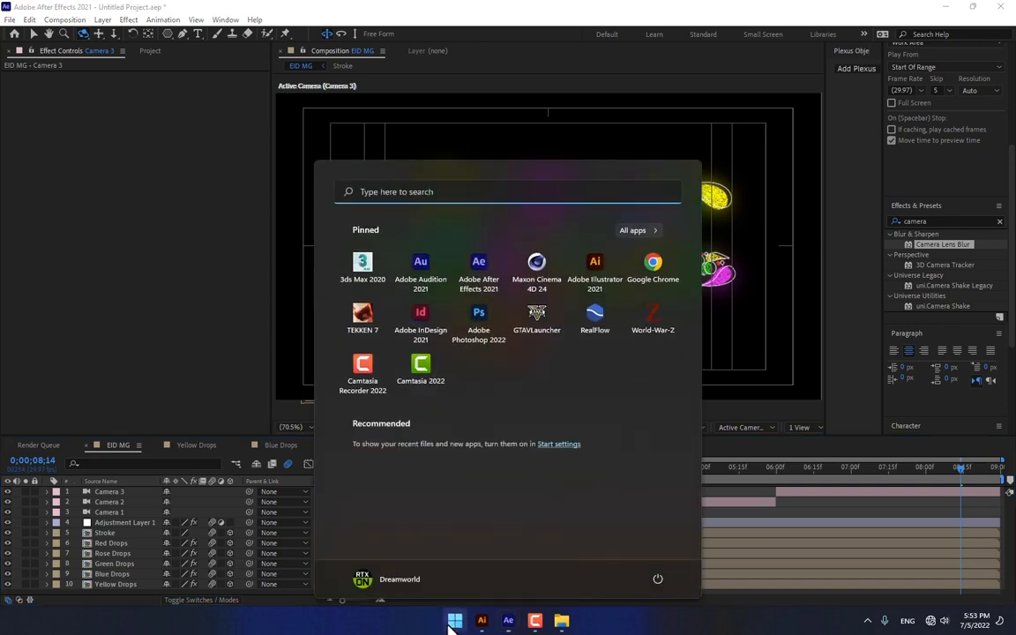
text(leoMoon ParsiNegar)
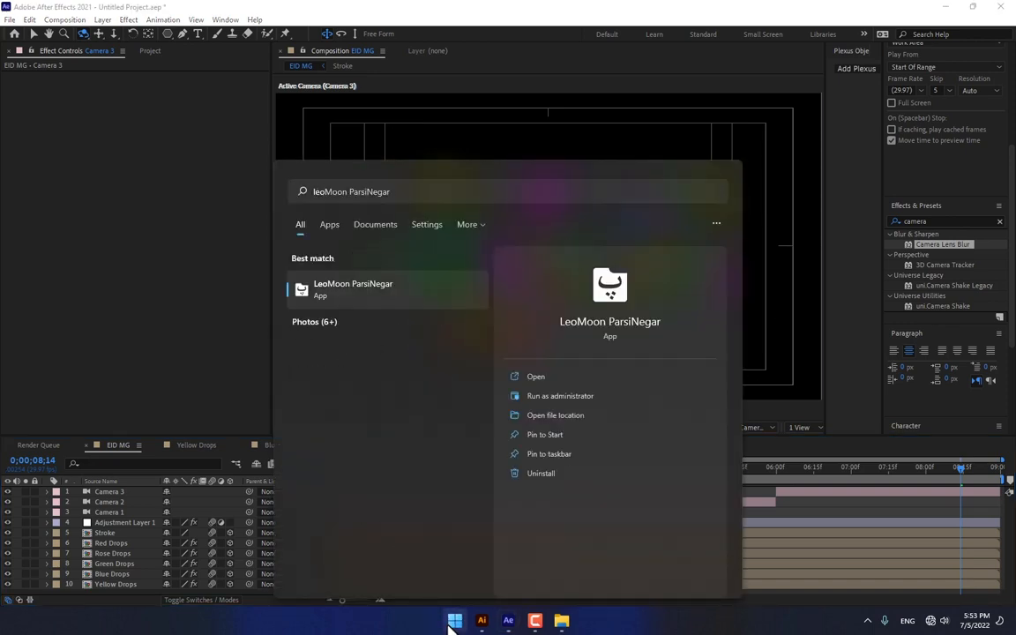
click(453, 622)
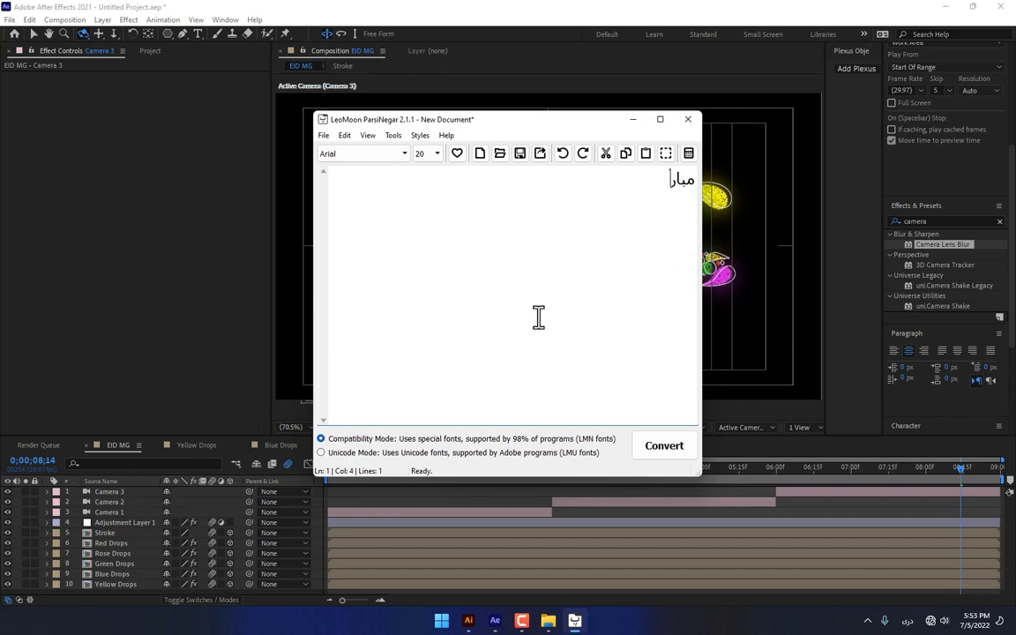
key(ctrl+a)
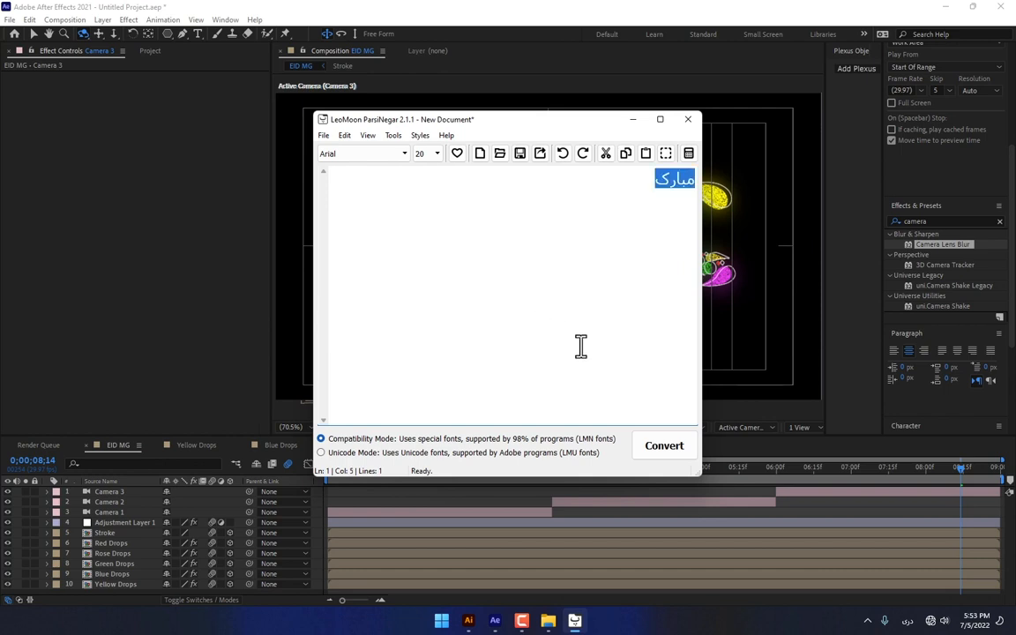
click(662, 448)
- Switch back to After Effects and paste the converted word as a new text layer near the composition's lower right
click(706, 9)
click(198, 34)
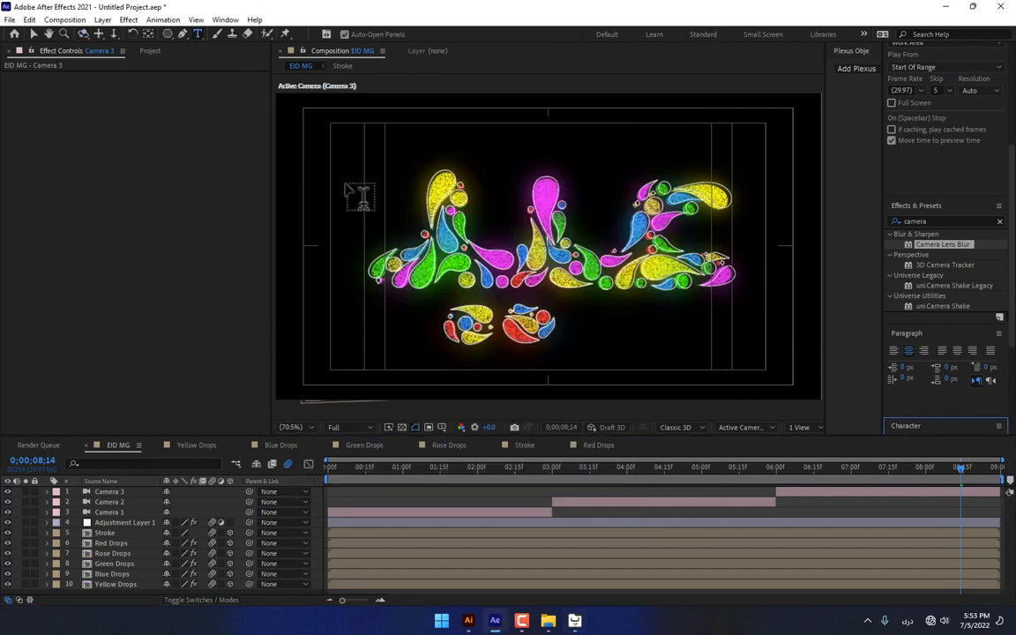
click(707, 362)
text(¥NIL¶)
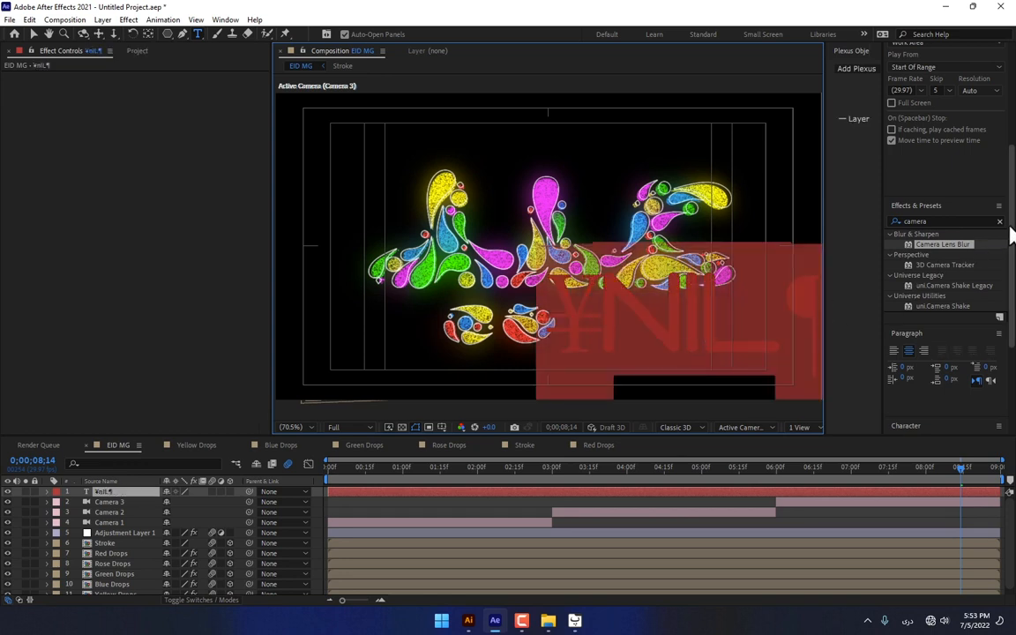
- Try the fonts LMN Lotus Bold, LMN Madayen Italic Outline and LMN Majid Cpllage on the مبارک text
scroll(985, 256, down, 4)
scroll(944, 256, up, 8)
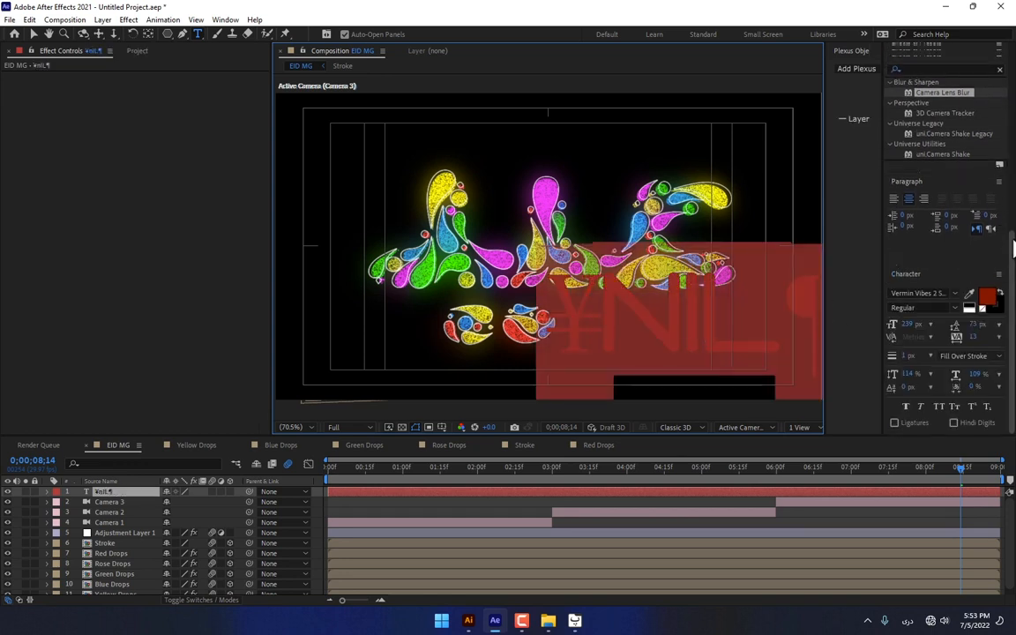
scroll(1009, 322, down, 3)
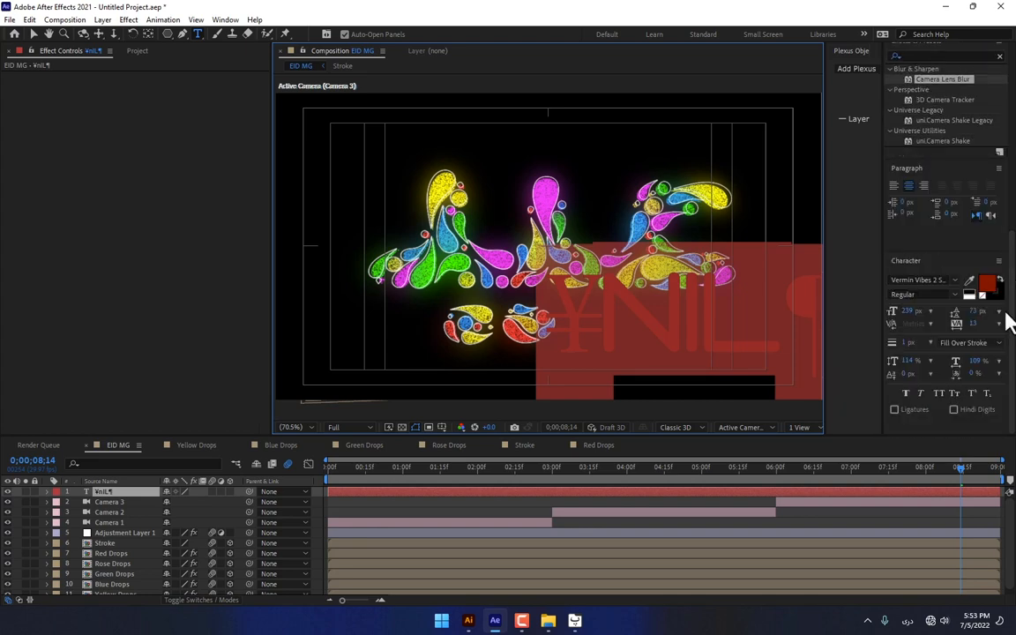
click(955, 280)
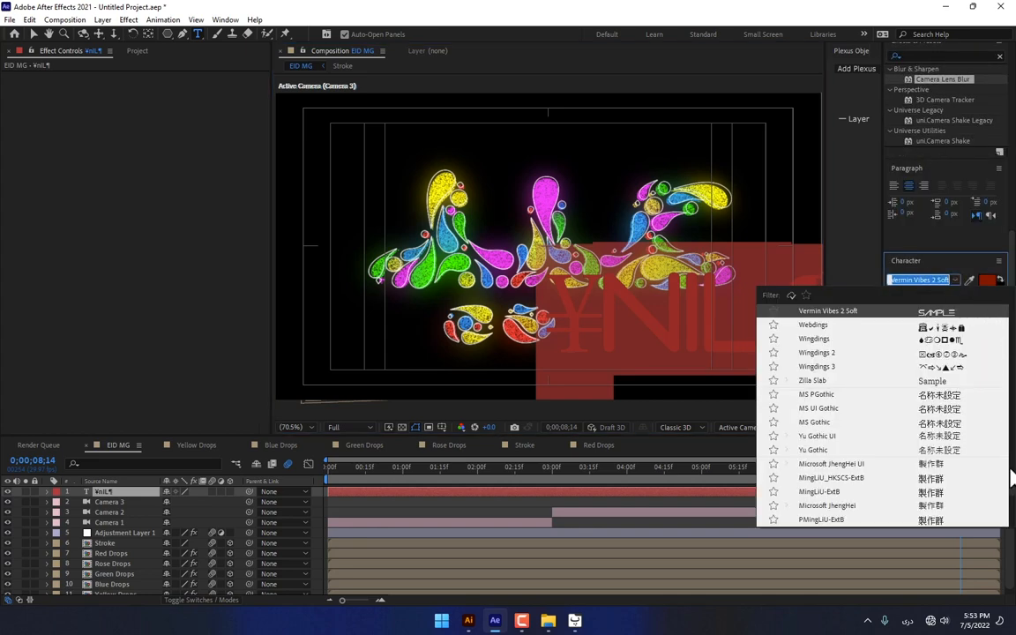
scroll(1011, 410, up, 5)
scroll(1014, 405, down, 5)
click(964, 400)
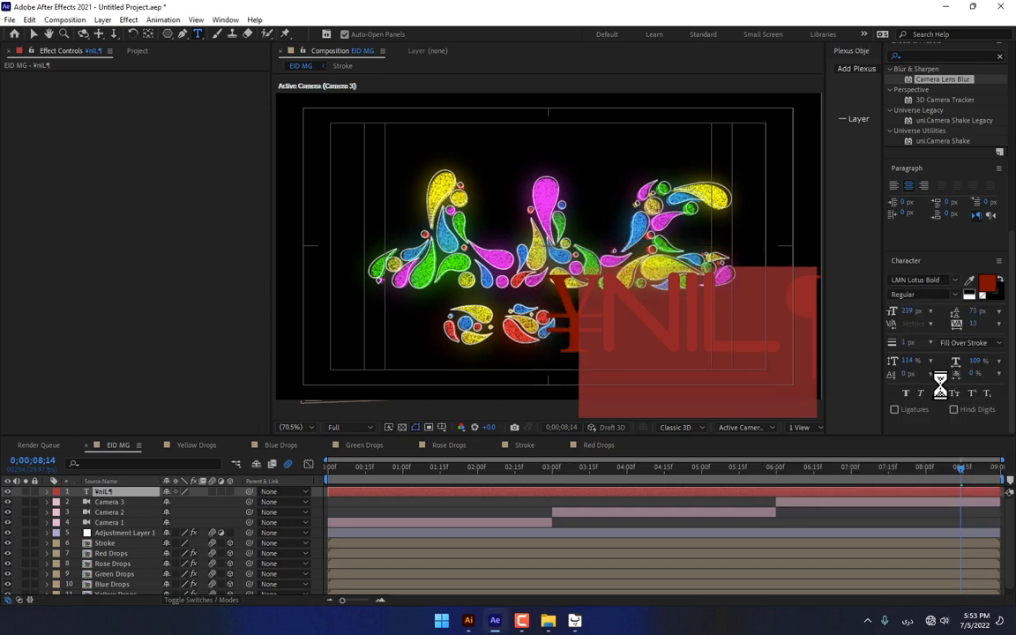
click(957, 281)
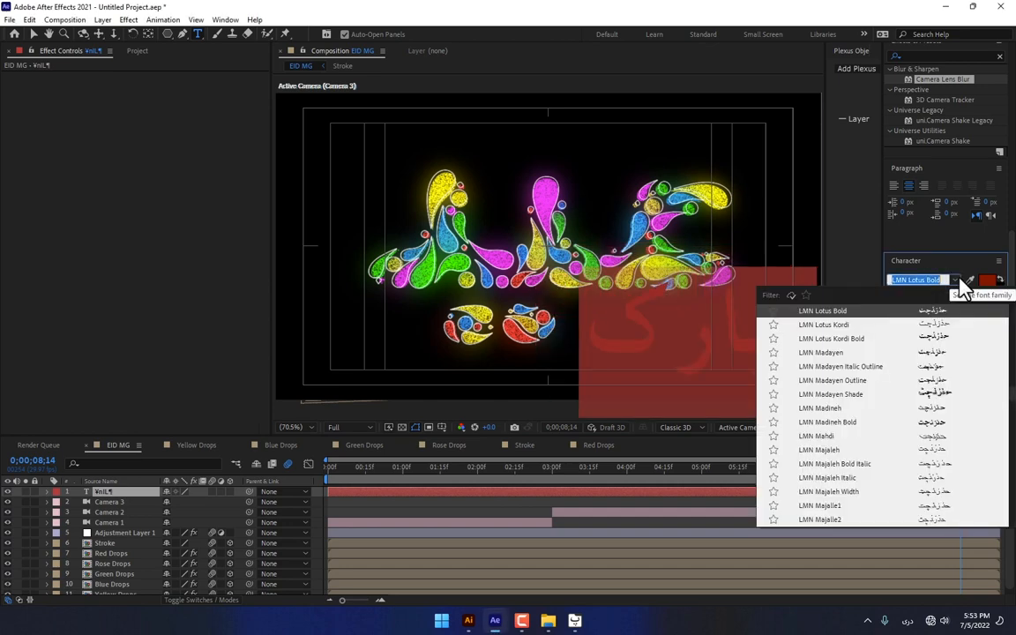
click(936, 365)
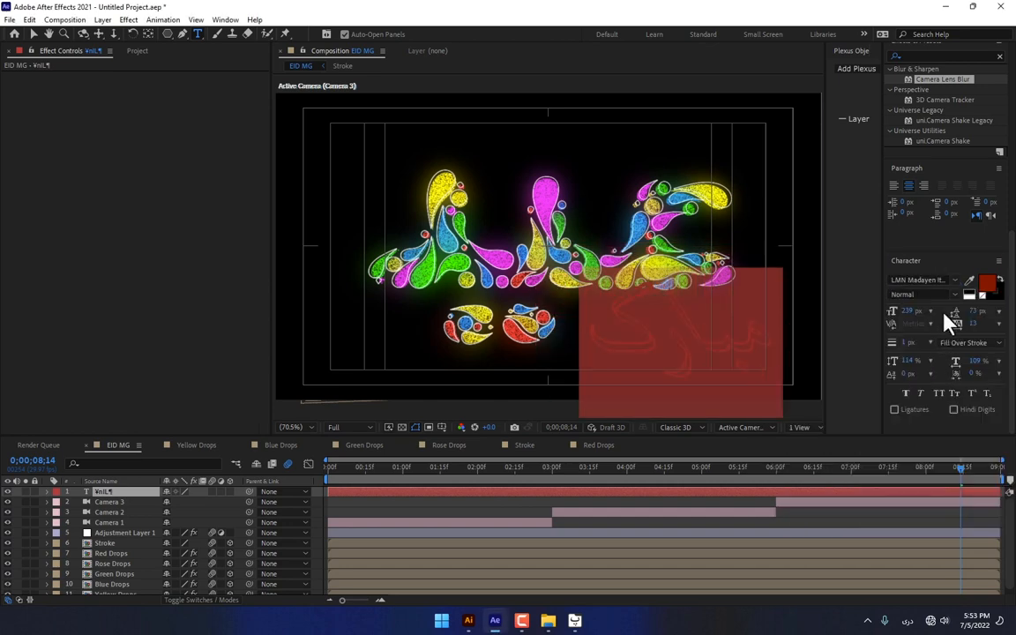
click(955, 280)
click(878, 491)
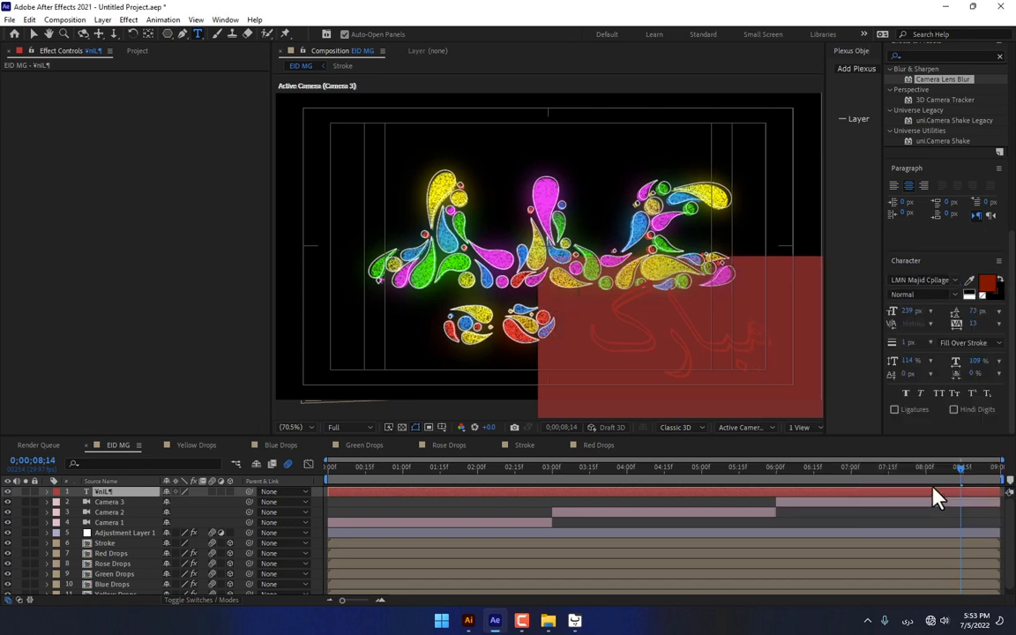
- Set the مبارک text's font to LMN Kufi3 and its size to 133 px
click(956, 280)
scroll(942, 441, up, 10)
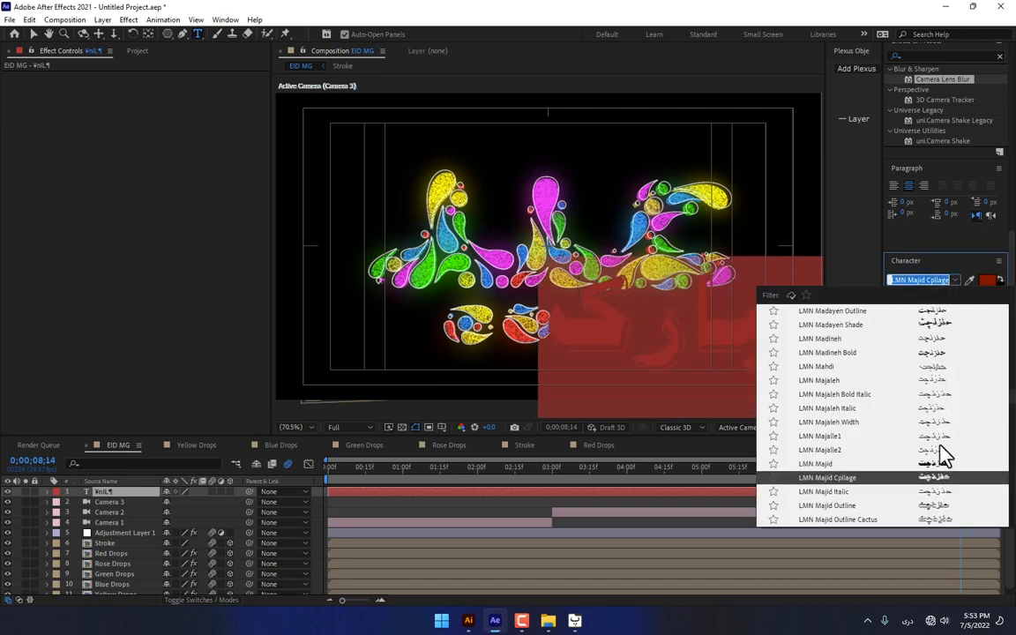
click(941, 312)
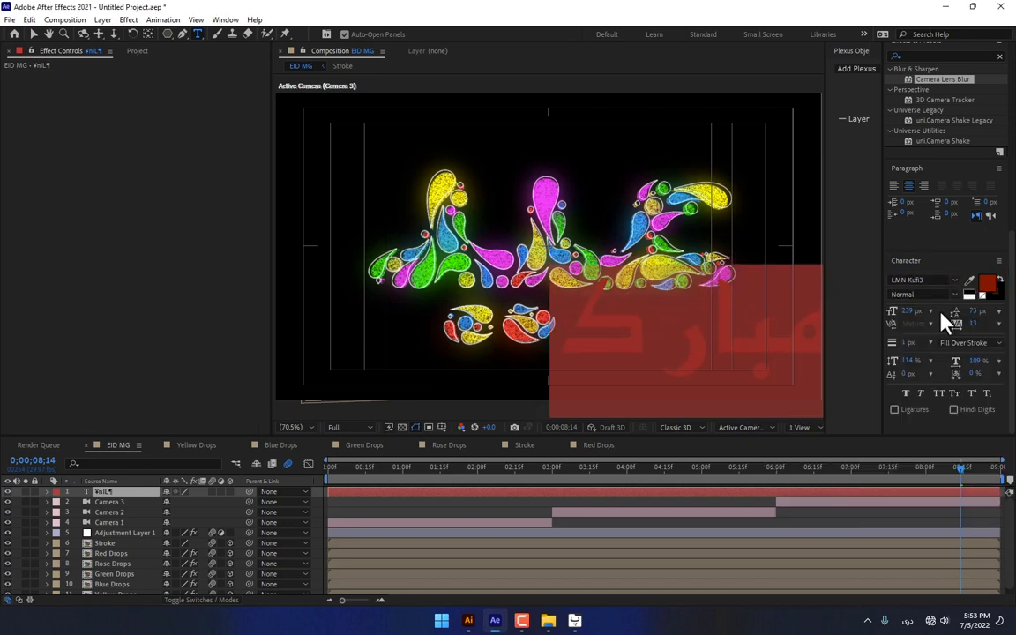
drag(908, 315, 896, 365)
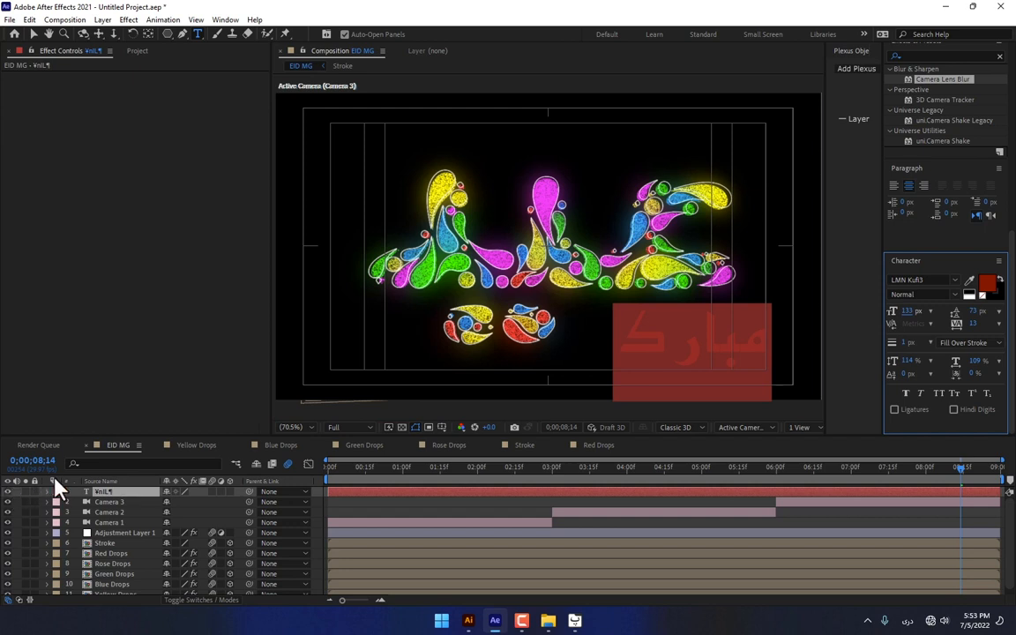
- Try yellow and blue text fills sampled from the lettering, brightening the blue to 0085FF
click(969, 280)
click(638, 188)
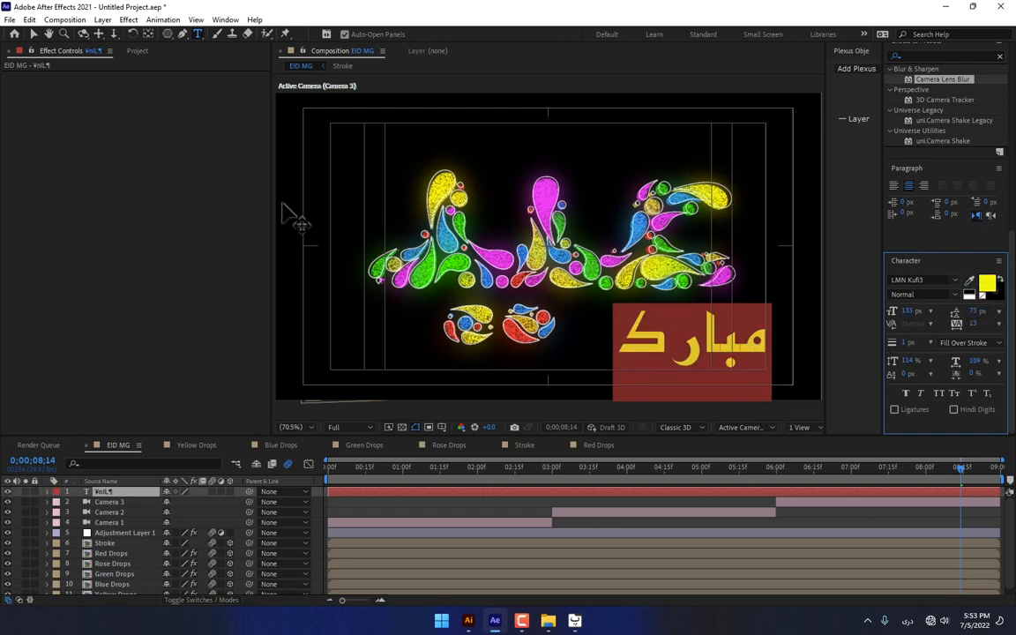
click(969, 280)
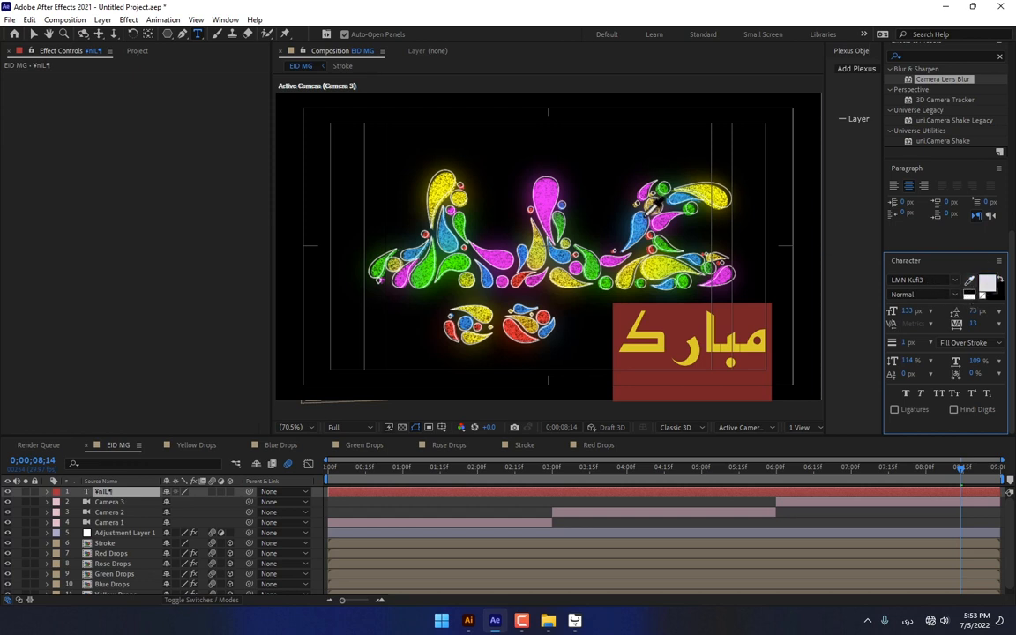
click(679, 386)
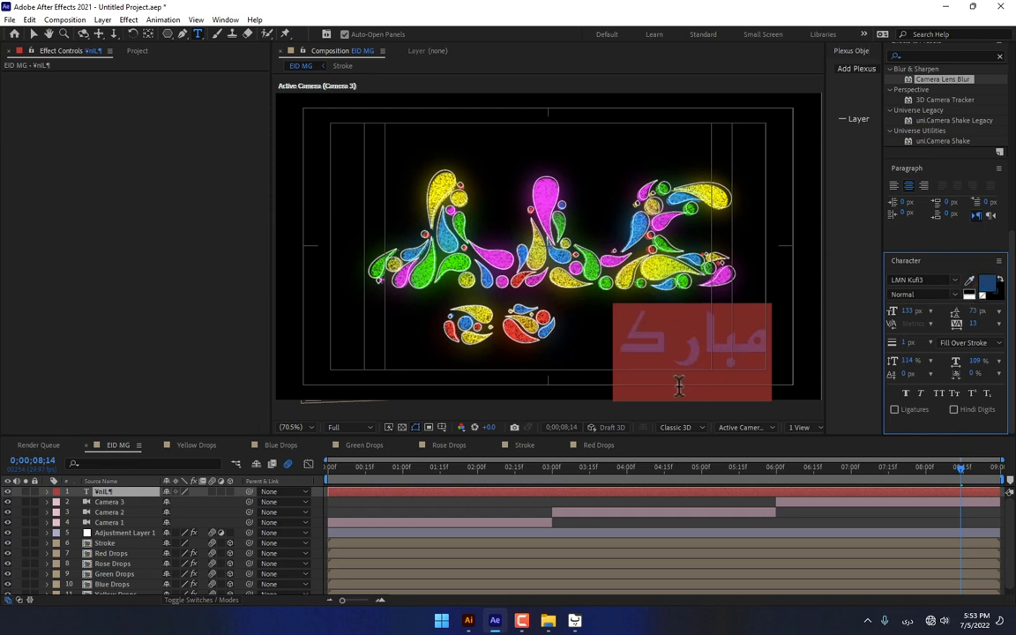
click(987, 284)
drag(768, 282, 782, 208)
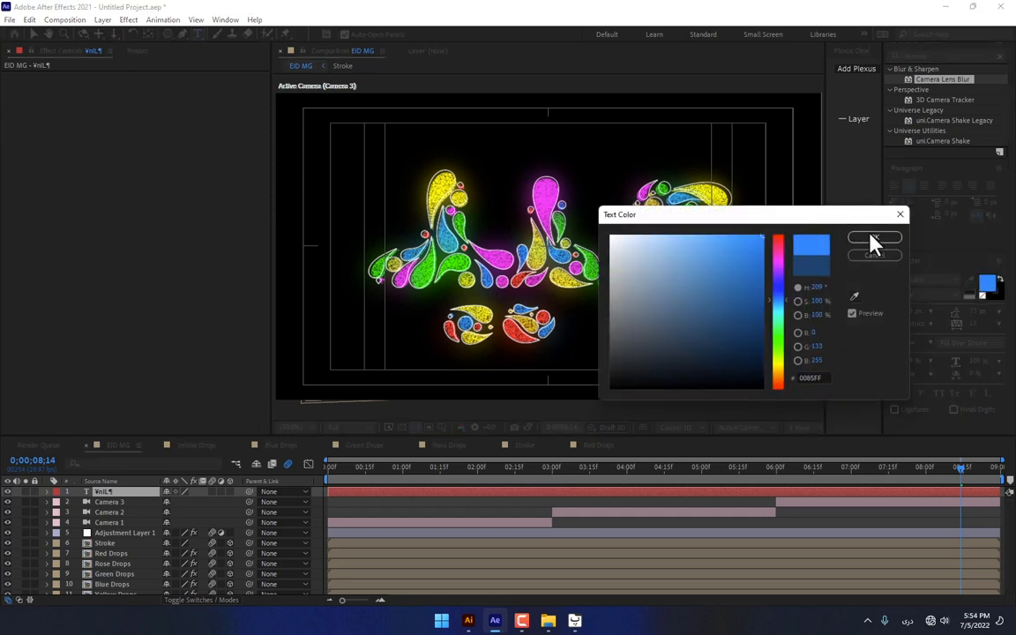
click(875, 236)
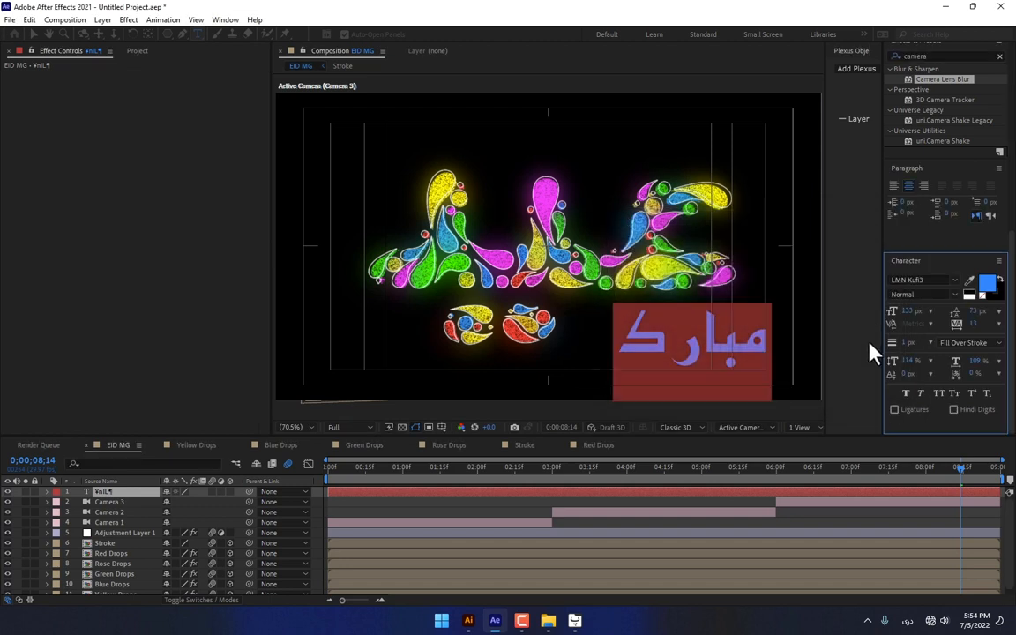
- Fill the مبارک text with a yellow sampled from the composition and scale it down slightly near the lower right of the frame
click(970, 280)
click(631, 164)
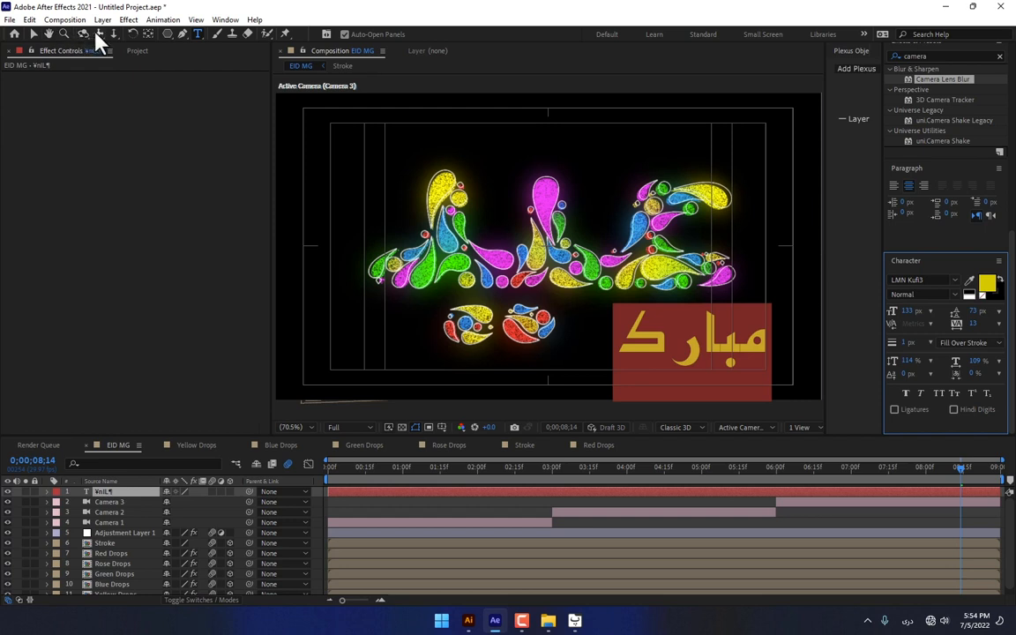
click(32, 34)
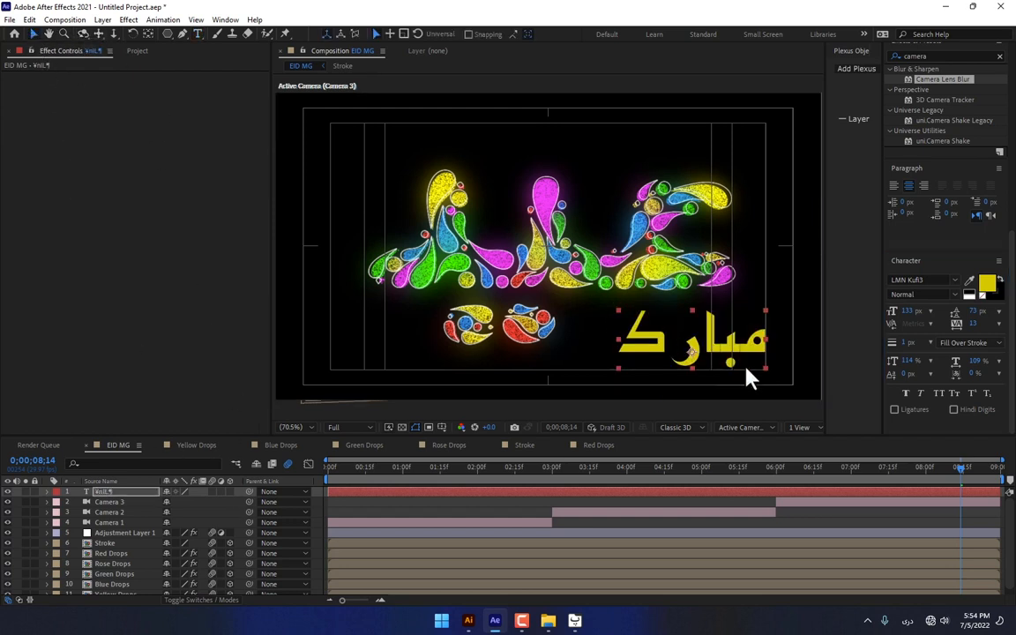
drag(766, 322, 743, 351)
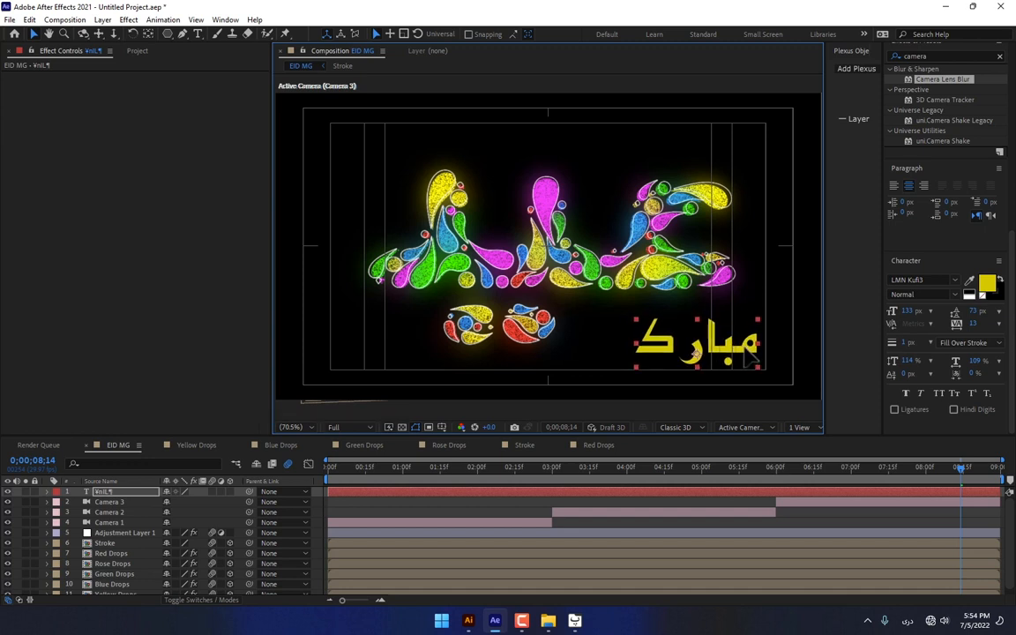
- Keyframe the مبارک layer's Opacity from 0% at 0;00;06;00 to 100% at 0;00;07;22
click(775, 470)
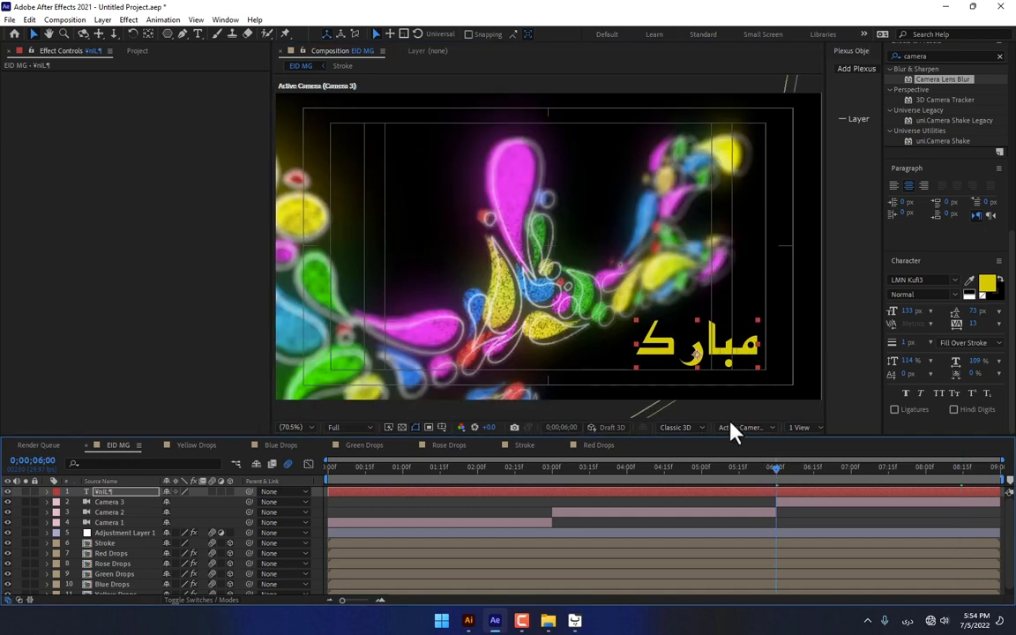
click(715, 354)
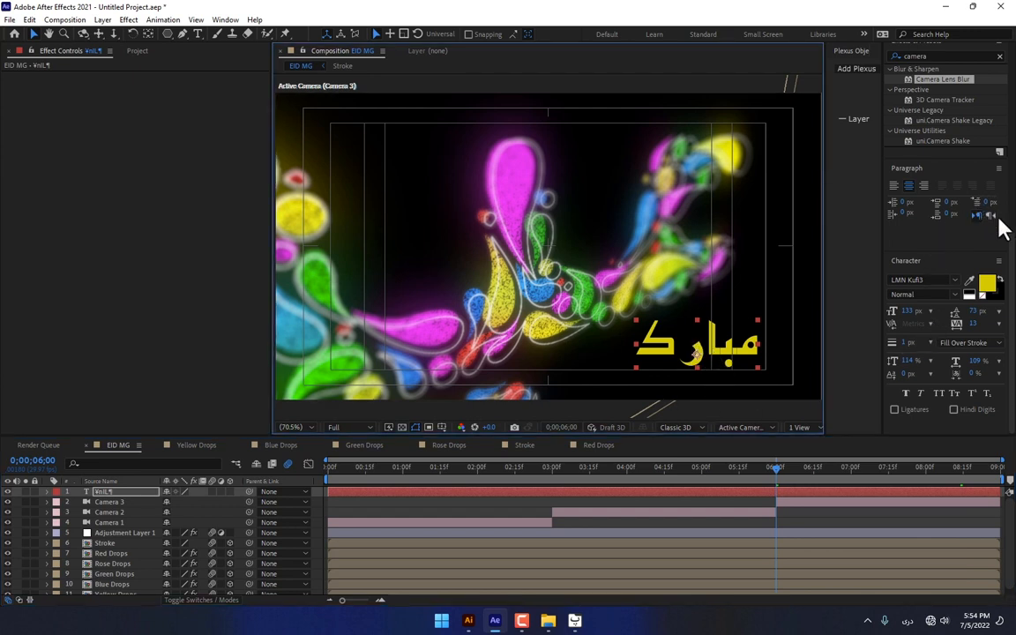
scroll(970, 247, up, 4)
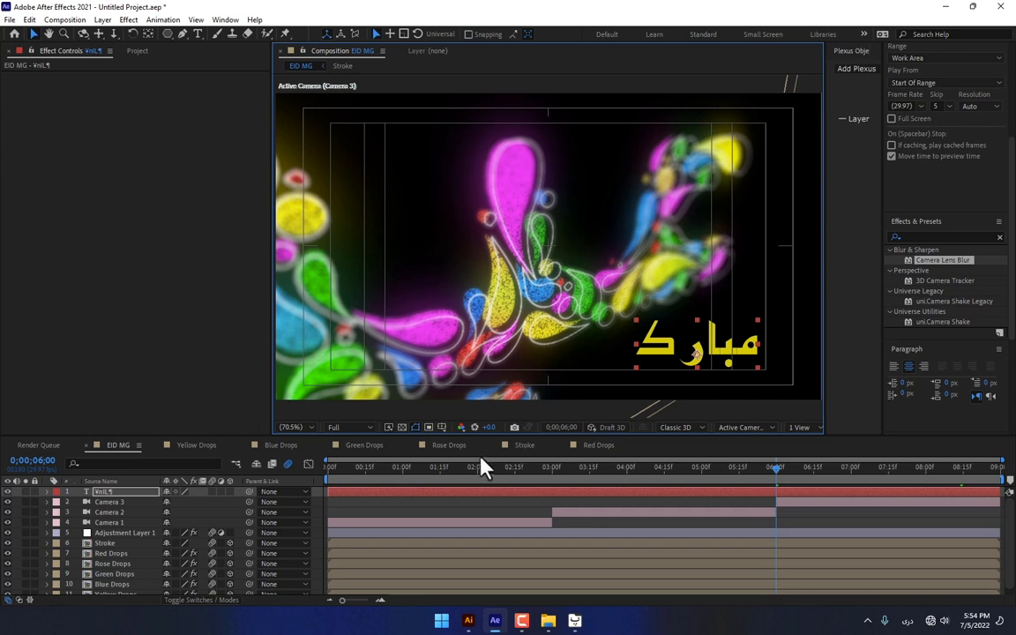
key(t)
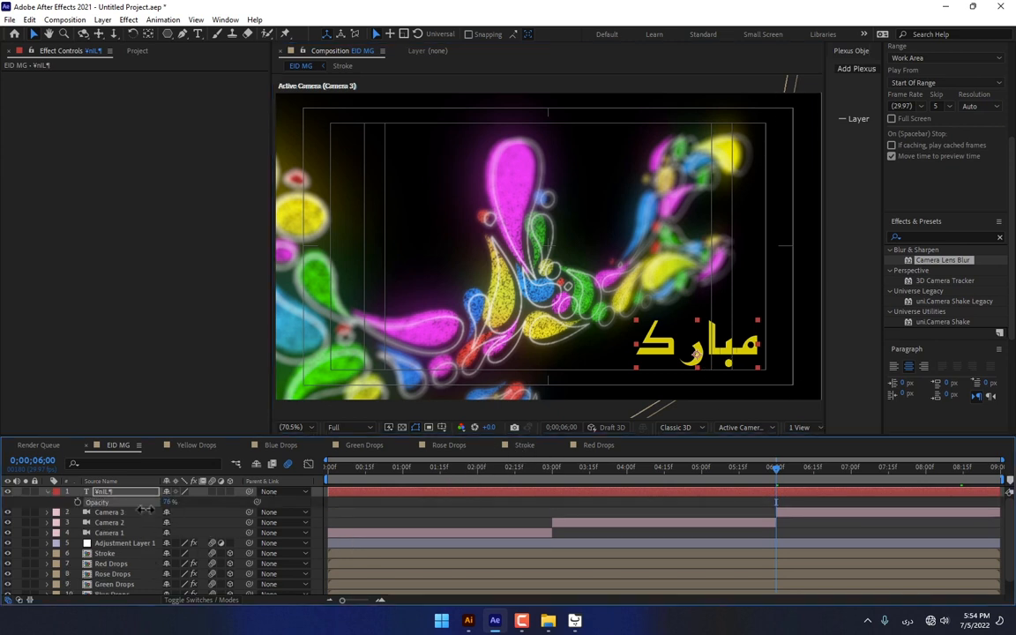
drag(145, 511, 80, 511)
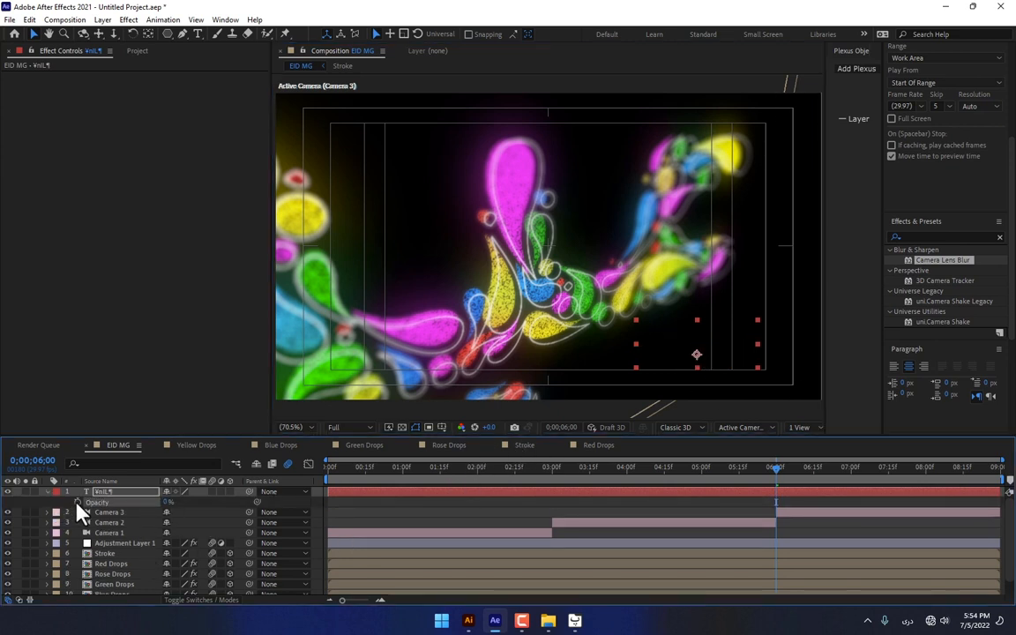
click(906, 468)
drag(166, 502, 347, 504)
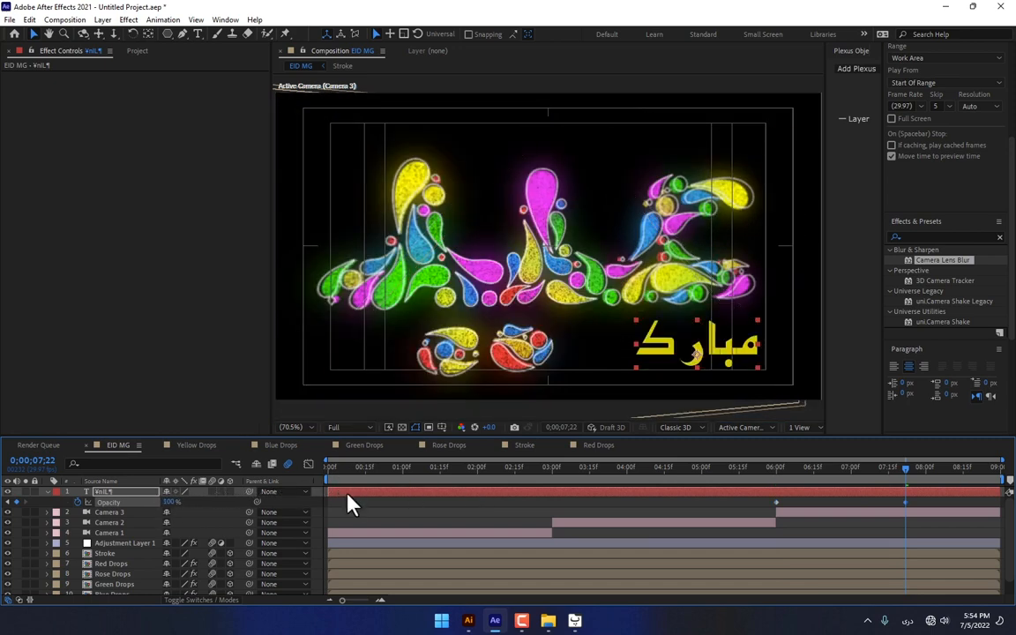
- Apply Easy Ease to the 100% Opacity keyframe and scrub through the fade-in to 0;00;08;12
right_click(906, 502)
mouse_move(891, 492)
click(739, 532)
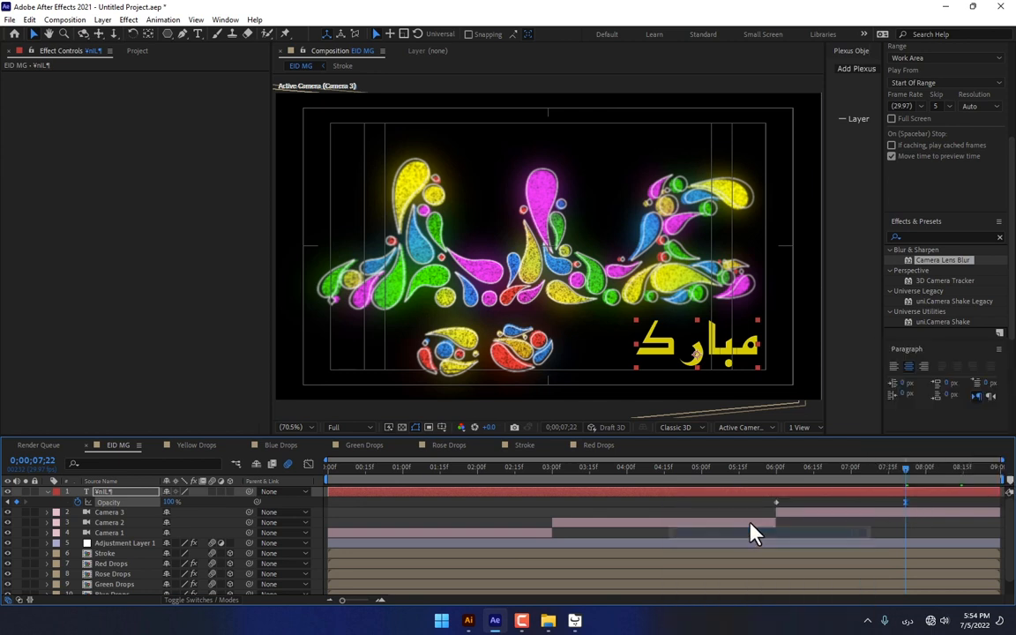
drag(813, 469, 900, 452)
drag(933, 459, 956, 459)
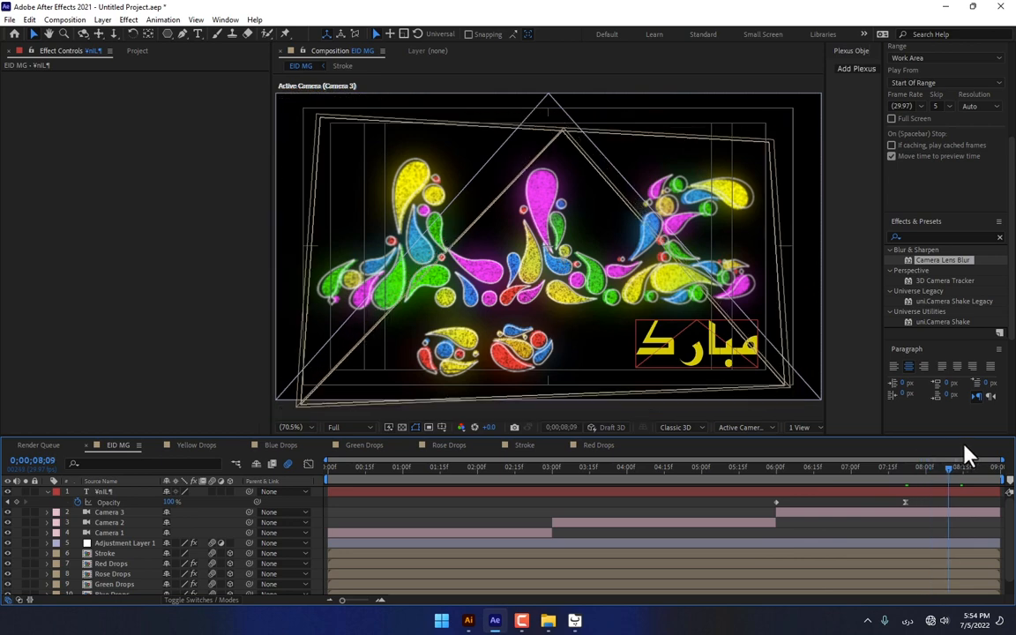
- Select the مبارک text layer and search the effects for "glow"
click(104, 494)
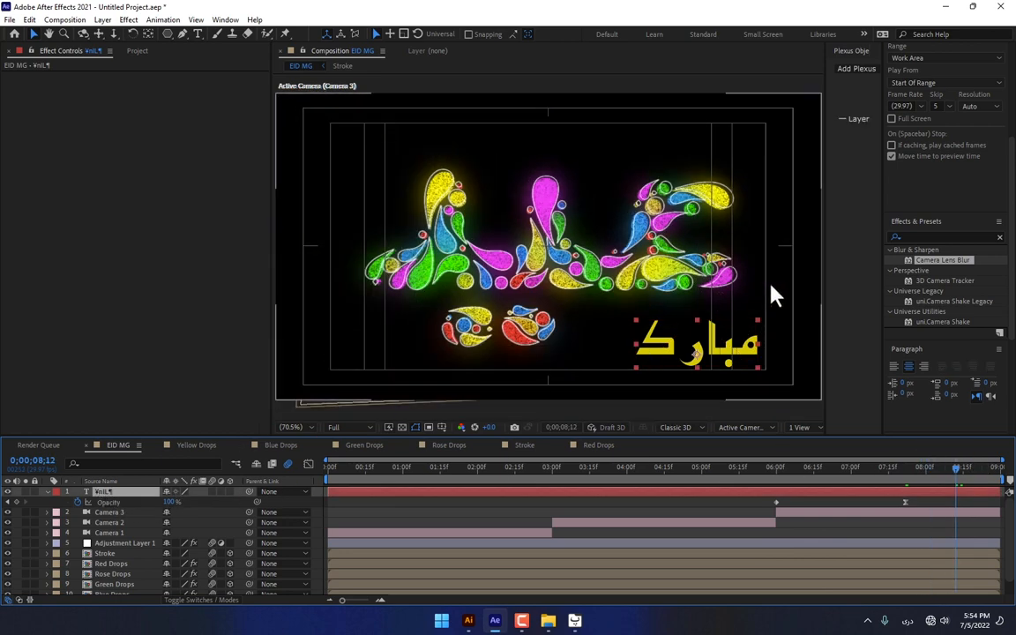
scroll(1009, 318, down, 3)
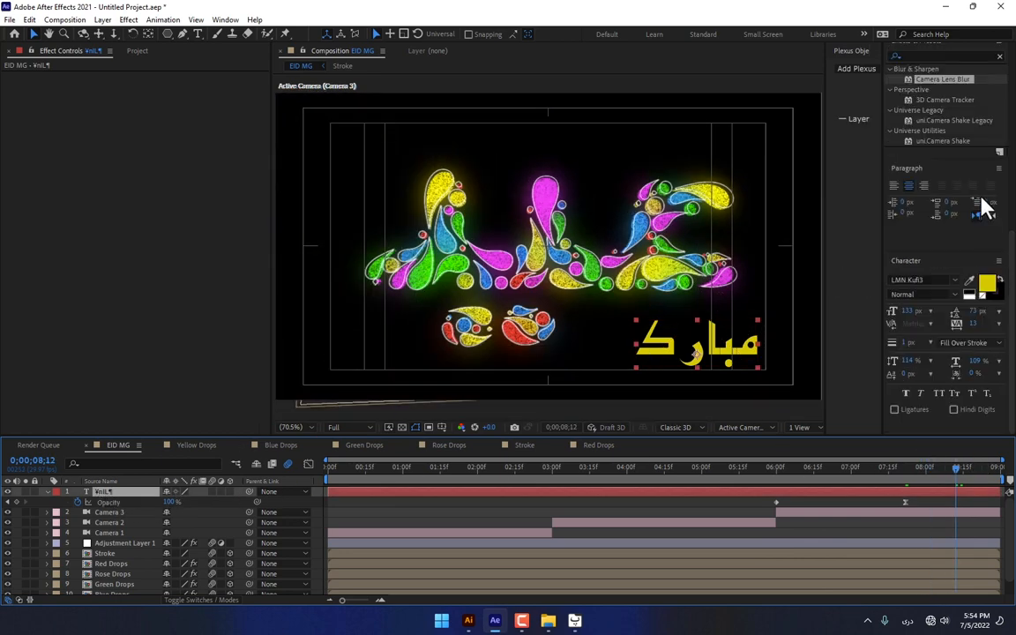
scroll(982, 209, up, 3)
click(929, 309)
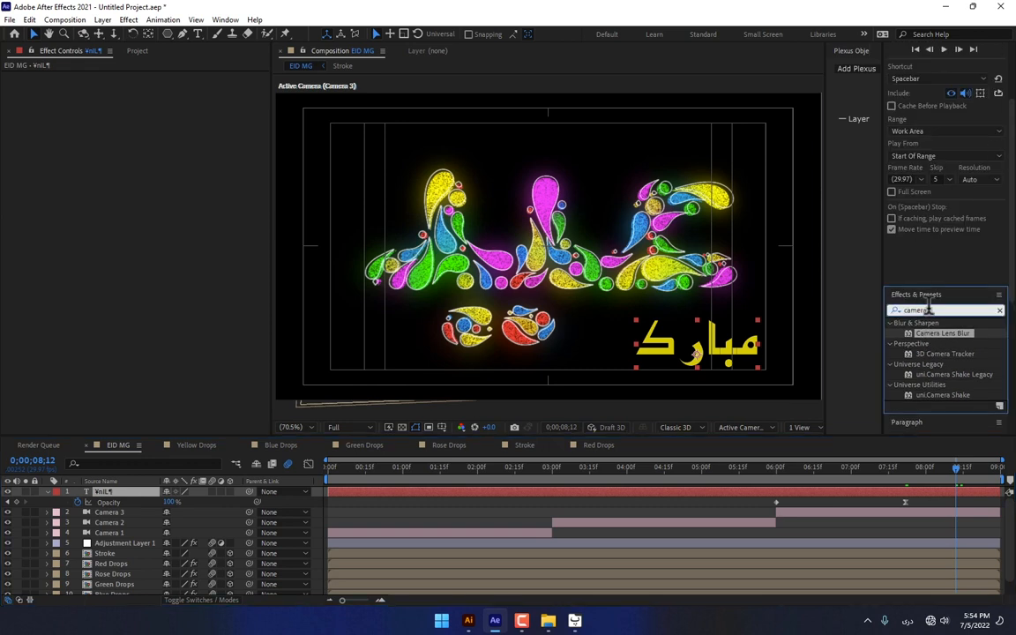
text(تحكص)
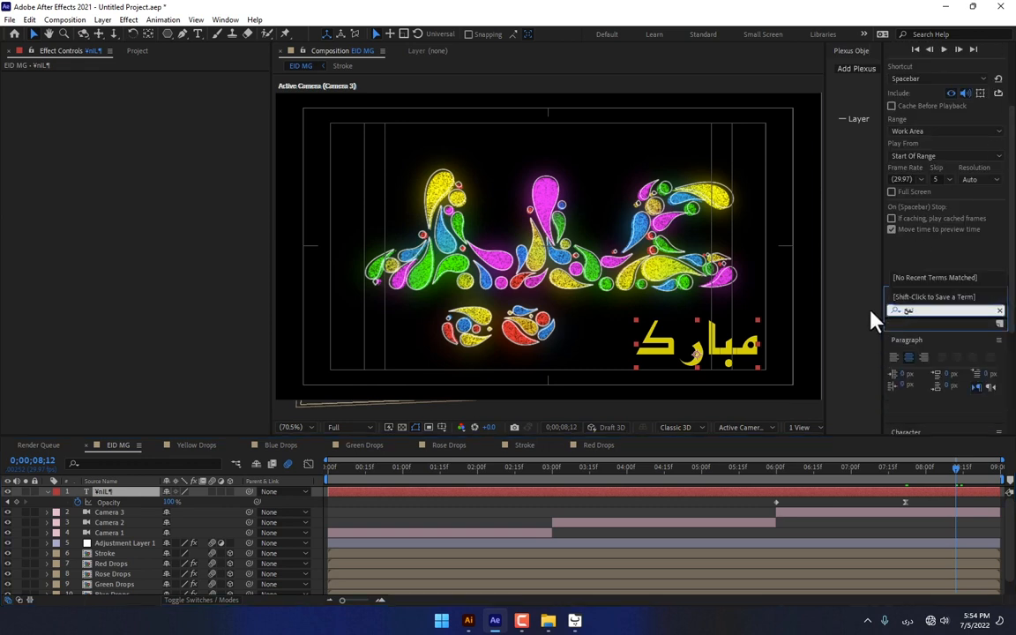
key(BackSpace)
key(BackSpace)
key(BackSpace)
key(BackSpace)
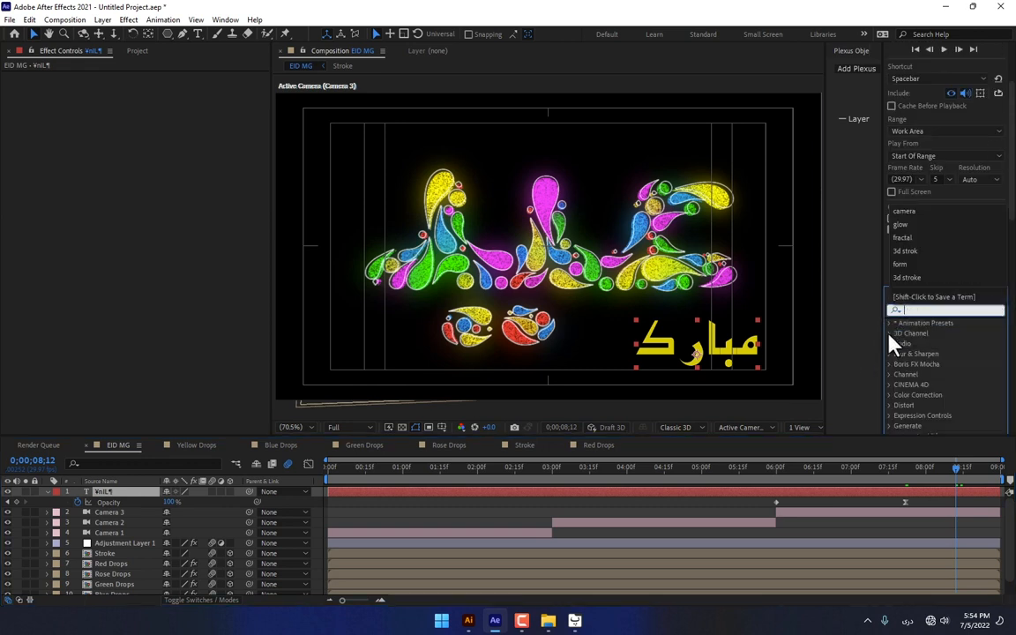
text(glo)
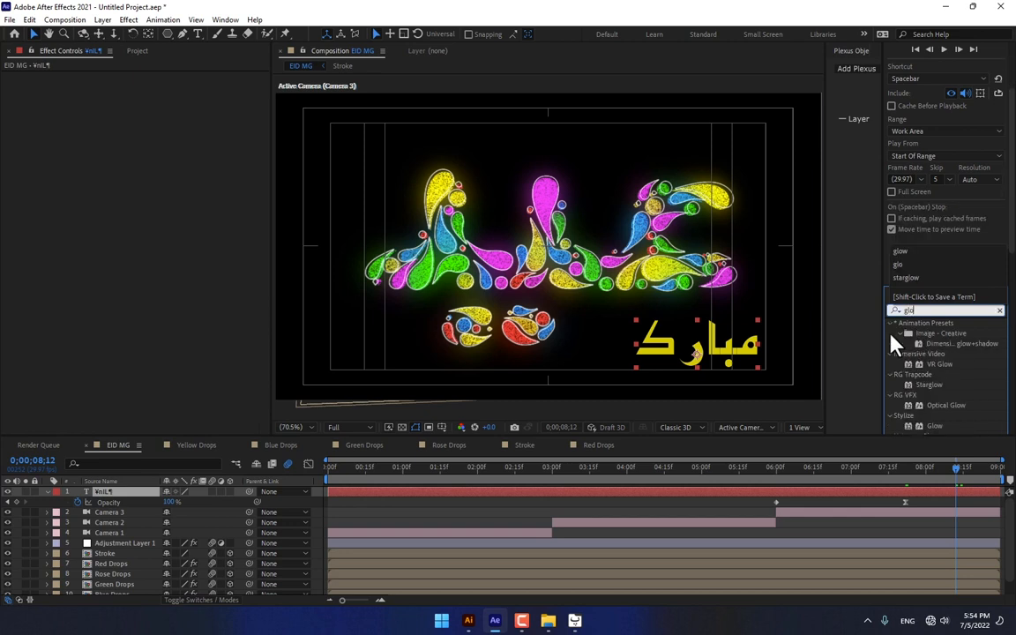
text(w)
- Apply the Starglow effect to the مبارک text and set its preset to Warm Star 2
drag(929, 384, 727, 349)
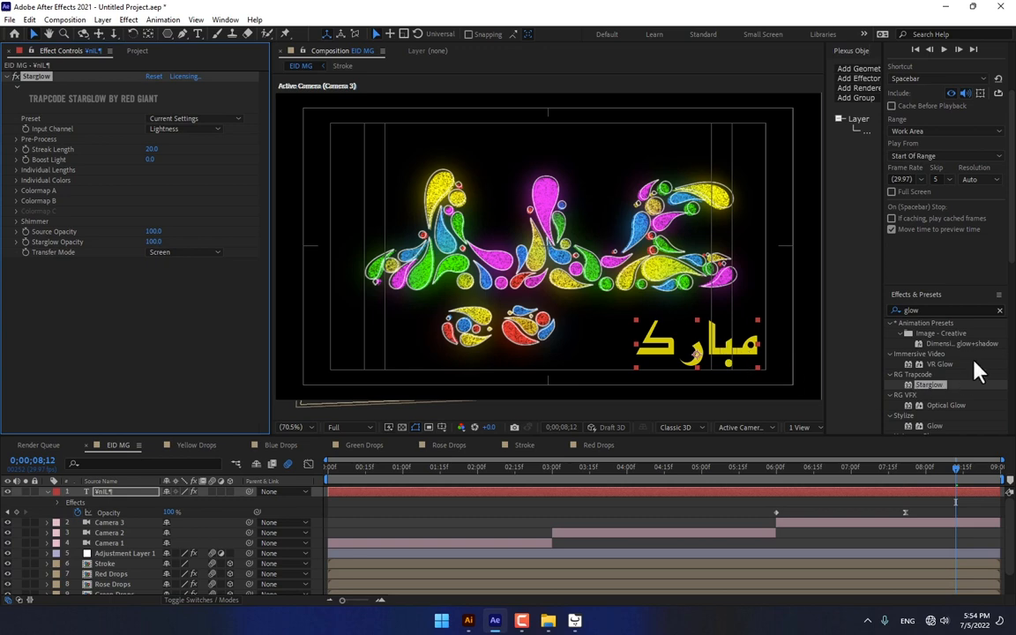
click(209, 119)
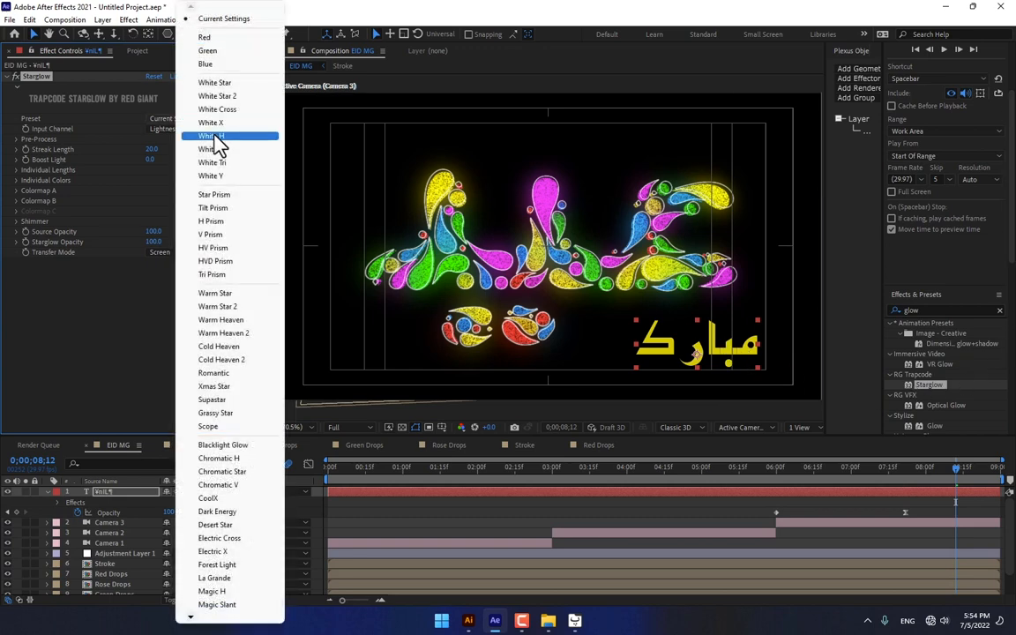
click(221, 306)
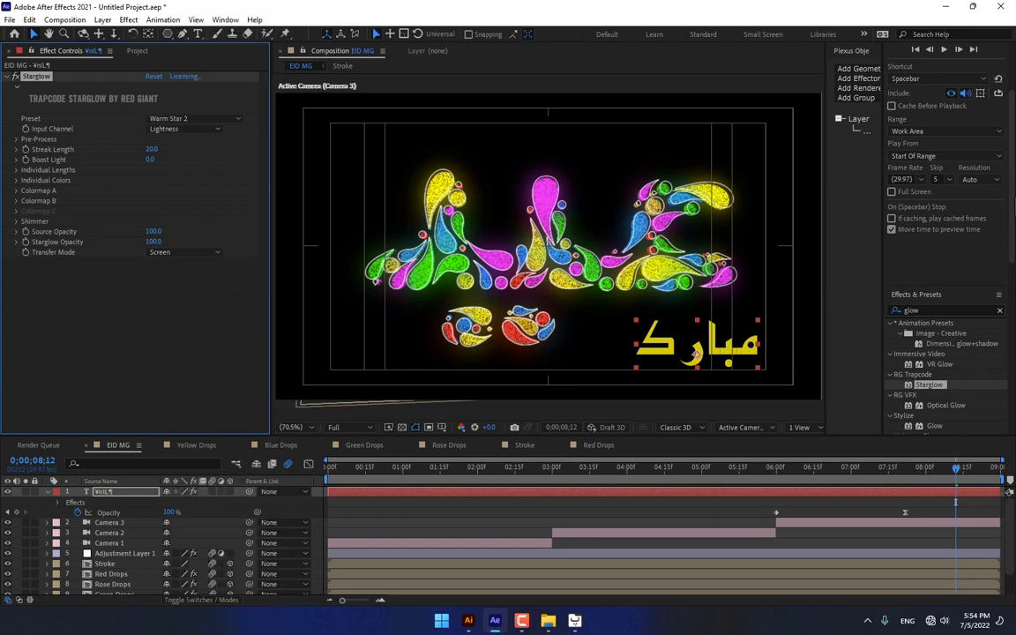
- Change the مبارک text's fill to a brighter yellow
drag(1013, 190, 1014, 370)
click(988, 287)
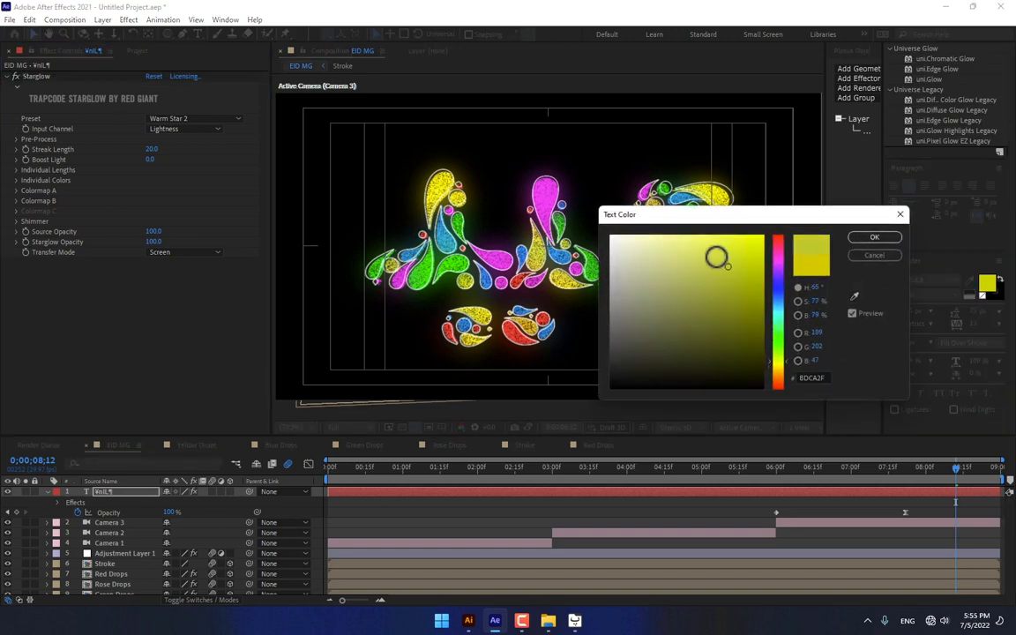
click(716, 237)
click(874, 237)
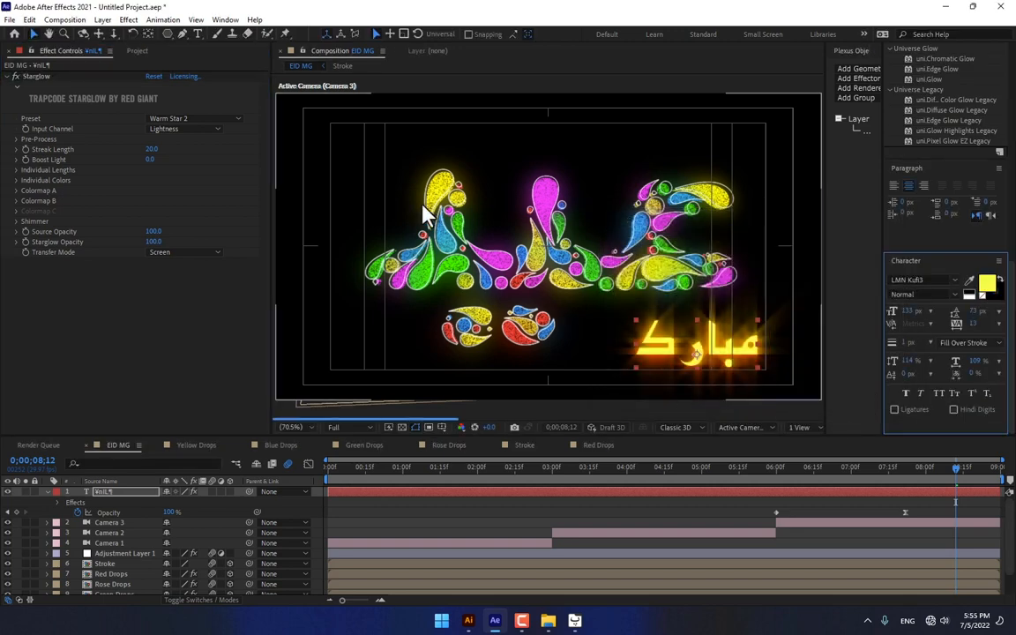
- Start keyframes for Starglow's Streak Length and Boost Light on the مبارک text at 0;00;05;29
click(774, 468)
click(26, 149)
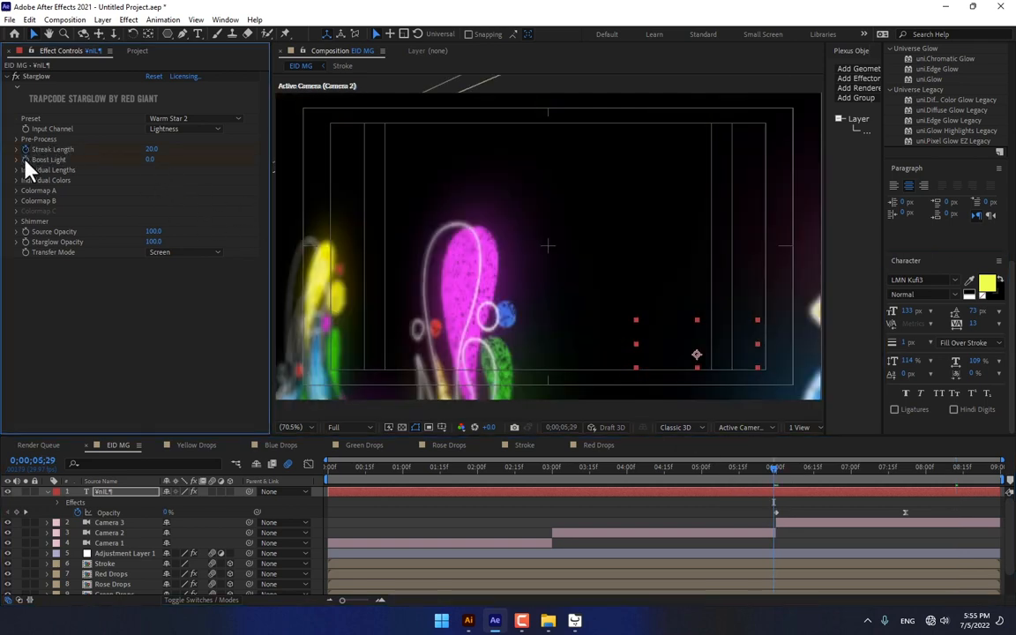
click(25, 160)
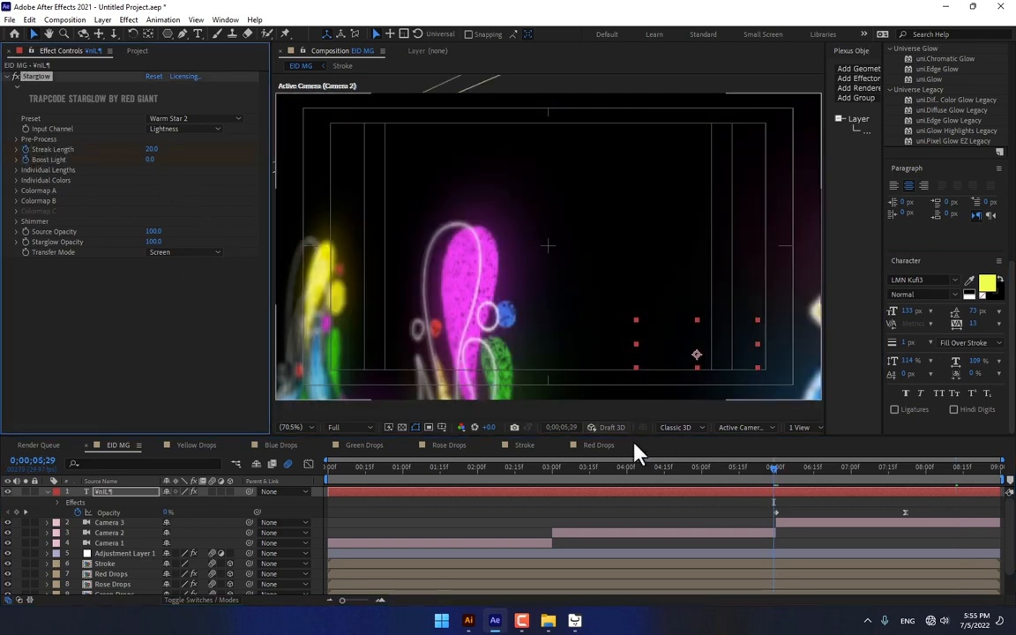
- Keyframe Starglow's Streak Length at 799 at 0;00;07;23 and deselect the text layer
click(905, 468)
click(908, 472)
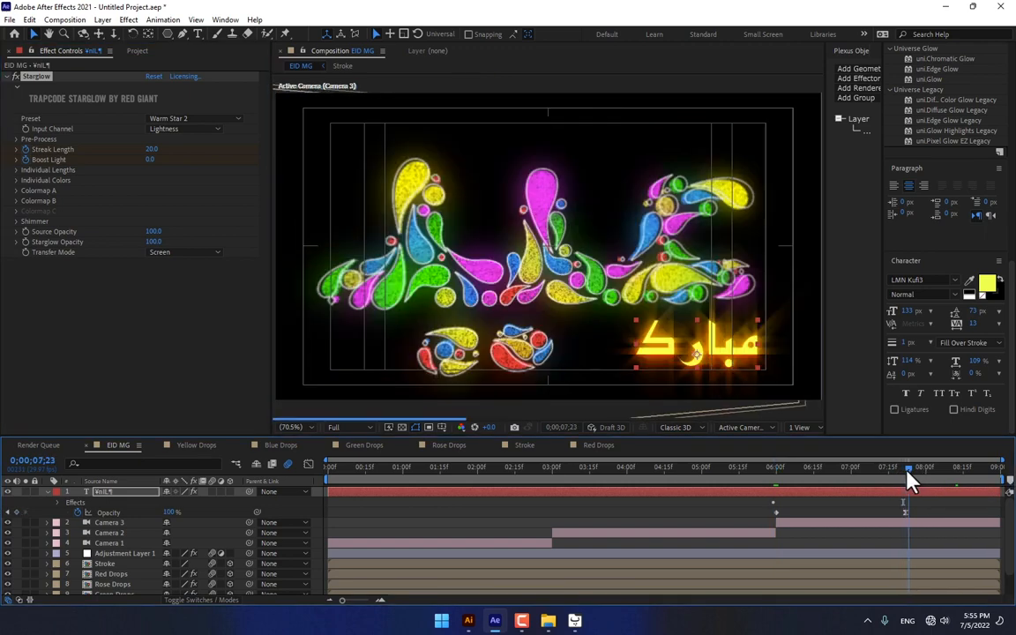
drag(152, 149, 345, 150)
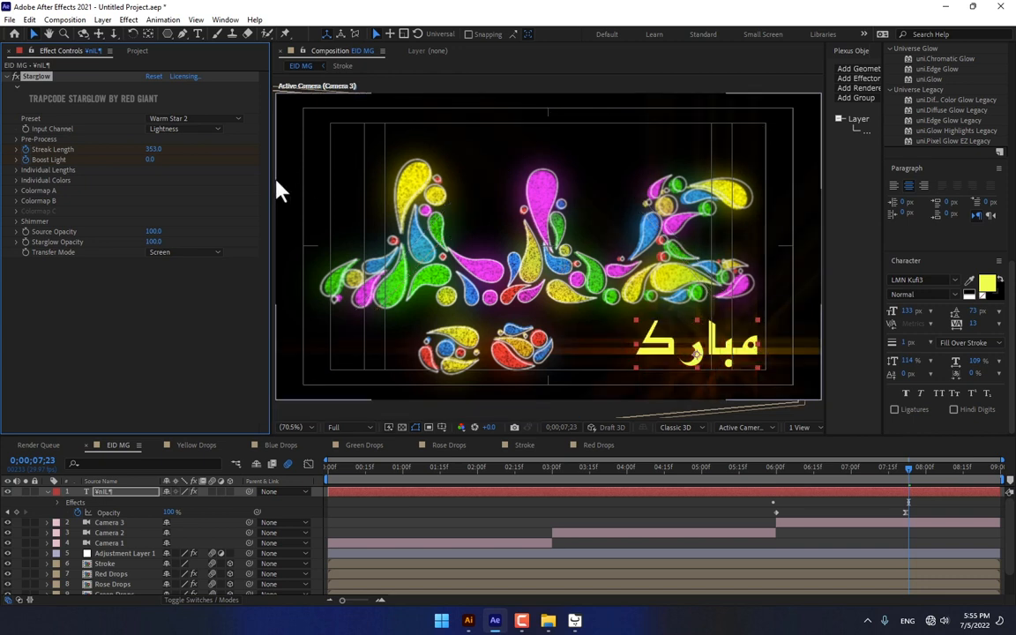
drag(431, 160, 522, 272)
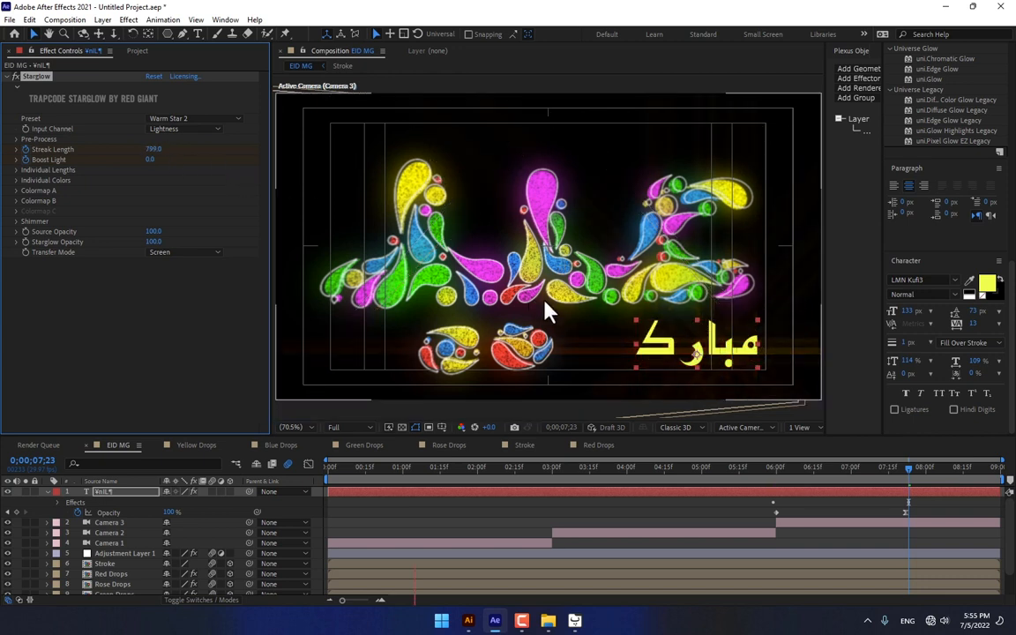
click(854, 520)
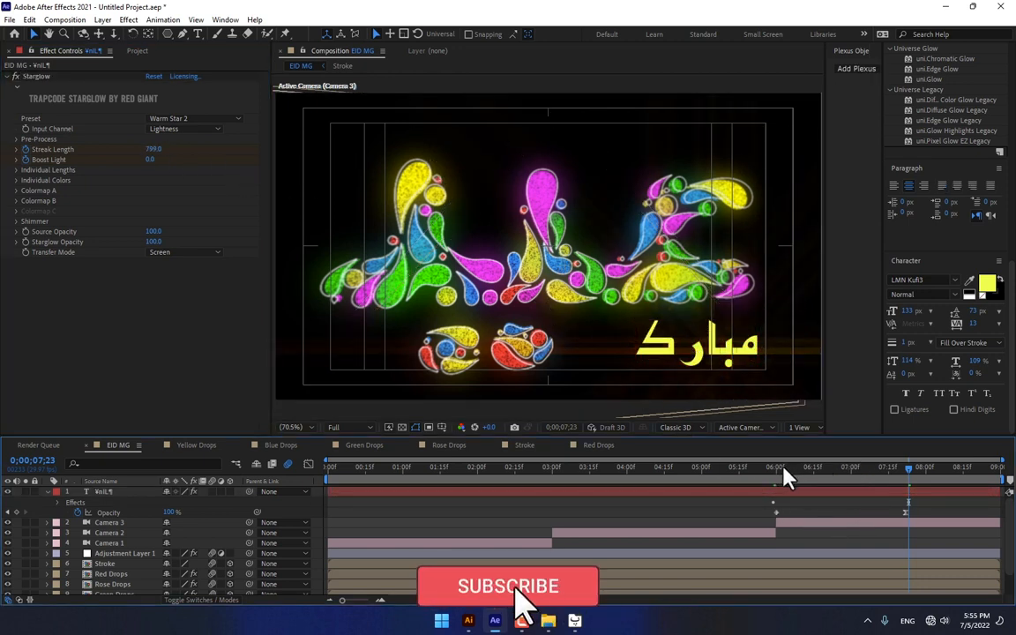
- Try the Stroke layer above Adjustment Layer 1, and return it to its place below
click(113, 564)
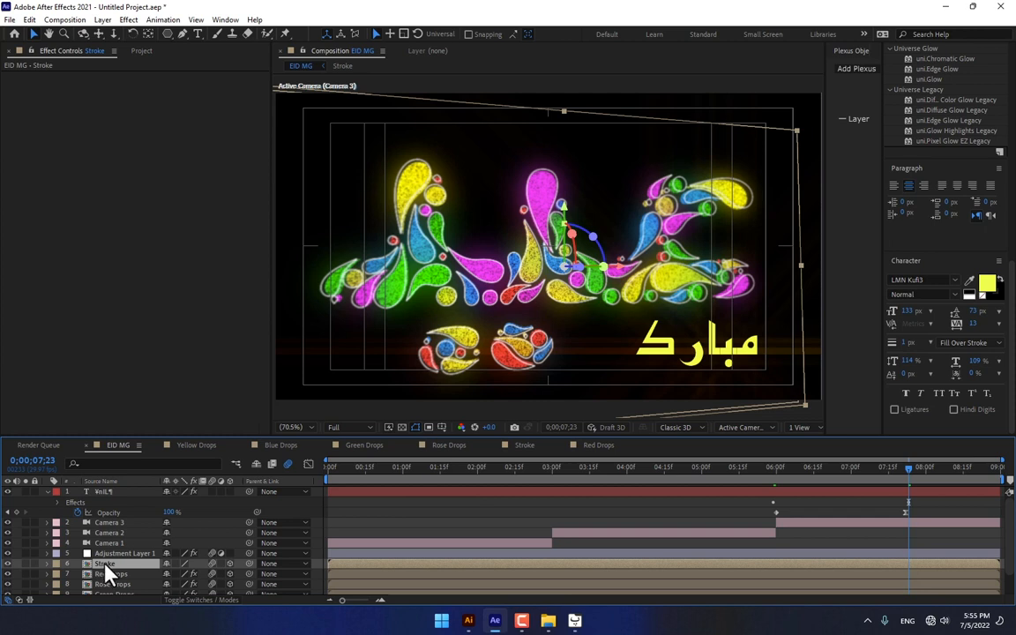
drag(114, 572, 118, 561)
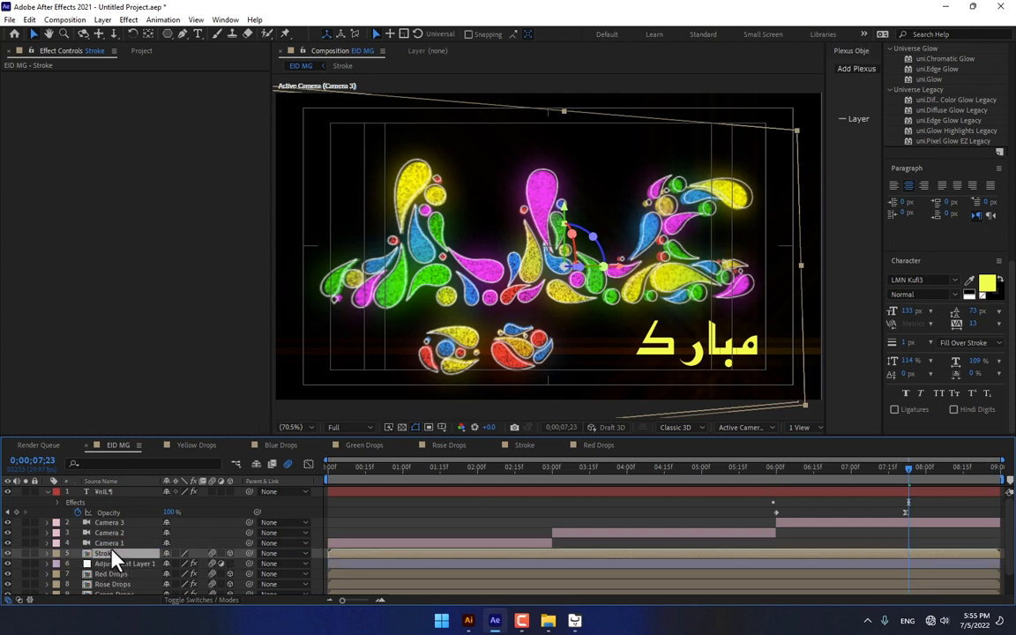
drag(113, 559, 106, 578)
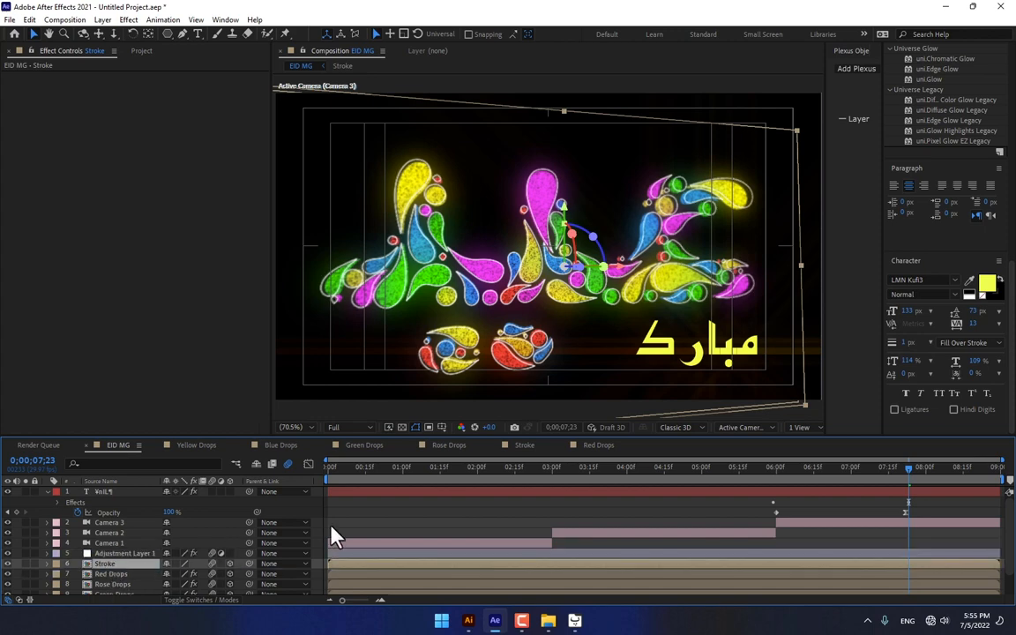
key(F2)
- Reveal Camera 3's keyframes and go to its closing Point of Interest and Position keyframes at 0;00;08;14
drag(336, 475, 908, 476)
click(922, 474)
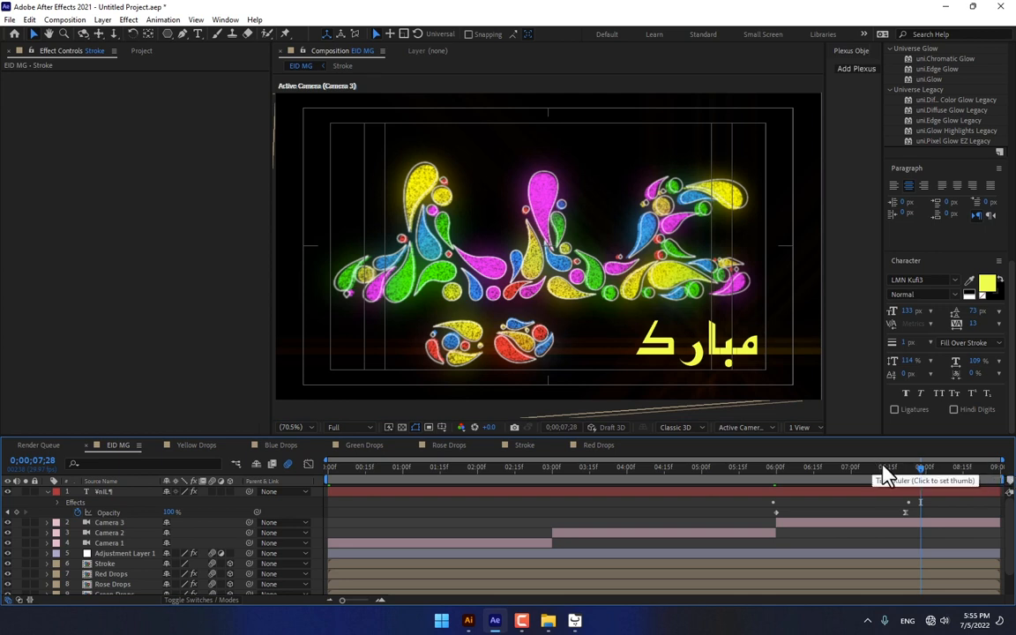
click(774, 493)
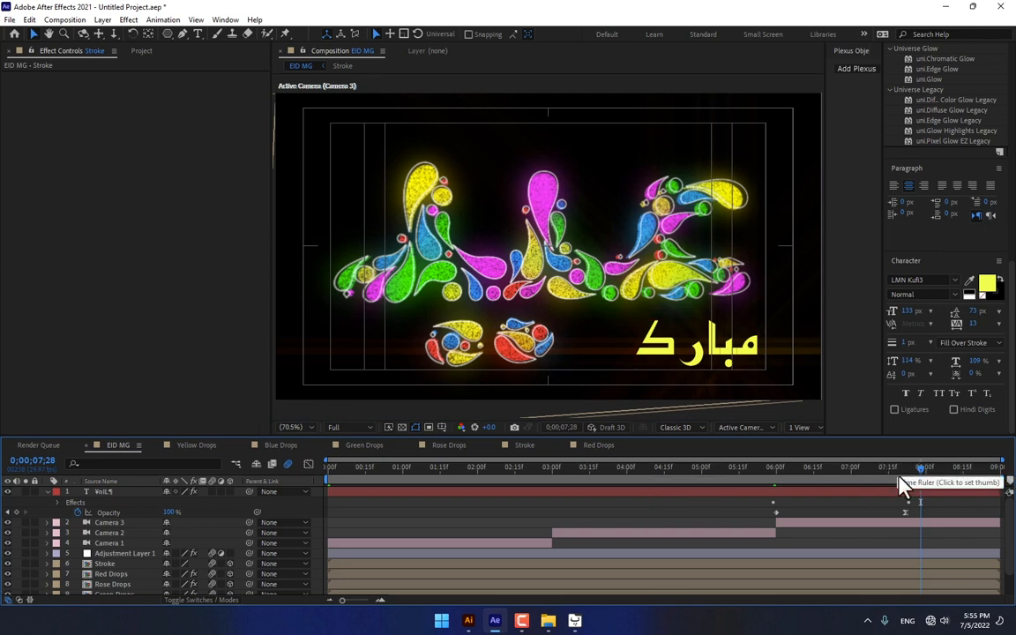
click(991, 527)
key(u)
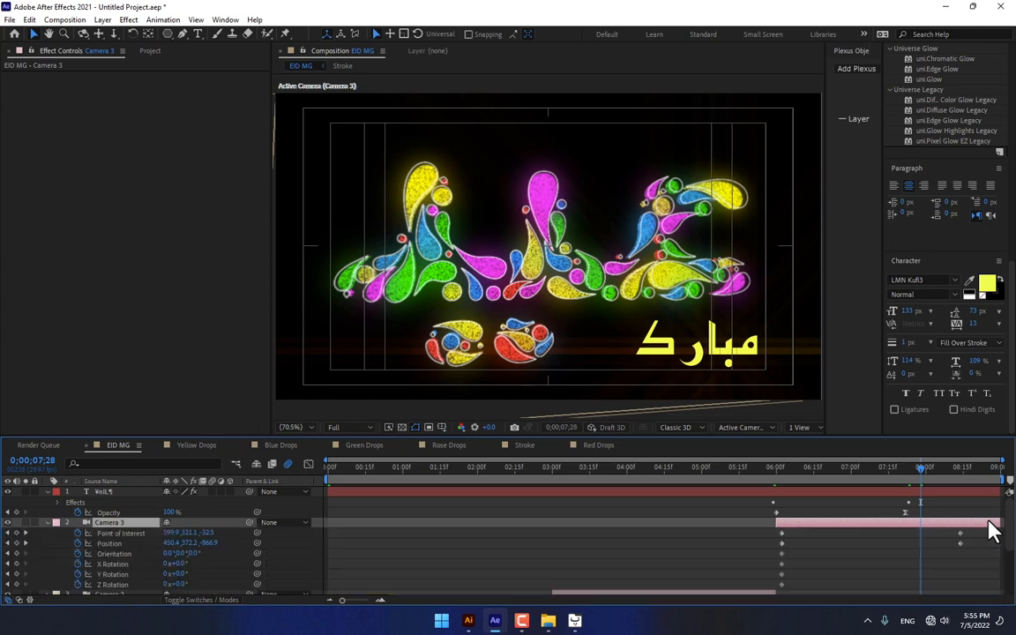
click(959, 470)
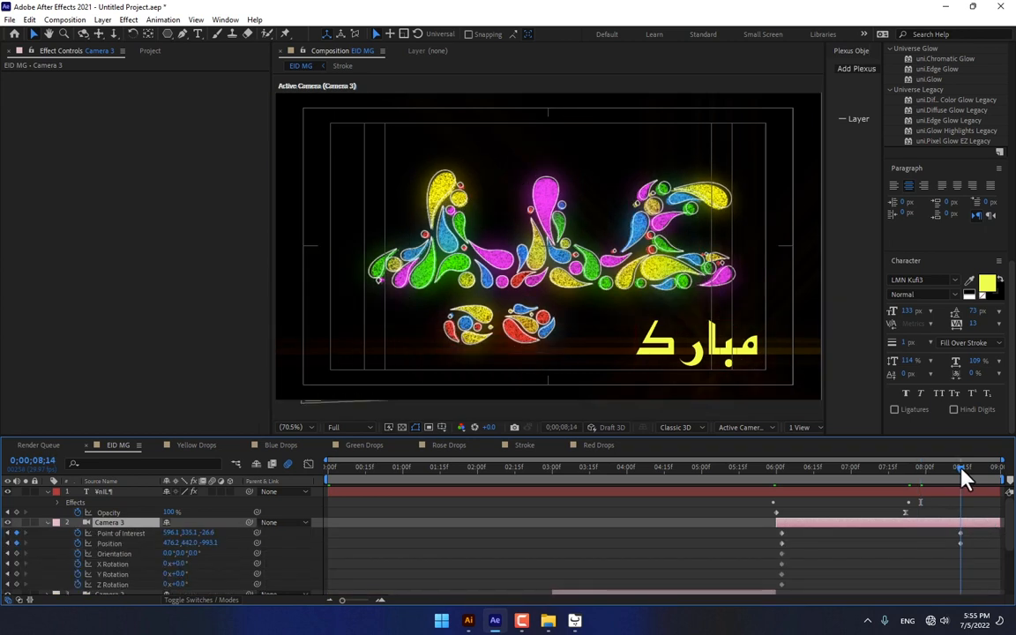
- Make the مبارک text layer 3D, and dolly Camera 3 back with a slight orbit at 0;00;08;14
click(115, 34)
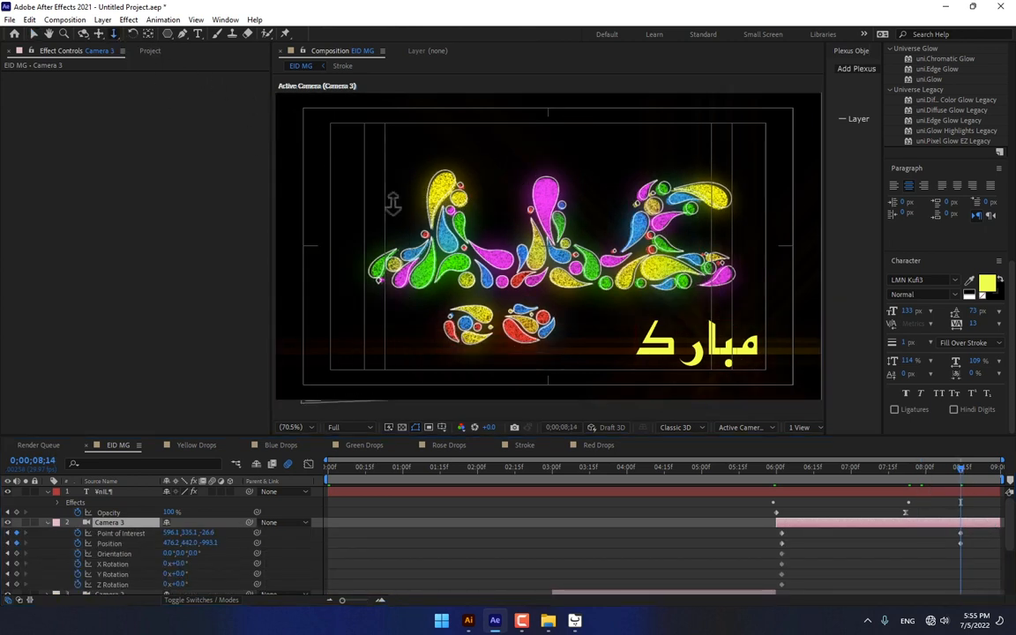
click(231, 491)
drag(569, 228, 539, 264)
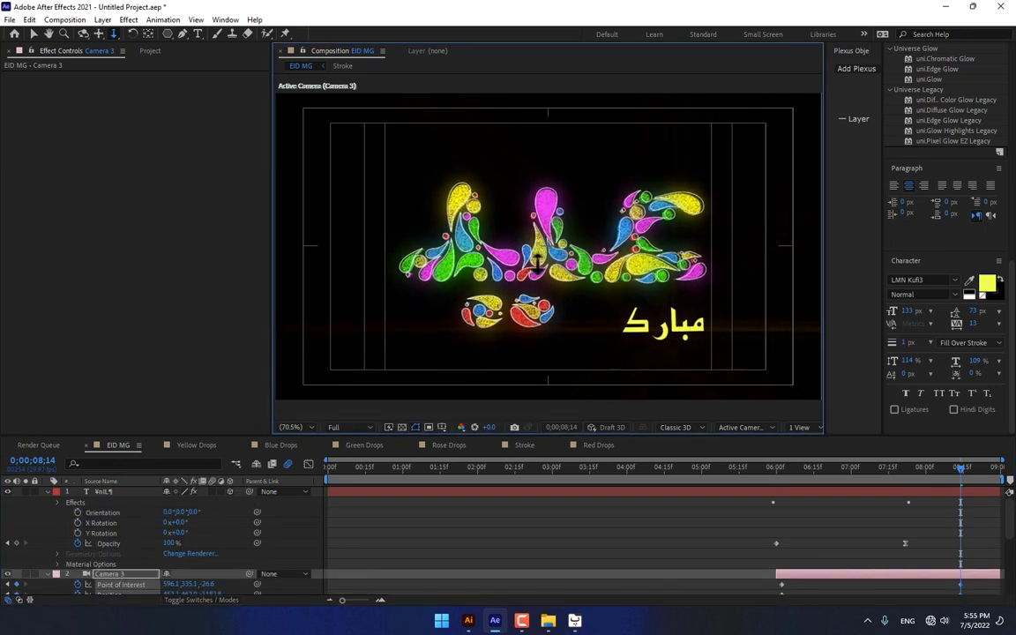
click(83, 36)
drag(488, 239, 483, 241)
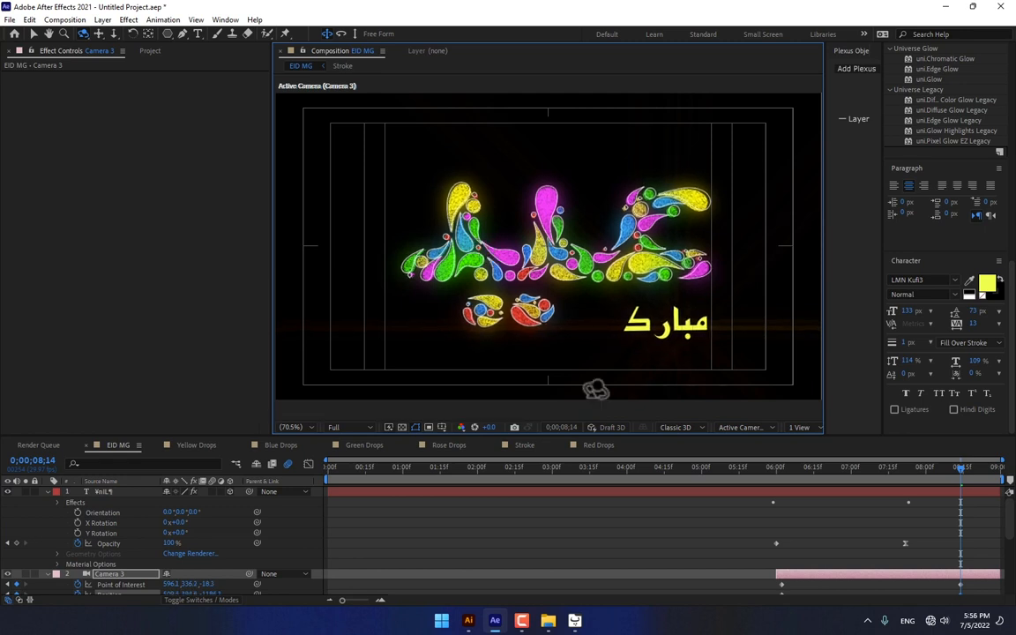
click(800, 534)
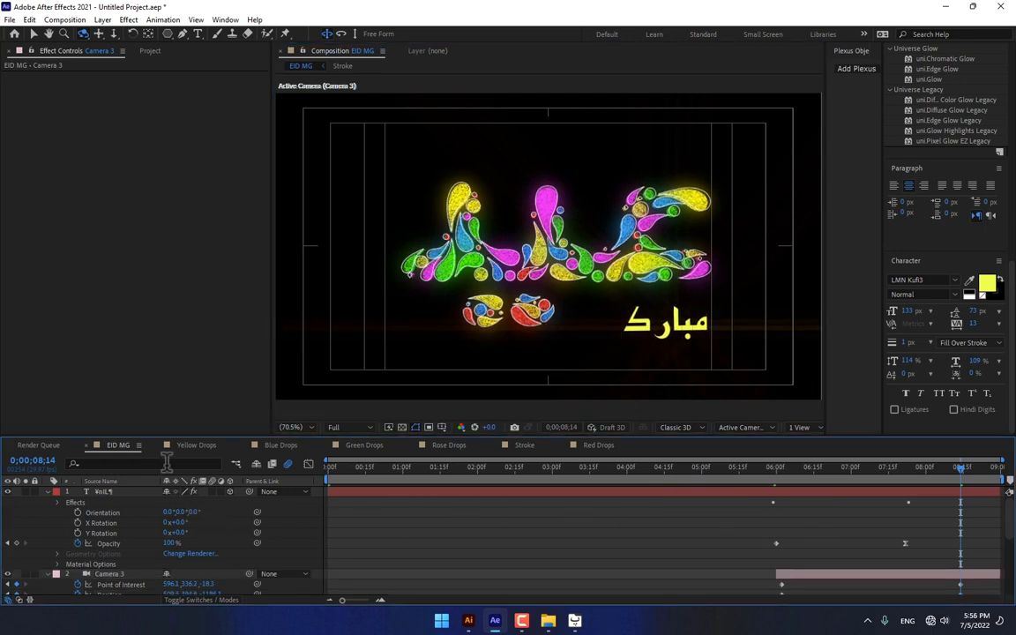
- Switch to Illustrator and create a landscape Poster document, 1728 × 1296 pt, with a higher Raster Effects resolution
click(149, 50)
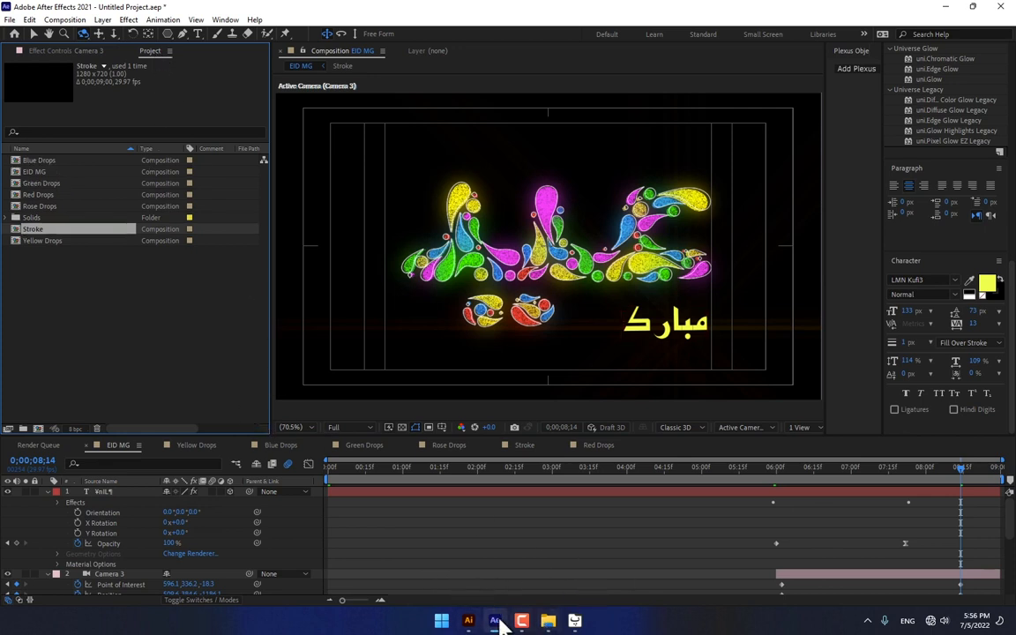
click(470, 622)
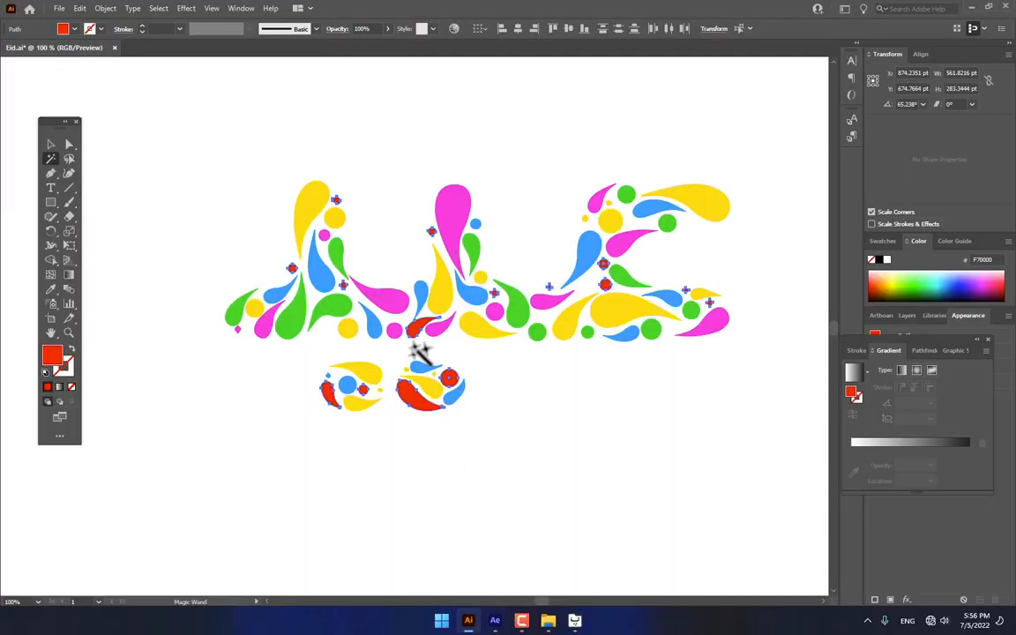
key(v)
key(y)
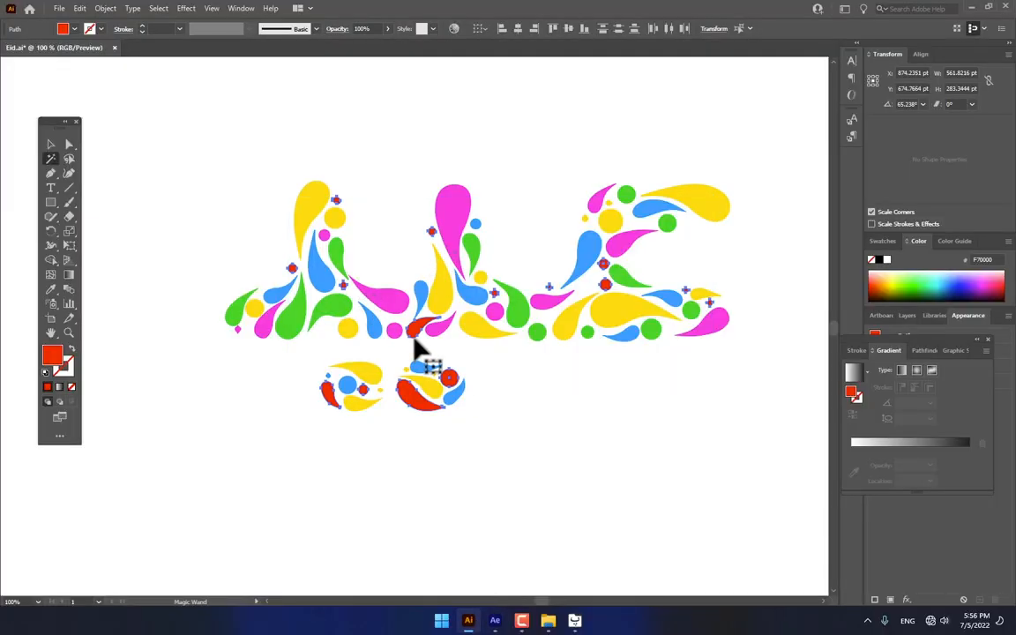
key(ctrl+n)
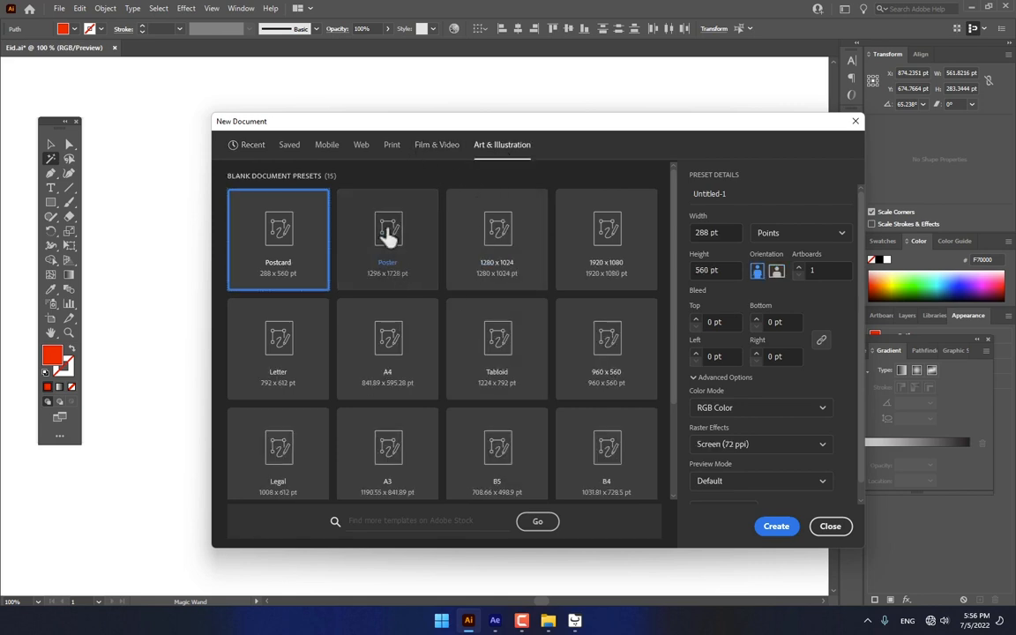
click(389, 233)
click(778, 271)
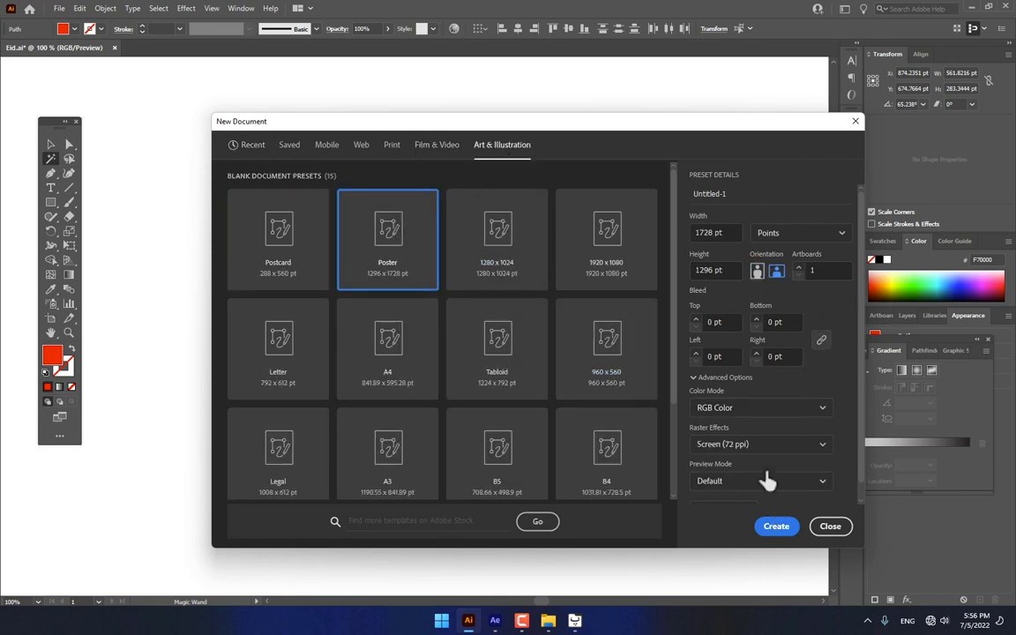
click(768, 444)
click(758, 488)
click(773, 528)
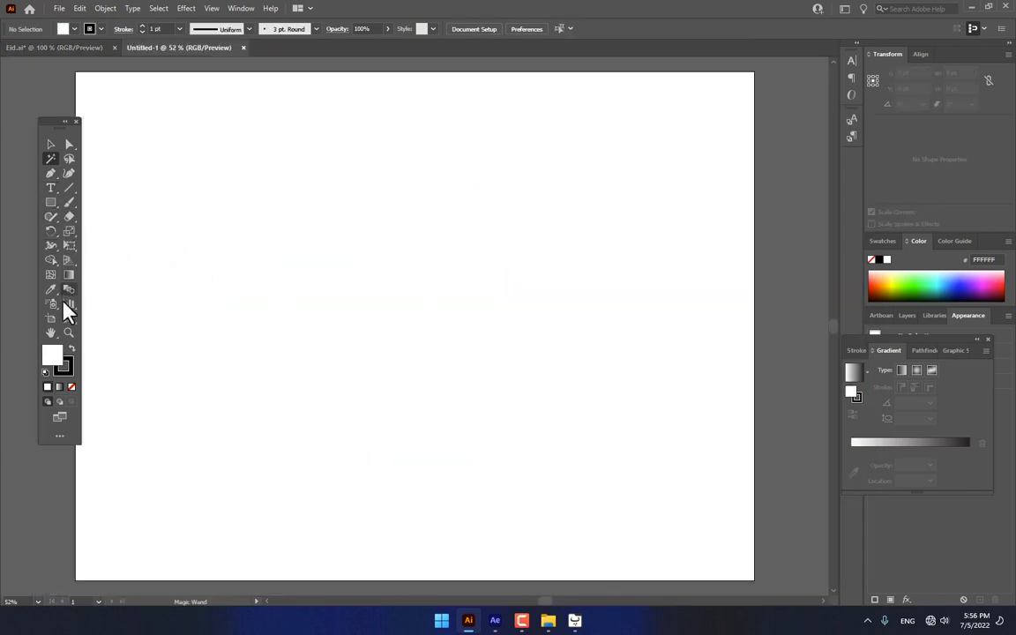
- Activate the Symbol Sprayer tool and open the Artistic Textures symbol library
mouse_move(55, 304)
mouse_down()
mouse_move(79, 302)
mouse_move(93, 317)
mouse_up()
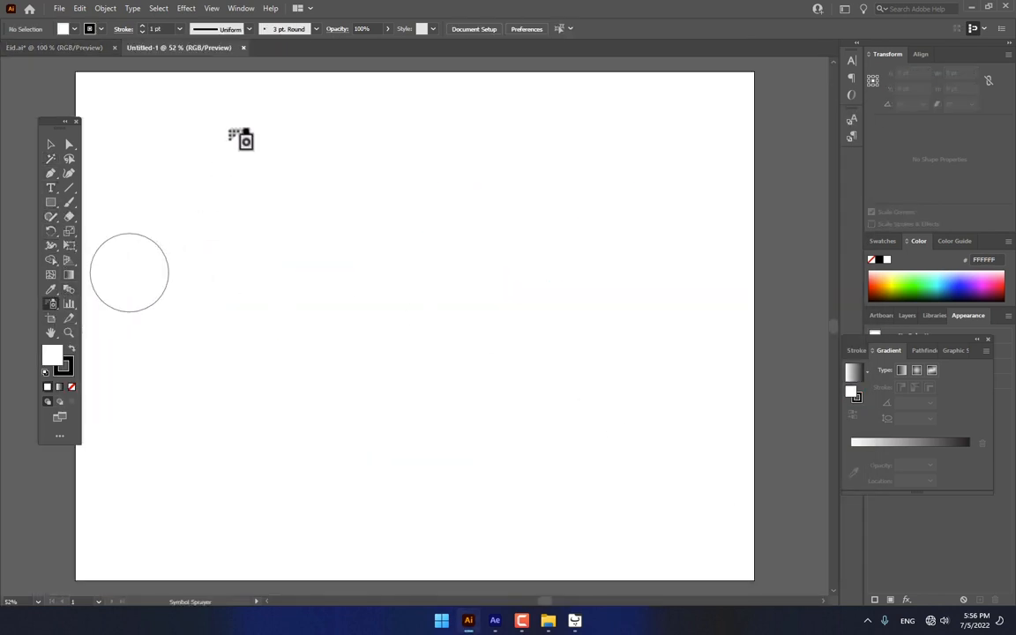
click(242, 9)
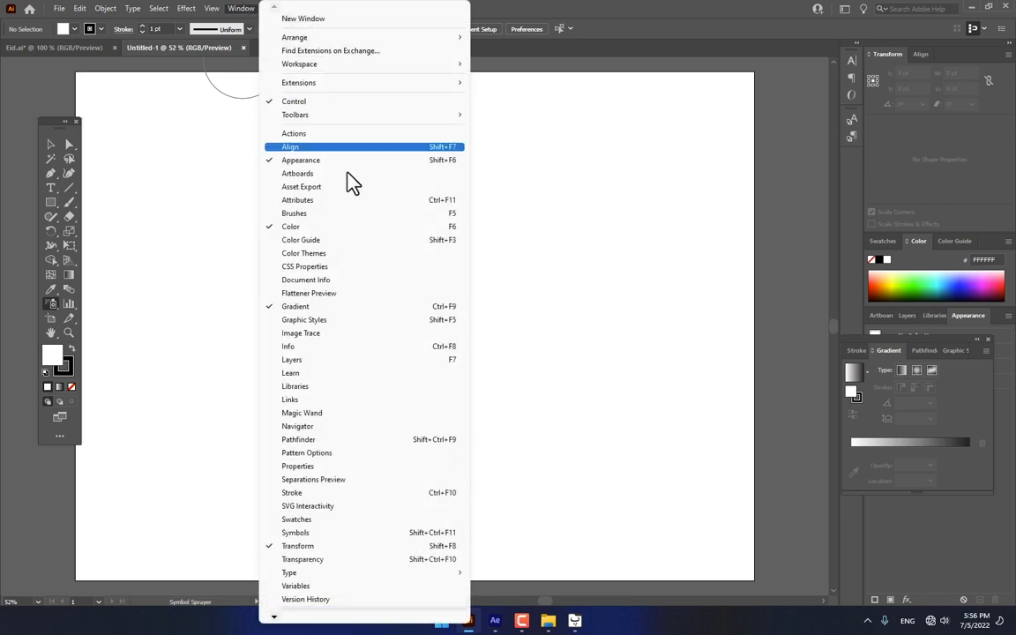
click(329, 533)
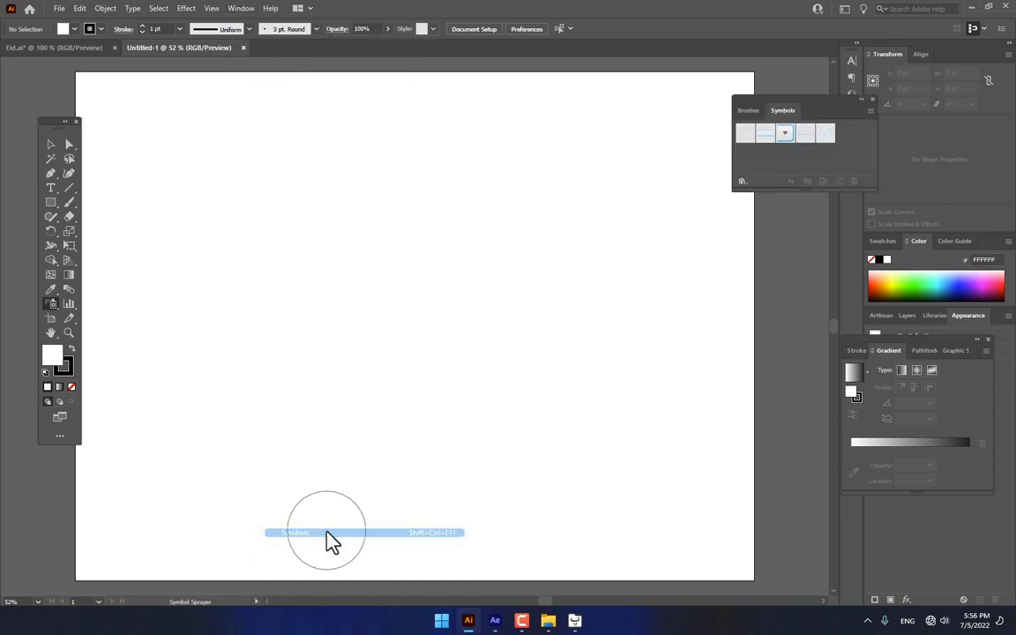
click(739, 186)
click(800, 233)
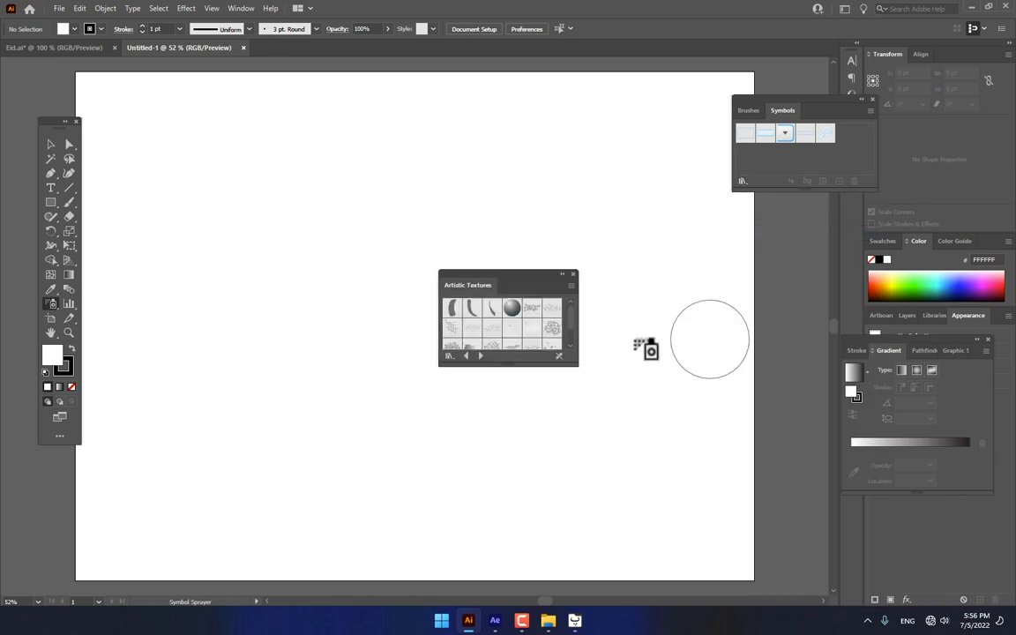
- Enlarge the symbol library window and browse through the symbol libraries to Flowers
click(480, 356)
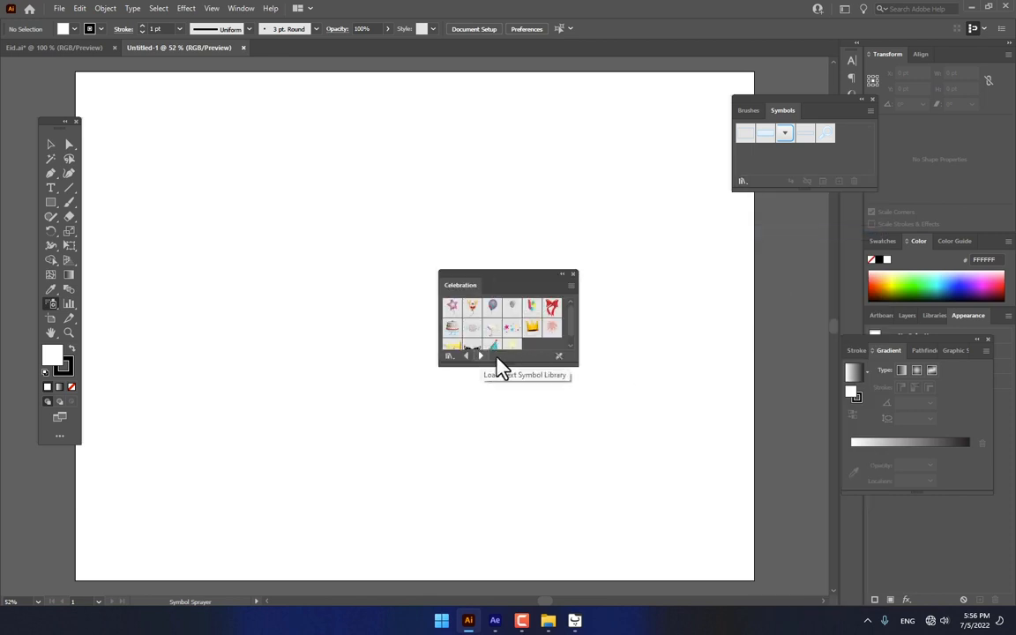
drag(594, 403, 643, 458)
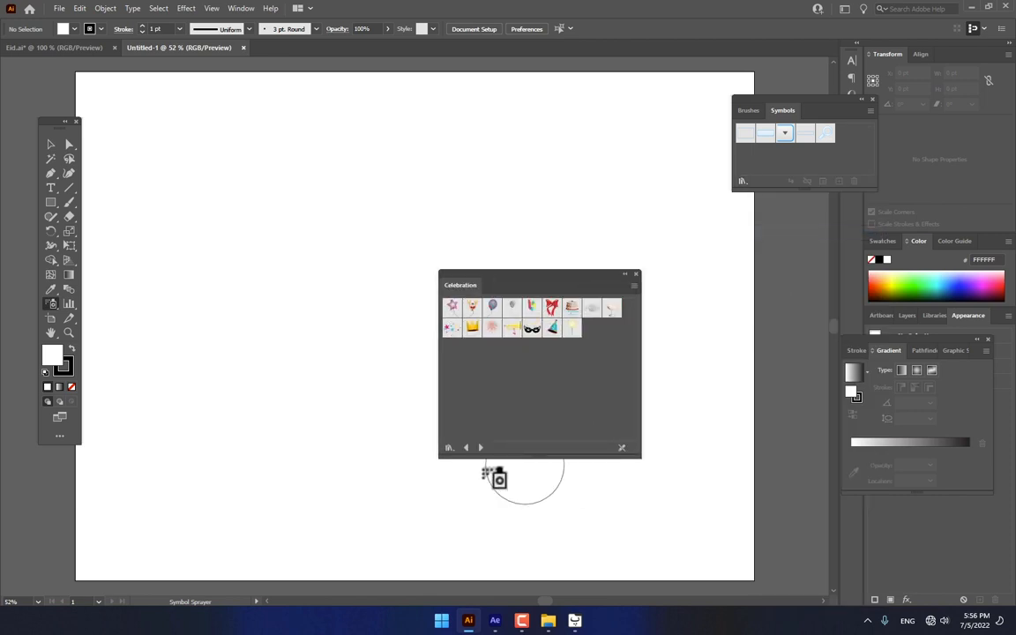
click(480, 449)
click(481, 448)
click(481, 448)
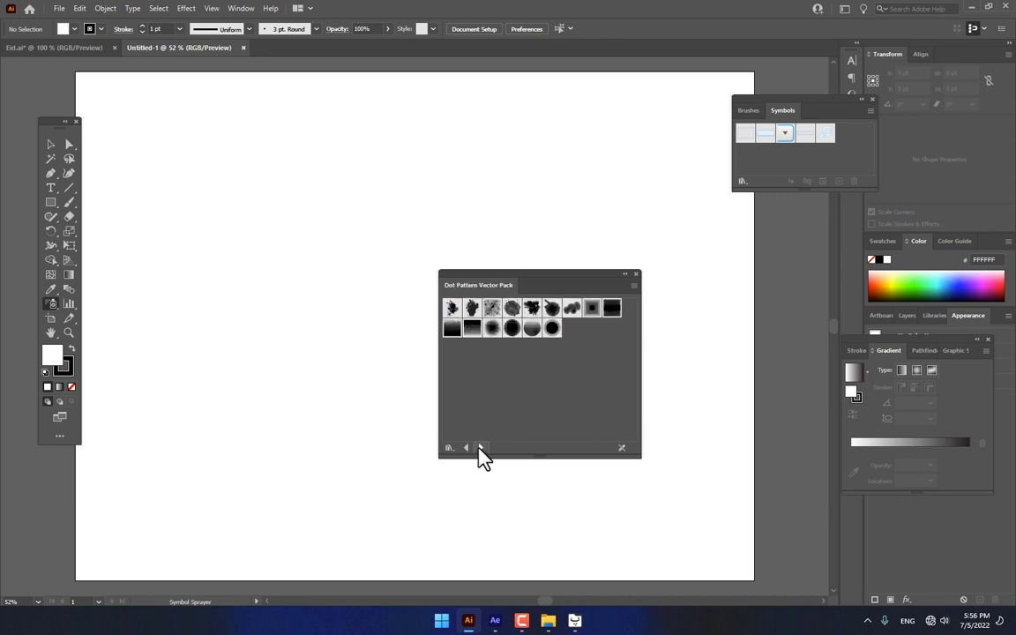
click(481, 448)
click(481, 448)
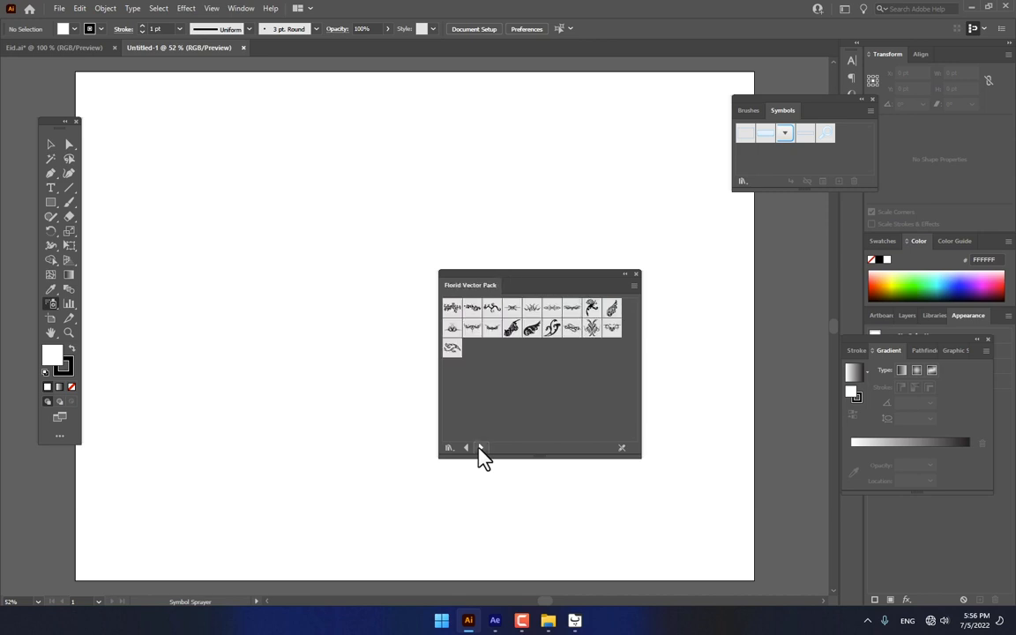
click(481, 449)
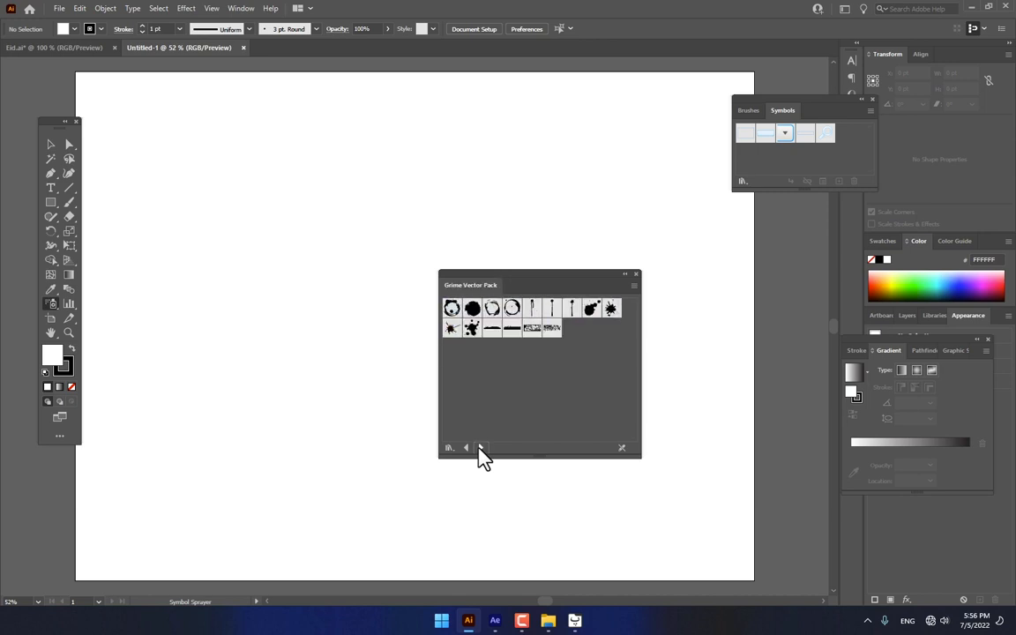
click(480, 448)
click(467, 449)
click(467, 448)
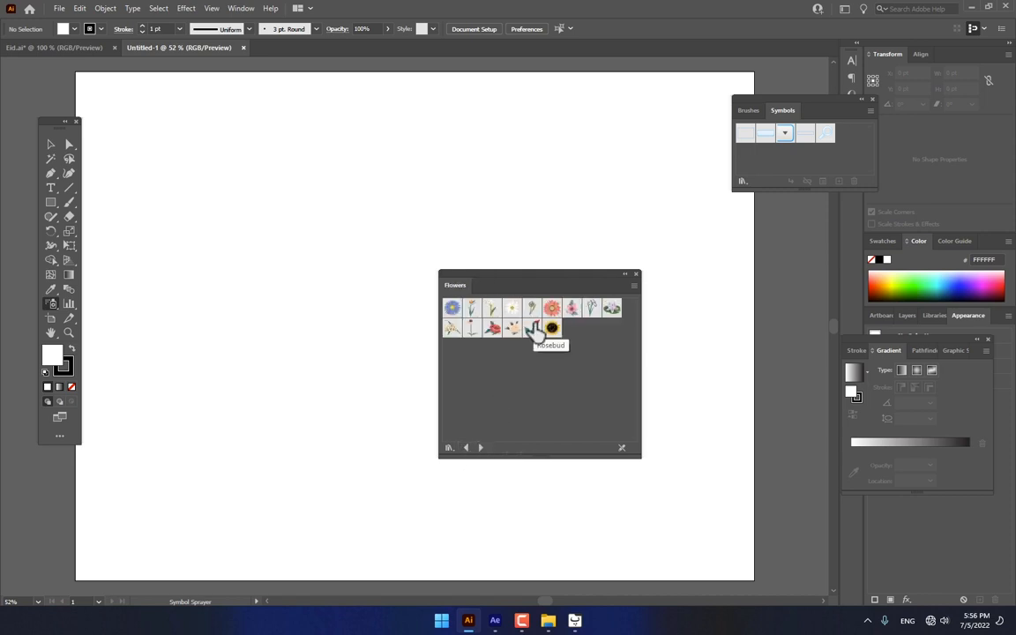
- Place a Daisy symbol from the Flowers library on the artboard and enlarge it to about 637 pt wide
click(513, 313)
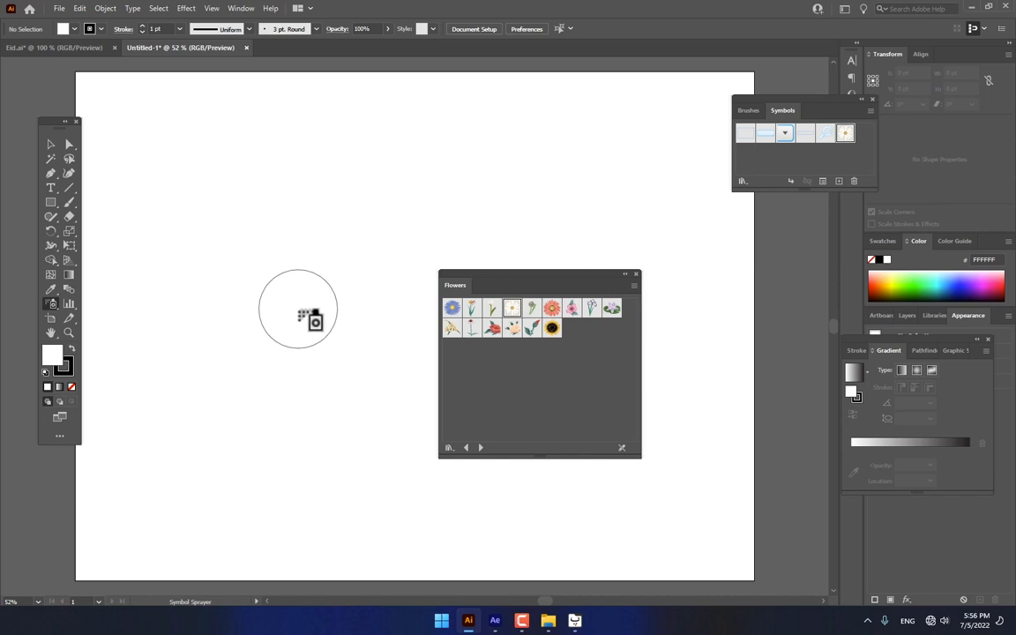
click(302, 304)
key(v)
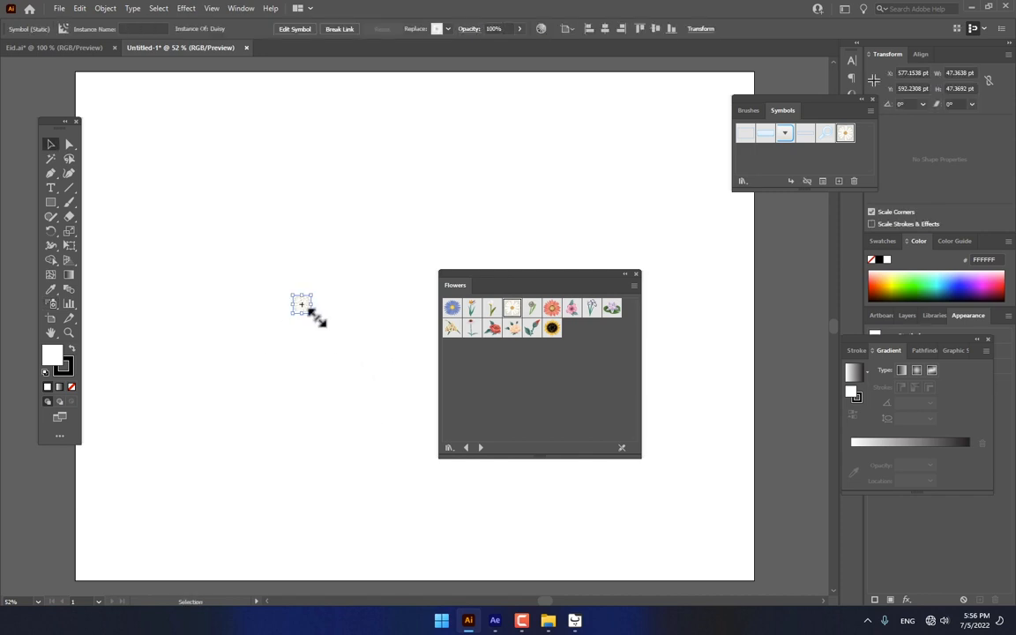
drag(314, 317, 430, 430)
drag(351, 317, 451, 316)
drag(563, 277, 849, 456)
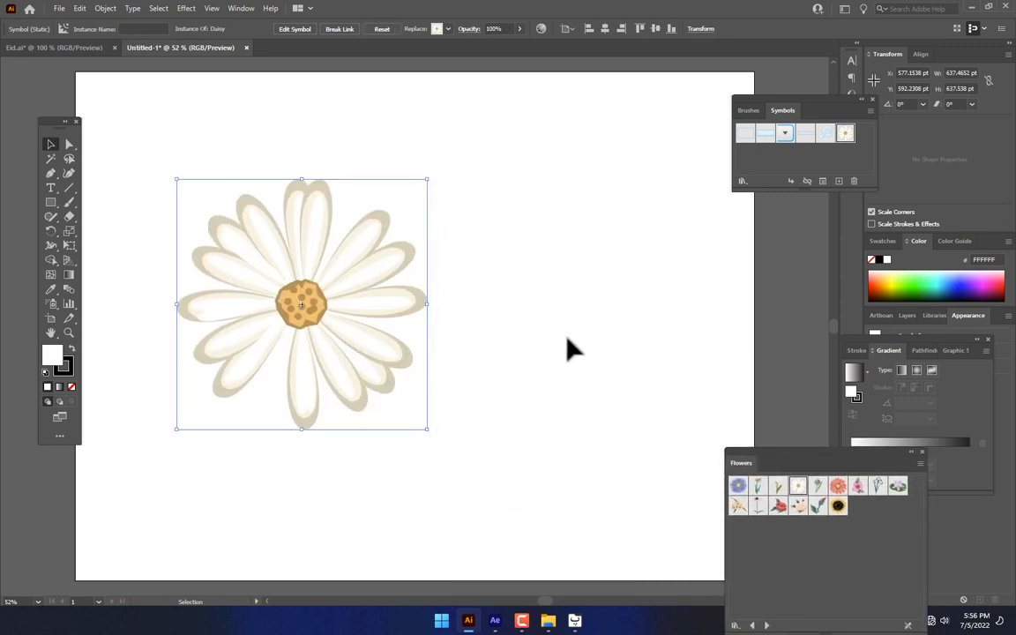
- Shrink the daisy to about 136 pt near the artboard's upper-left corner and duplicate it into a row of seven
click(428, 436)
click(325, 319)
drag(426, 434, 216, 152)
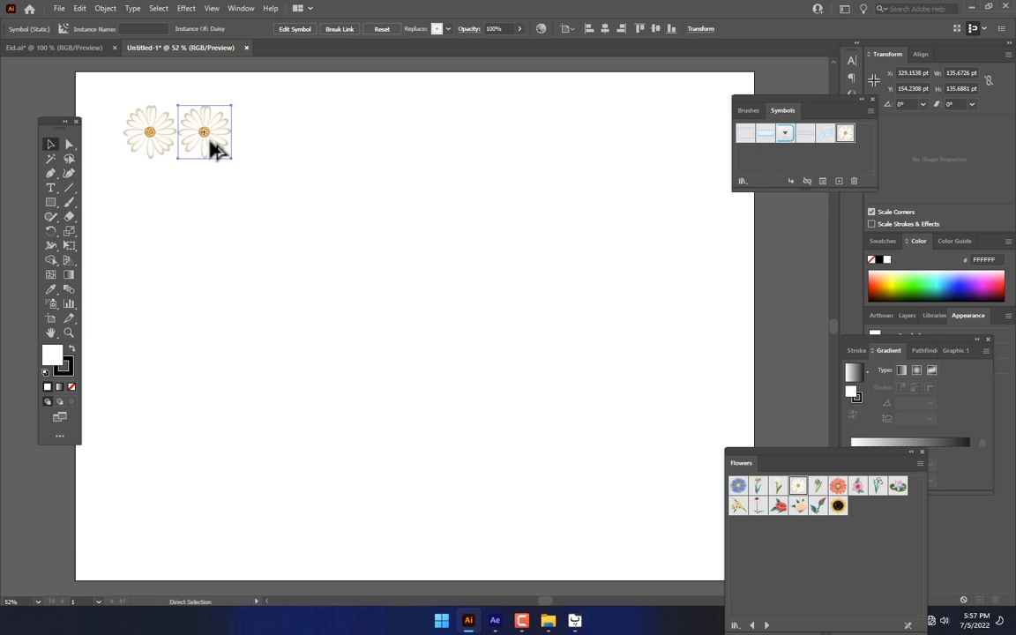
key(ctrl+d)
key(ctrl+d)
key(ctrl+d)
key(ctrl+d)
key(ctrl+d)
- Duplicate the whole daisy row downward twice to form a grid of three rows
drag(336, 141, 129, 188)
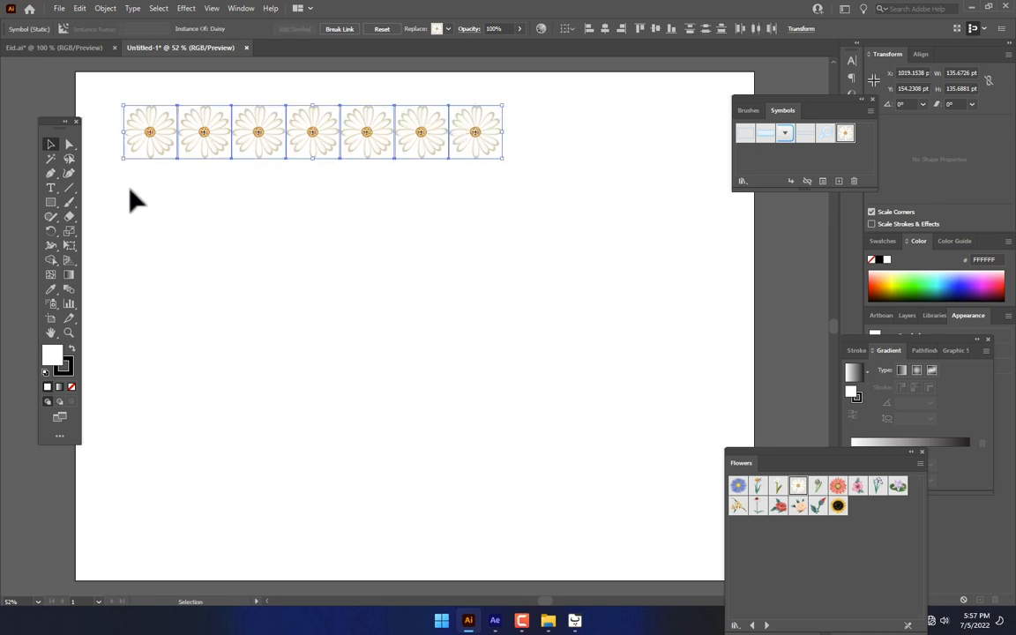
drag(149, 148, 543, 295)
key(ctrl+d)
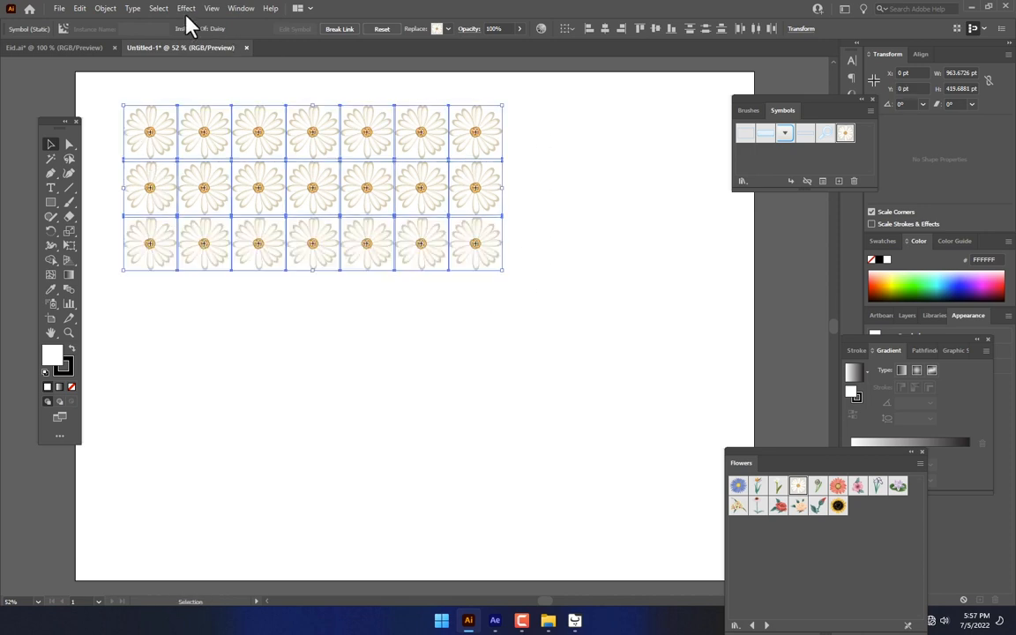
- Make a pattern swatch from the daisy grid with the default Grid tile type and finish pattern editing
click(105, 9)
mouse_move(188, 333)
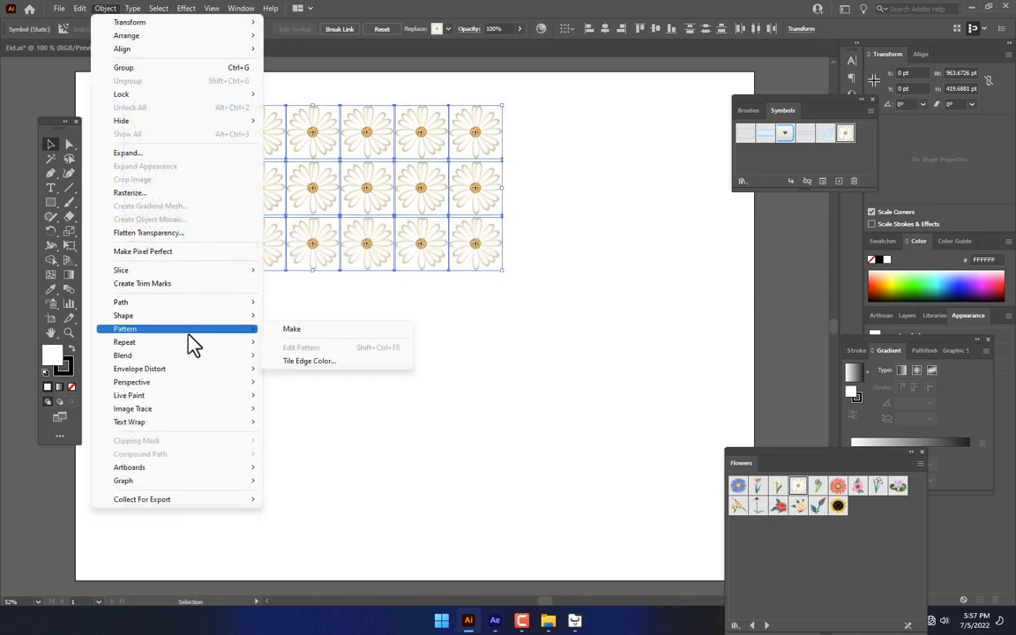
click(295, 330)
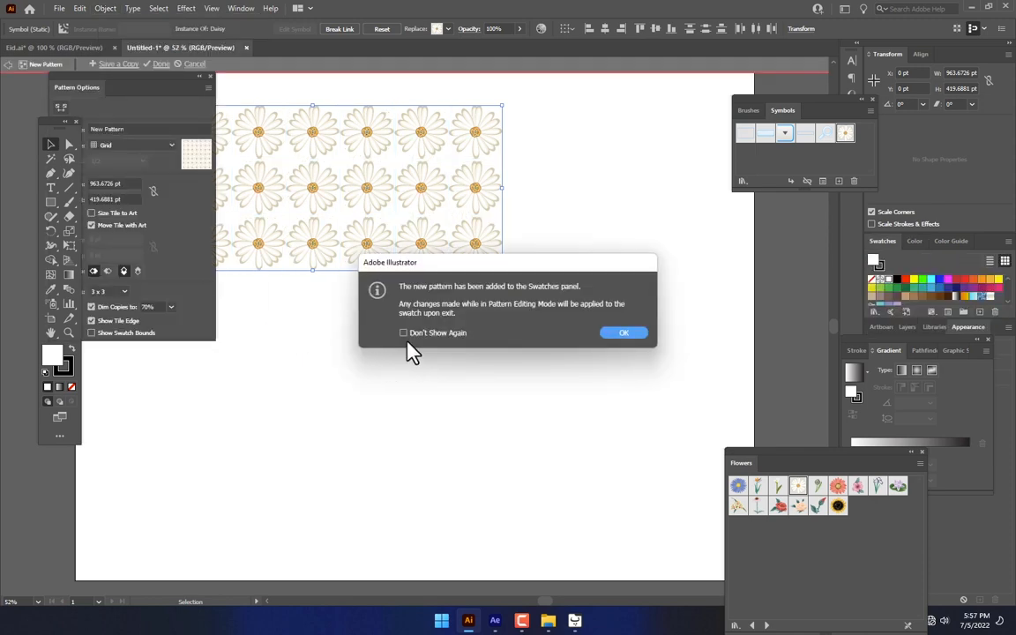
click(624, 333)
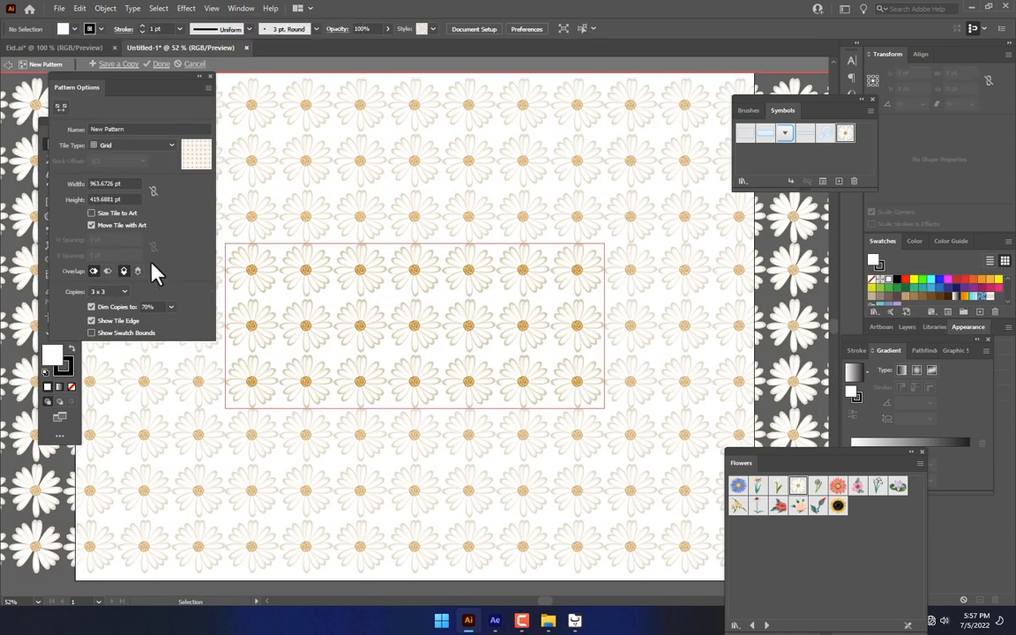
click(157, 65)
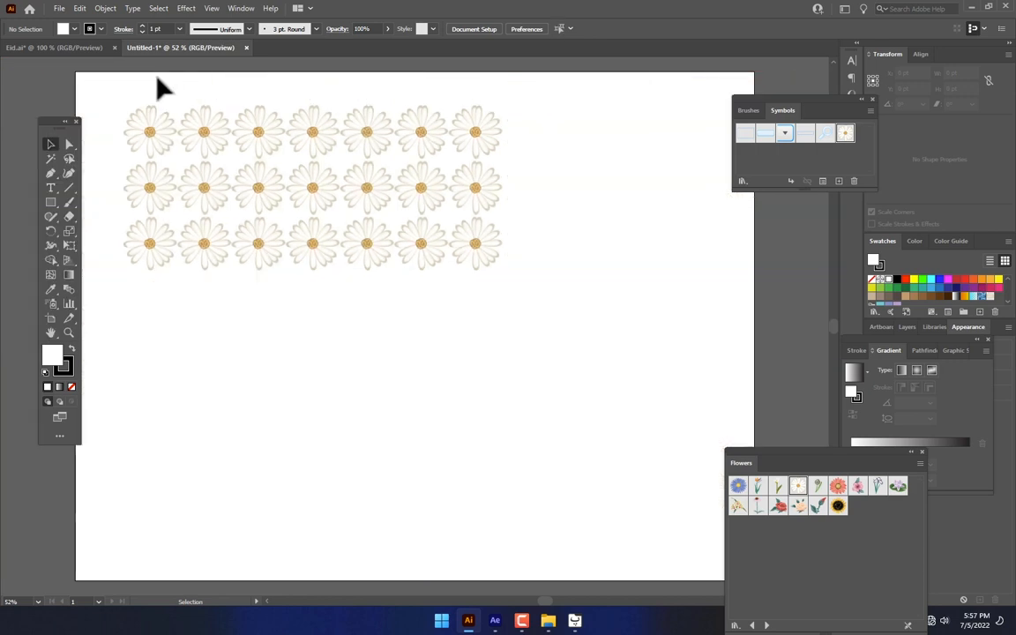
- Delete the loose daisies and cover the artboard with a rectangle about 1735 × 1300 pt filled with the daisy pattern
drag(107, 131, 529, 304)
key(Delete)
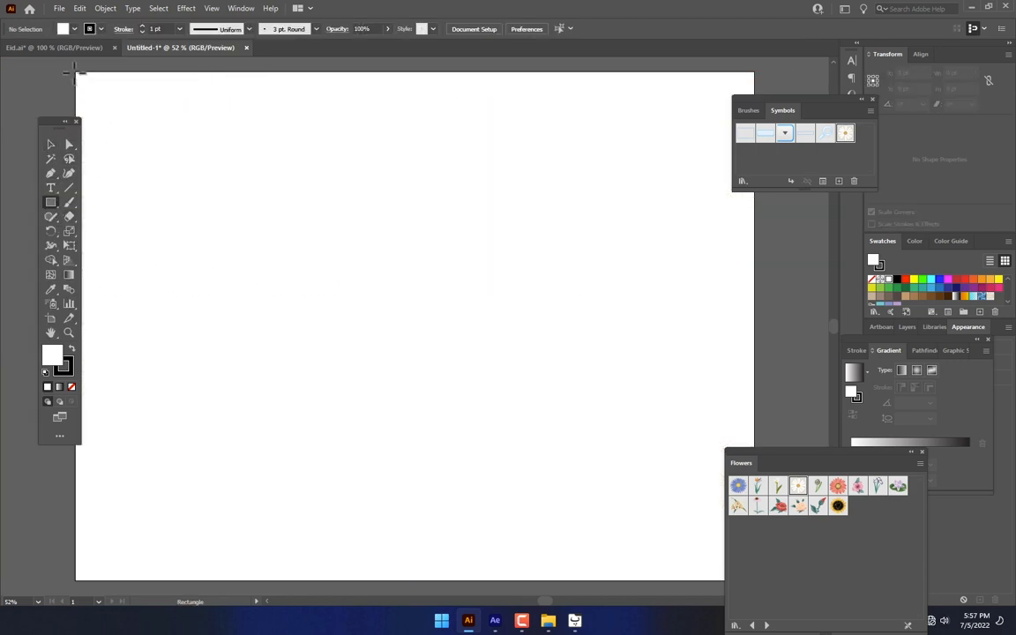
drag(75, 74, 756, 584)
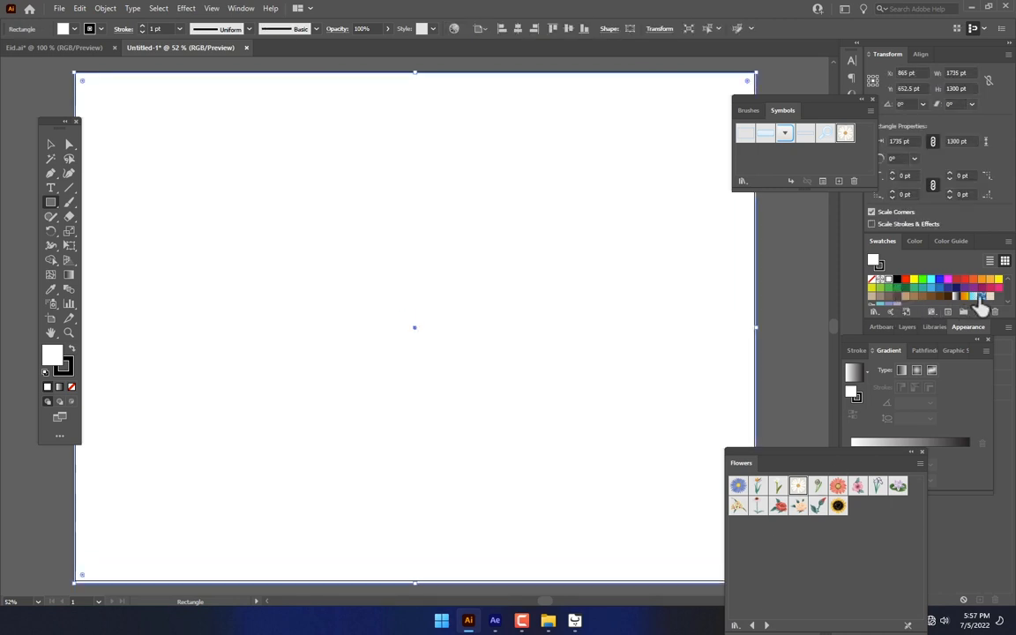
click(986, 296)
click(48, 142)
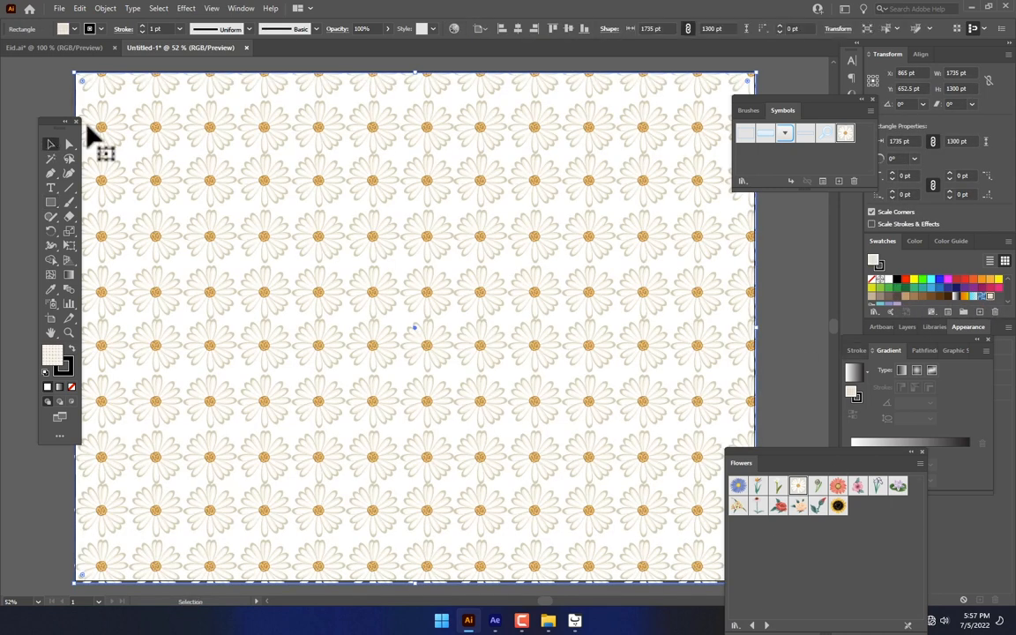
- Export the pattern artwork to the Desktop as the JPEG bg, in RGB at quality 10 and 300 ppi
click(59, 8)
mouse_move(161, 250)
click(296, 259)
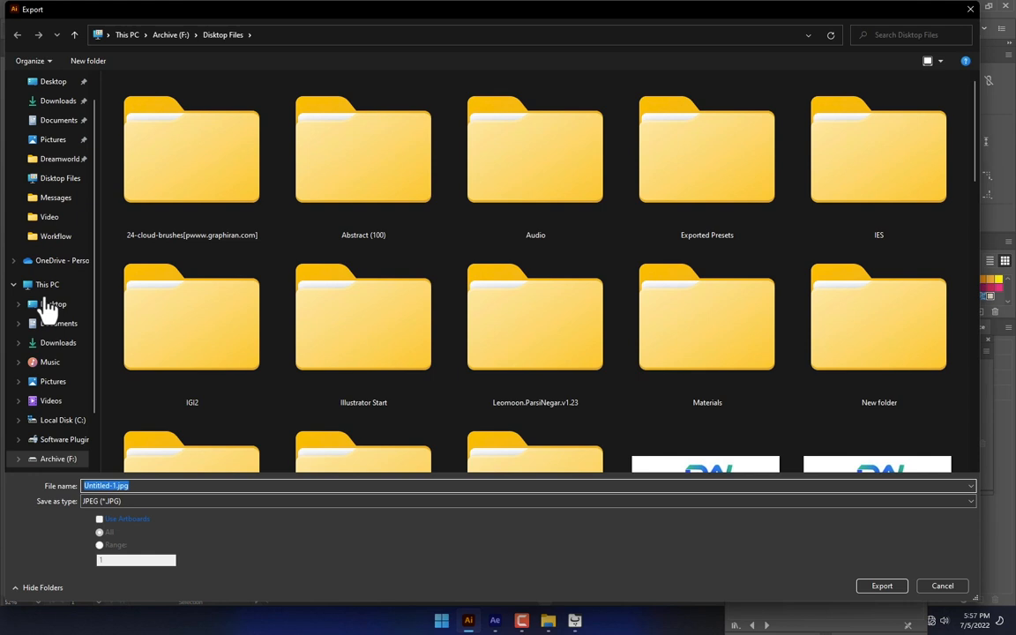
click(49, 302)
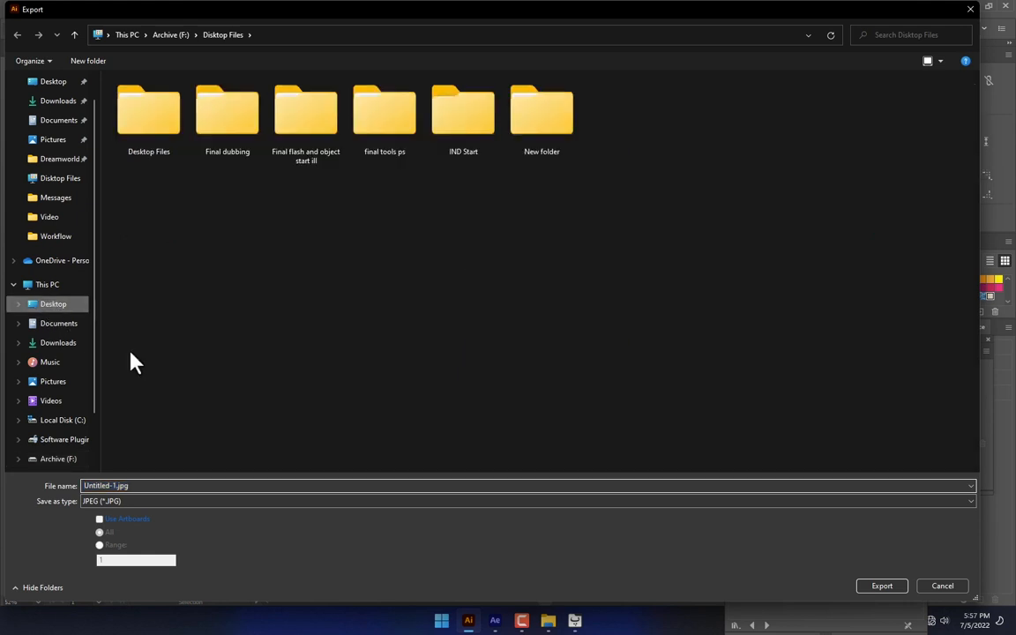
click(188, 485)
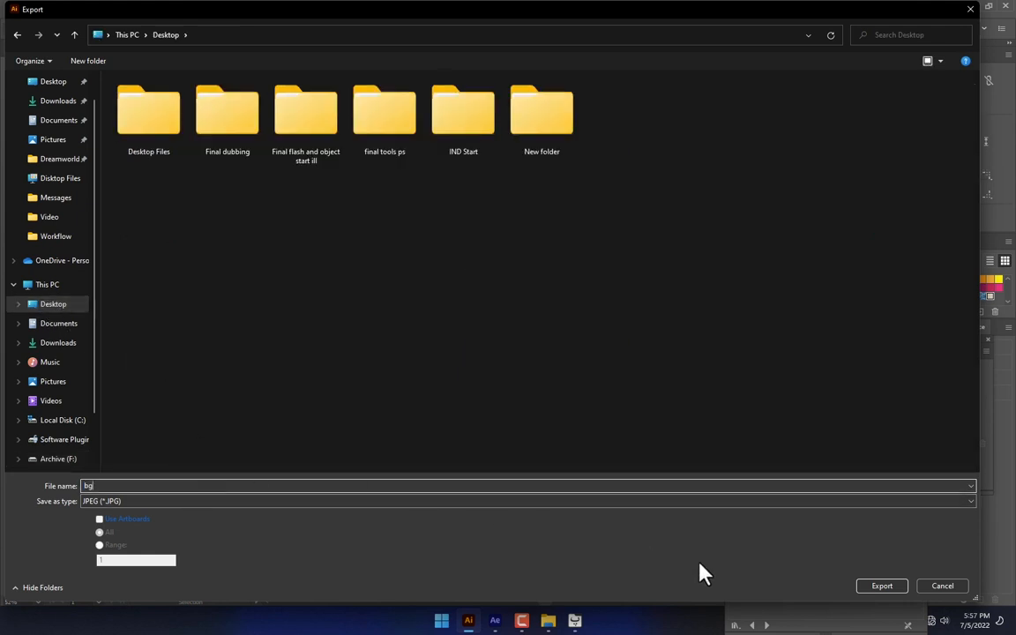
click(860, 586)
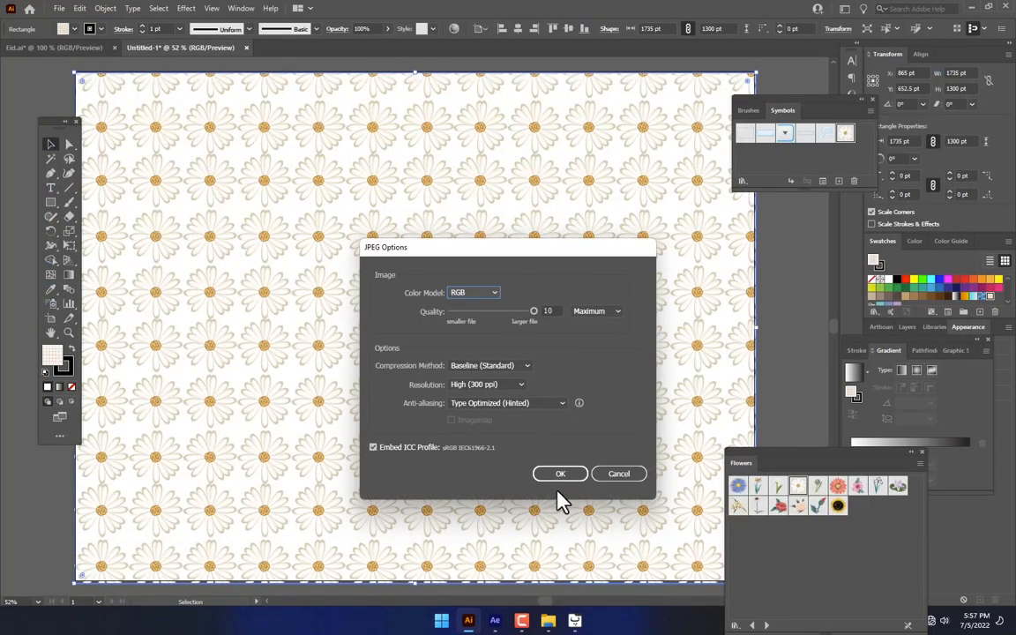
click(560, 473)
- Switch to After Effects and import bg.jpg from the Desktop
key(alt+Tab)
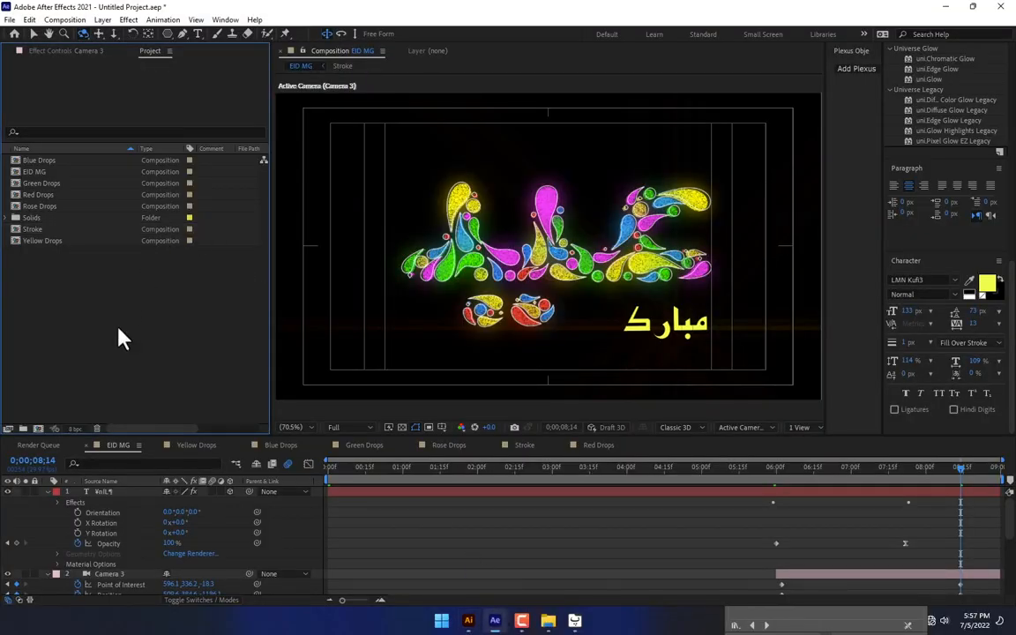
double_click(121, 340)
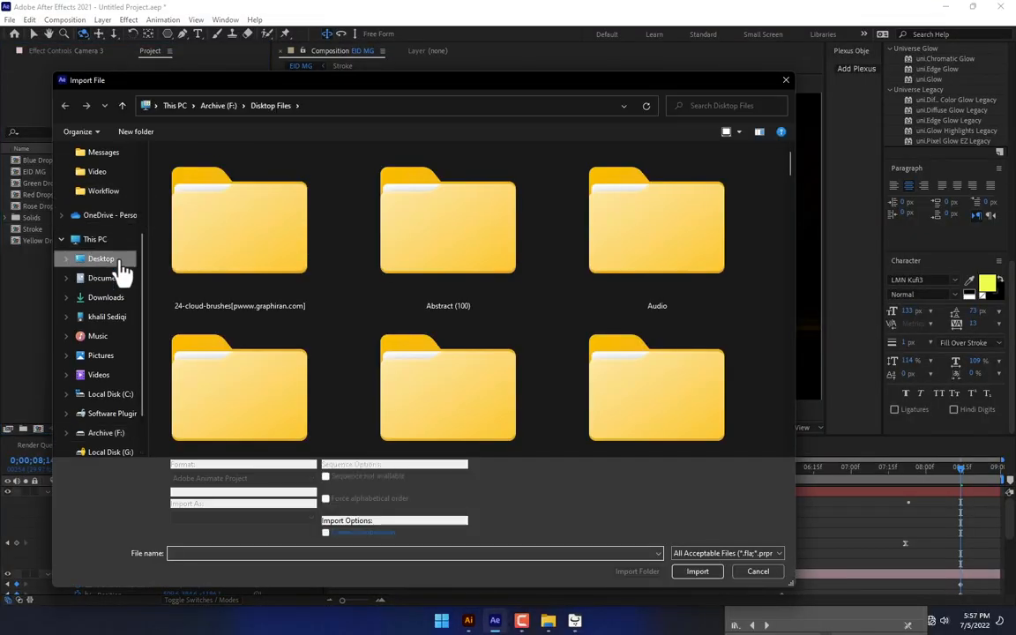
click(121, 266)
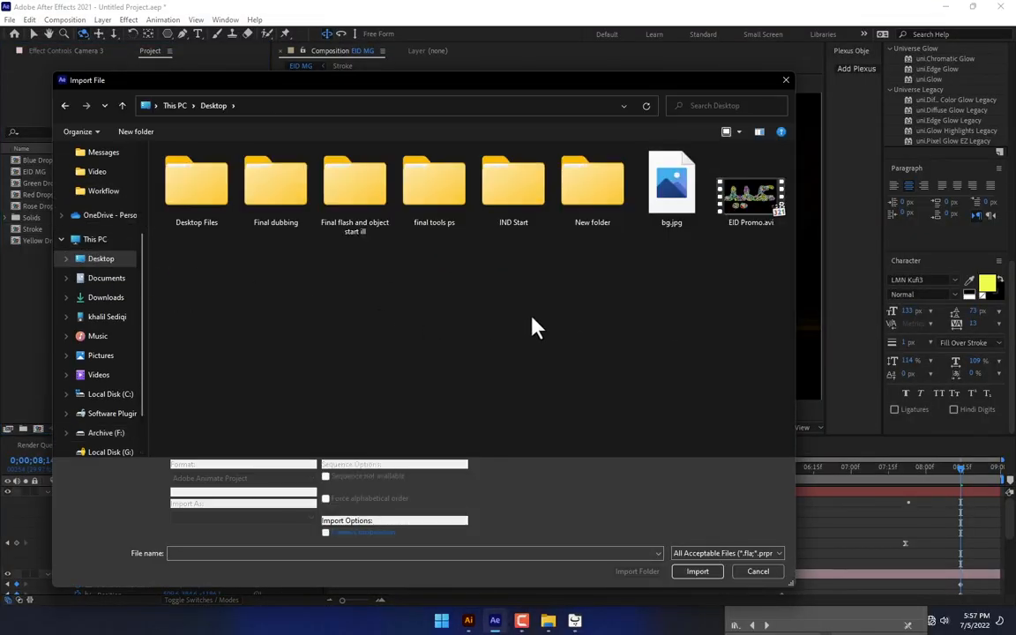
double_click(670, 202)
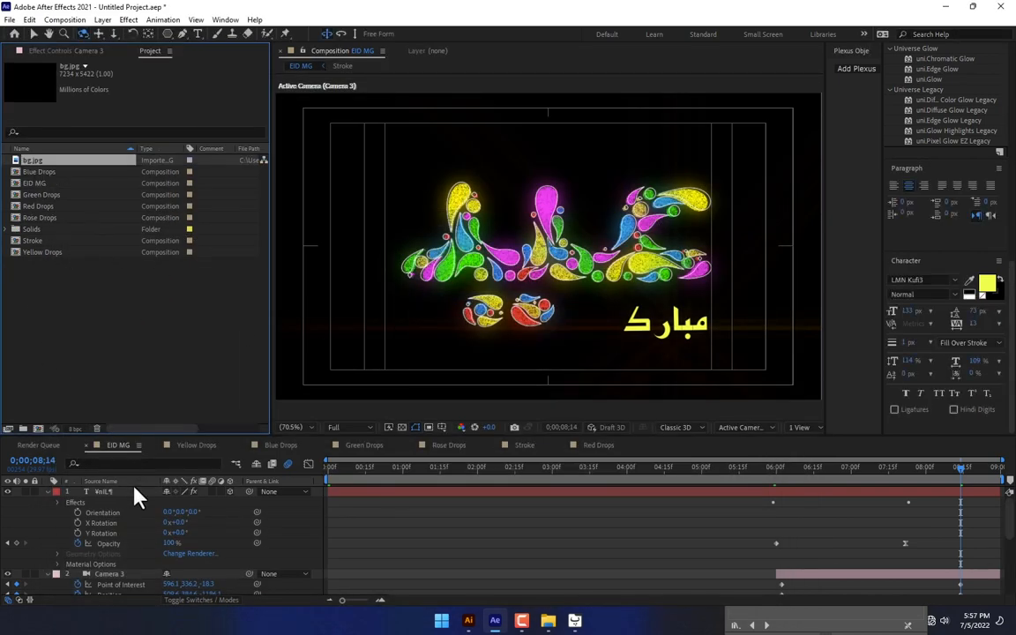
- Place bg.jpg beneath all layers of the EID MG composition and scale it to 21%
click(47, 493)
click(46, 502)
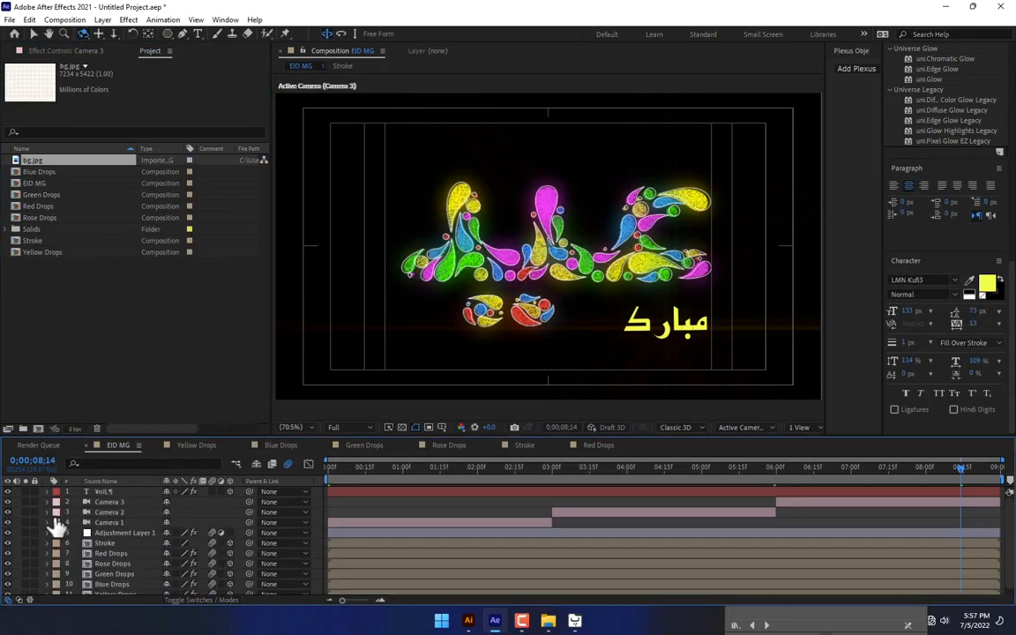
drag(204, 436, 221, 356)
drag(34, 161, 115, 540)
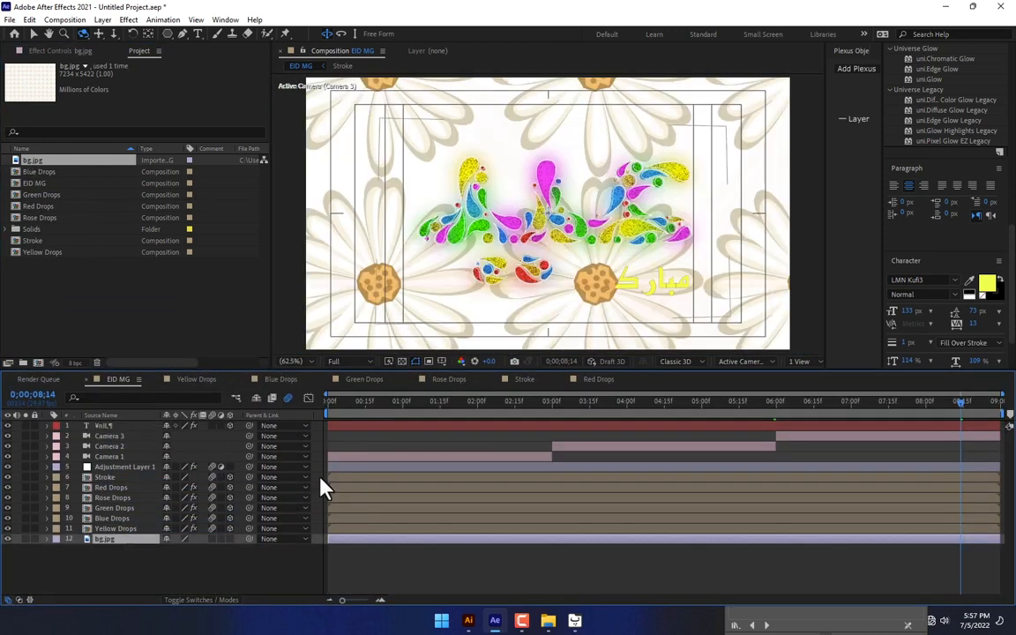
drag(203, 558, 170, 548)
mouse_move(161, 549)
mouse_down()
mouse_move(143, 553)
mouse_move(165, 561)
mouse_up()
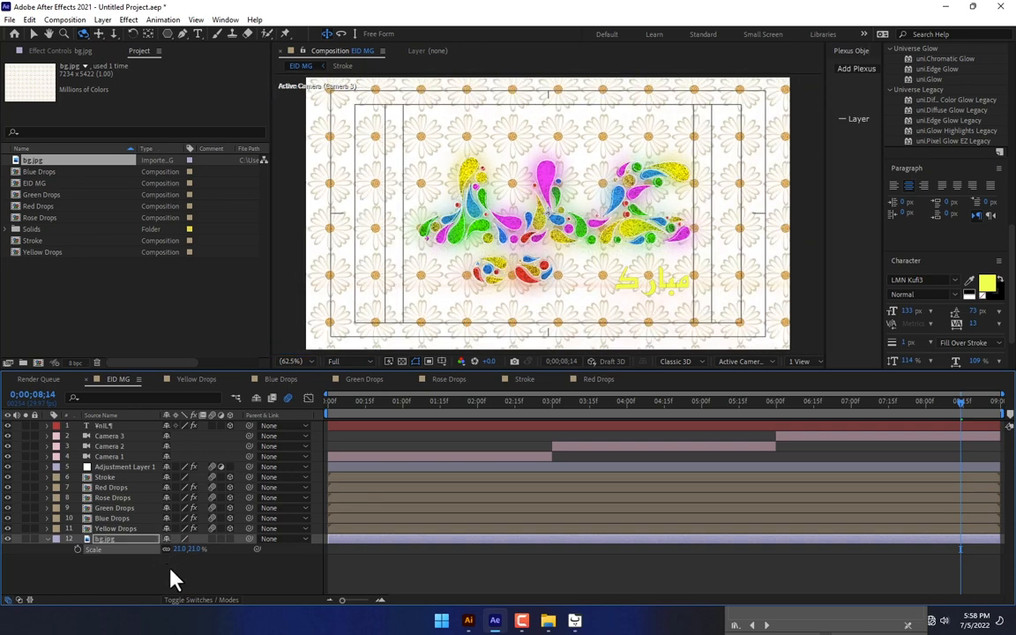
- Create a 1280 × 720 px dark red solid directly above the bg.jpg layer
click(103, 541)
key(ctrl+y)
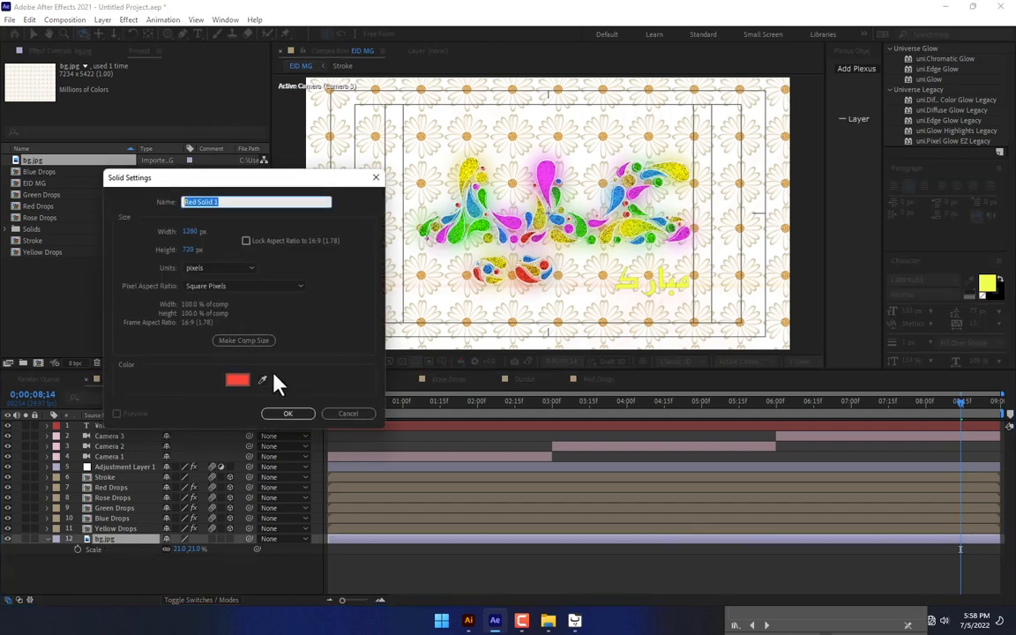
click(237, 381)
drag(693, 333, 681, 372)
click(875, 238)
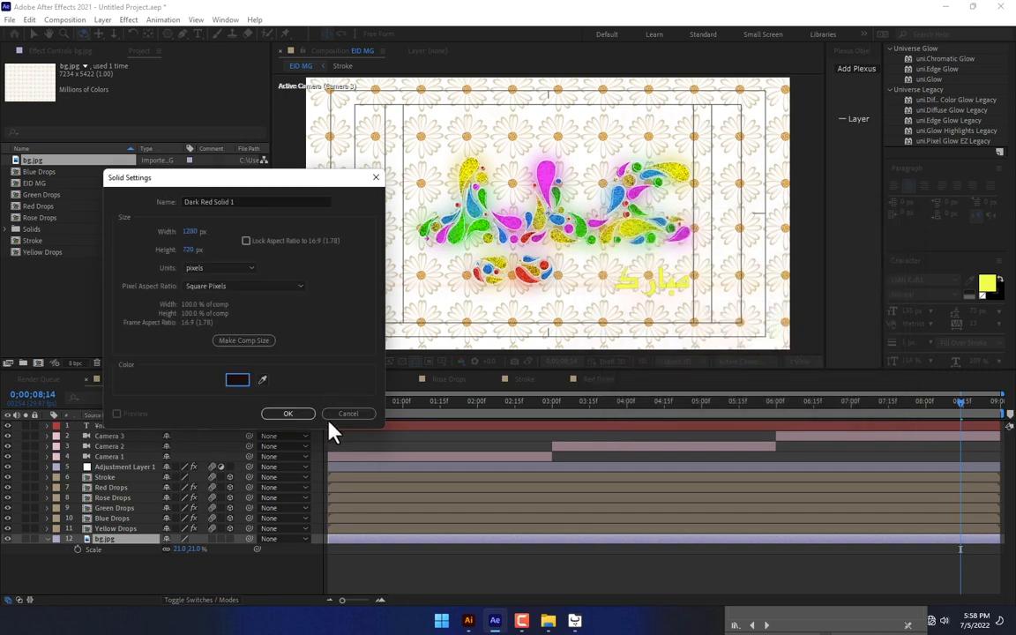
click(300, 415)
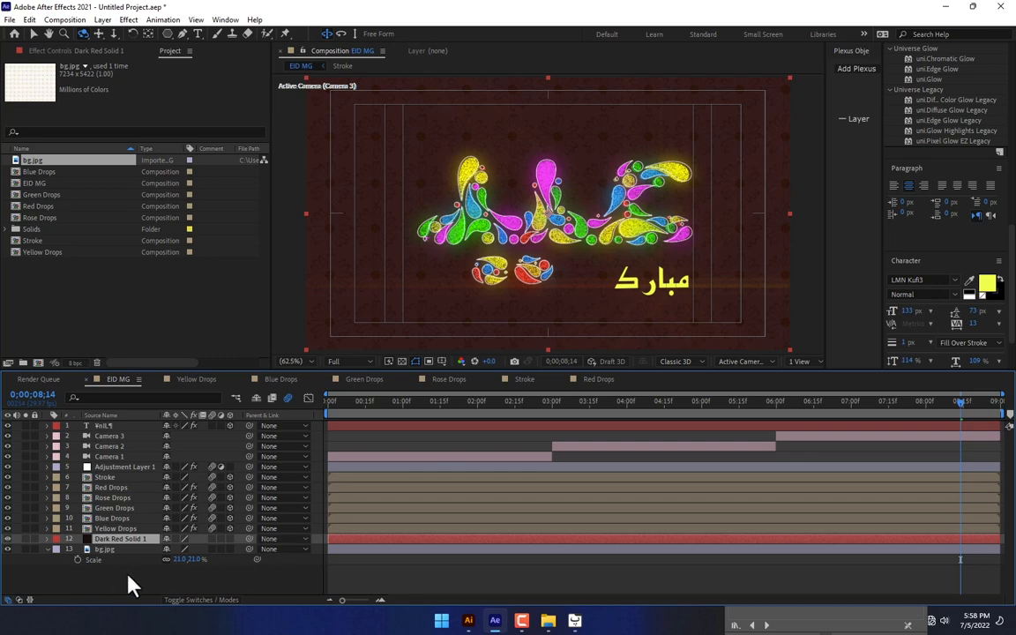
click(104, 549)
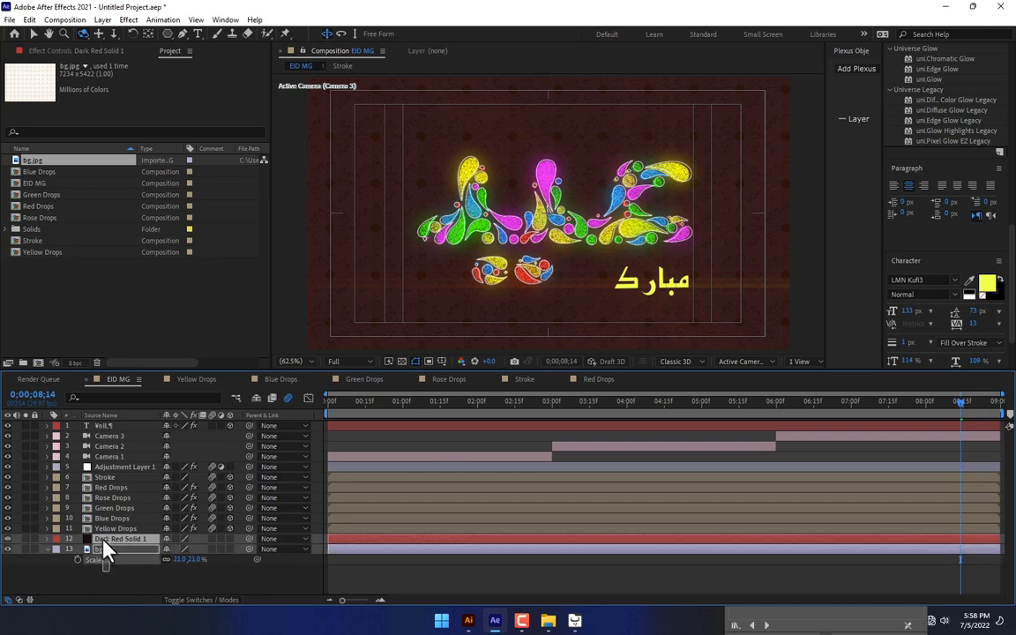
right_click(104, 550)
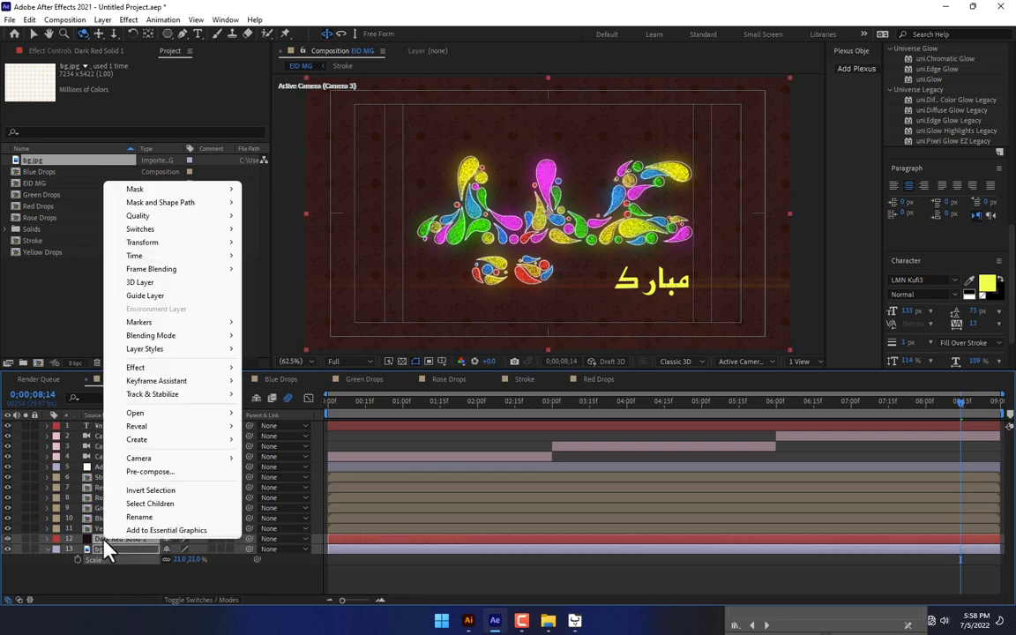
click(124, 582)
- Duplicate the dark red solid and lower the upper copy's opacity to 41%
click(110, 539)
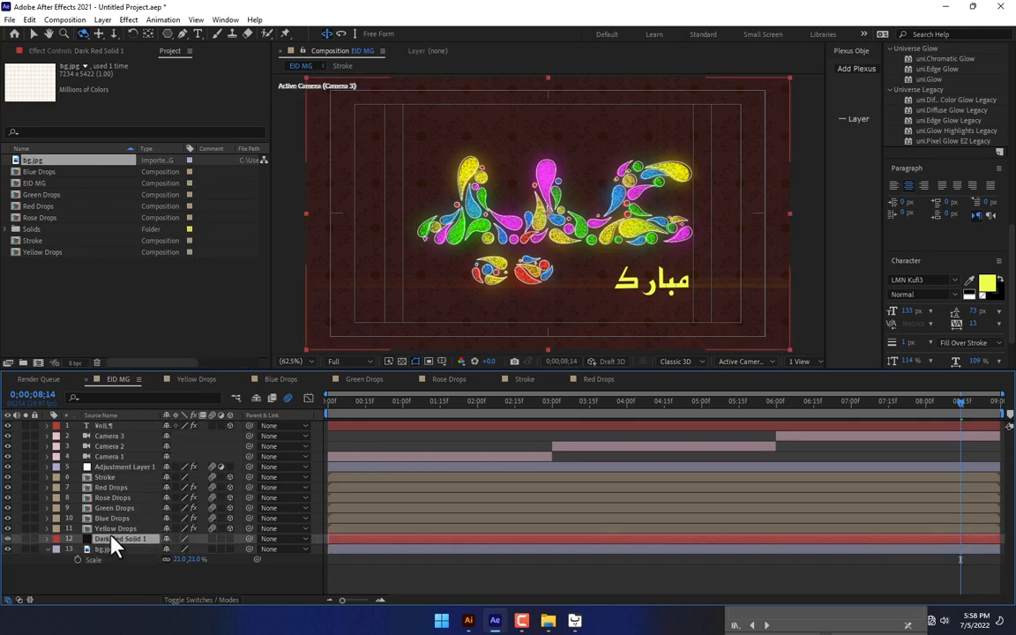
key(ctrl+d)
key(t)
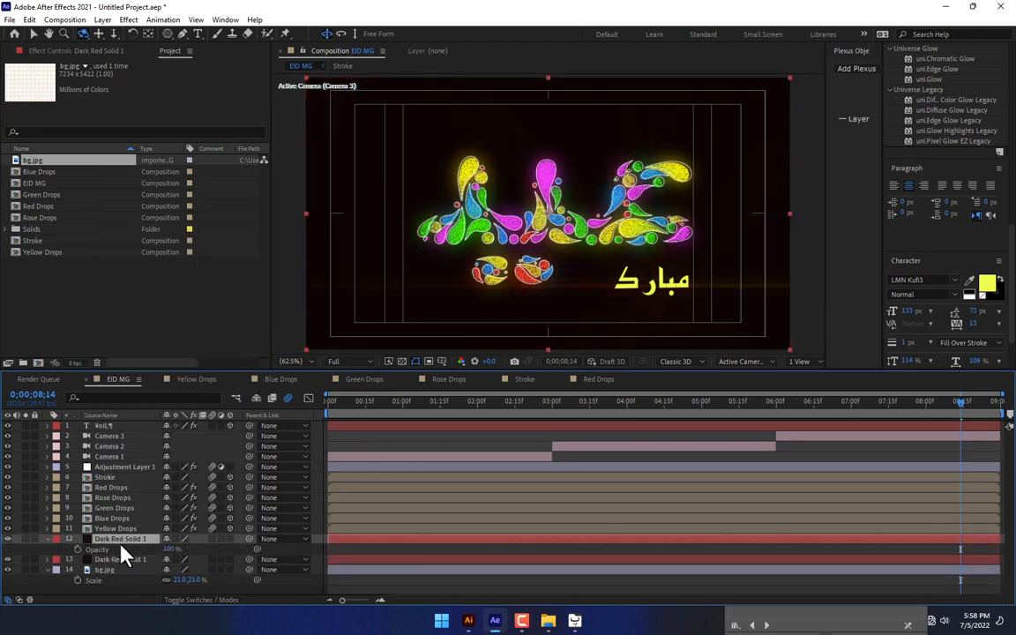
drag(176, 549, 146, 549)
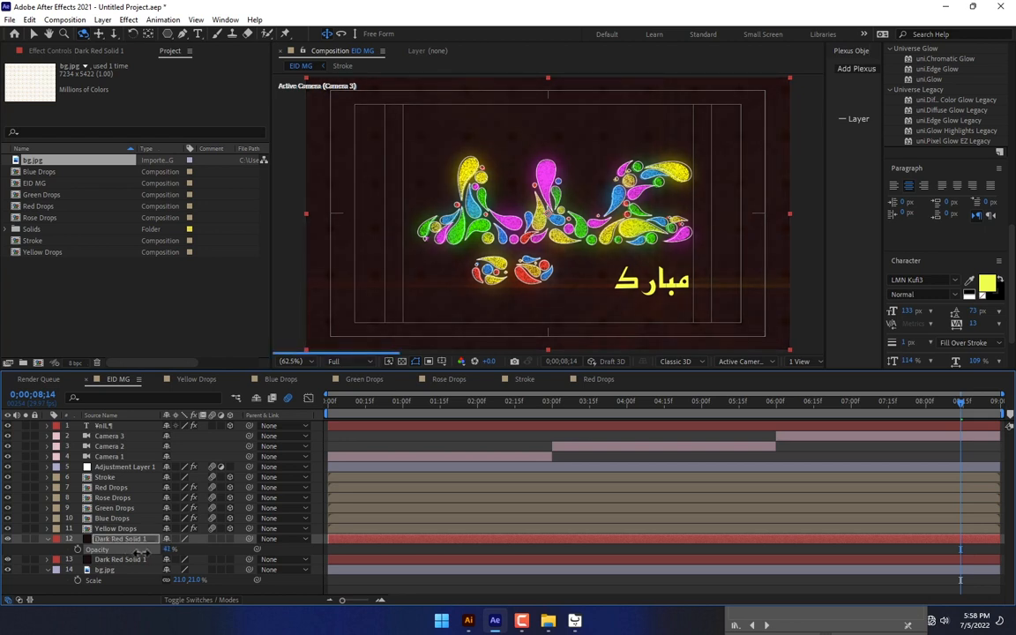
- Pre-compose the two dark red solids and bg.jpg into a new composition named bg
click(110, 570)
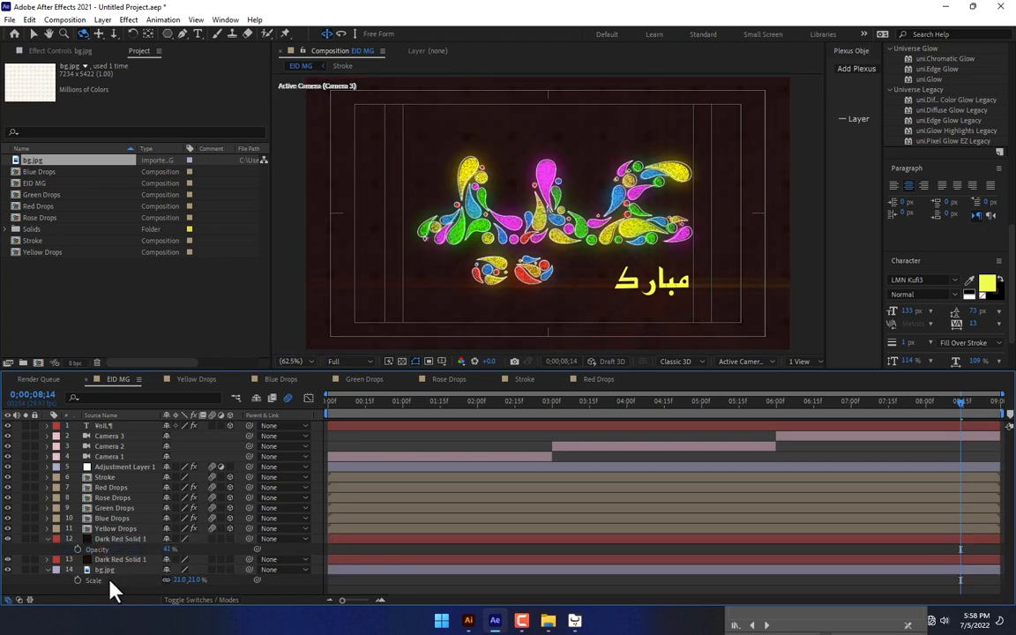
right_click(104, 540)
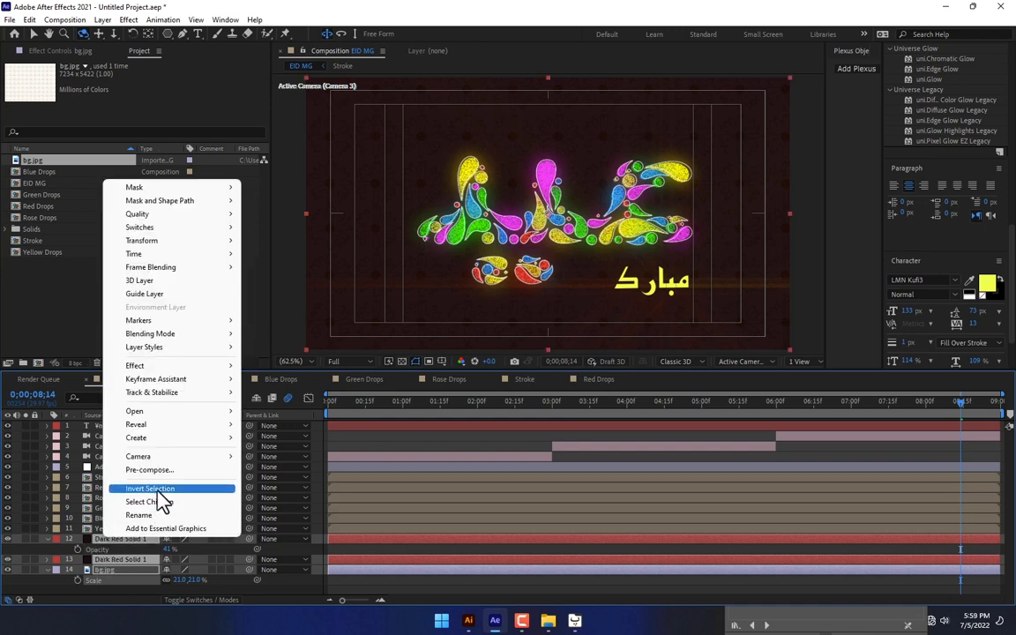
click(146, 469)
text(bg)
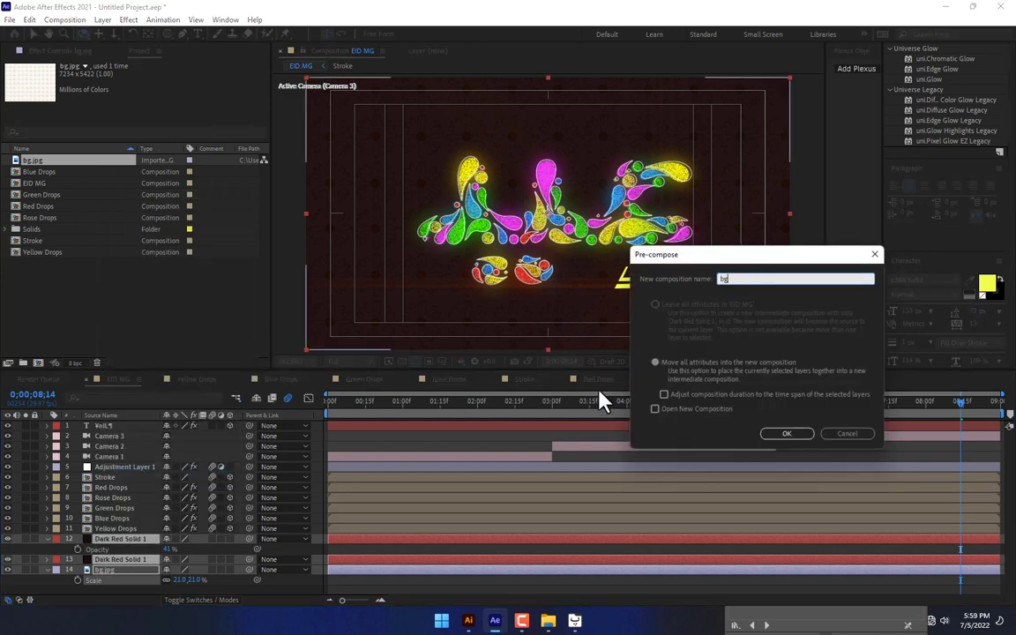
key(Return)
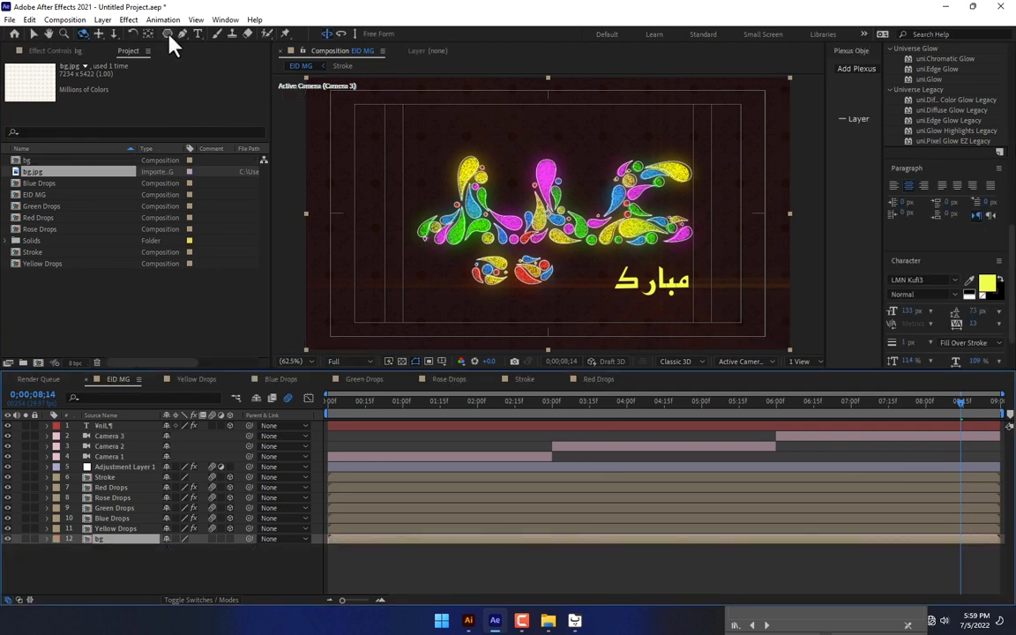
- Mask the bg layer with a centred circle spanning the frame height, with mask feather 548 px and mask expansion 172 px
drag(169, 37, 208, 56)
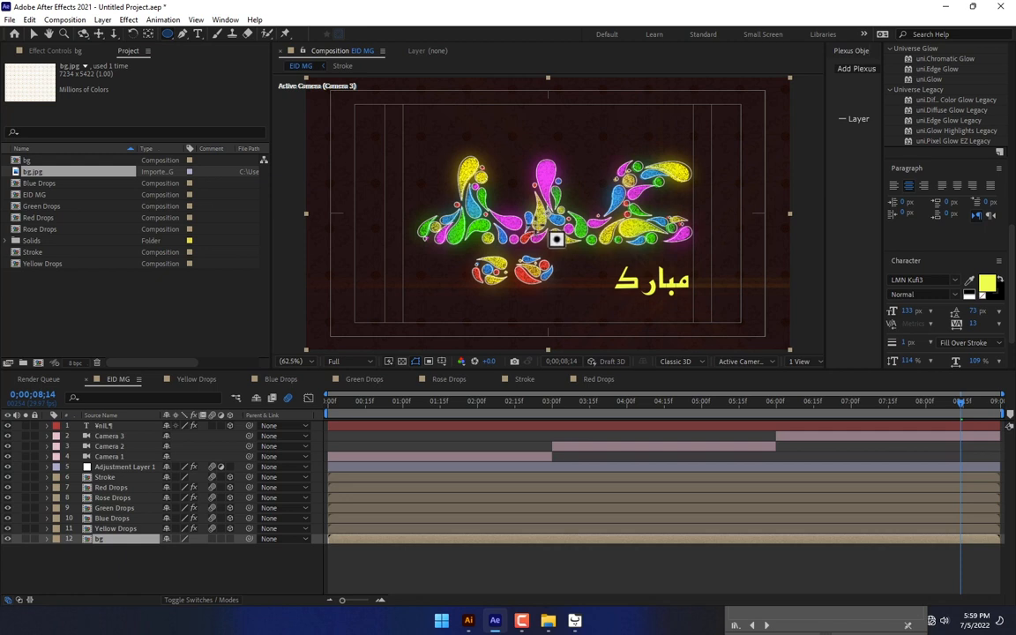
mouse_move(533, 226)
mouse_down()
mouse_move(621, 310)
mouse_move(632, 291)
mouse_move(660, 318)
mouse_move(694, 280)
mouse_up()
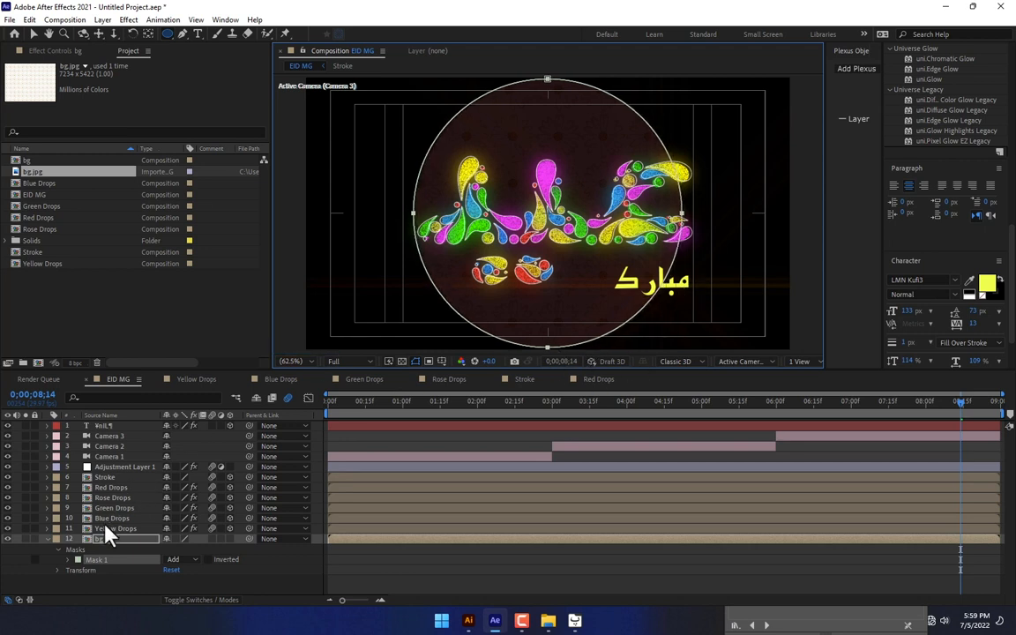
key(m)
key(m)
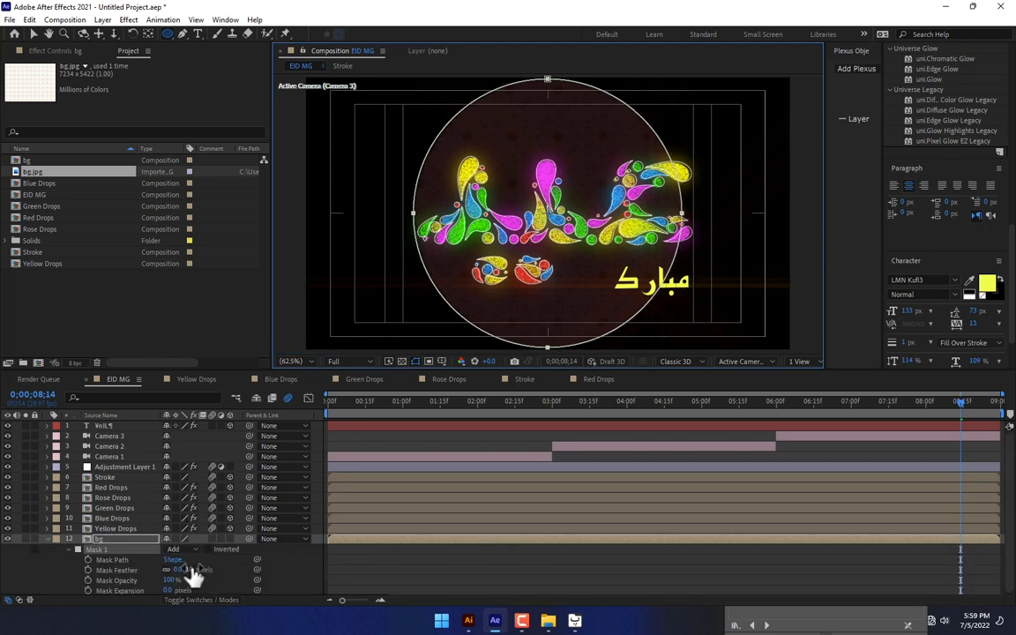
drag(188, 569, 269, 555)
drag(202, 572, 324, 557)
mouse_move(427, 562)
mouse_down()
mouse_move(482, 559)
mouse_move(439, 561)
mouse_up()
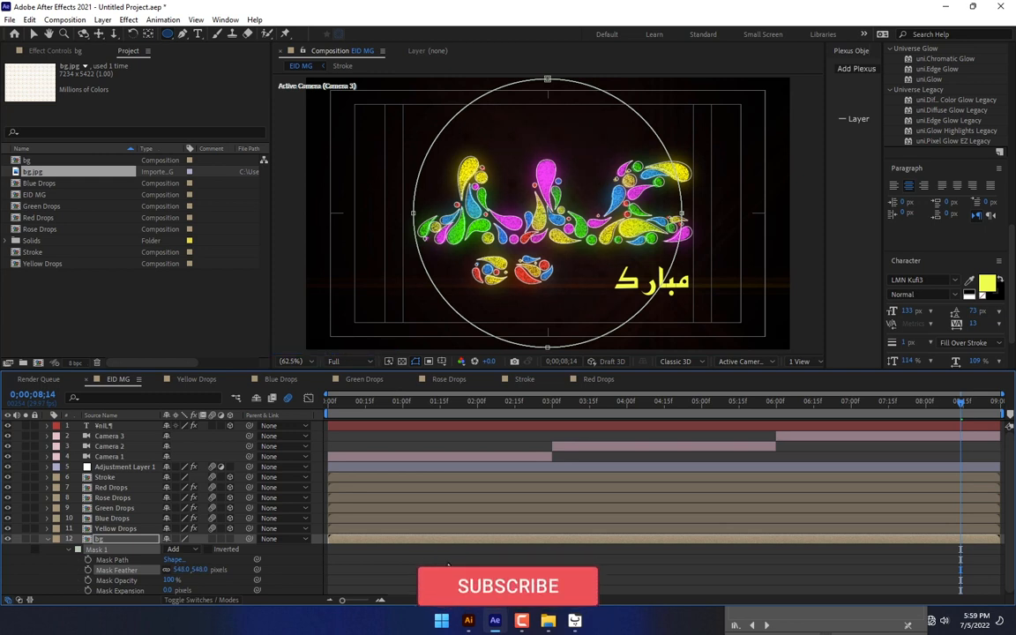
click(567, 565)
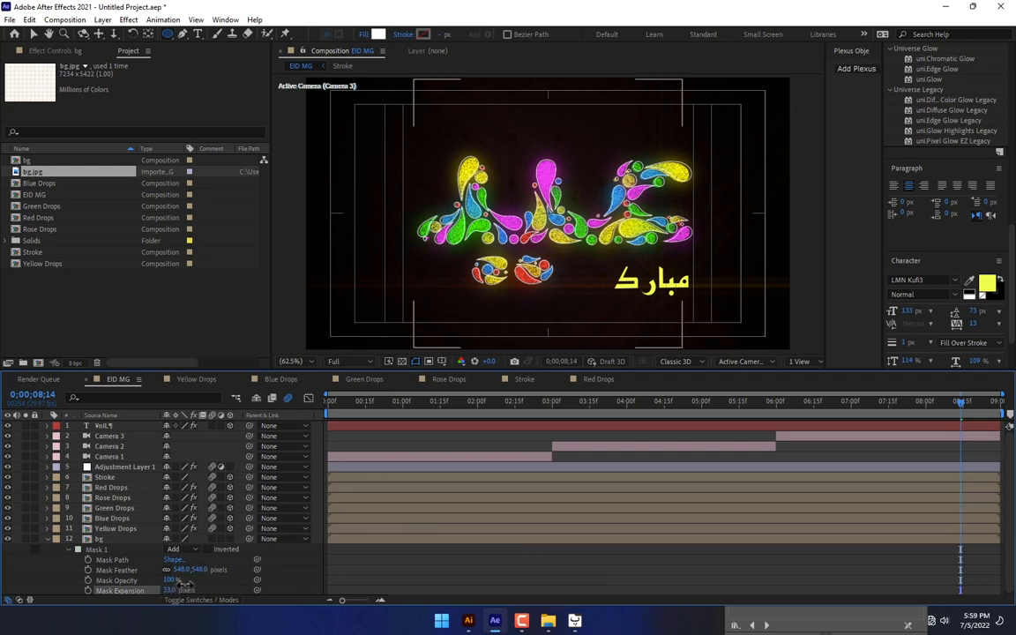
drag(168, 590, 245, 565)
click(507, 564)
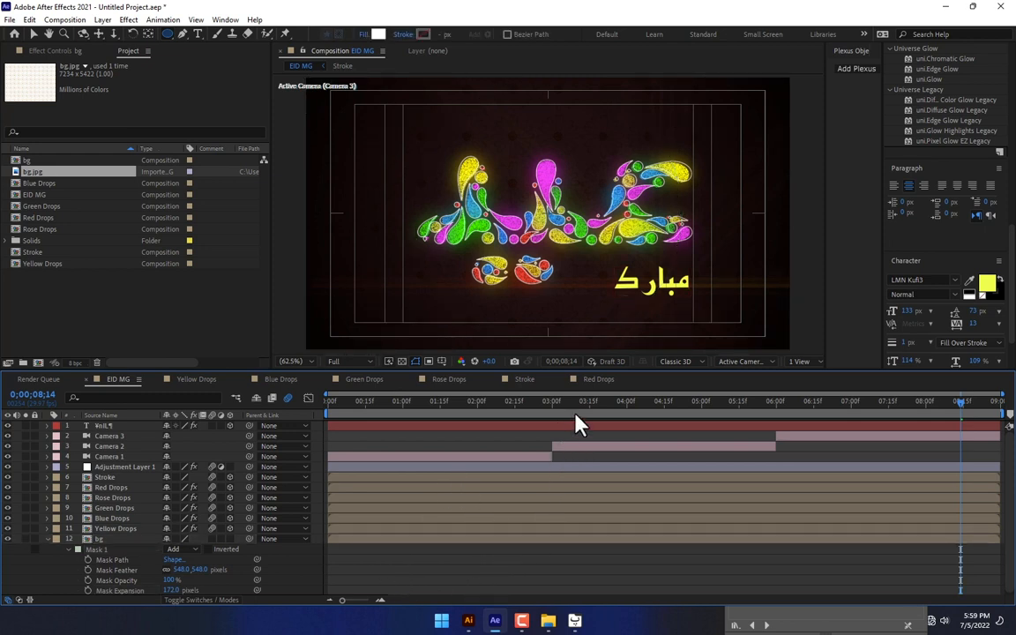
- Keyframe the bg layer's opacity from 0% at the composition start to 100% at 3 seconds
key(Home)
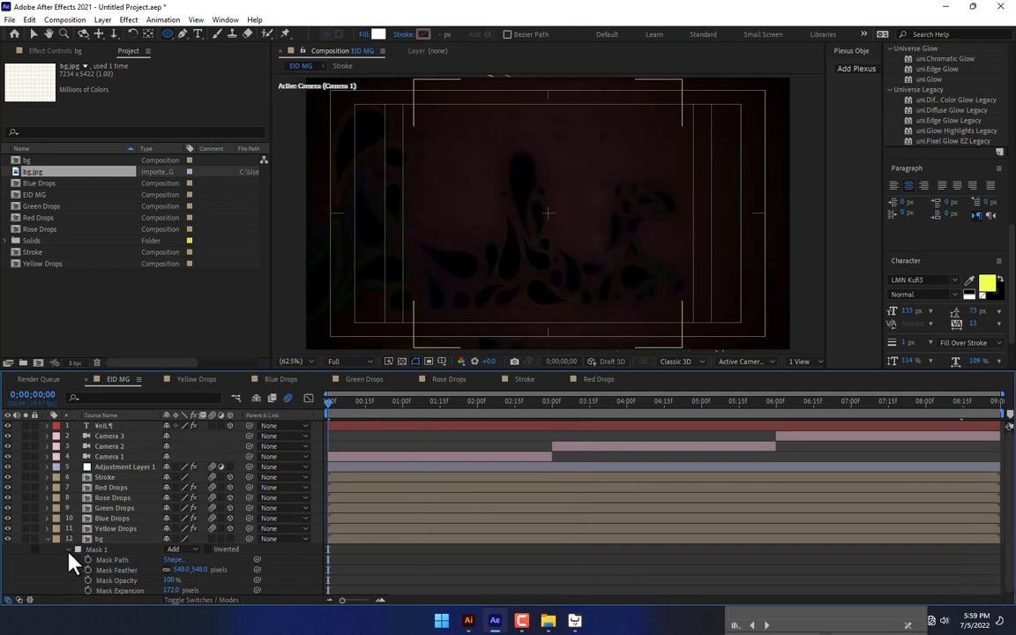
click(47, 539)
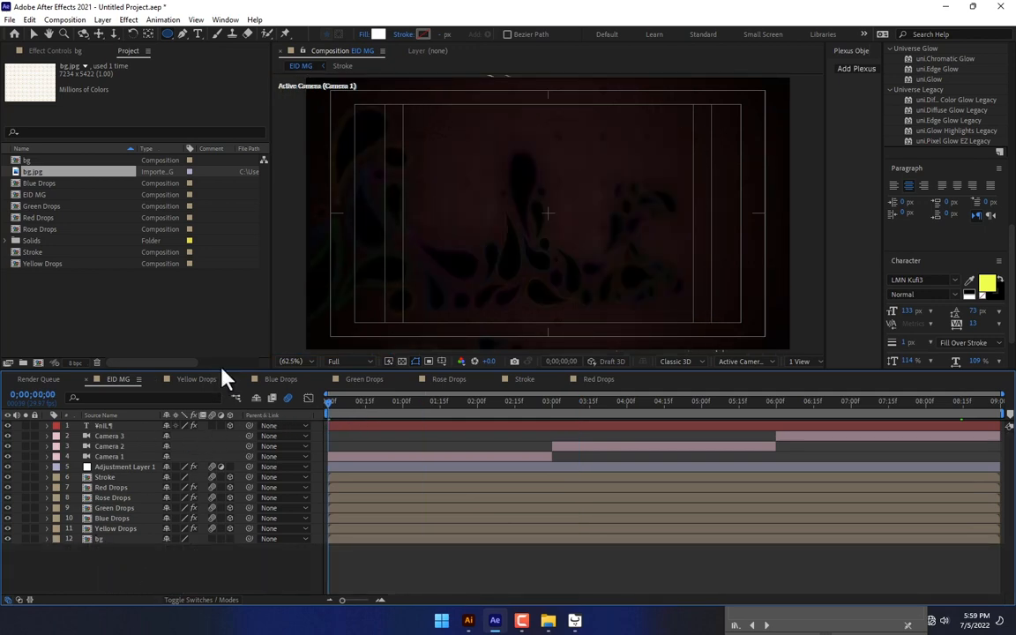
drag(224, 371, 223, 419)
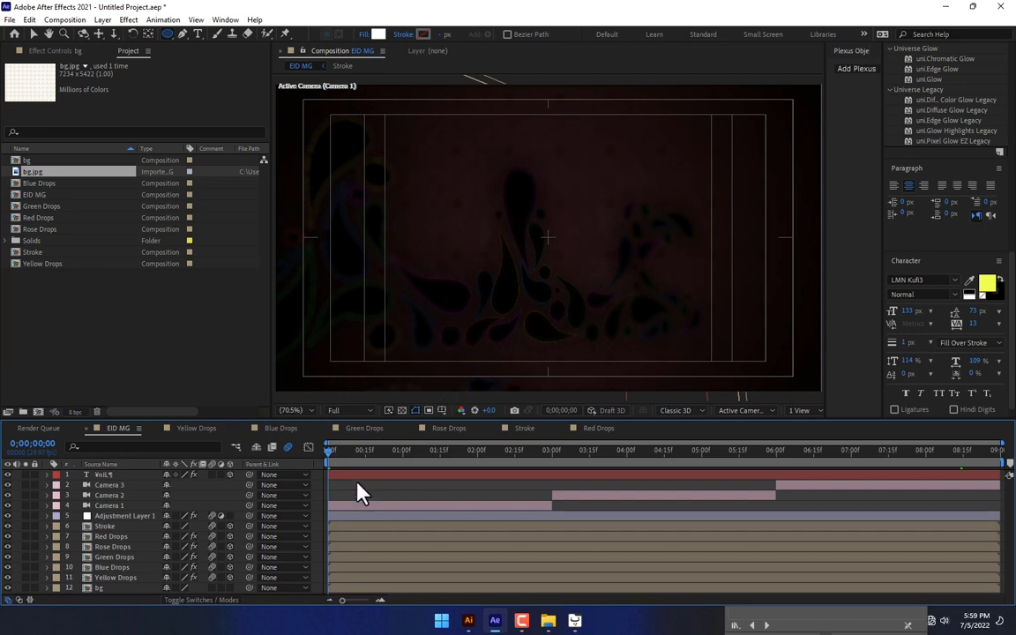
click(101, 588)
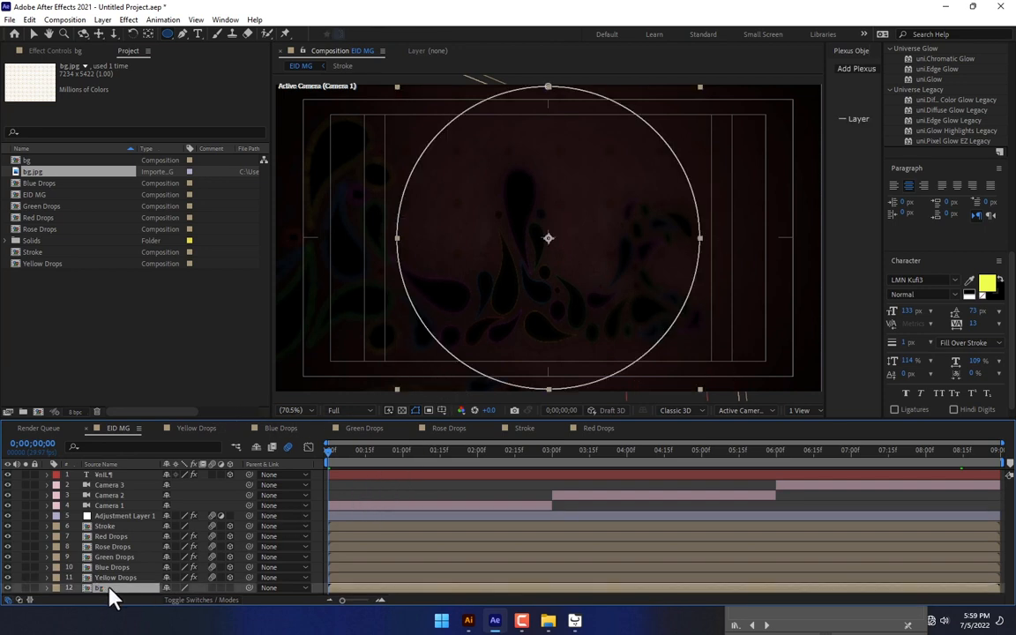
key(t)
drag(164, 590, 4, 607)
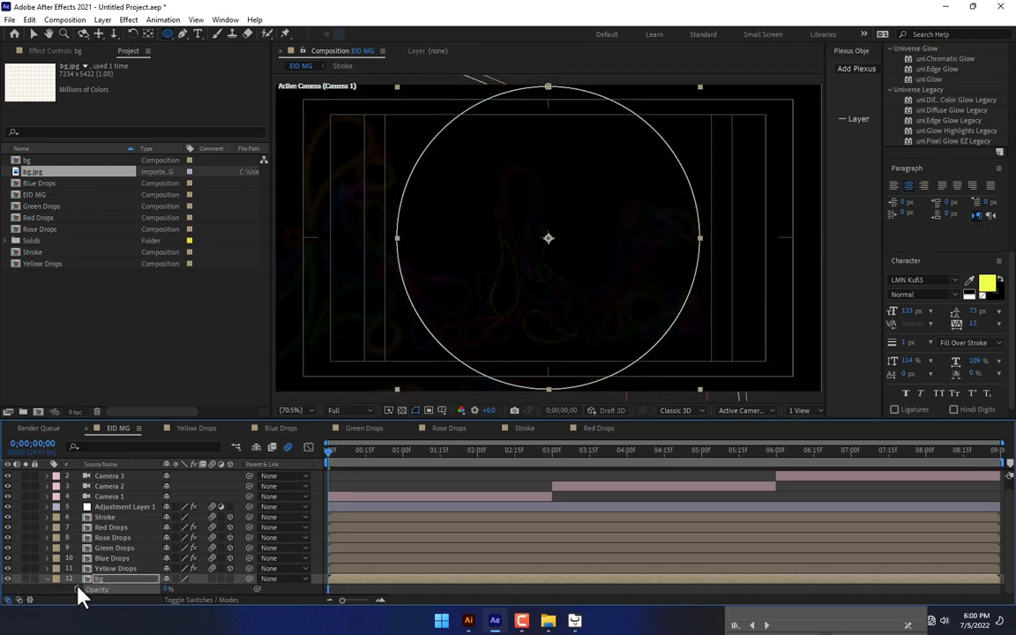
click(551, 456)
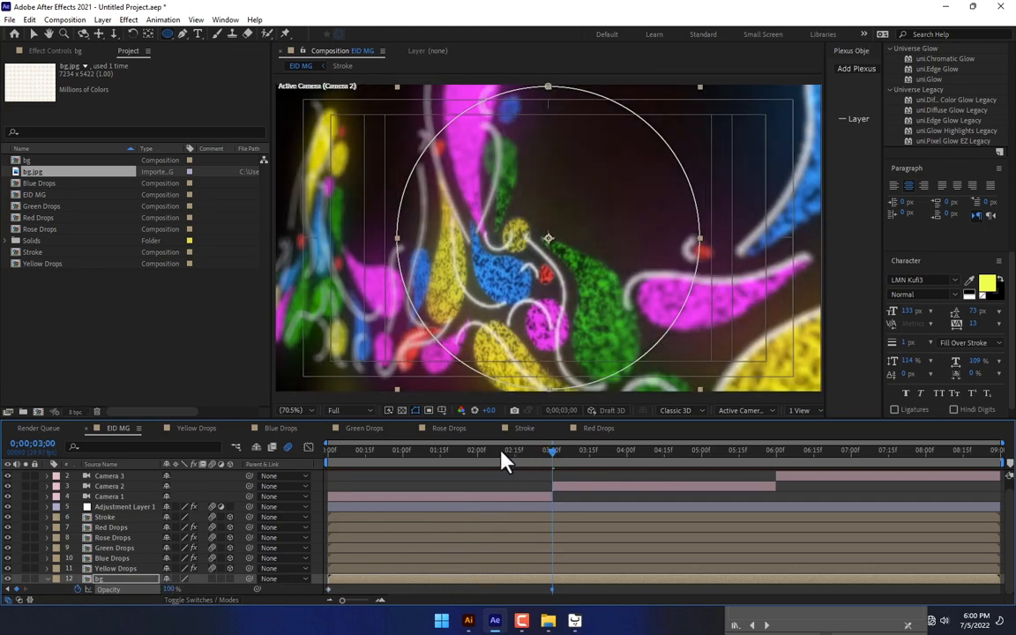
- Move the bg layer's 100% opacity keyframe to just past 6 seconds and apply Easy Ease to it
click(481, 451)
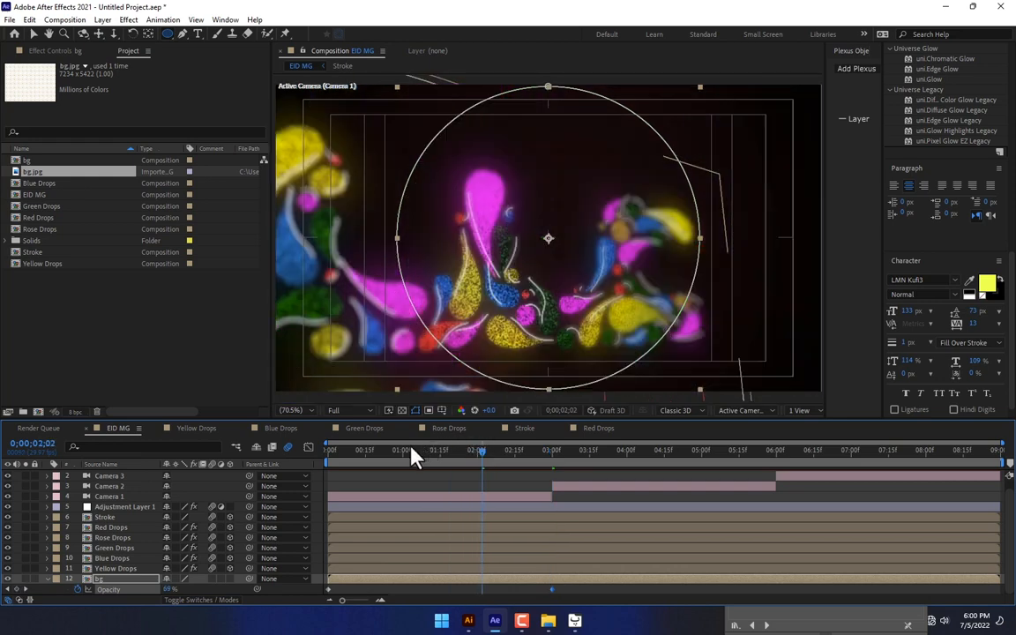
drag(398, 452, 719, 457)
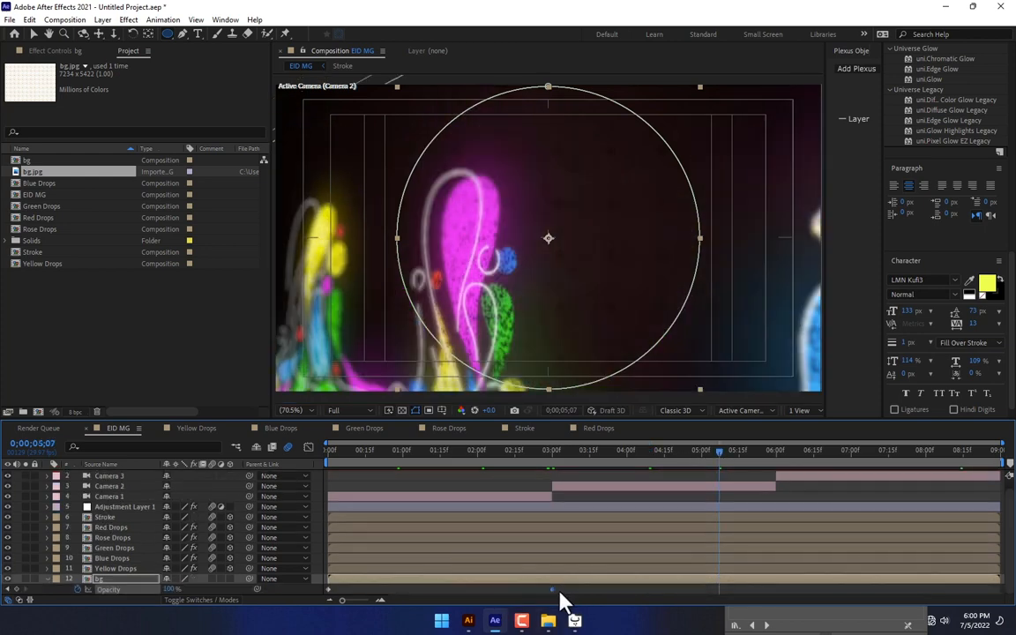
right_click(786, 590)
mouse_move(847, 574)
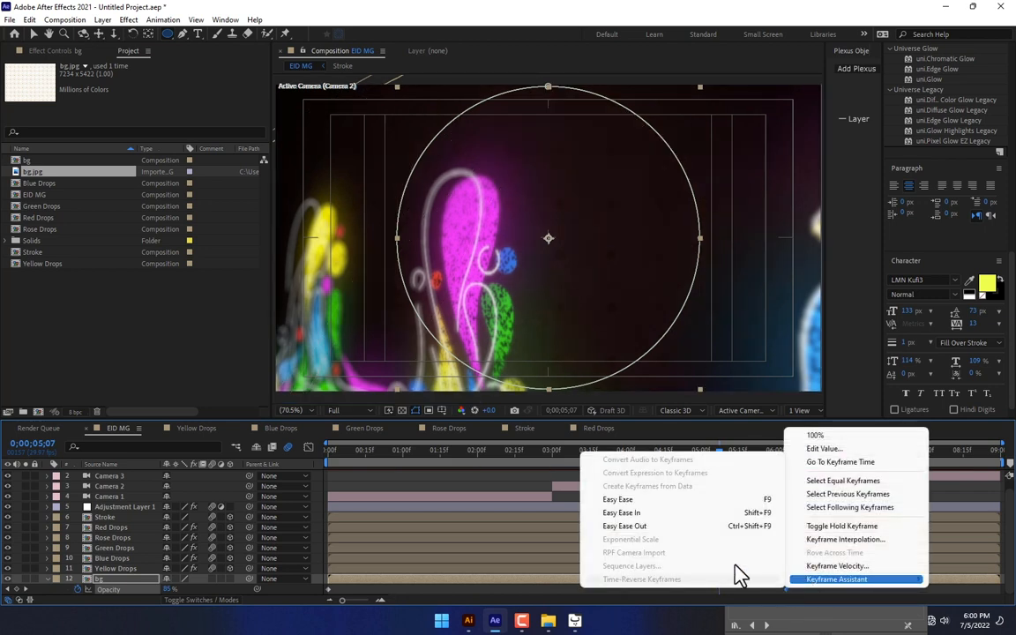
click(657, 561)
click(622, 593)
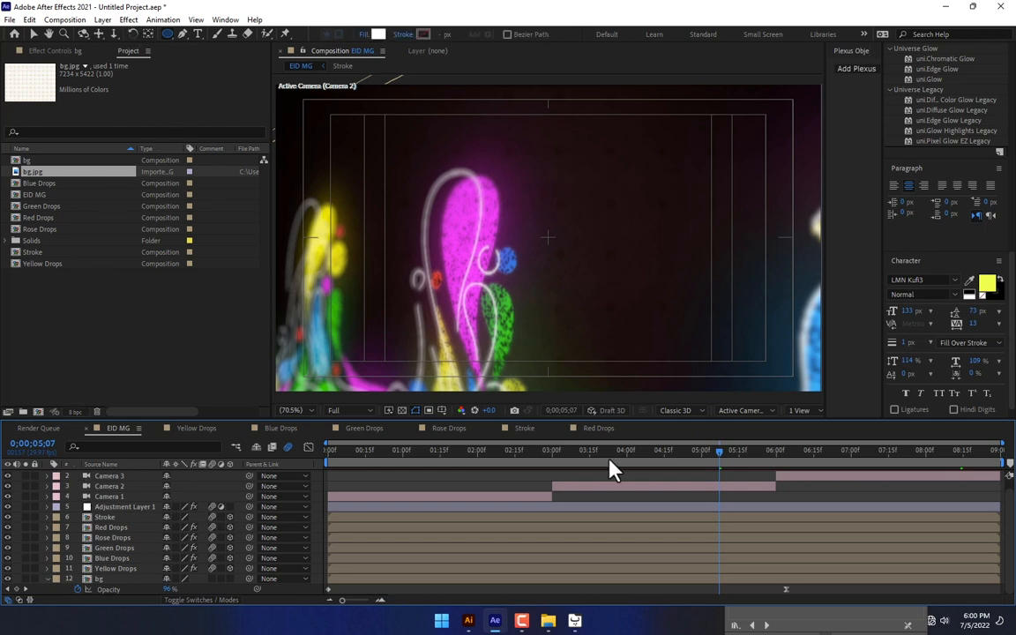
- Return to the start of the EID MG composition and bring the preview playback settings into view
drag(532, 457, 261, 460)
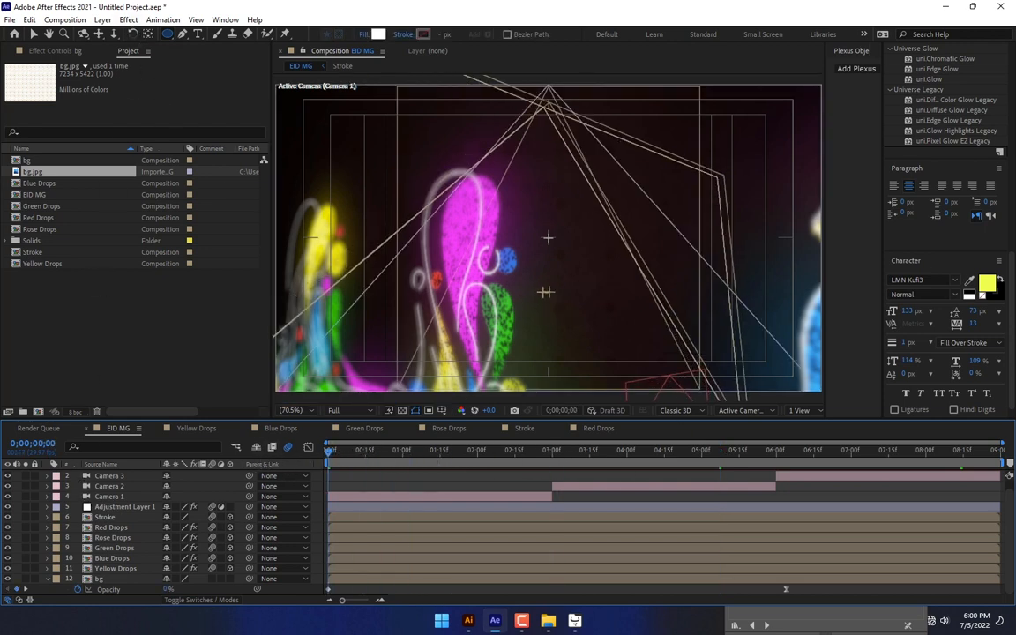
click(921, 260)
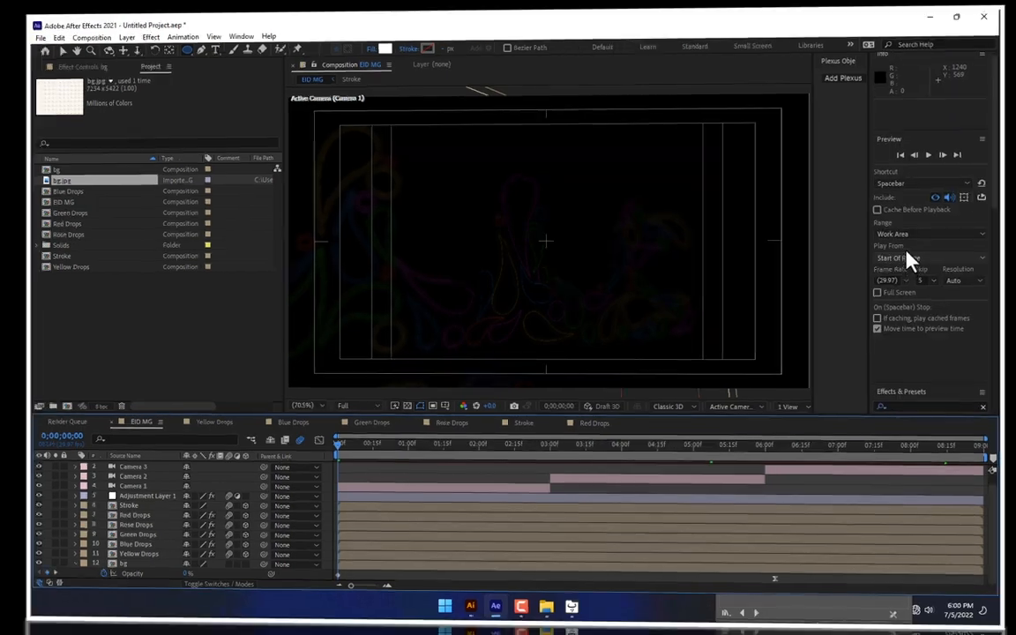